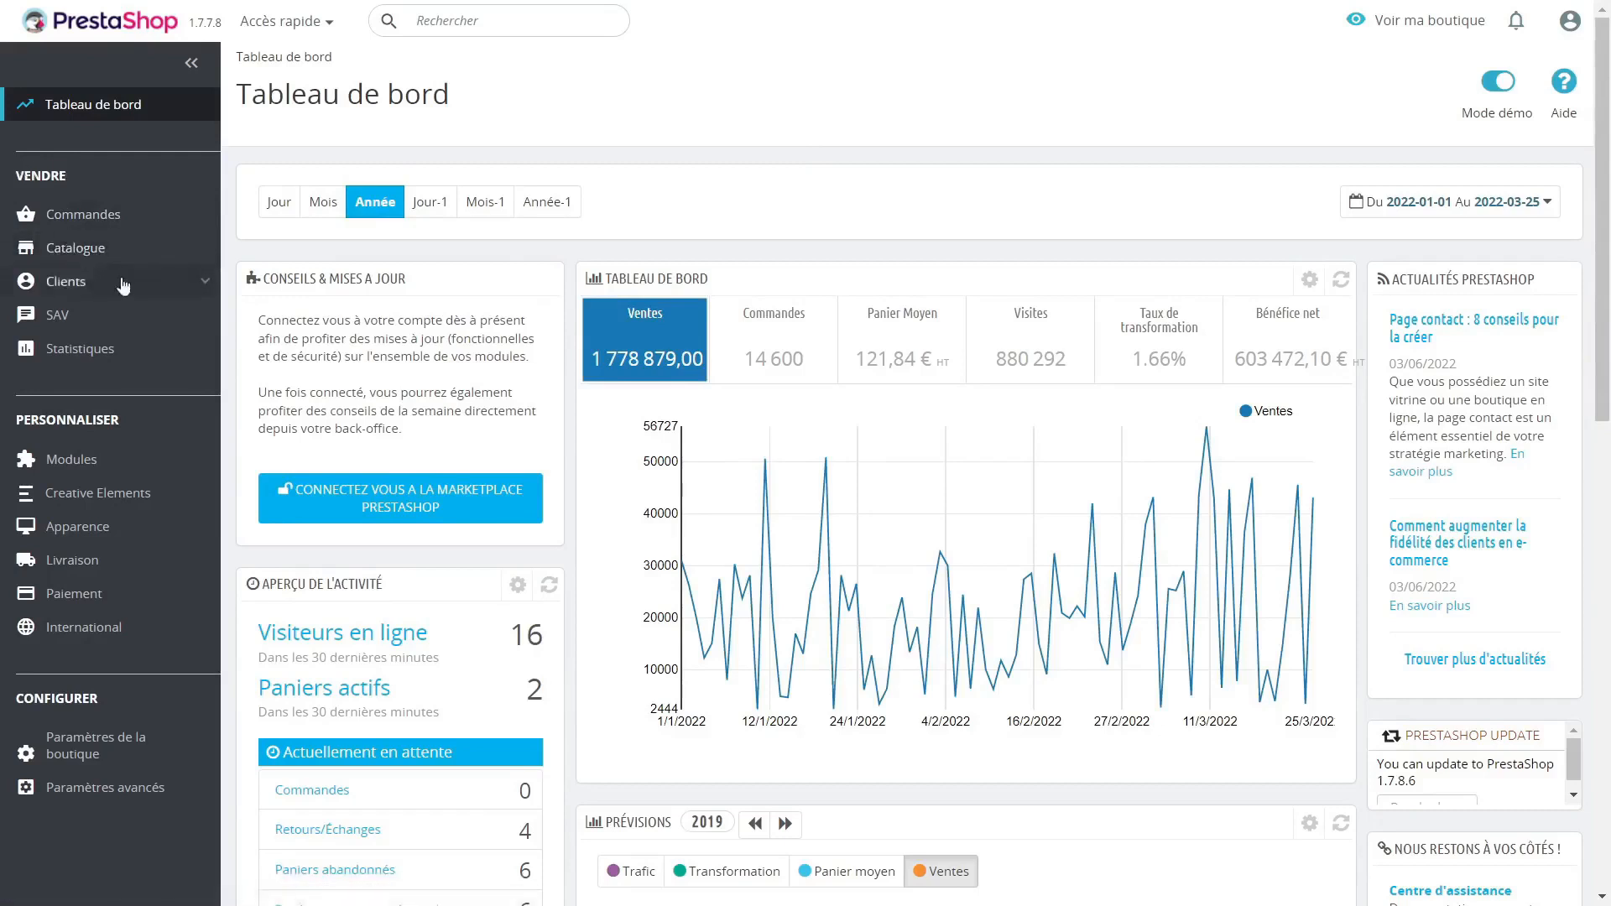
Open the catalogue's category list and check the Bijoux subcategories in the storefront menu.
mouse_move(161, 264)
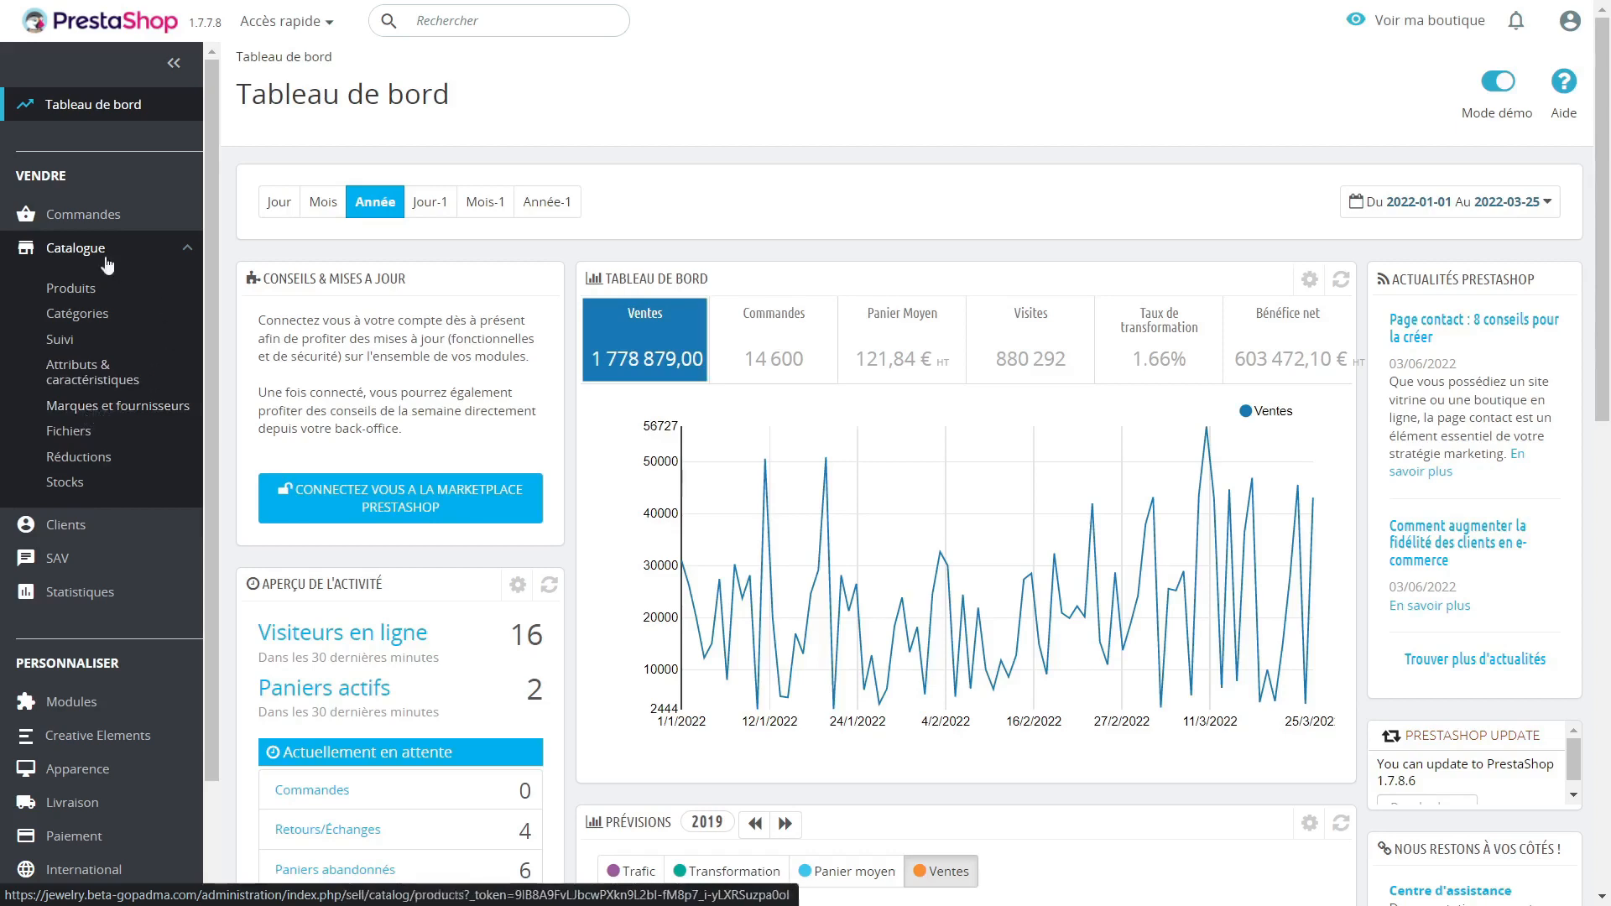
left_click(101, 314)
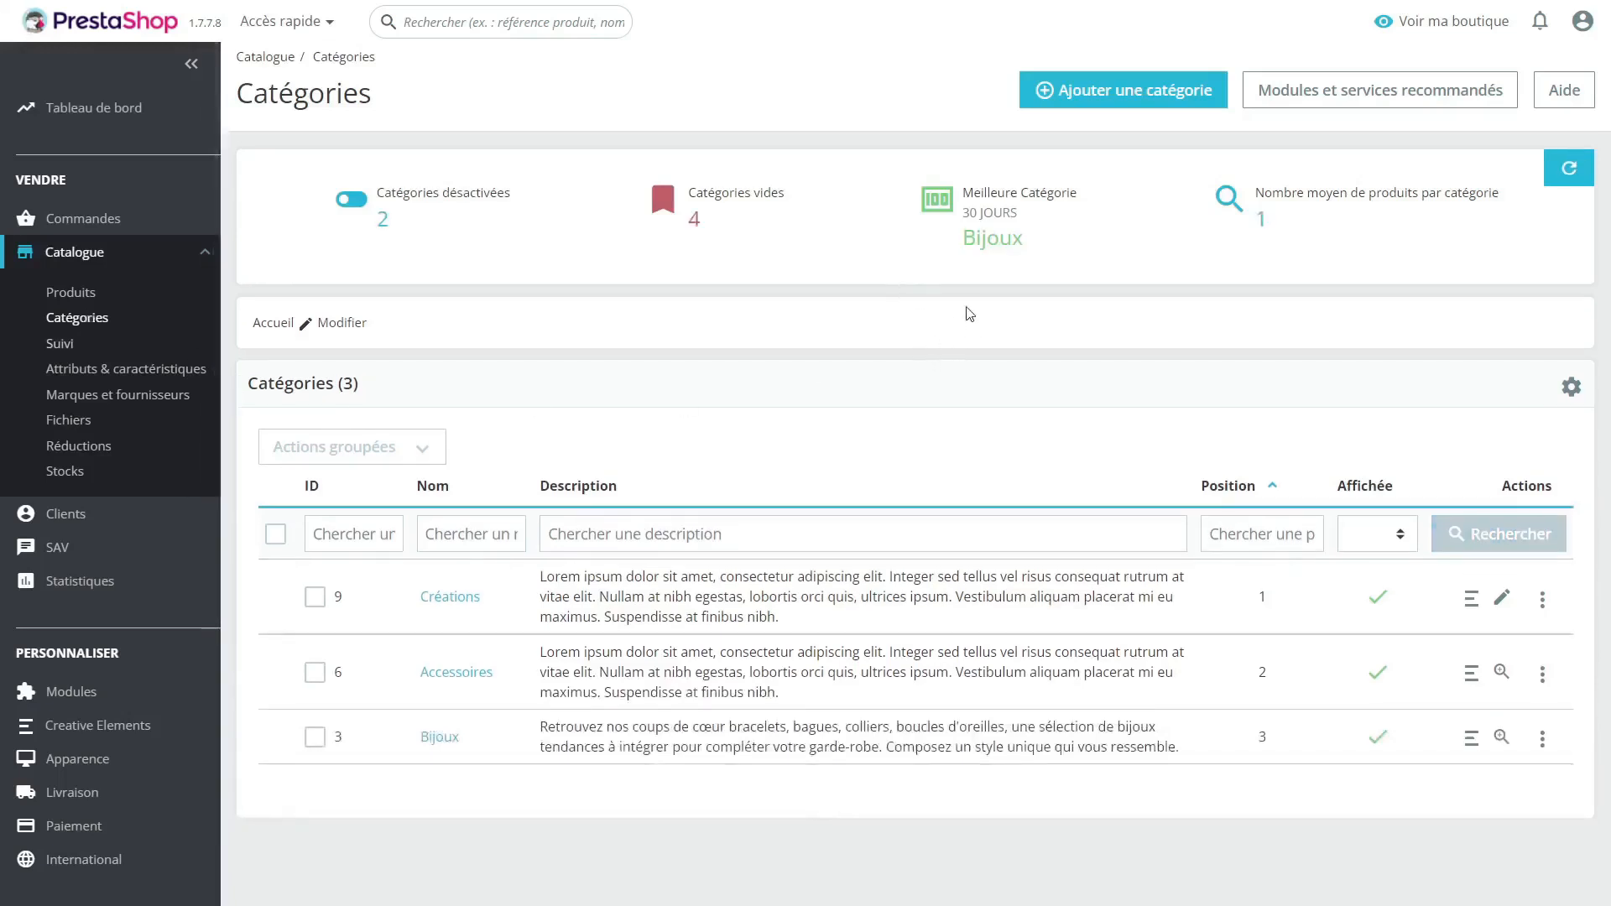
key("ctrl+Tab")
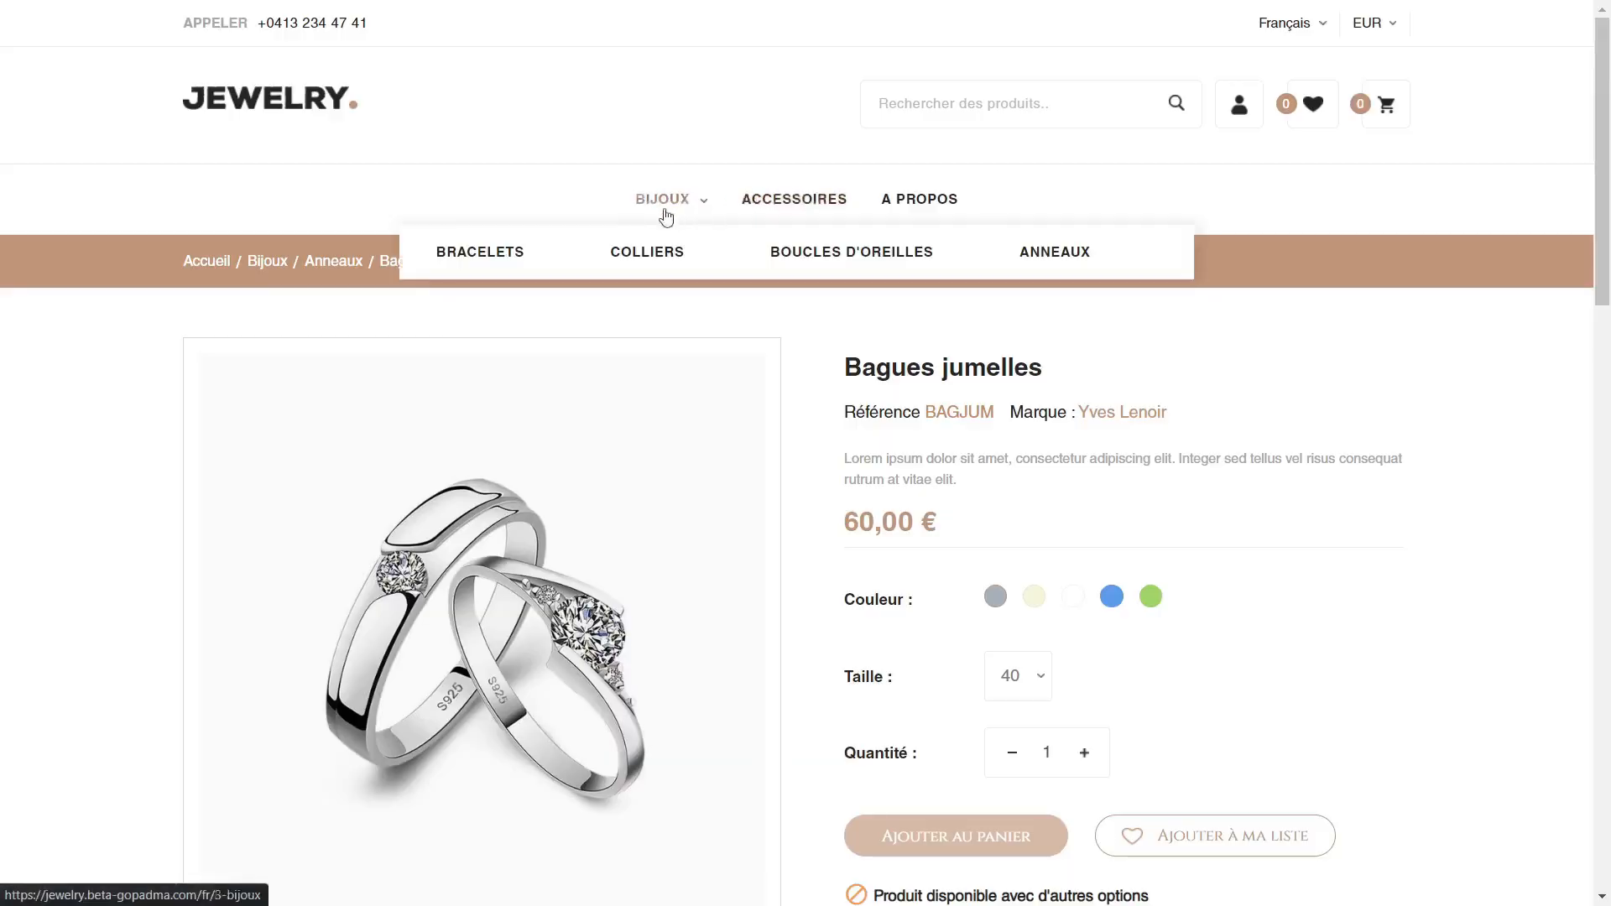
mouse_move(668, 222)
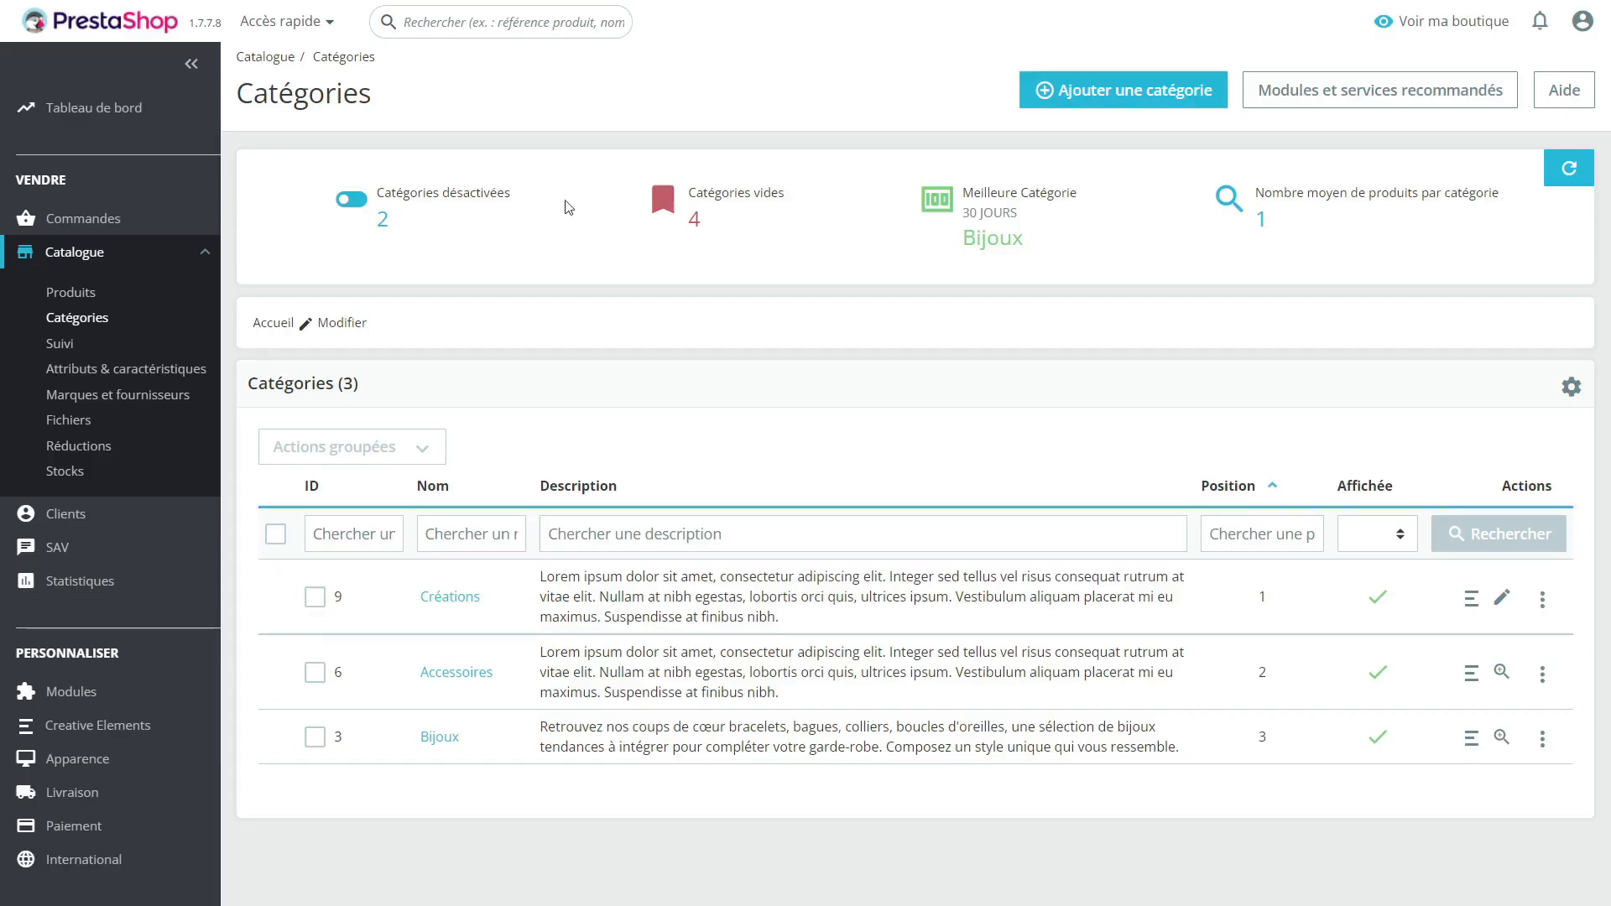
Open the Anneaux subcategory of Bijoux for editing from the category list.
left_click(93, 323)
mouse_move(271, 596)
left_mouse_down()
mouse_move(270, 676)
mouse_move(273, 599)
left_mouse_up()
left_click(450, 597)
left_click(440, 738)
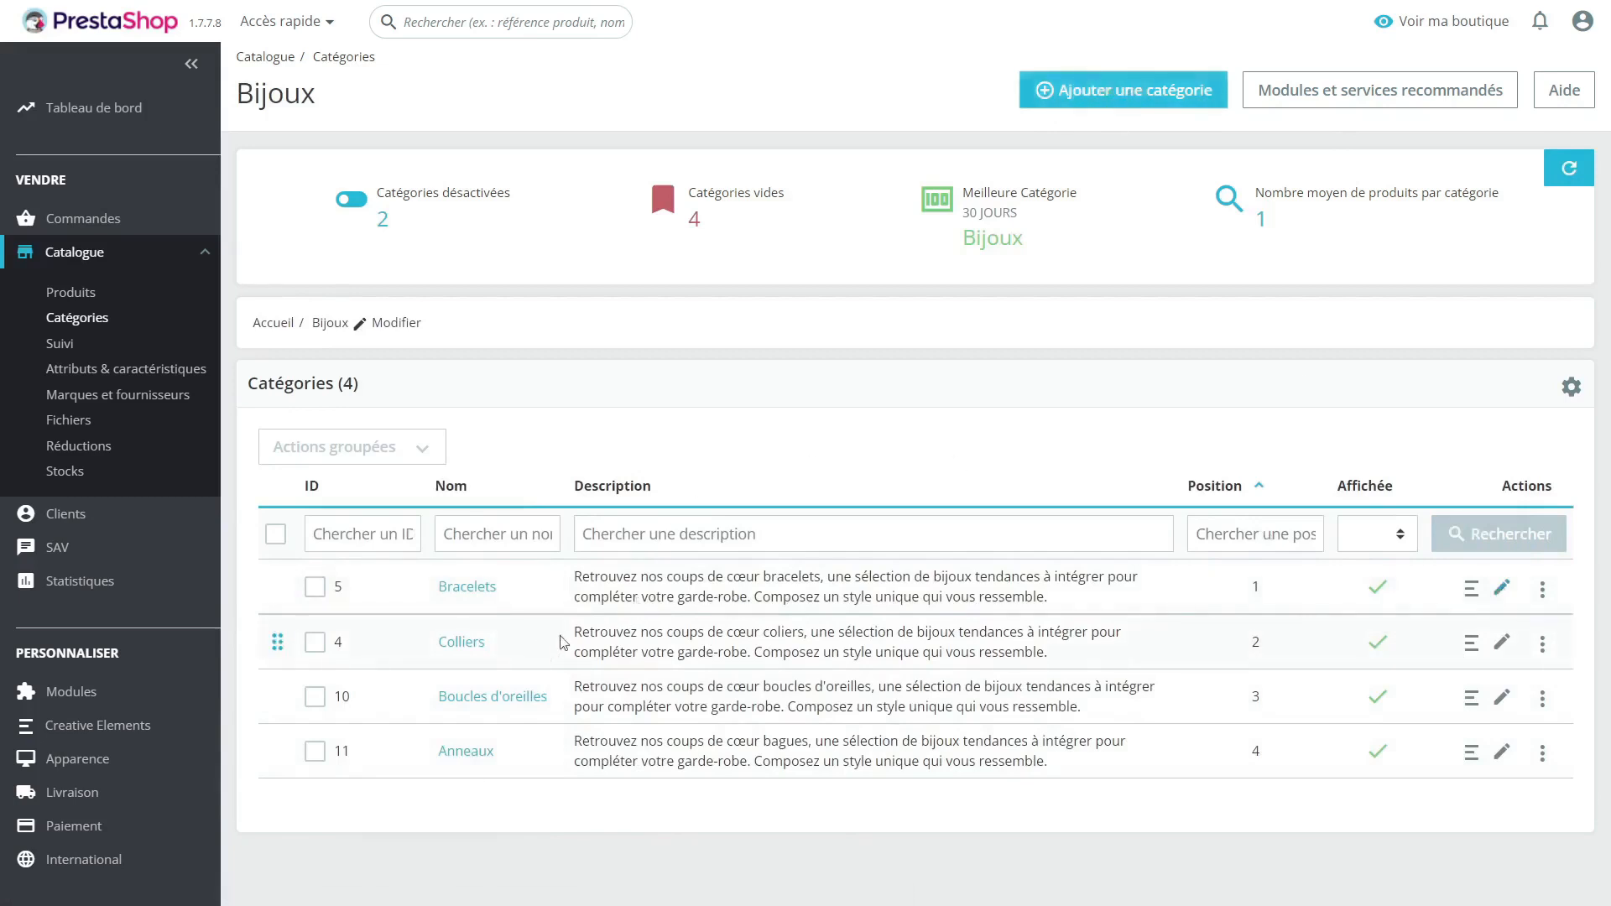
left_click(1502, 753)
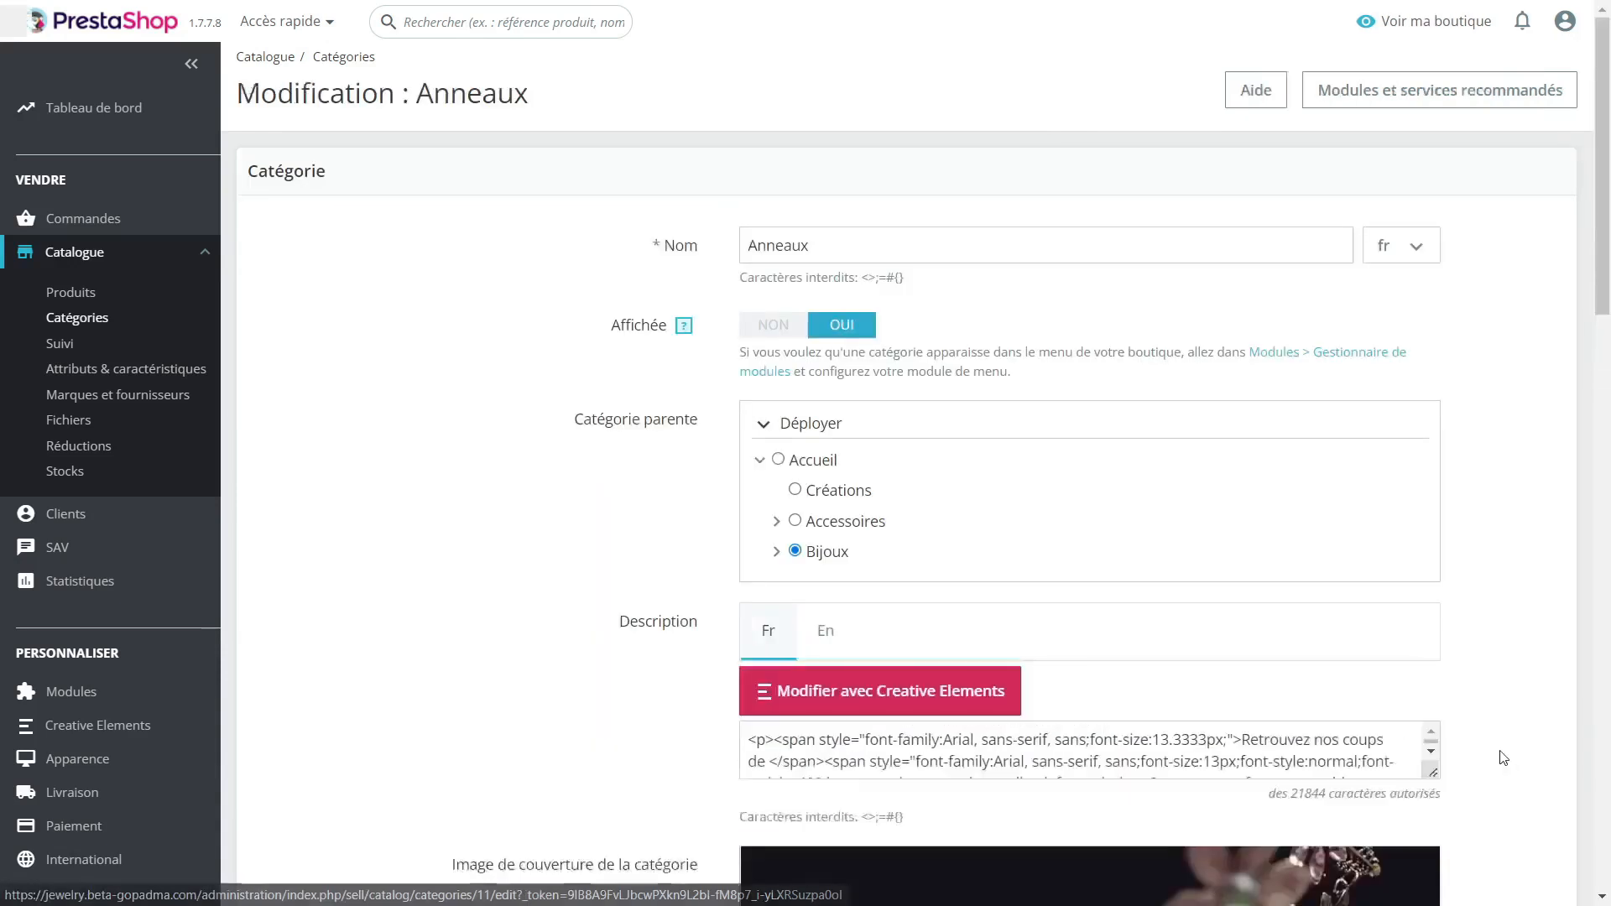
Review the Anneaux category's name, its language selector and the Affichée setting, leaving the category displayed.
double_click(779, 246)
left_click(921, 245)
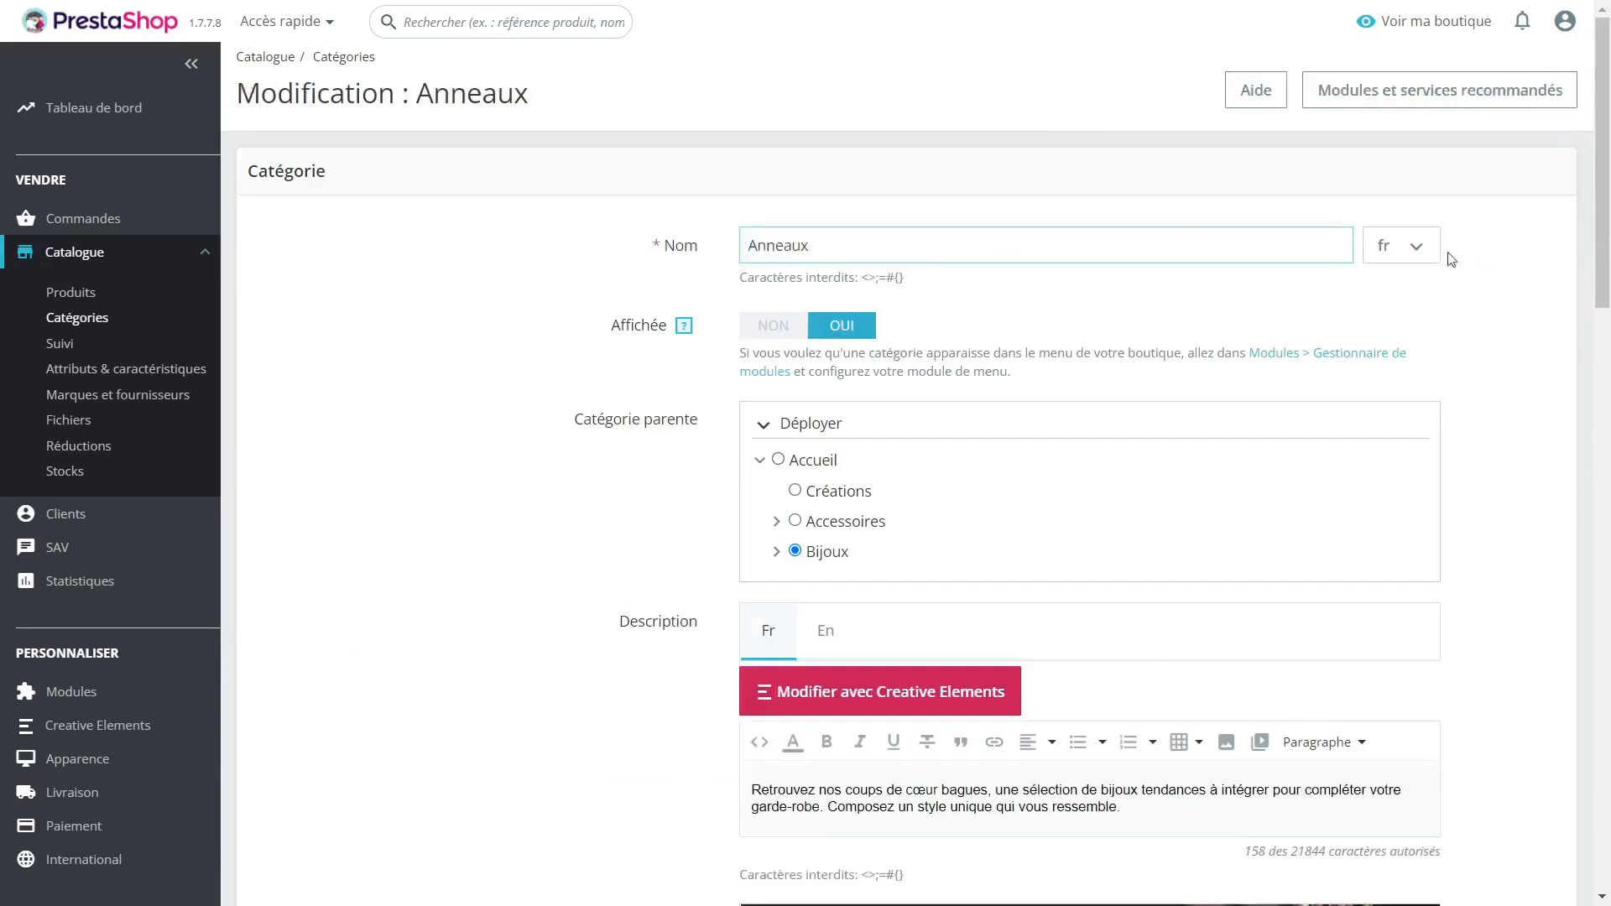
left_click(1422, 252)
left_click(1421, 248)
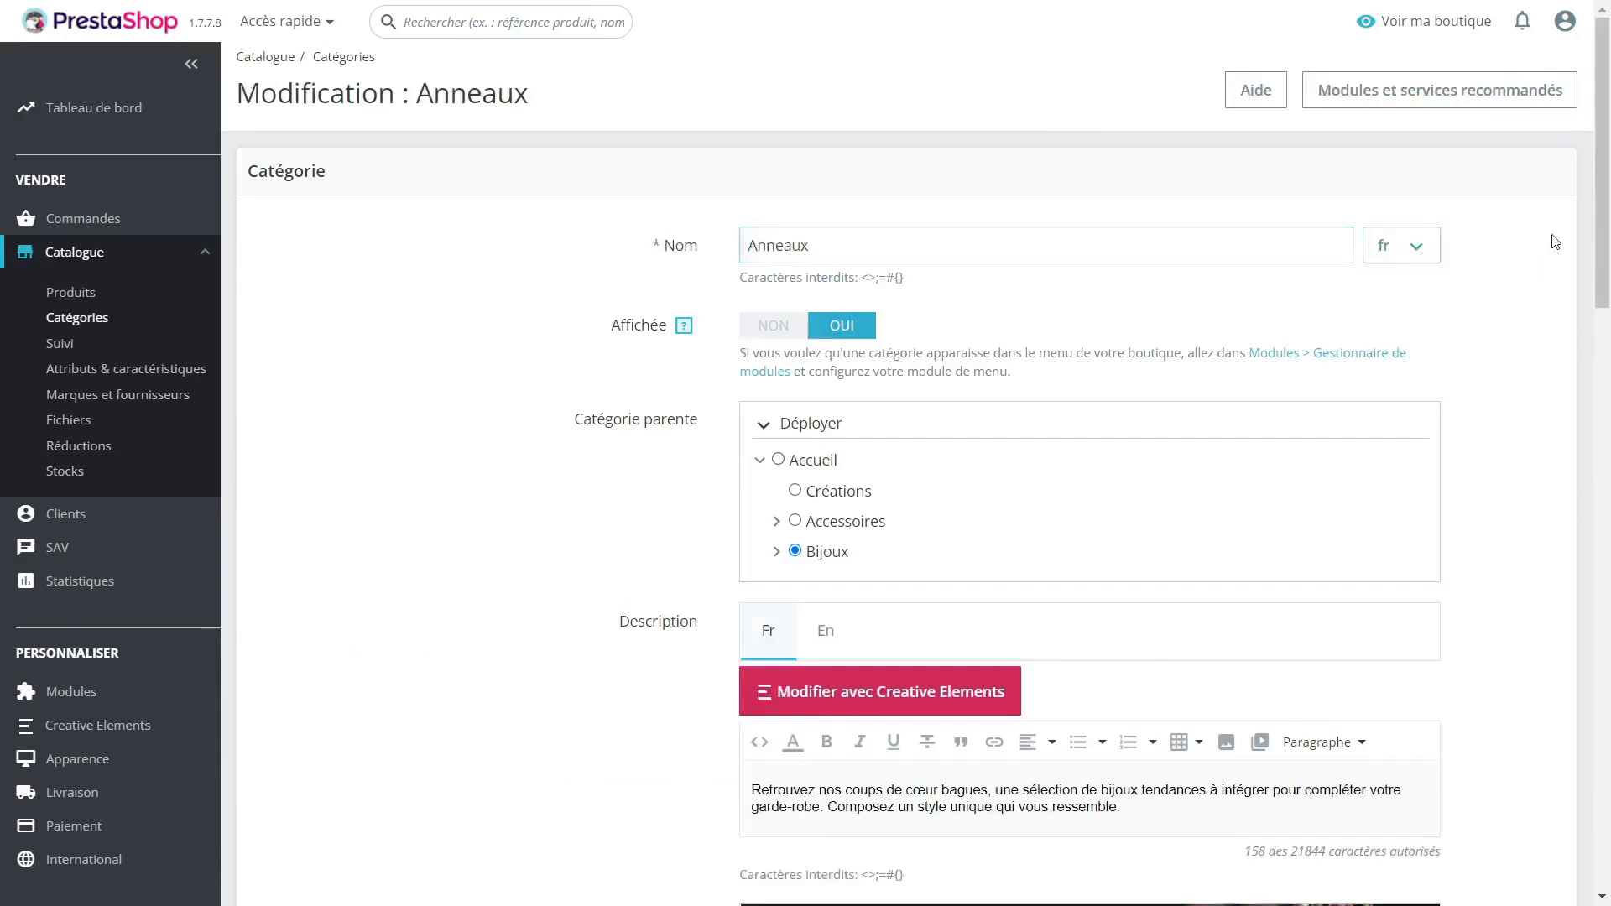
left_click(1417, 250)
left_click(1080, 241)
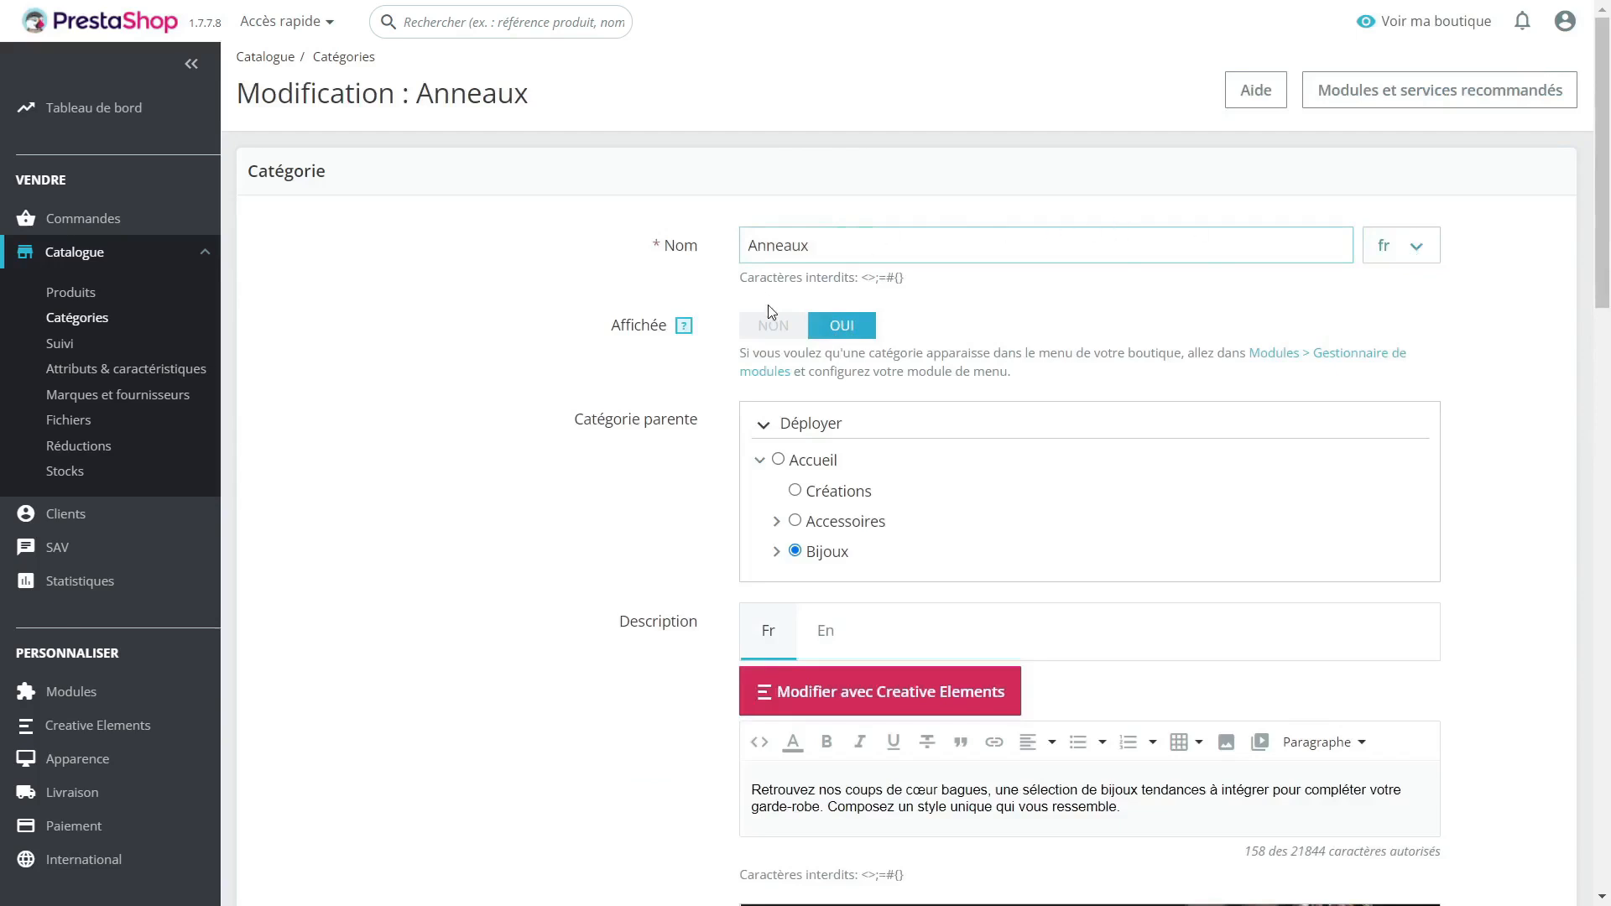
left_click(776, 325)
left_click(842, 326)
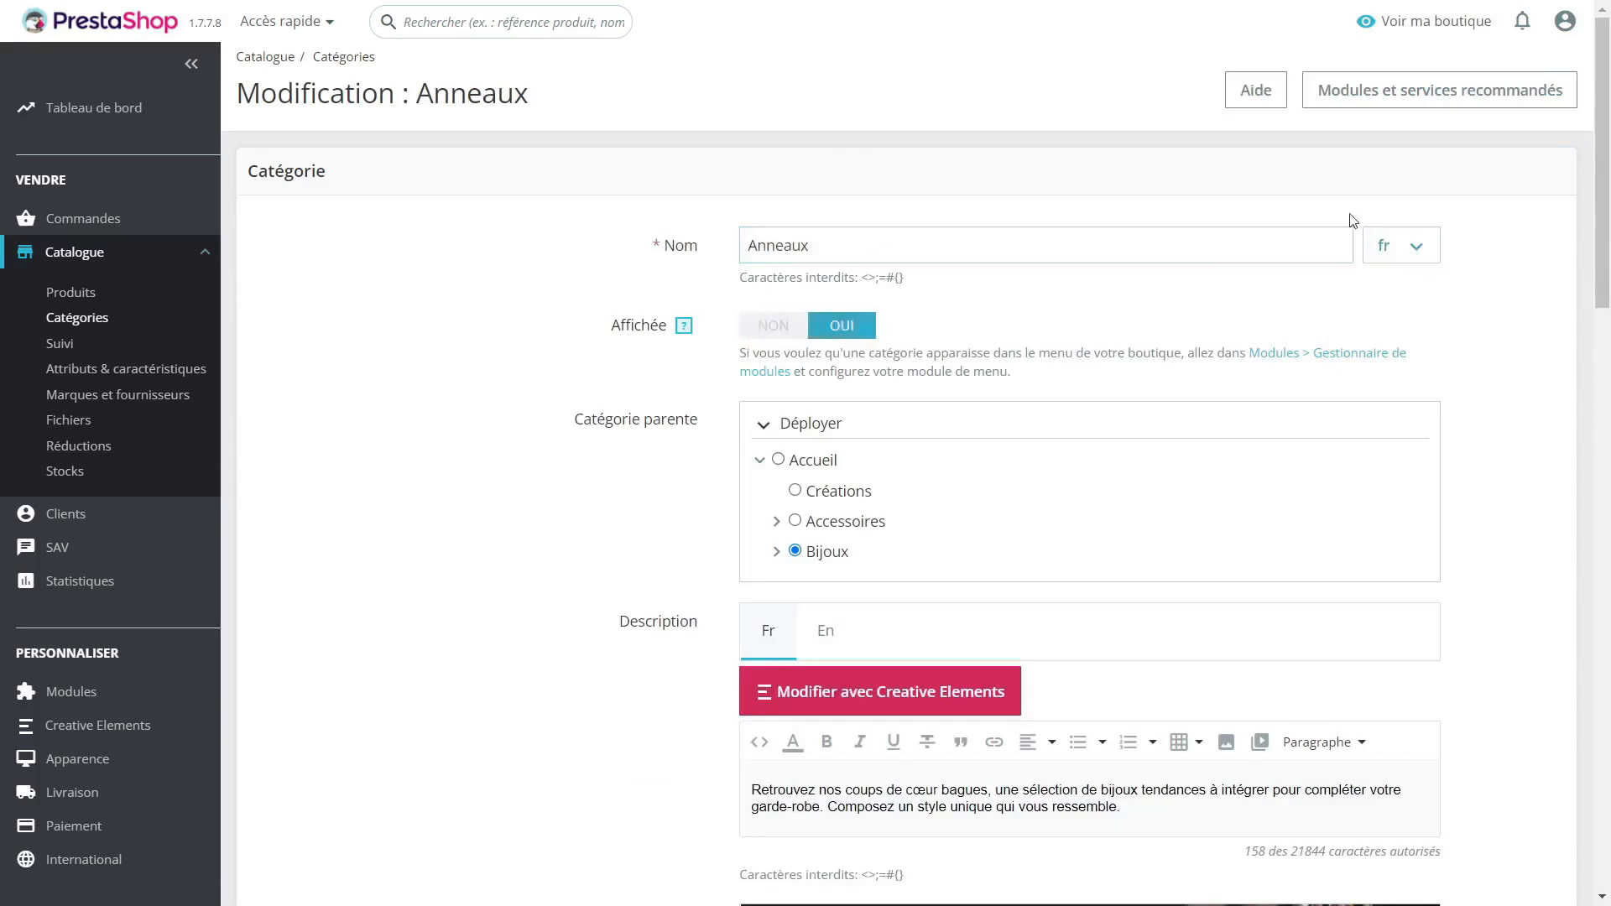
Expand the full parent category tree and inspect the Bijoux branch, keeping Bijoux as the parent.
scroll(1126, 346, "down", 4)
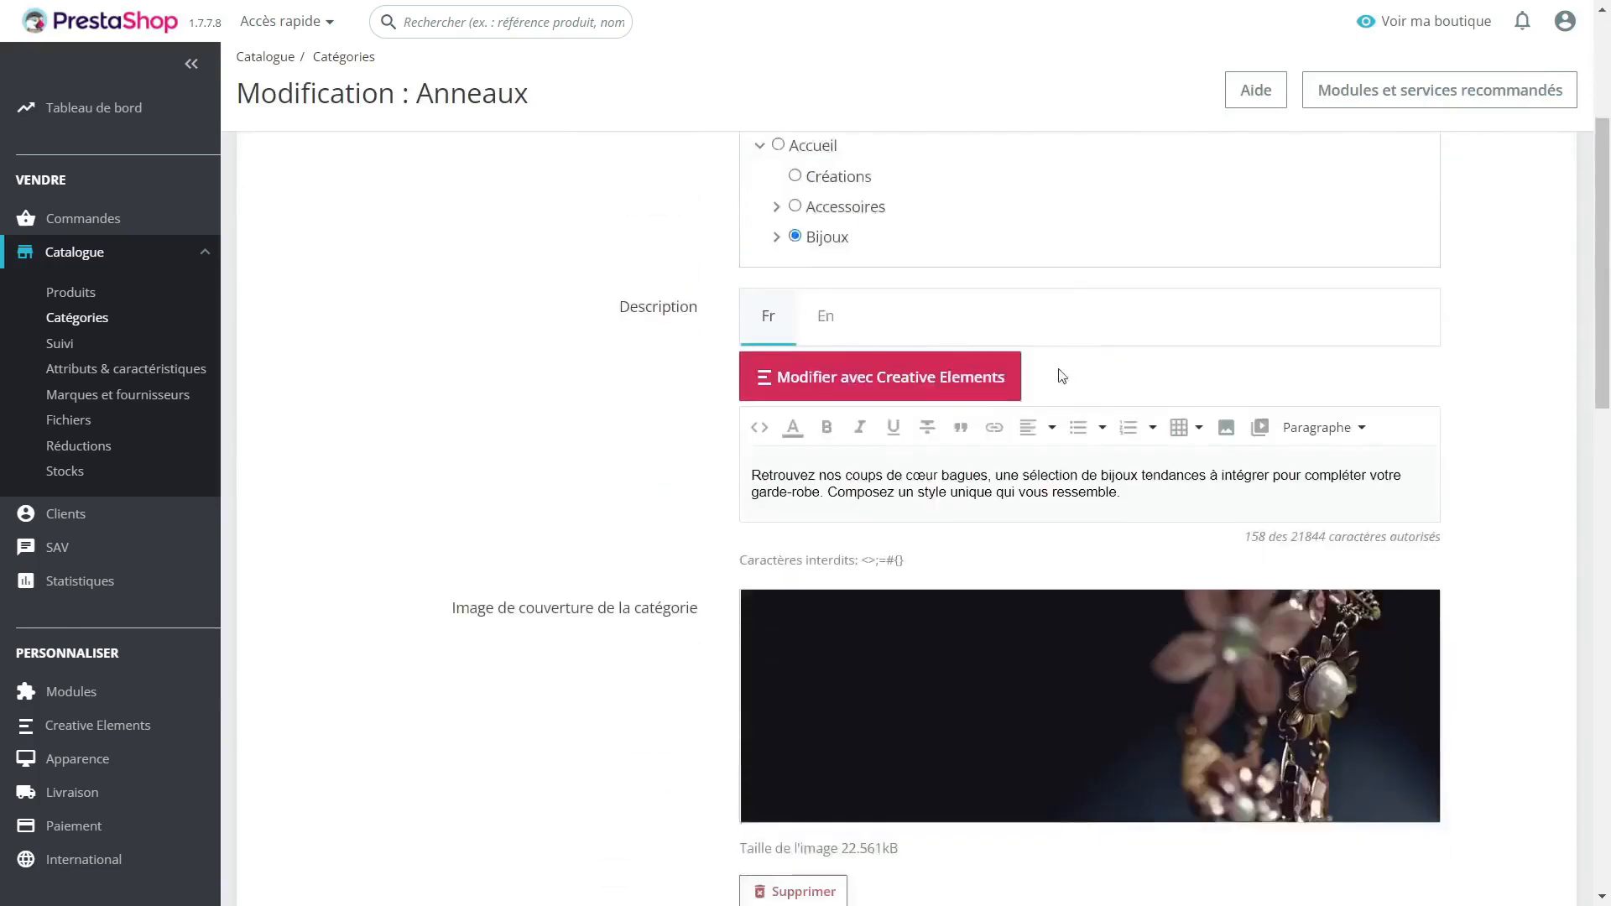
scroll(1061, 370, "up", 2)
left_click(764, 318)
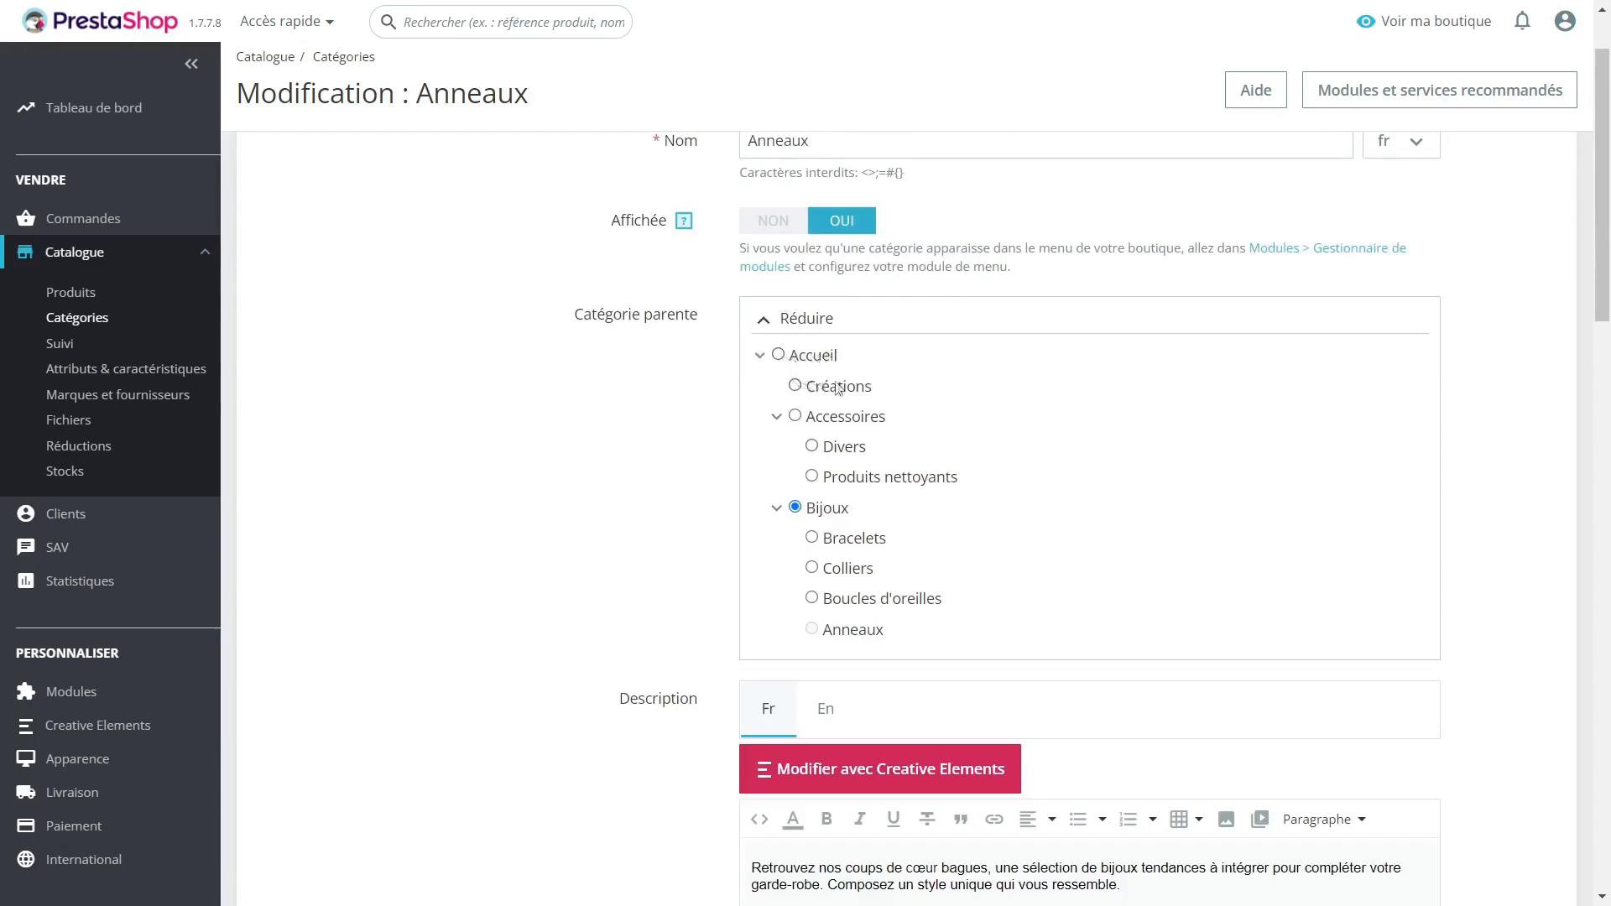
left_click(795, 508)
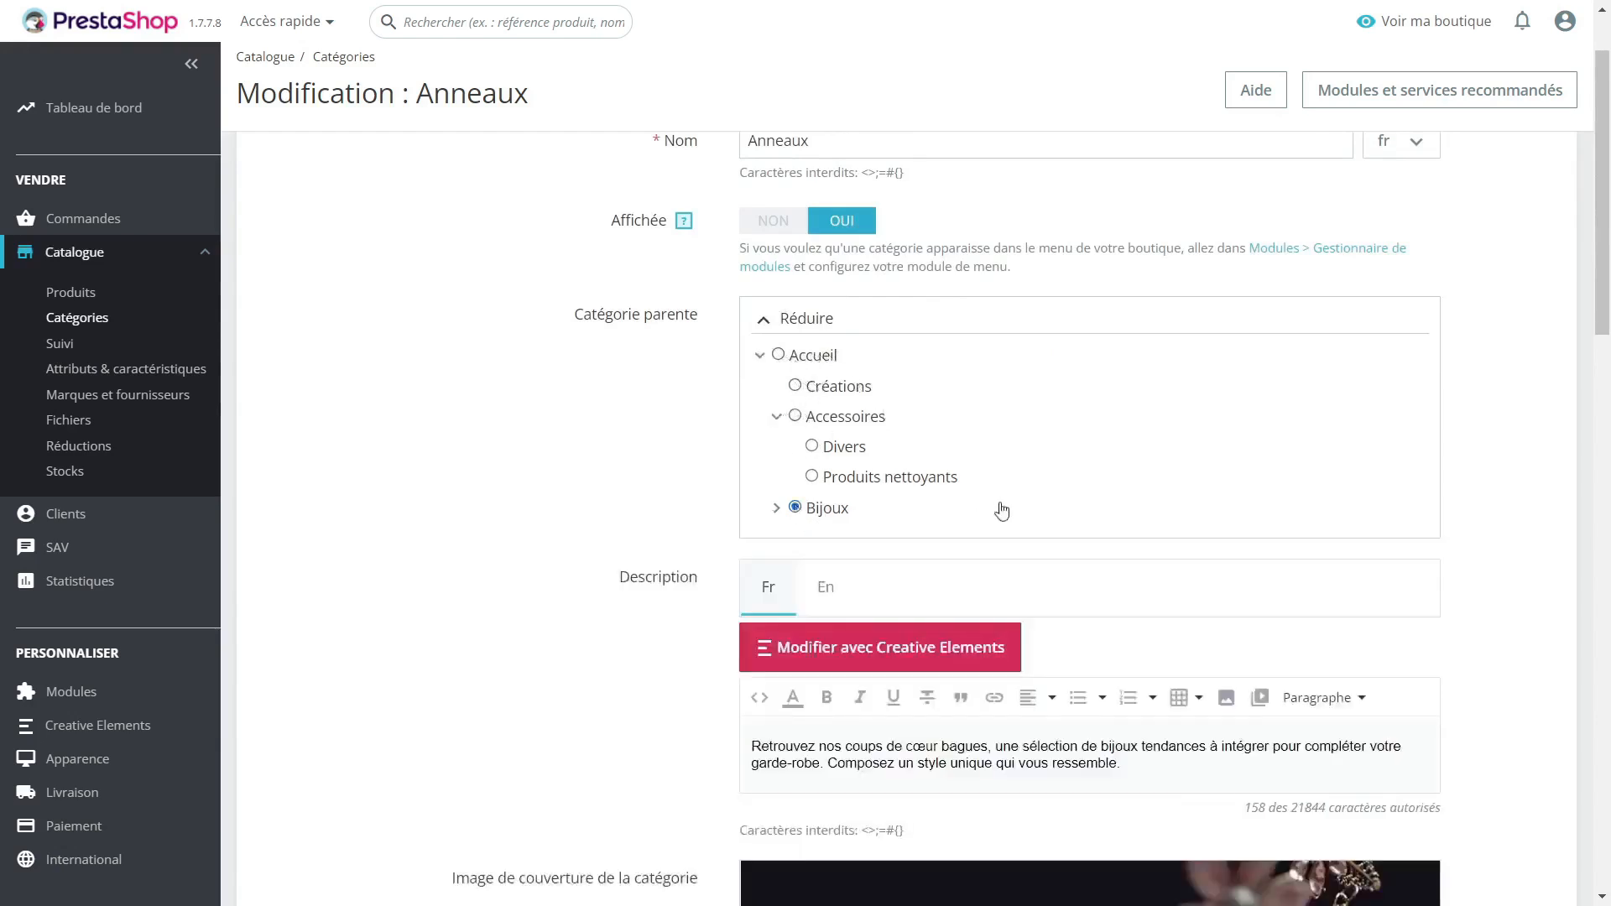
left_click(795, 510)
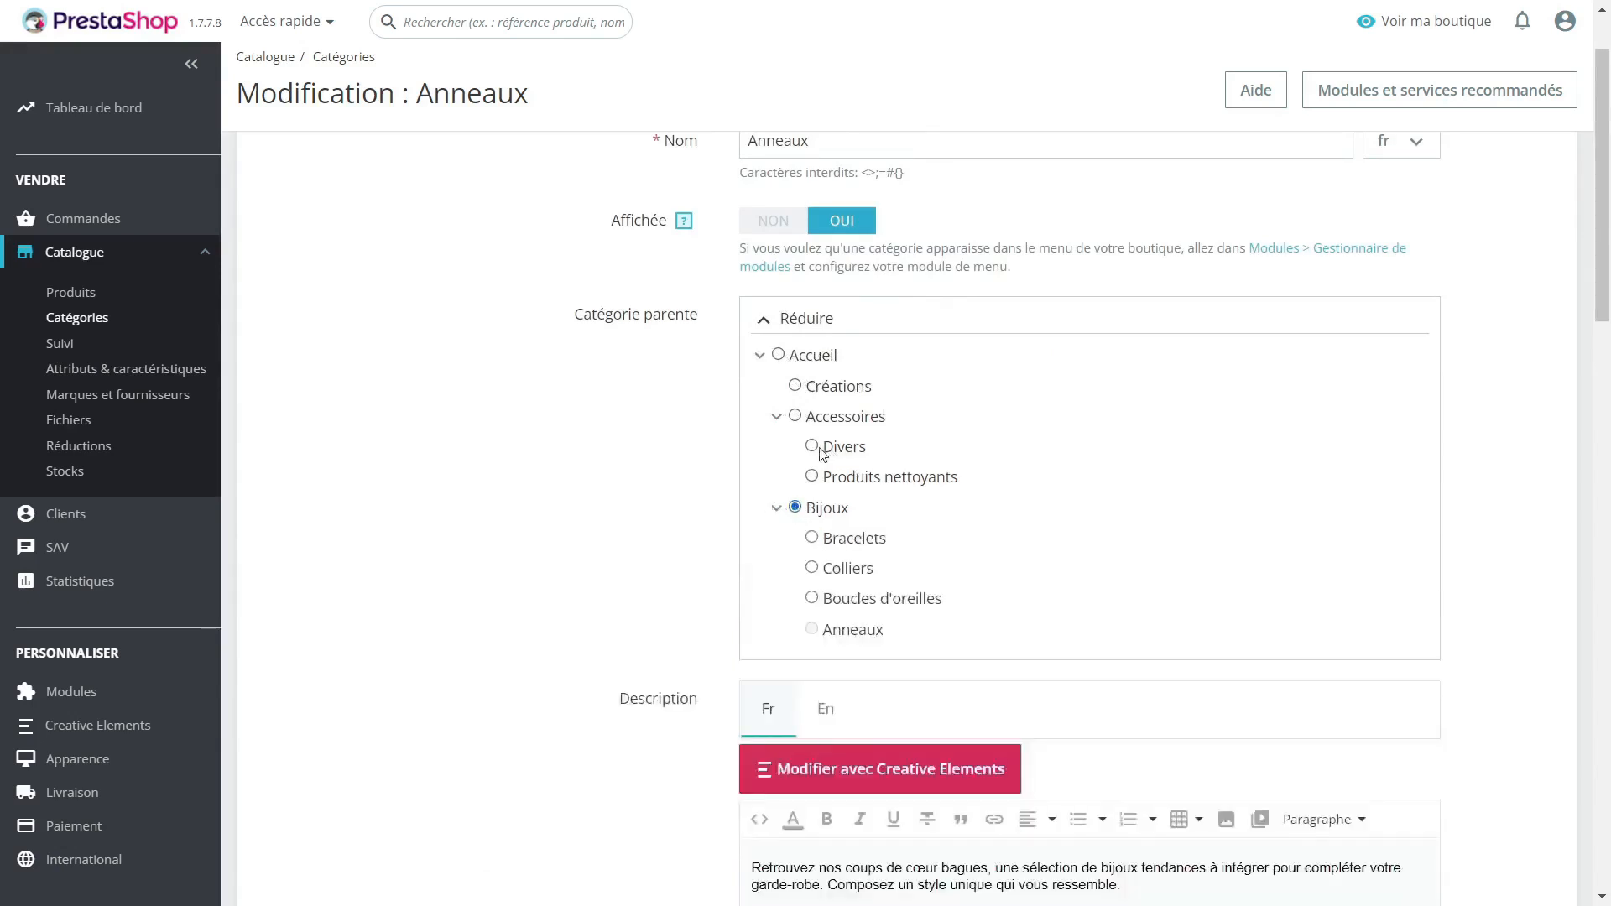
left_click(797, 508)
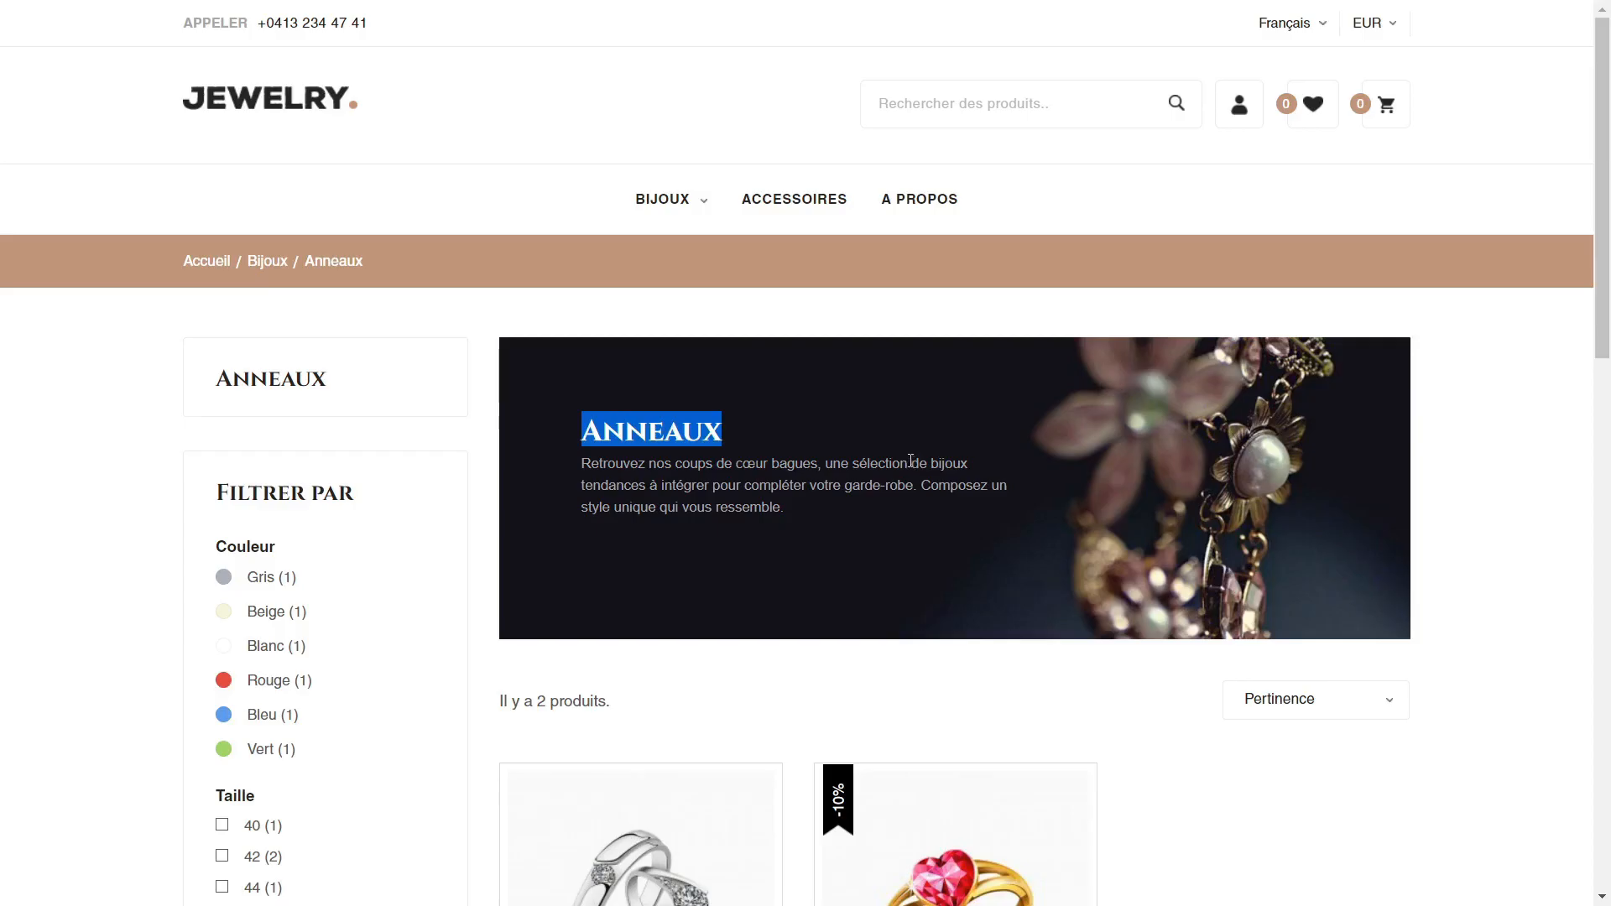
Examine the Anneaux description on the storefront page and in the category form's Fr and En versions.
left_click(717, 484)
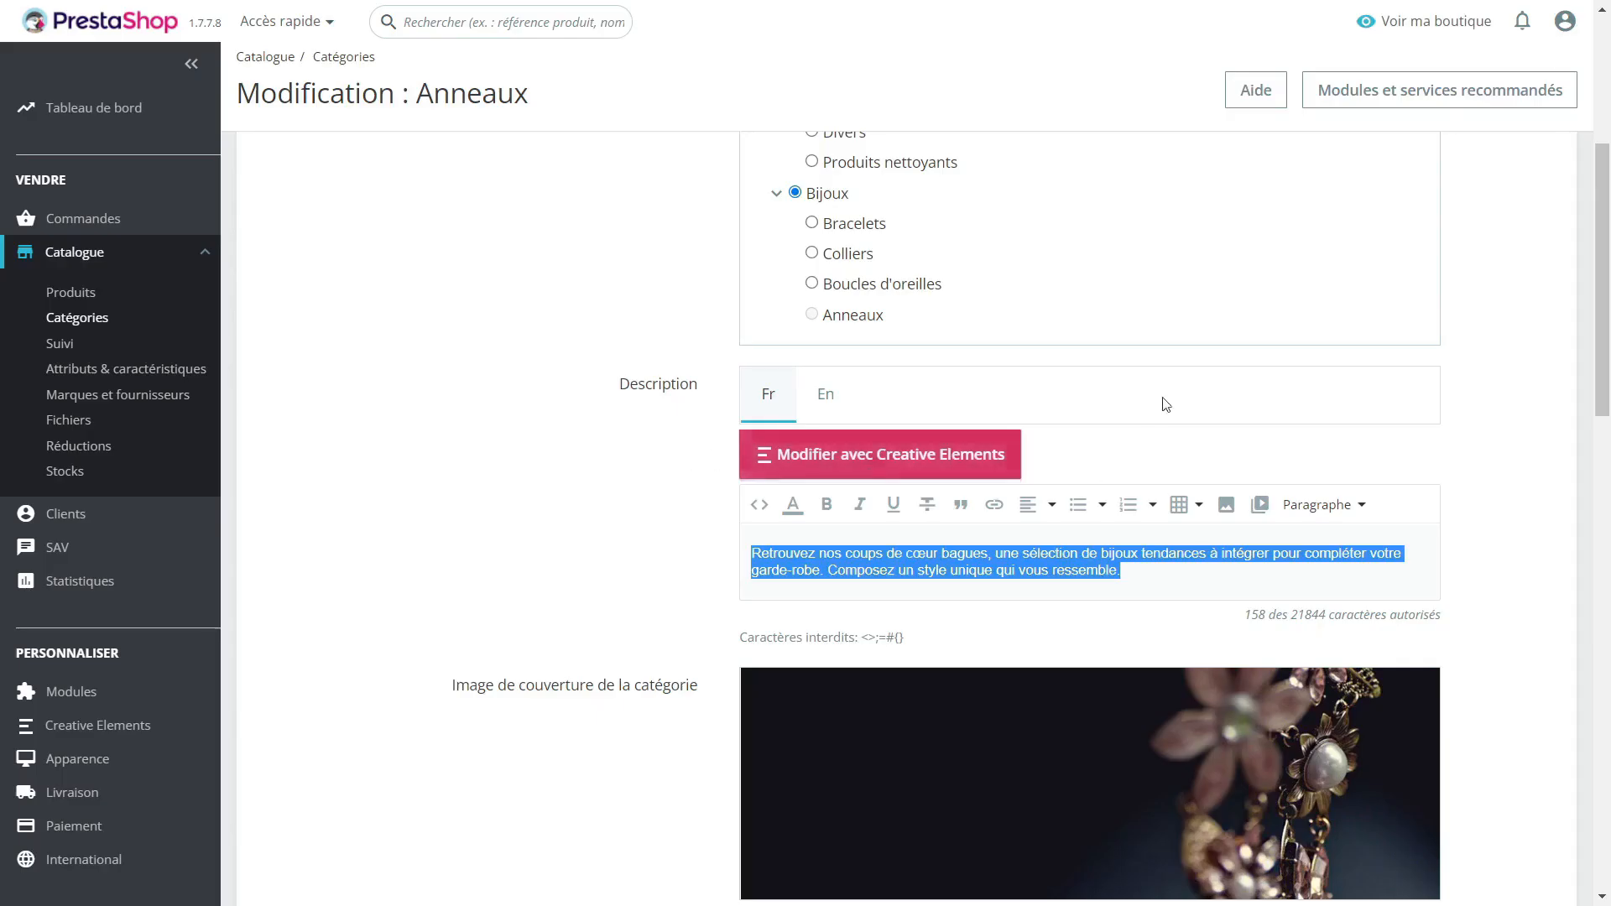
left_click(822, 404)
left_click(777, 401)
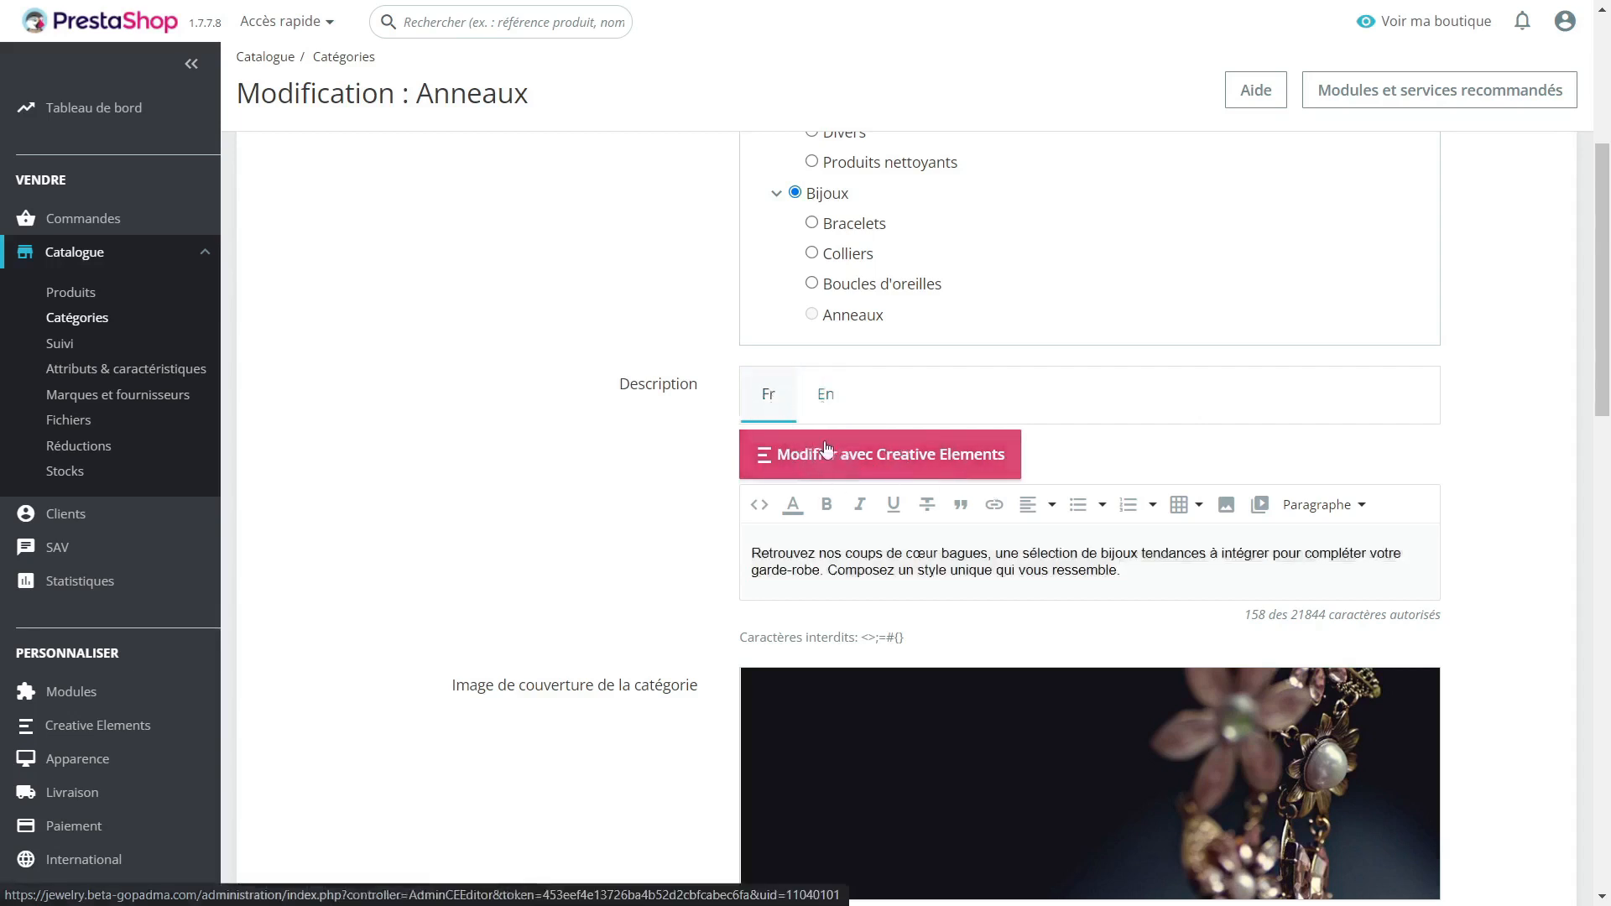
double_click(837, 568)
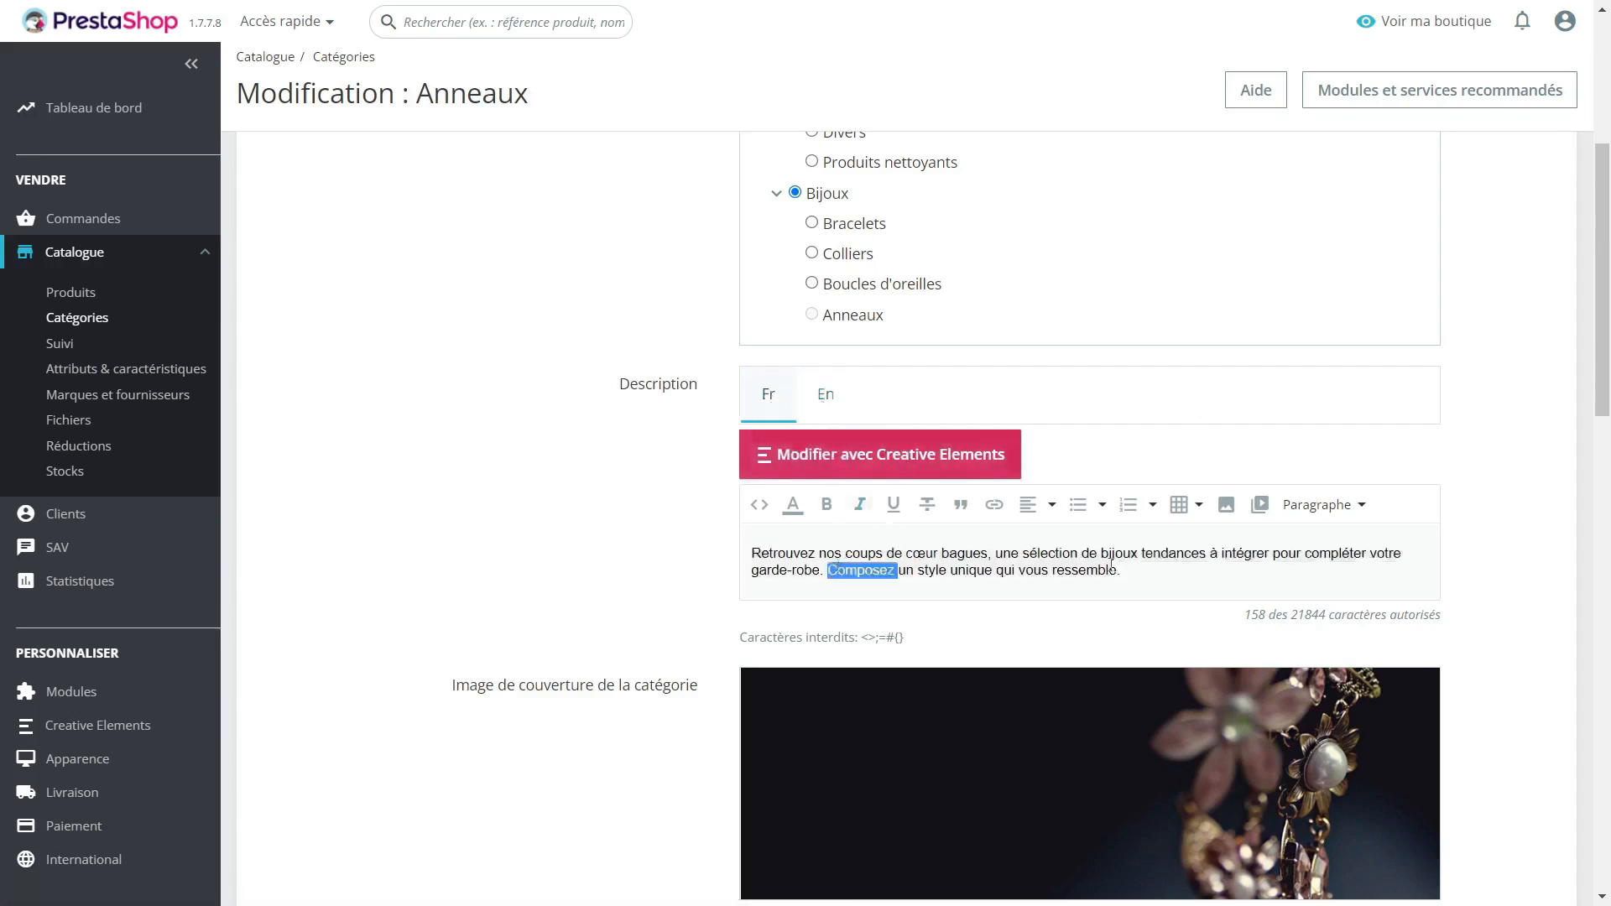
left_click_drag(1119, 569, 781, 534)
scroll(1365, 428, "down", 3)
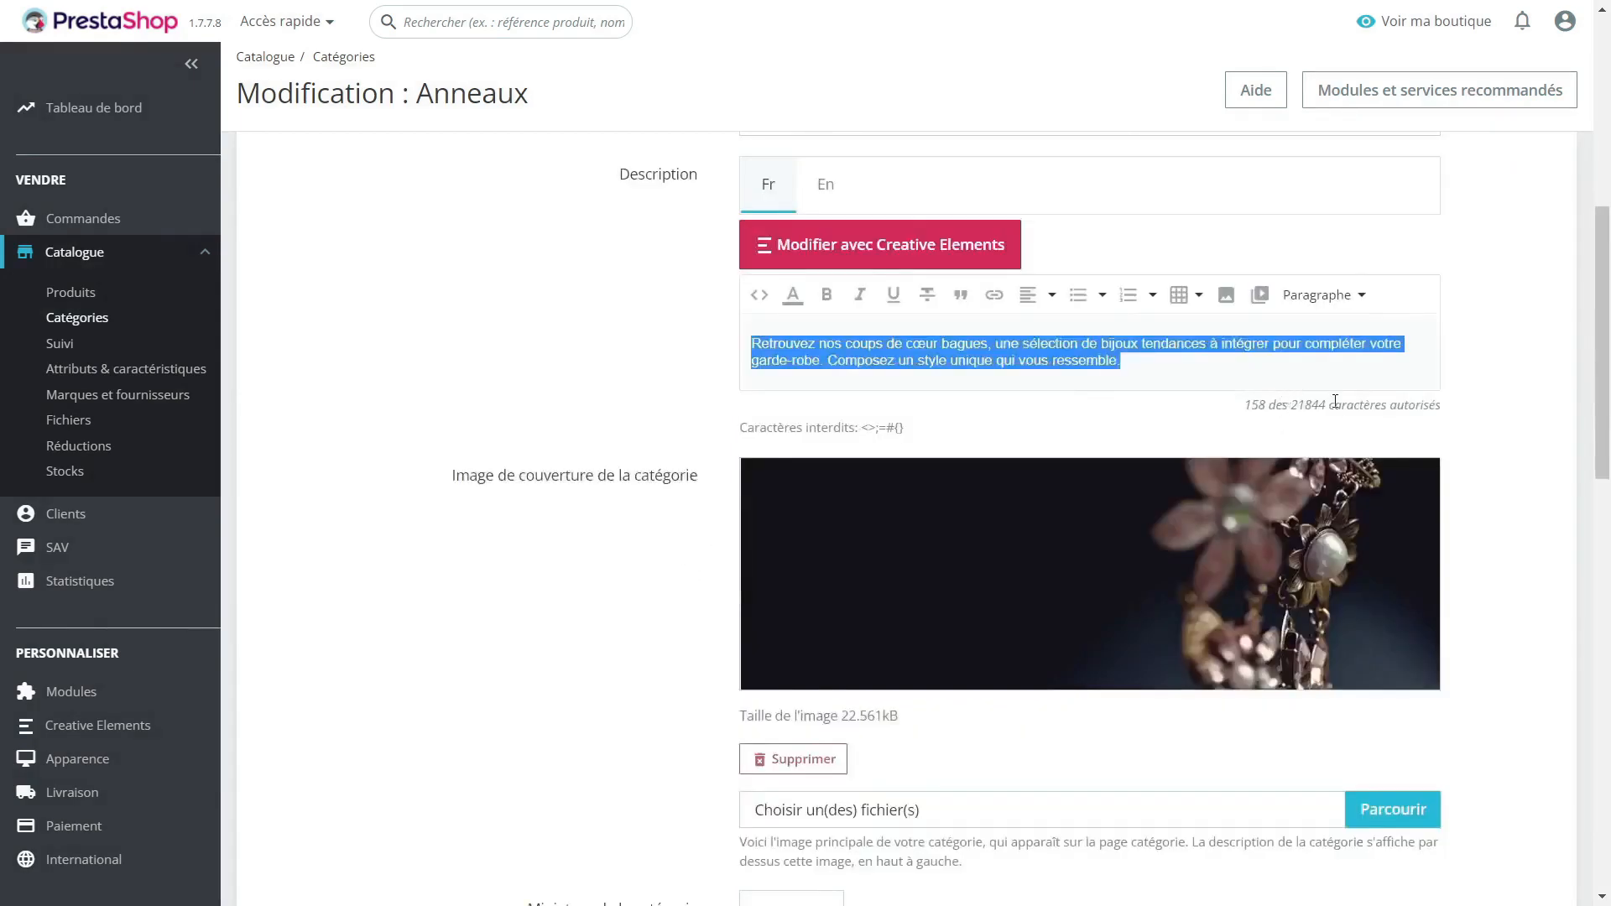
scroll(1335, 401, "down", 3)
scroll(1334, 401, "up", 3)
left_click(1208, 343)
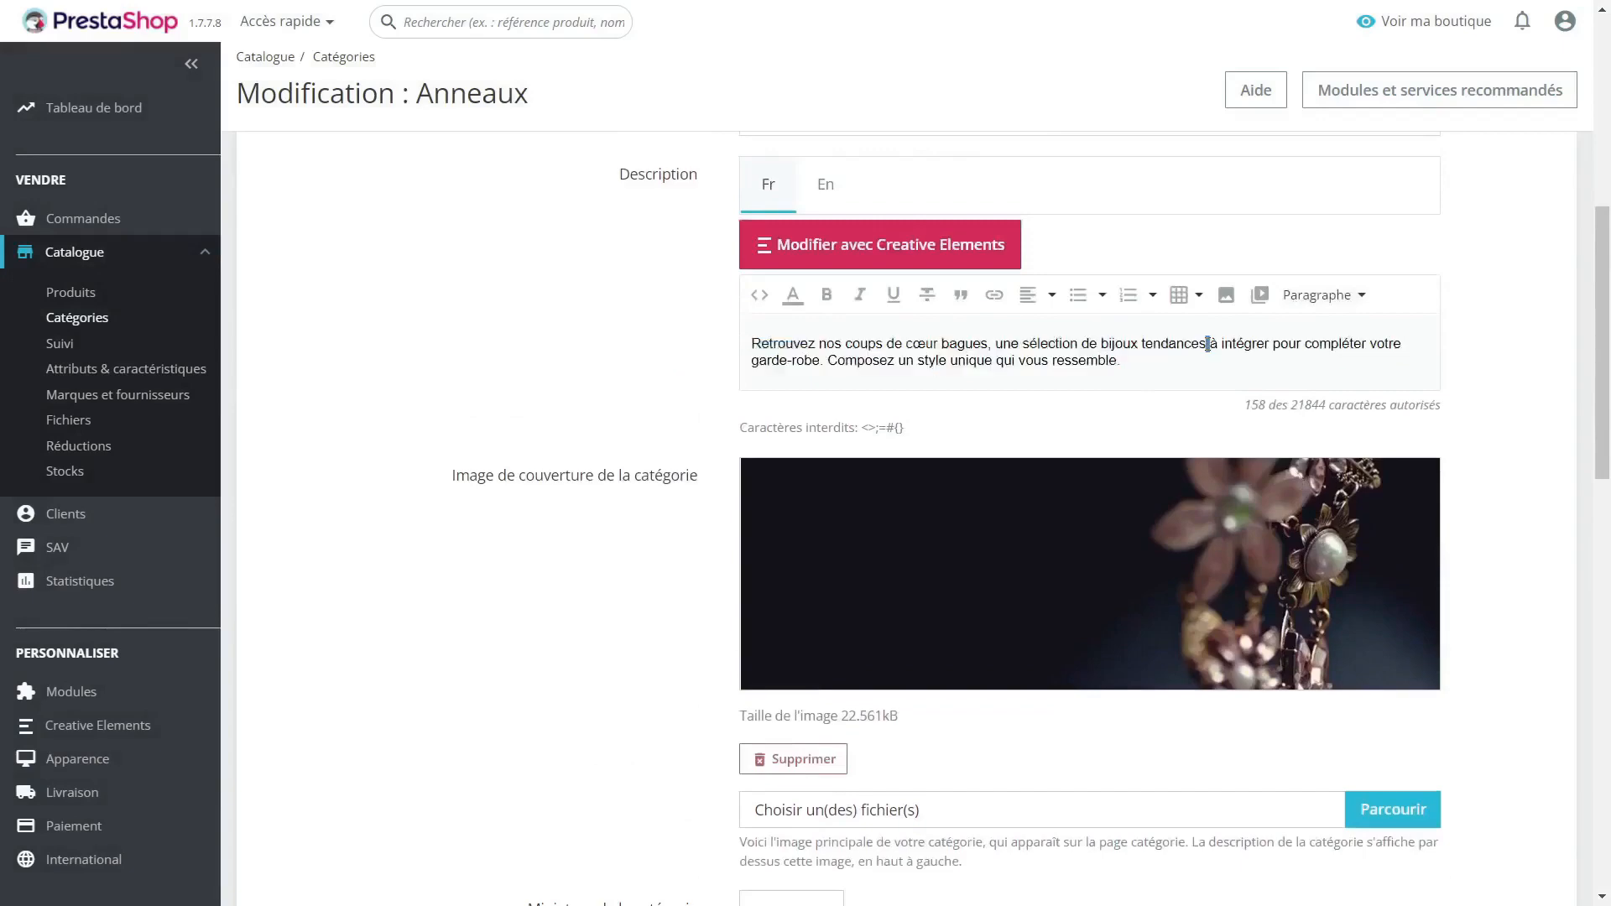
key("ctrl+a")
Look over the Anneaux category's cover image, category thumbnail, menu thumbnail and SEO fields.
scroll(1026, 374, "down", 8)
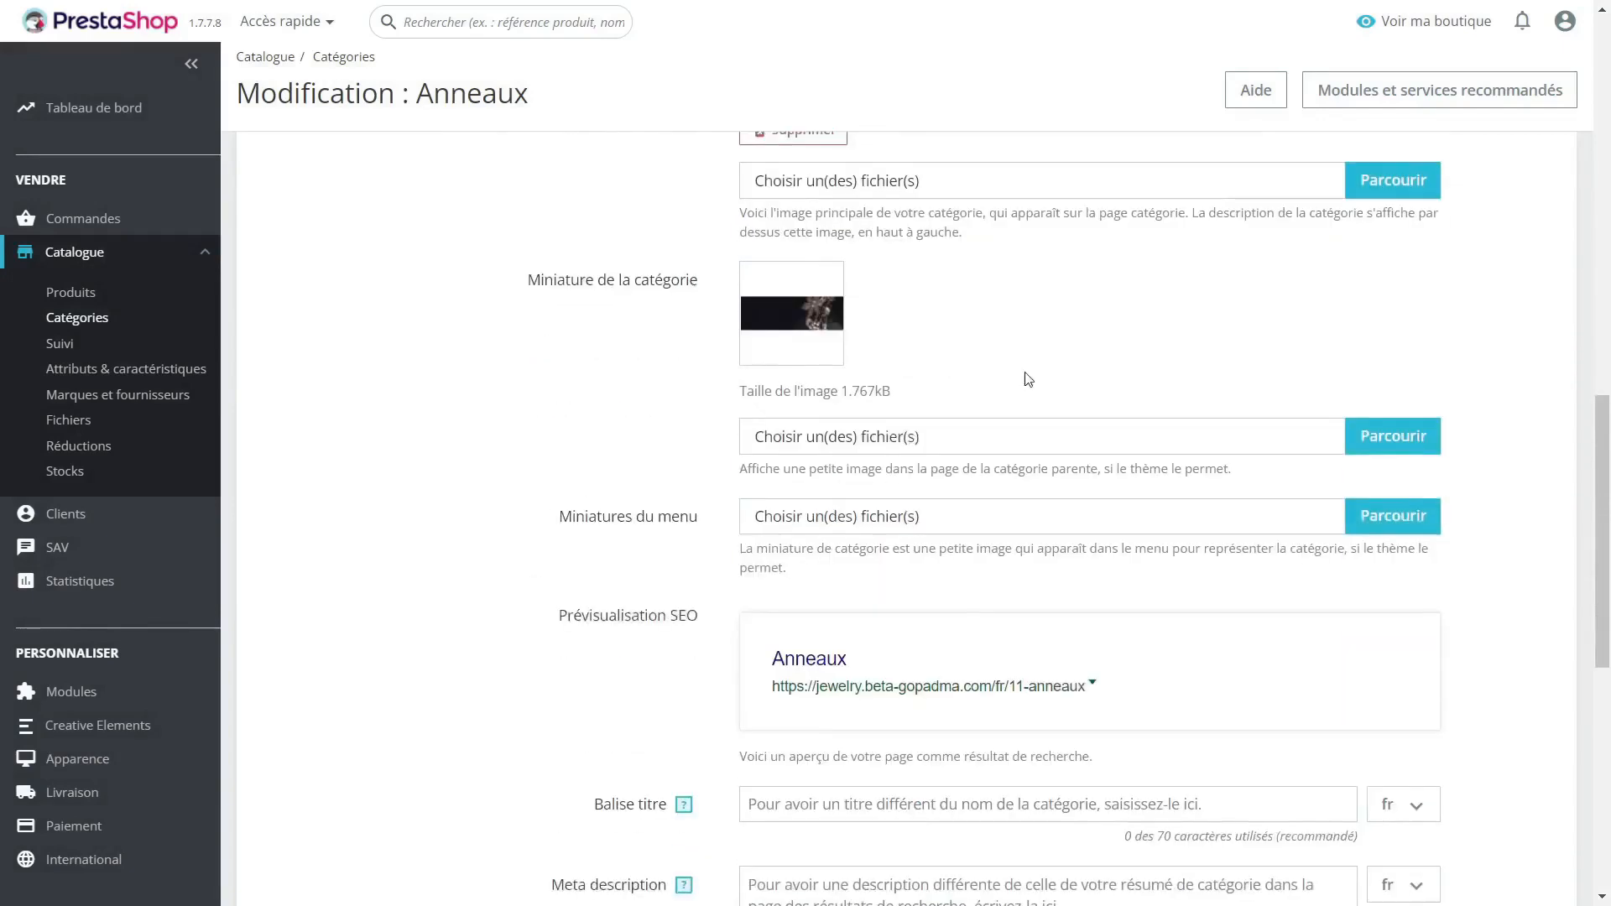
scroll(1026, 374, "up", 9)
scroll(1026, 377, "down", 10)
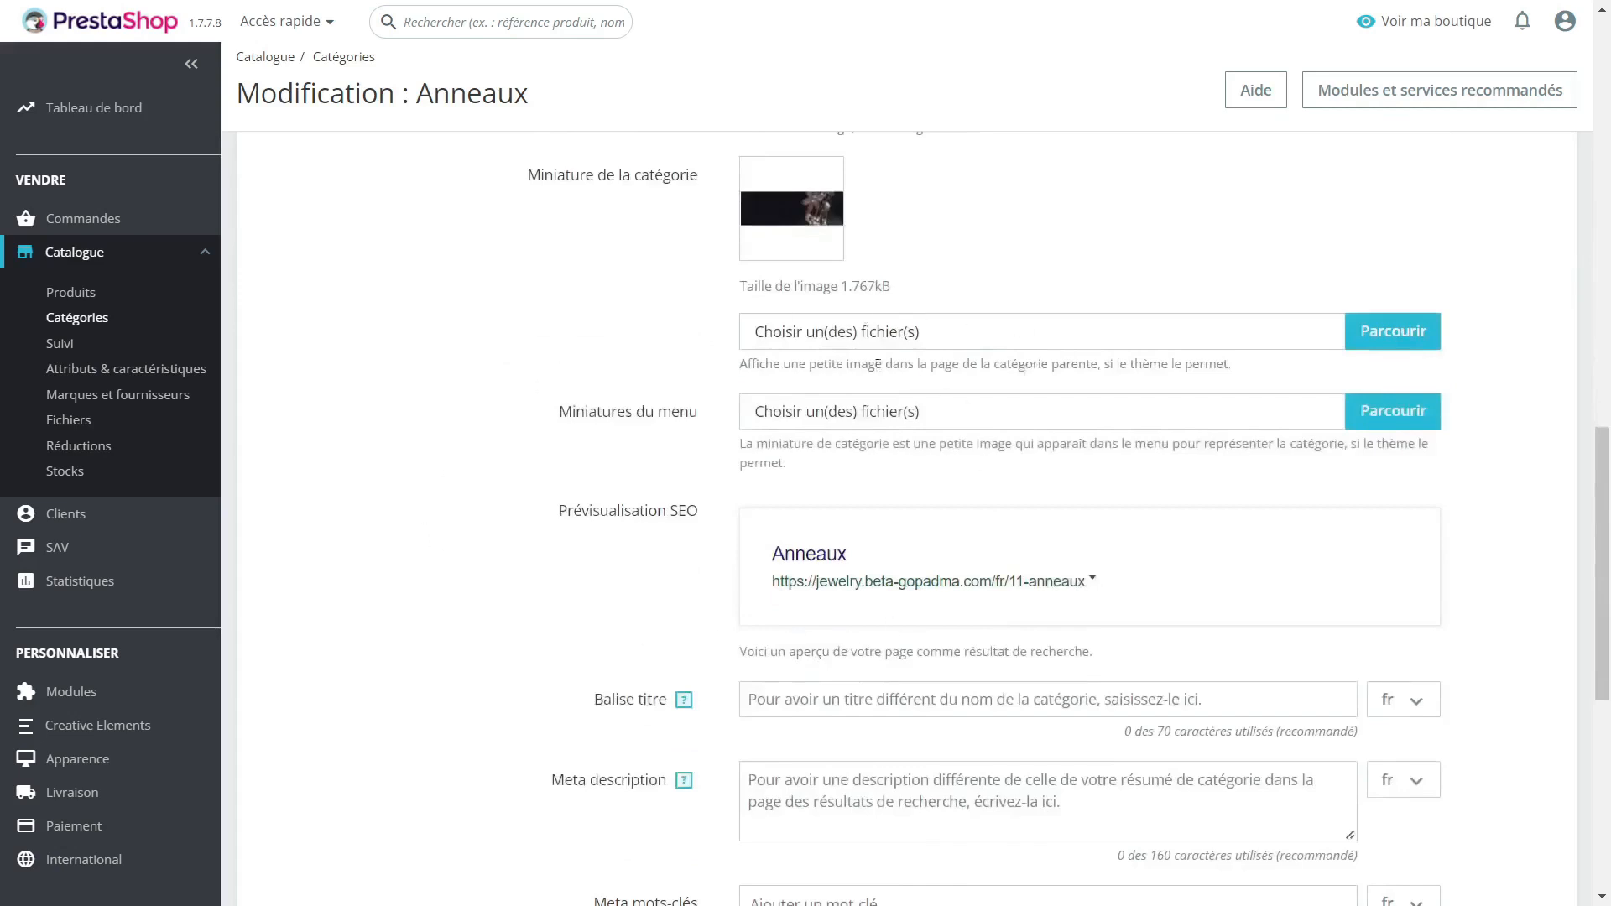
scroll(640, 428, "down", 3)
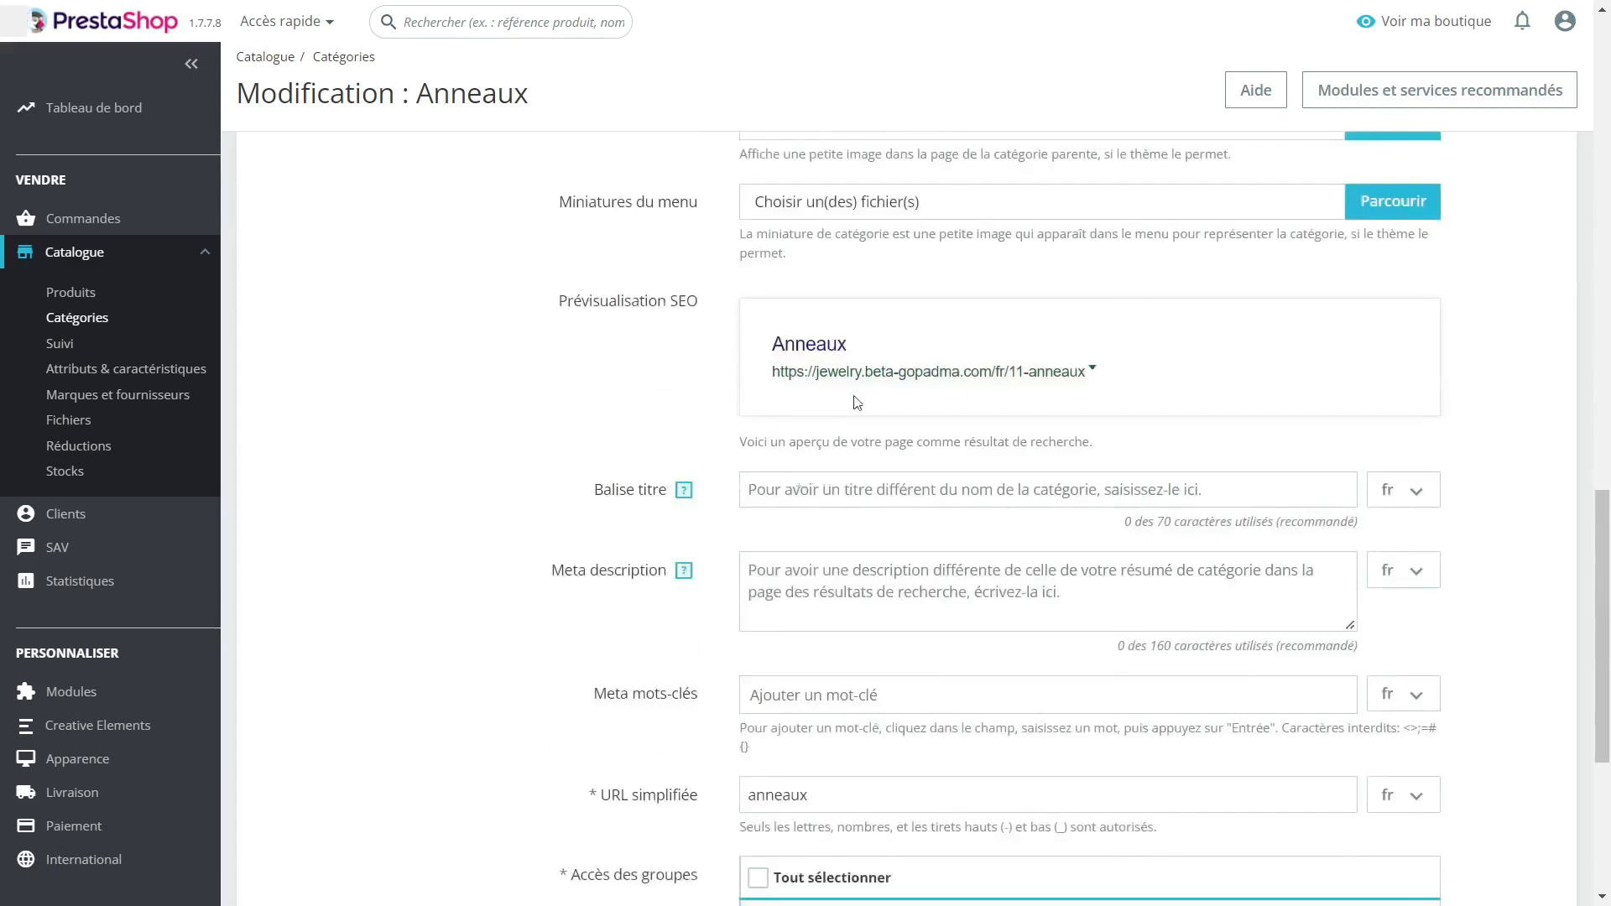
scroll(858, 403, "up", 5)
scroll(857, 461, "up", 10)
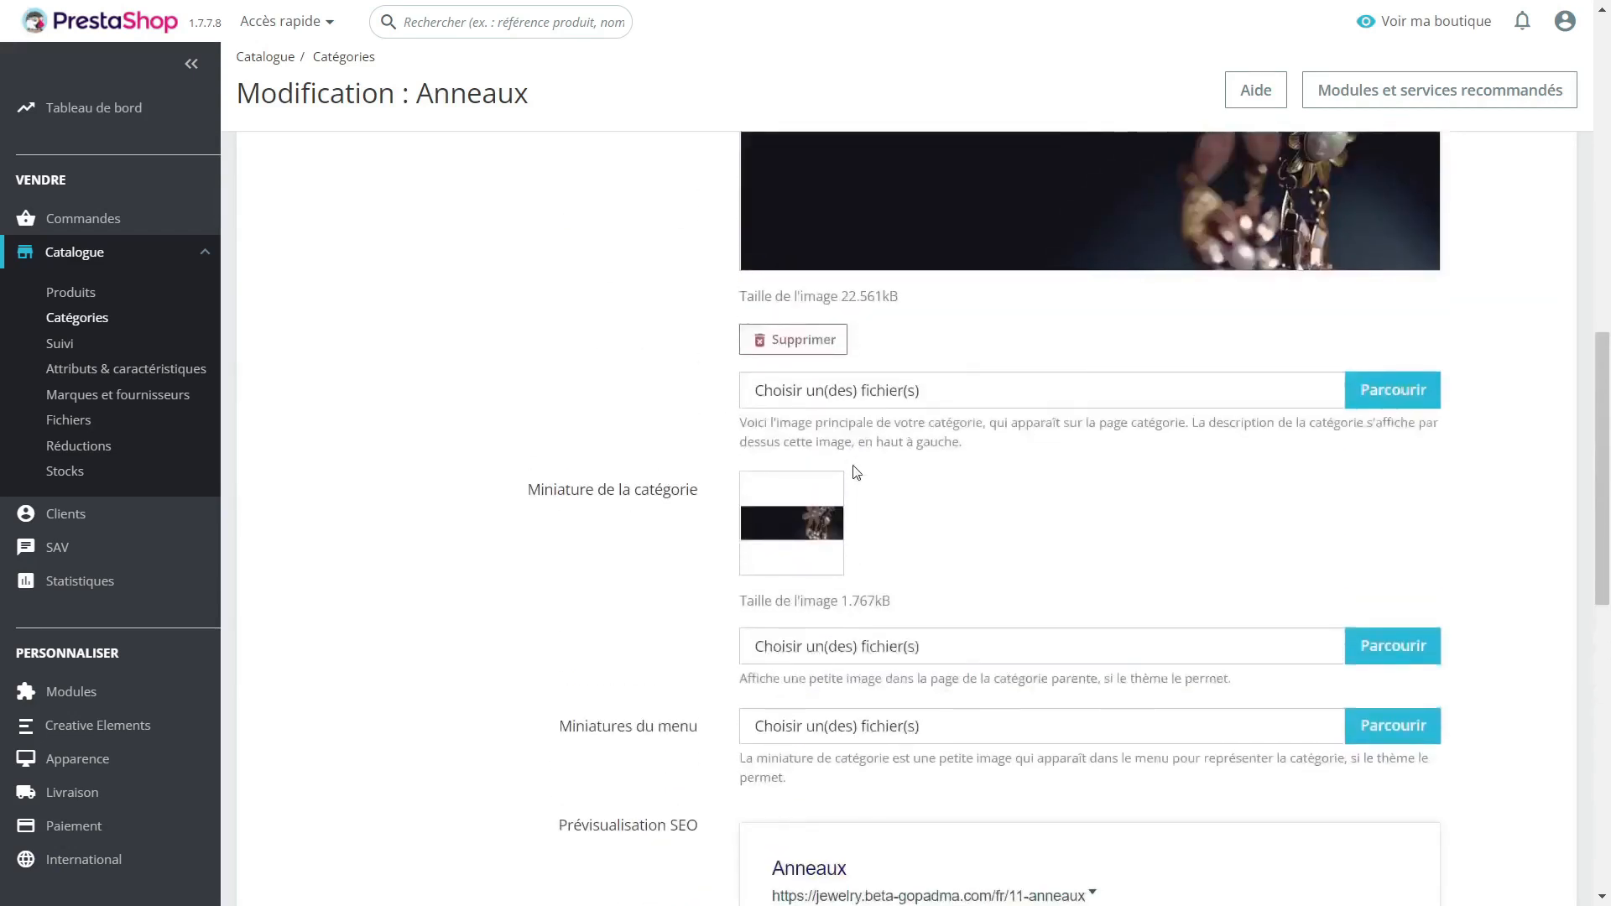
scroll(1006, 419, "down", 6)
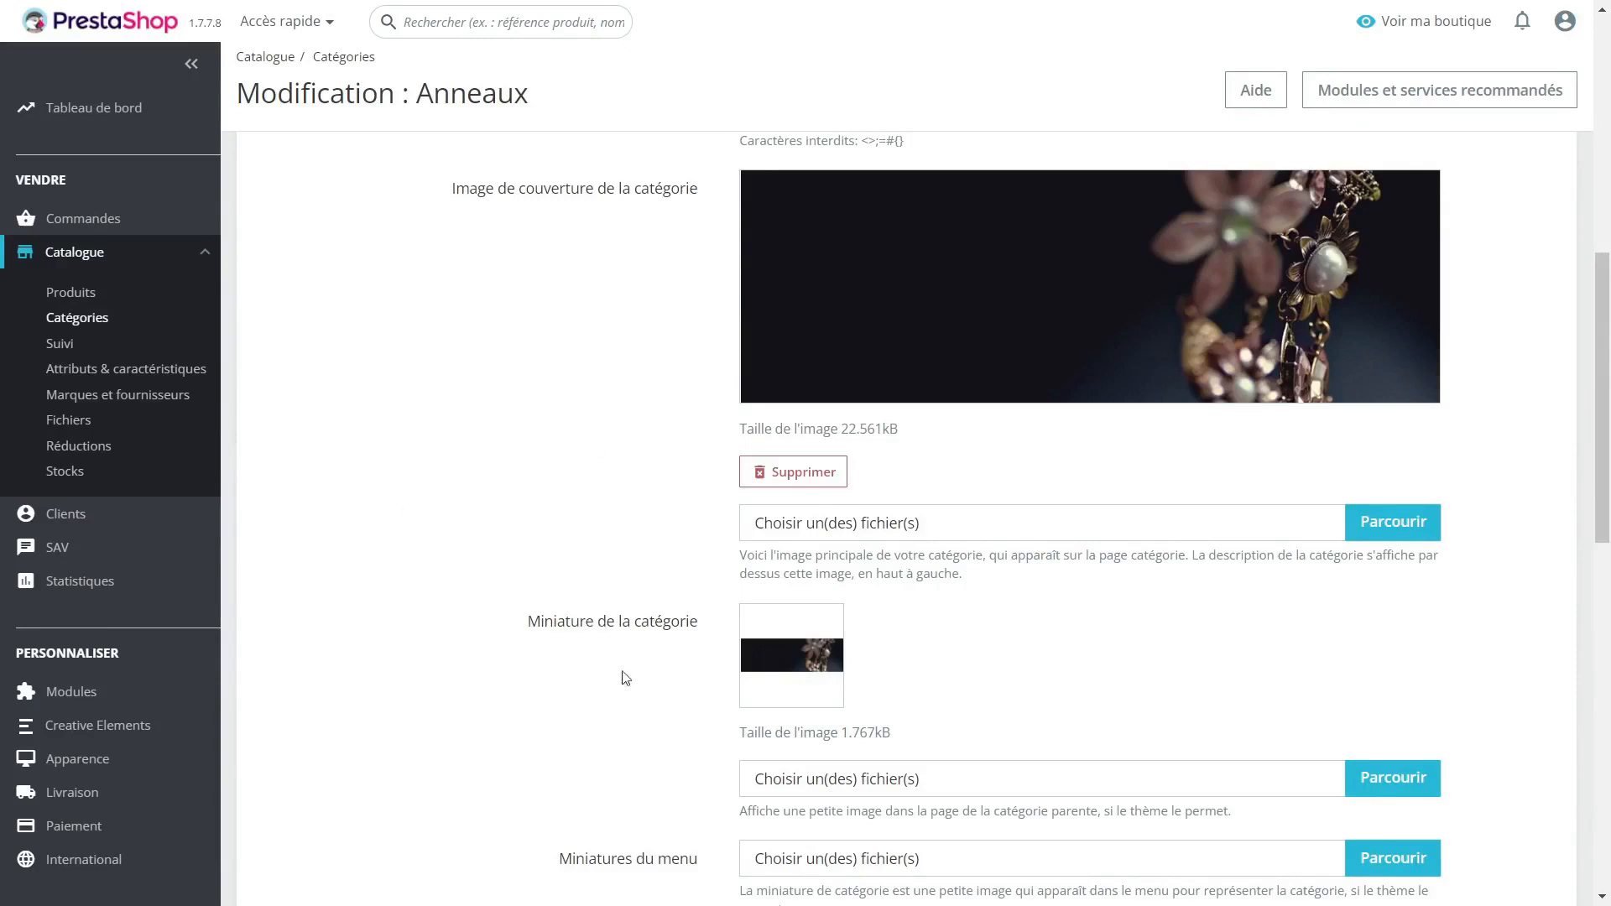
scroll(788, 583, "down", 3)
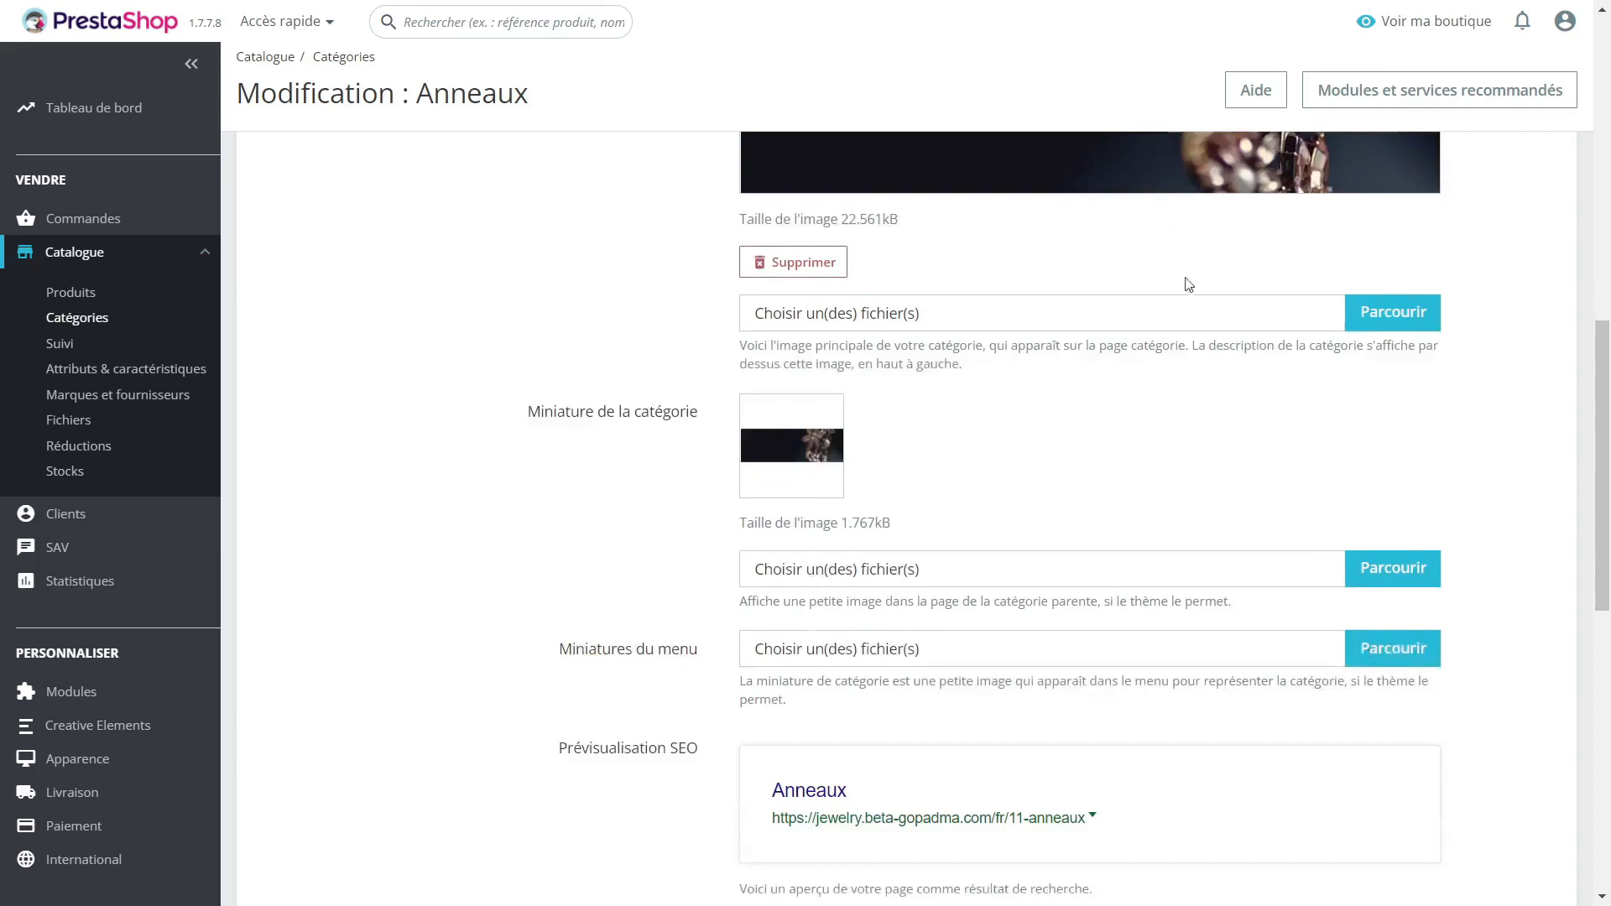
scroll(965, 449, "up", 3)
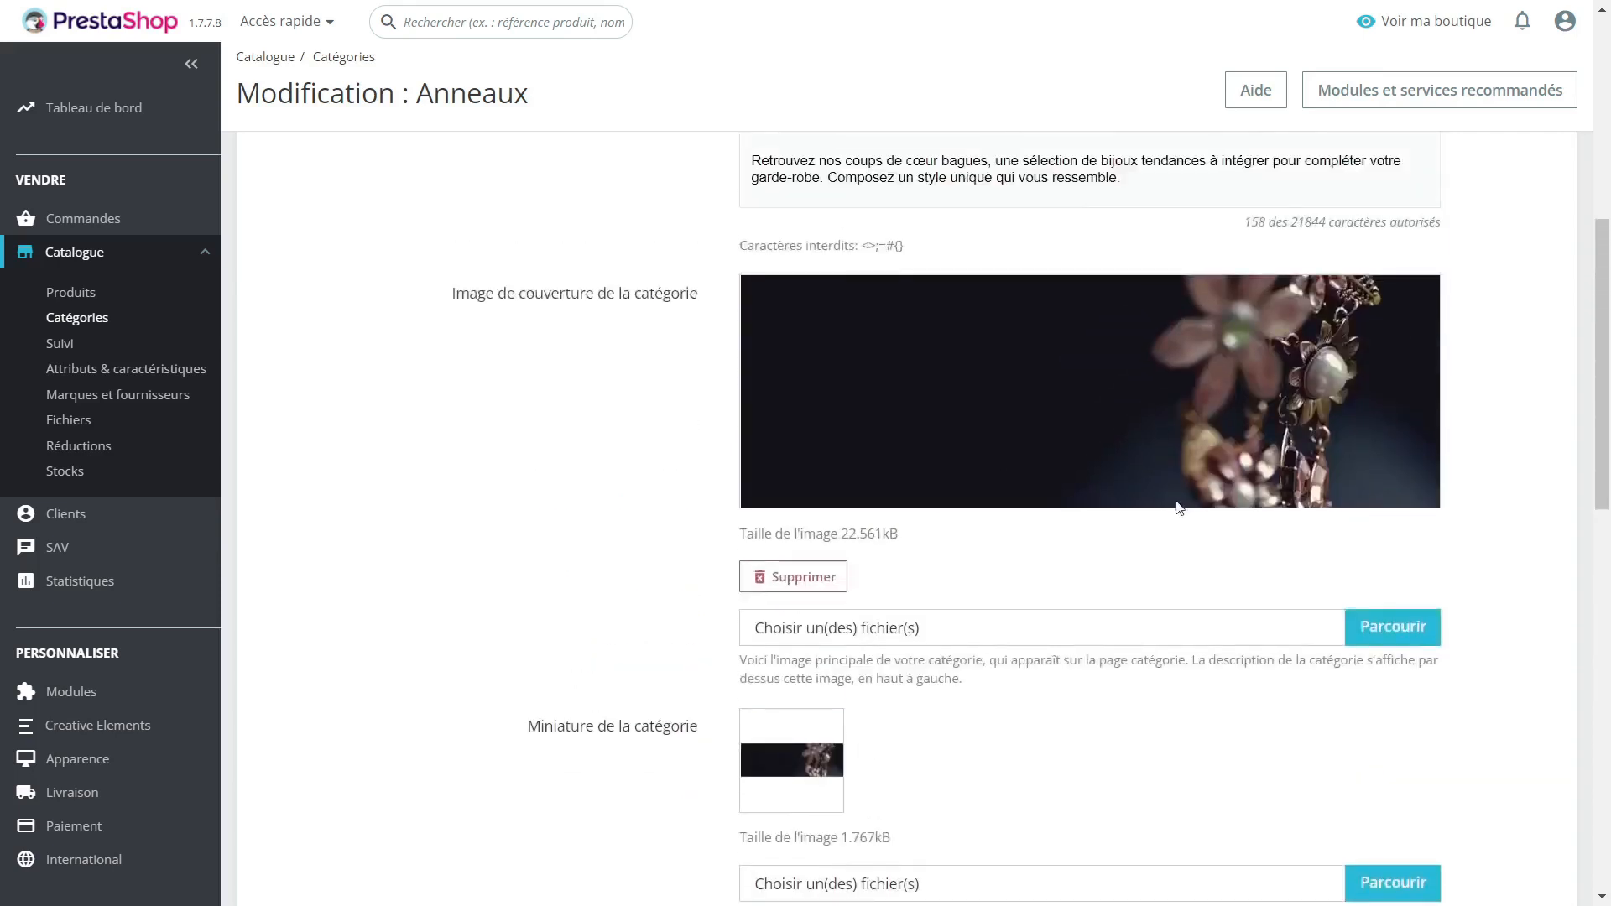
scroll(1108, 461, "up", 1)
scroll(874, 420, "up", 2)
scroll(898, 420, "down", 3)
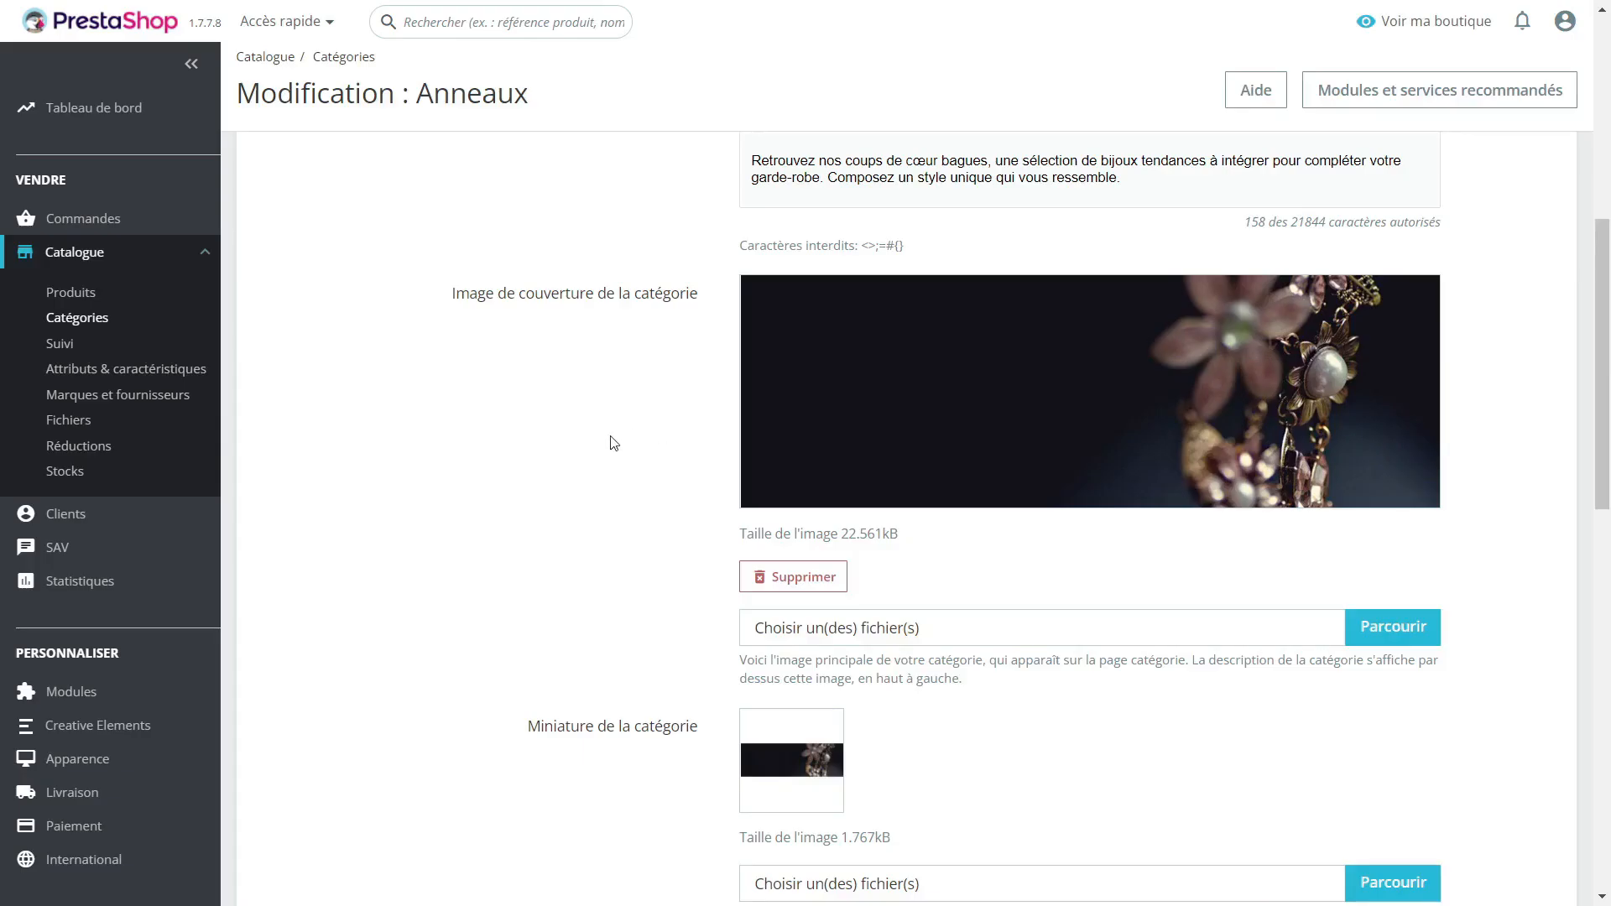
scroll(611, 486, "down", 3)
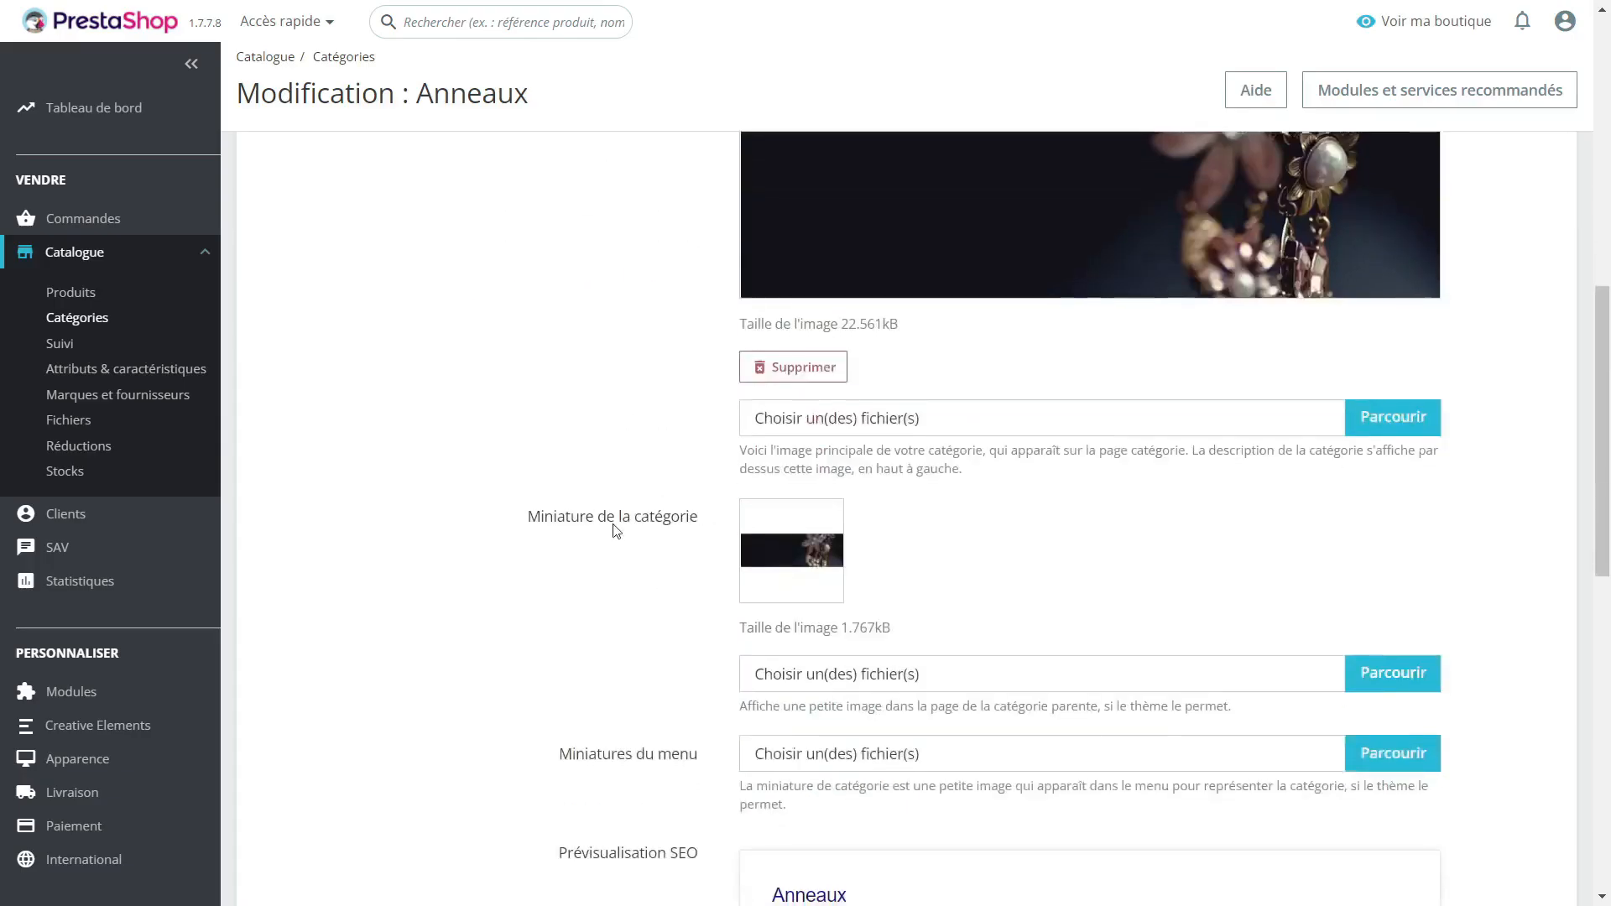
Compare the storefront Bijoux page's banner and subcategory thumbnails with the image fields in the Anneaux category form.
scroll(830, 528, "up", 5)
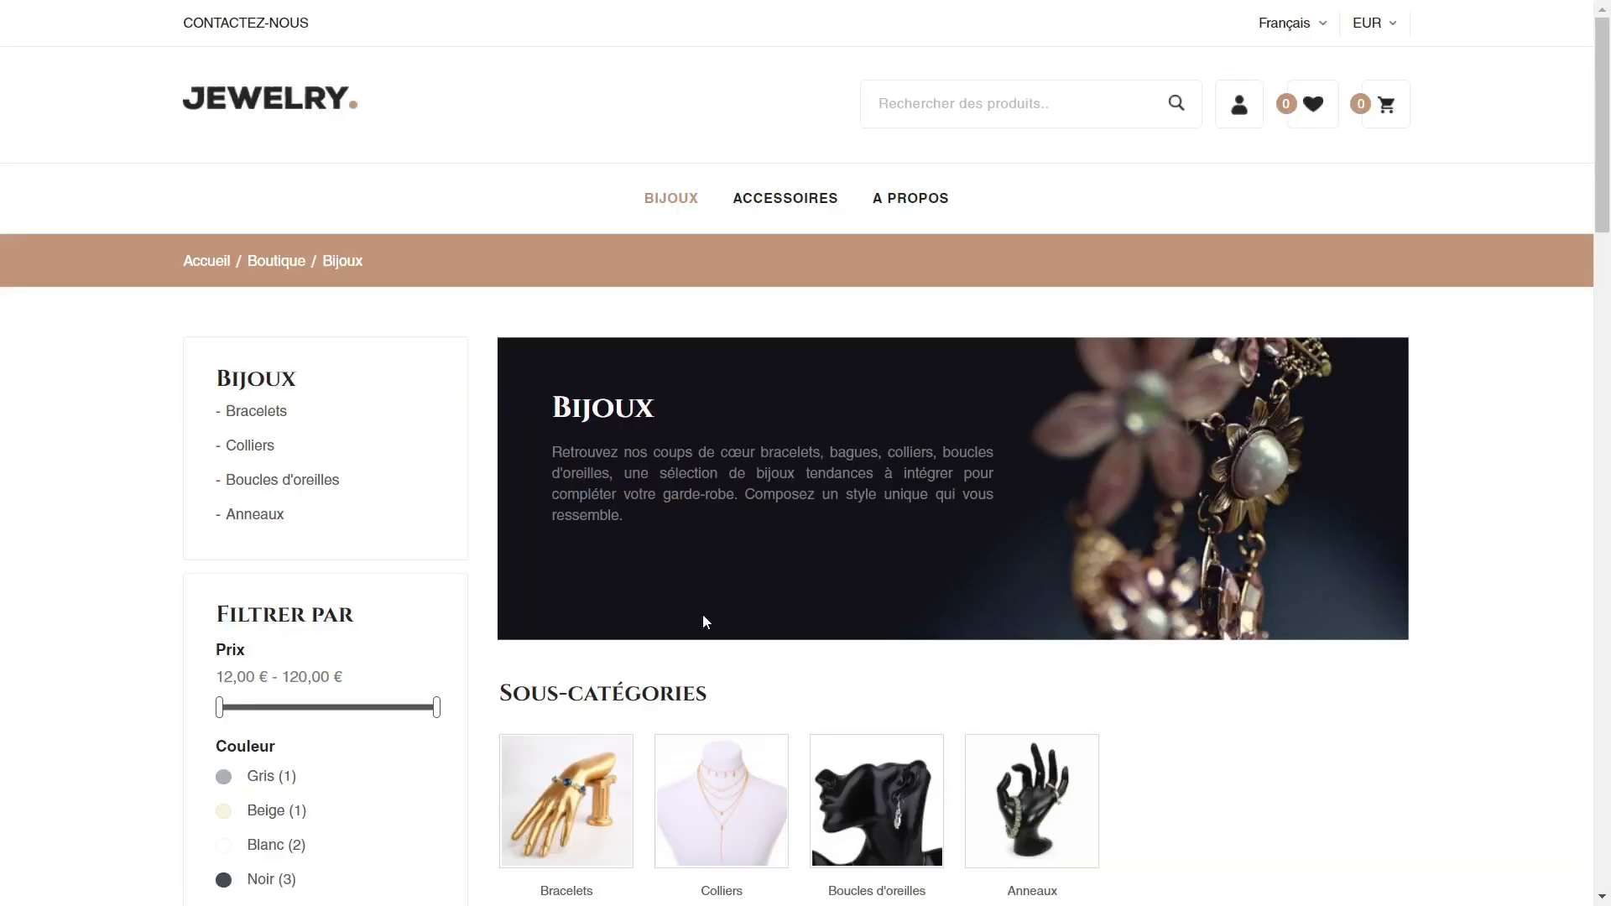
scroll(702, 612, "down", 3)
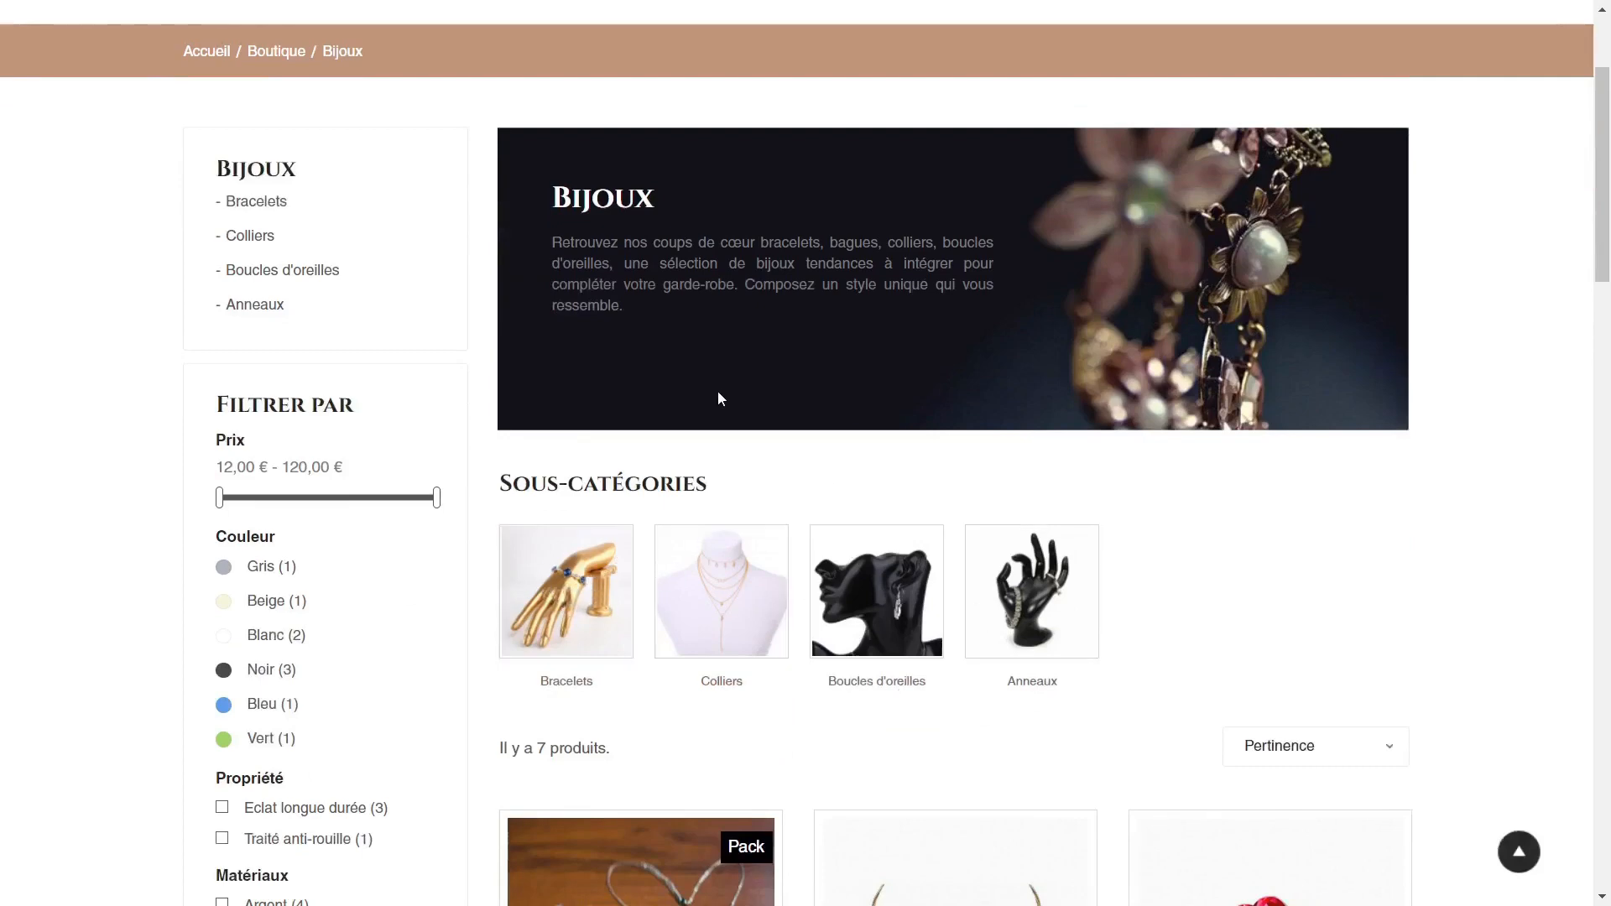
scroll(719, 390, "up", 3)
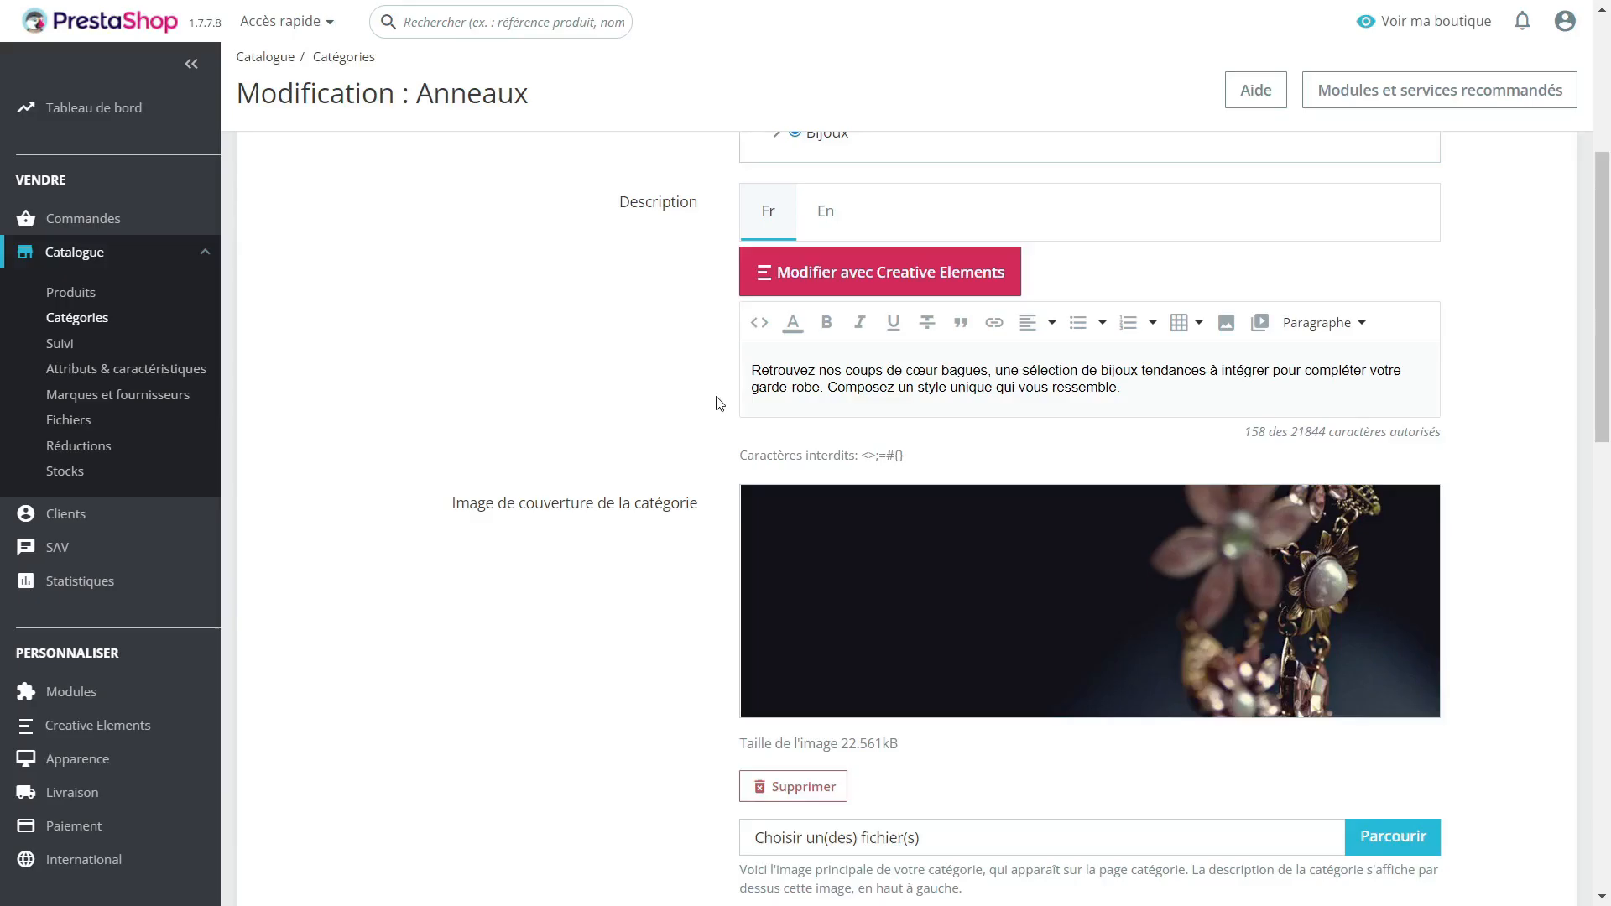
scroll(719, 399, "down", 5)
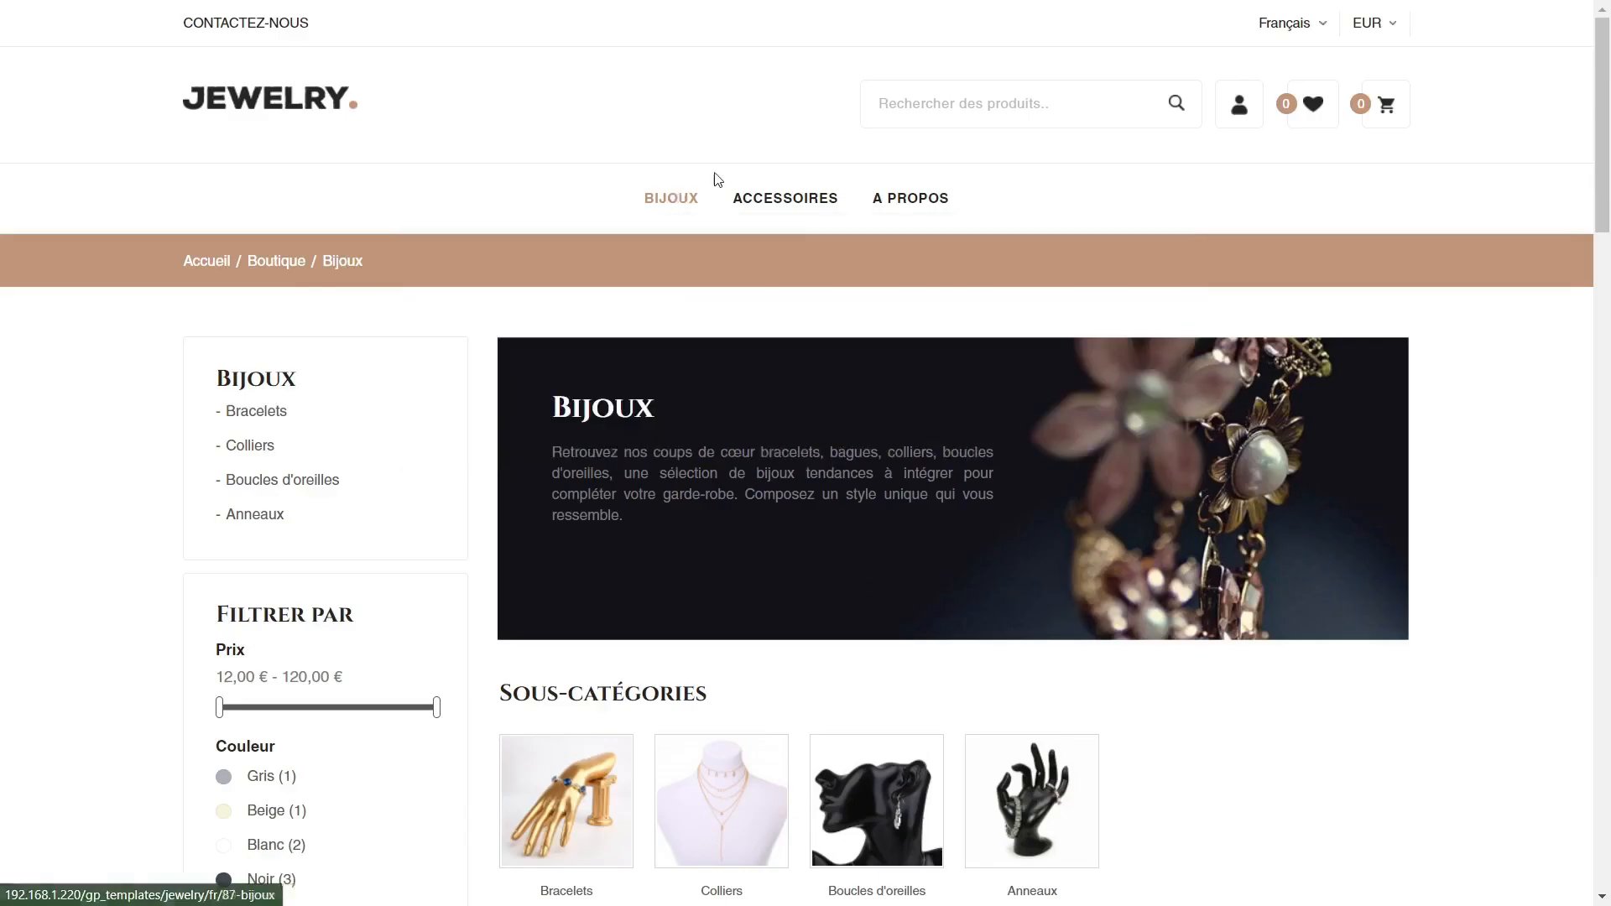
mouse_move(681, 195)
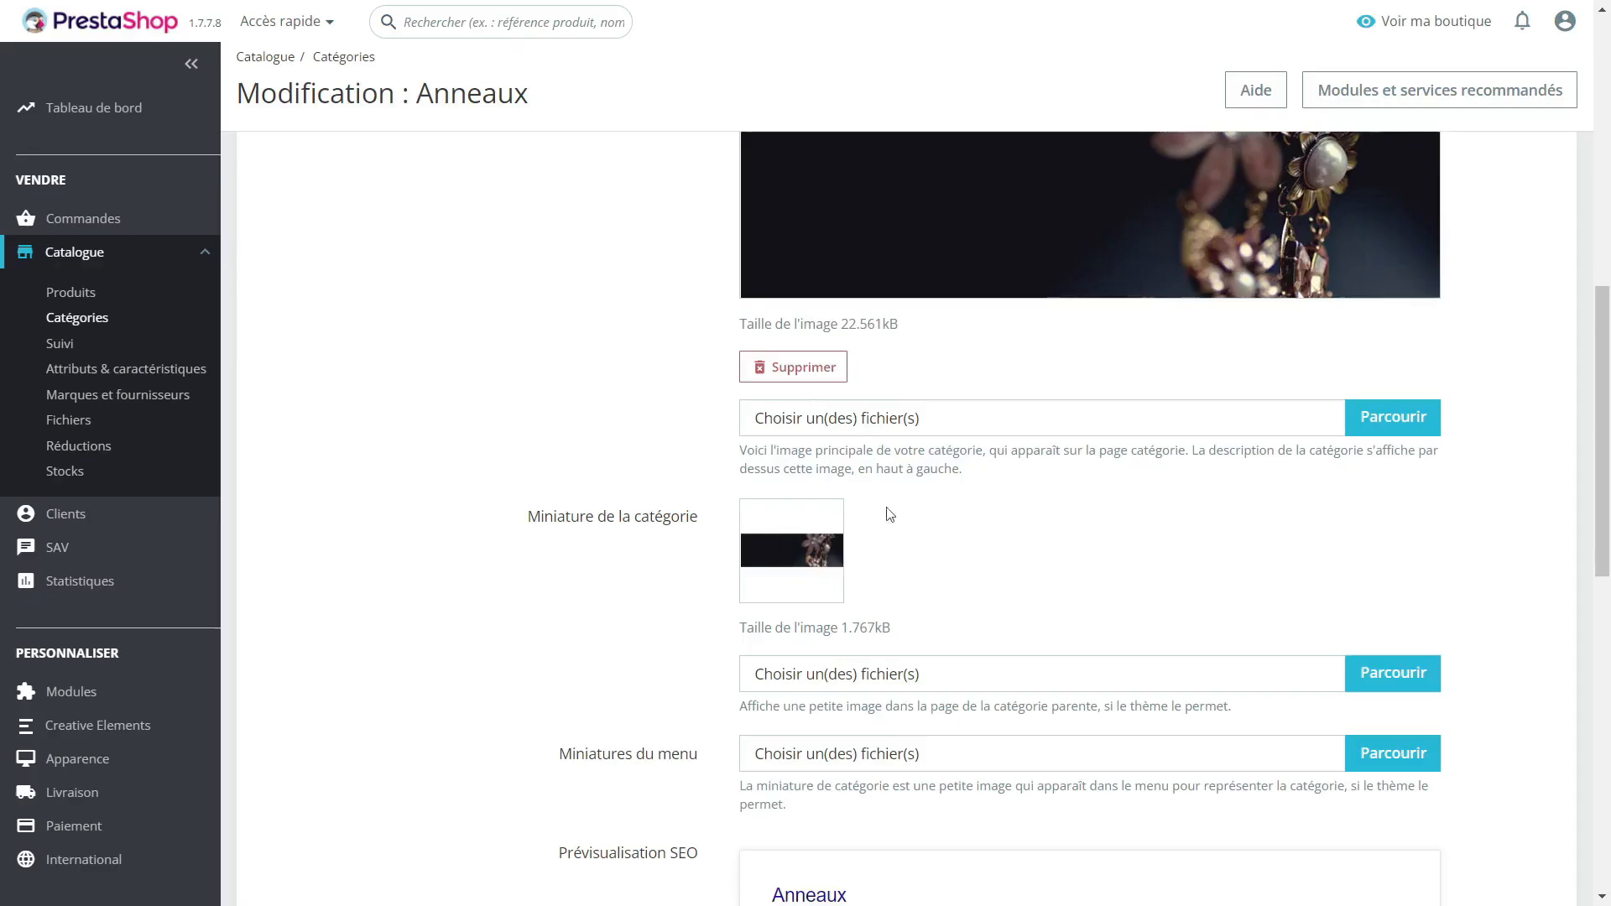
scroll(1221, 502, "up", 3)
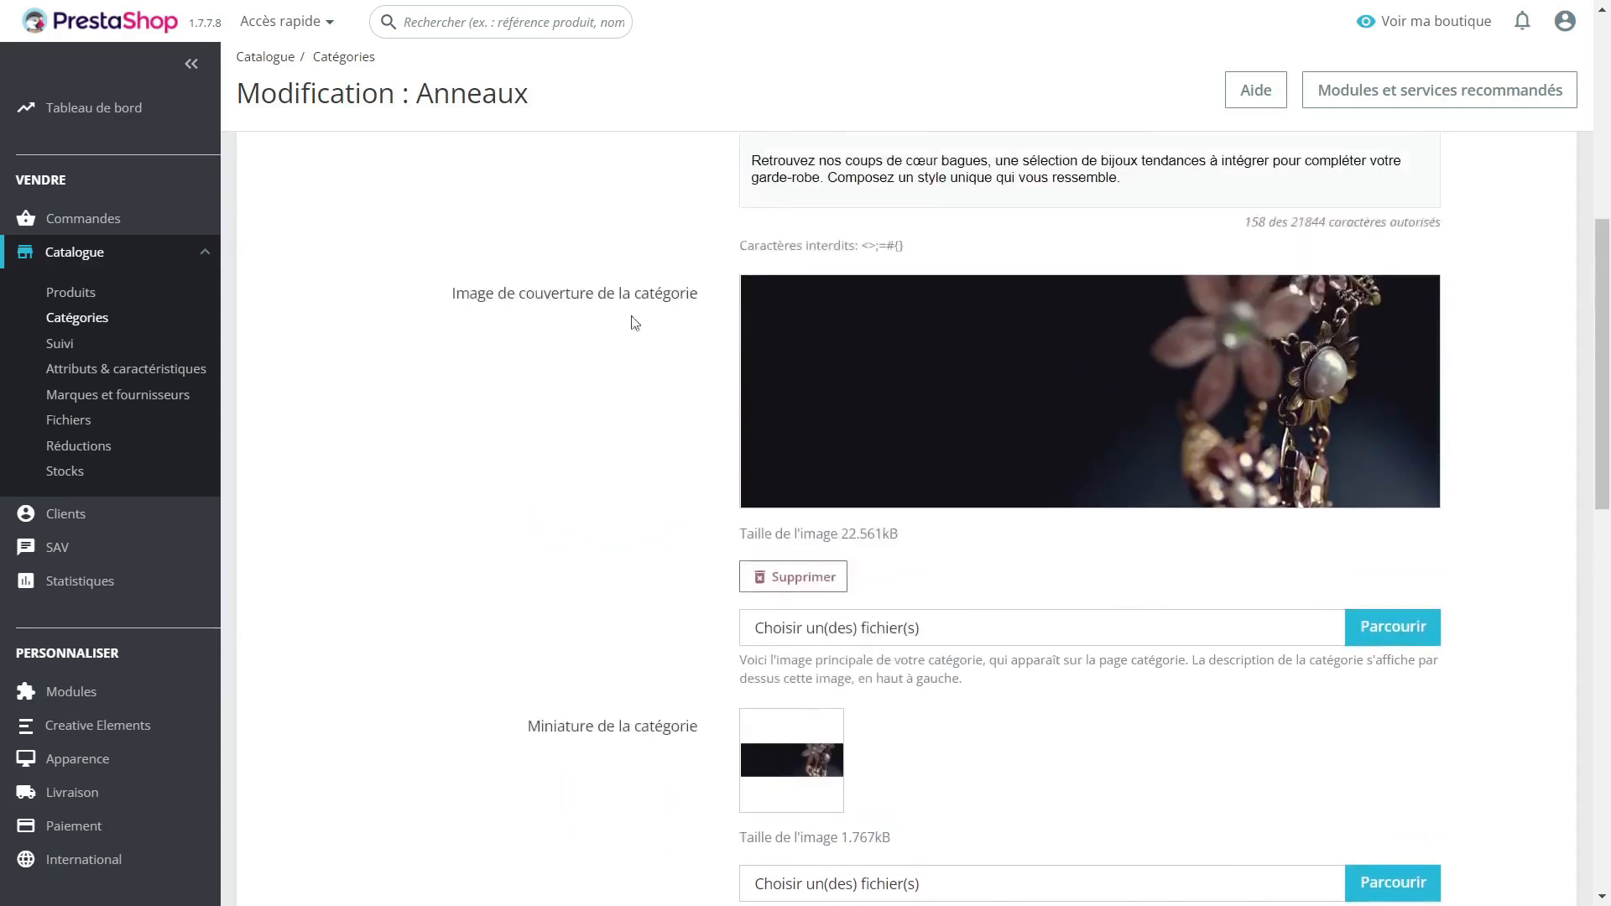
Review the Anneaux category's images, SEO fields and group access settings, and return to the category list.
scroll(503, 596, "down", 3)
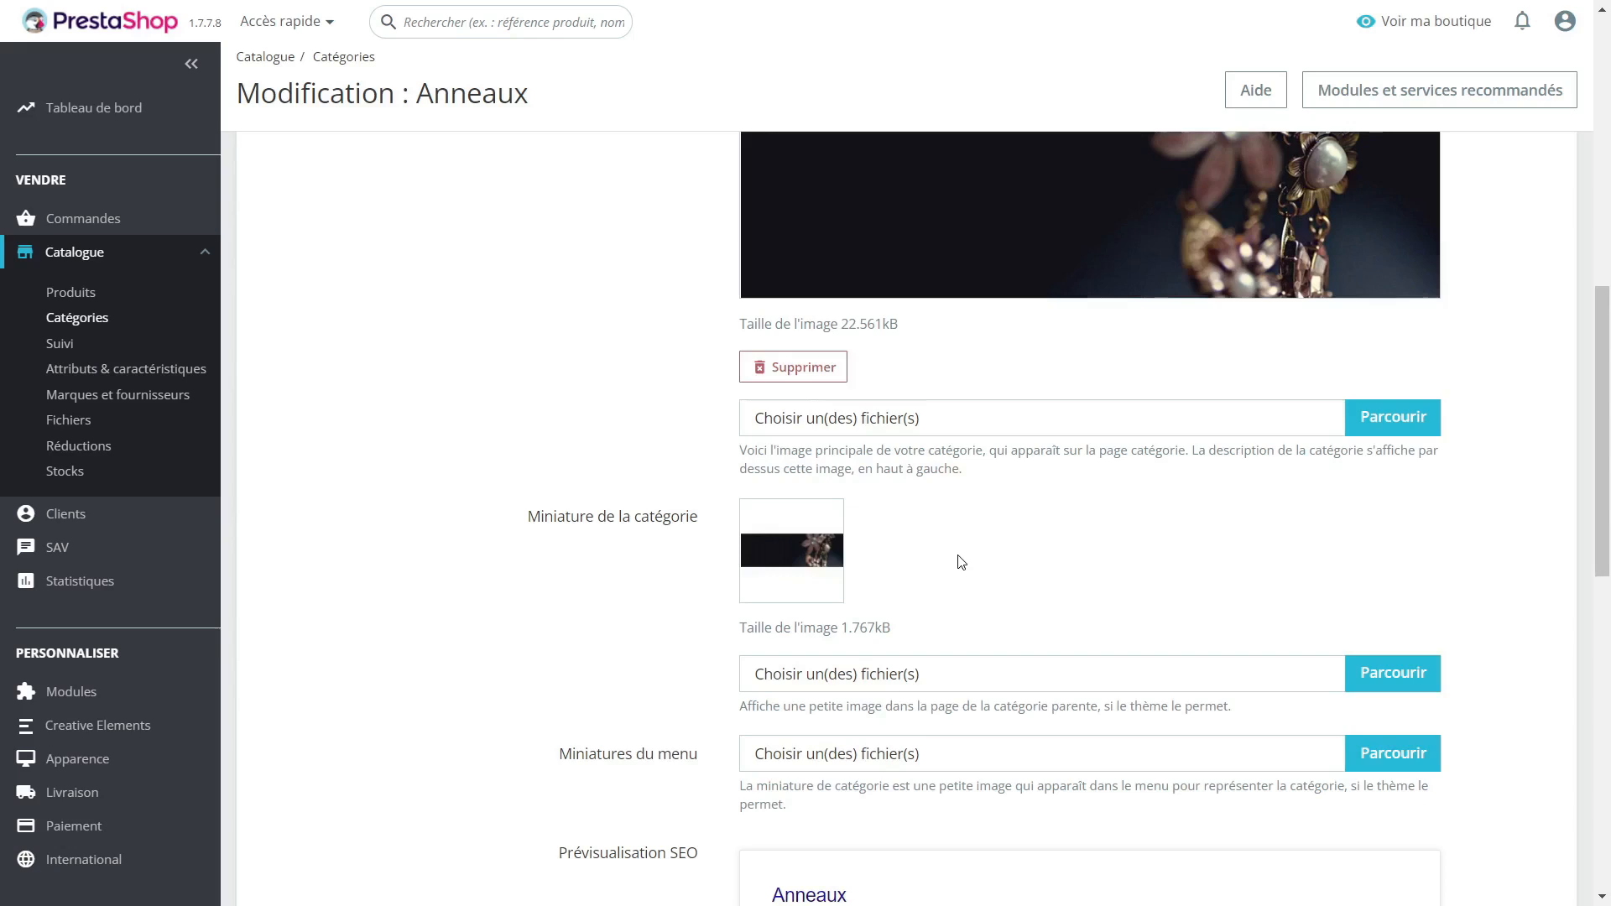
scroll(962, 562, "down", 6)
scroll(629, 575, "down", 1)
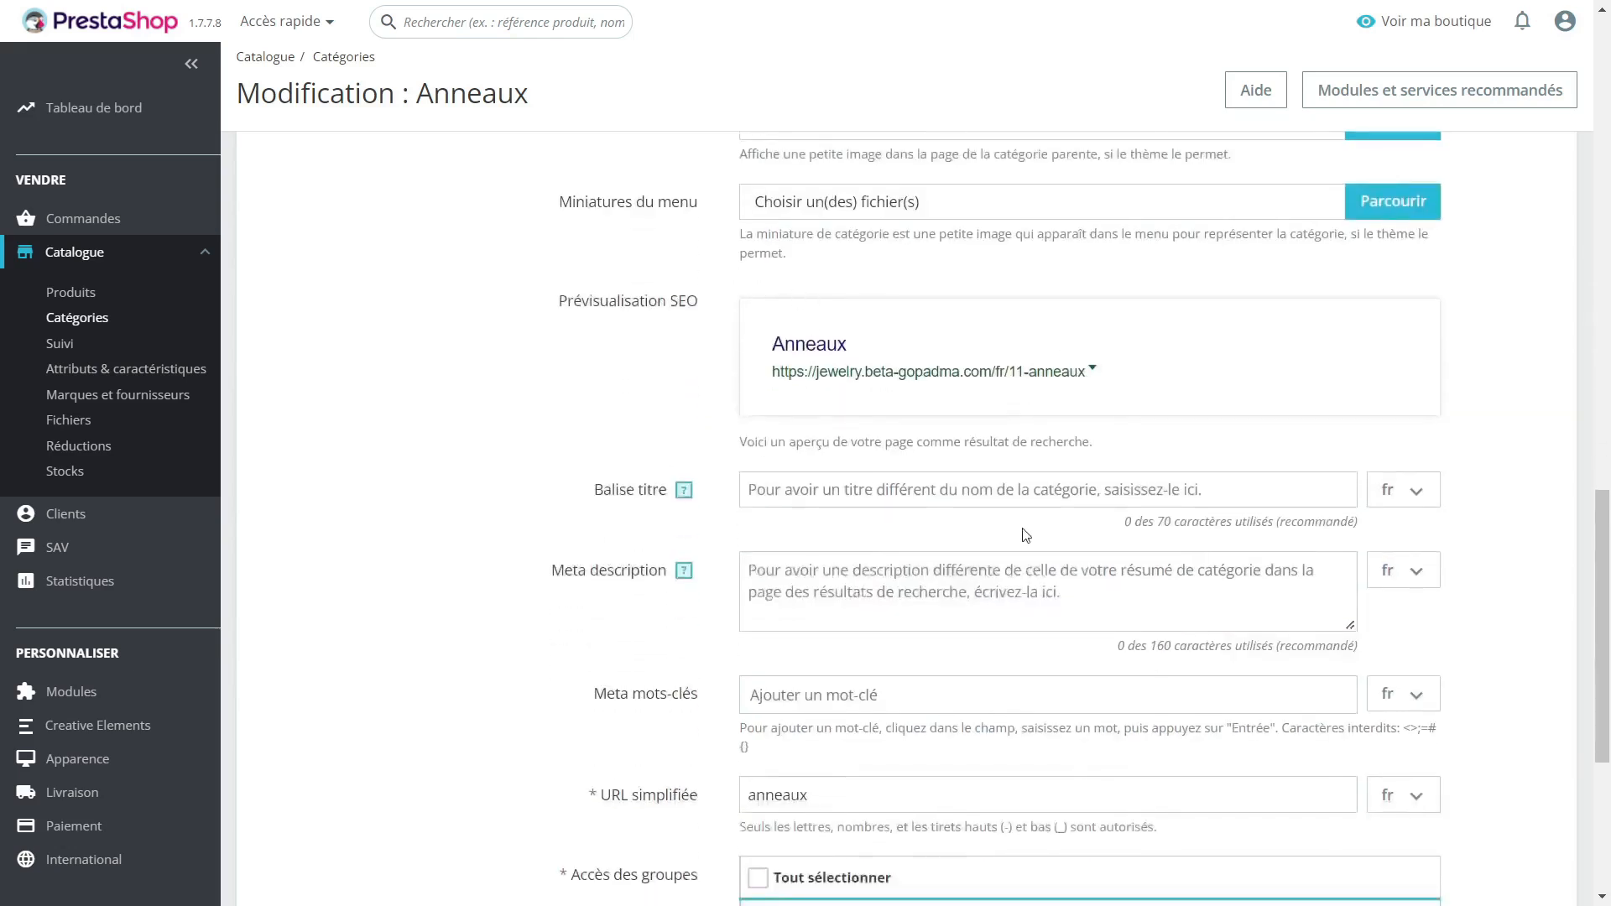
scroll(1012, 500, "down", 5)
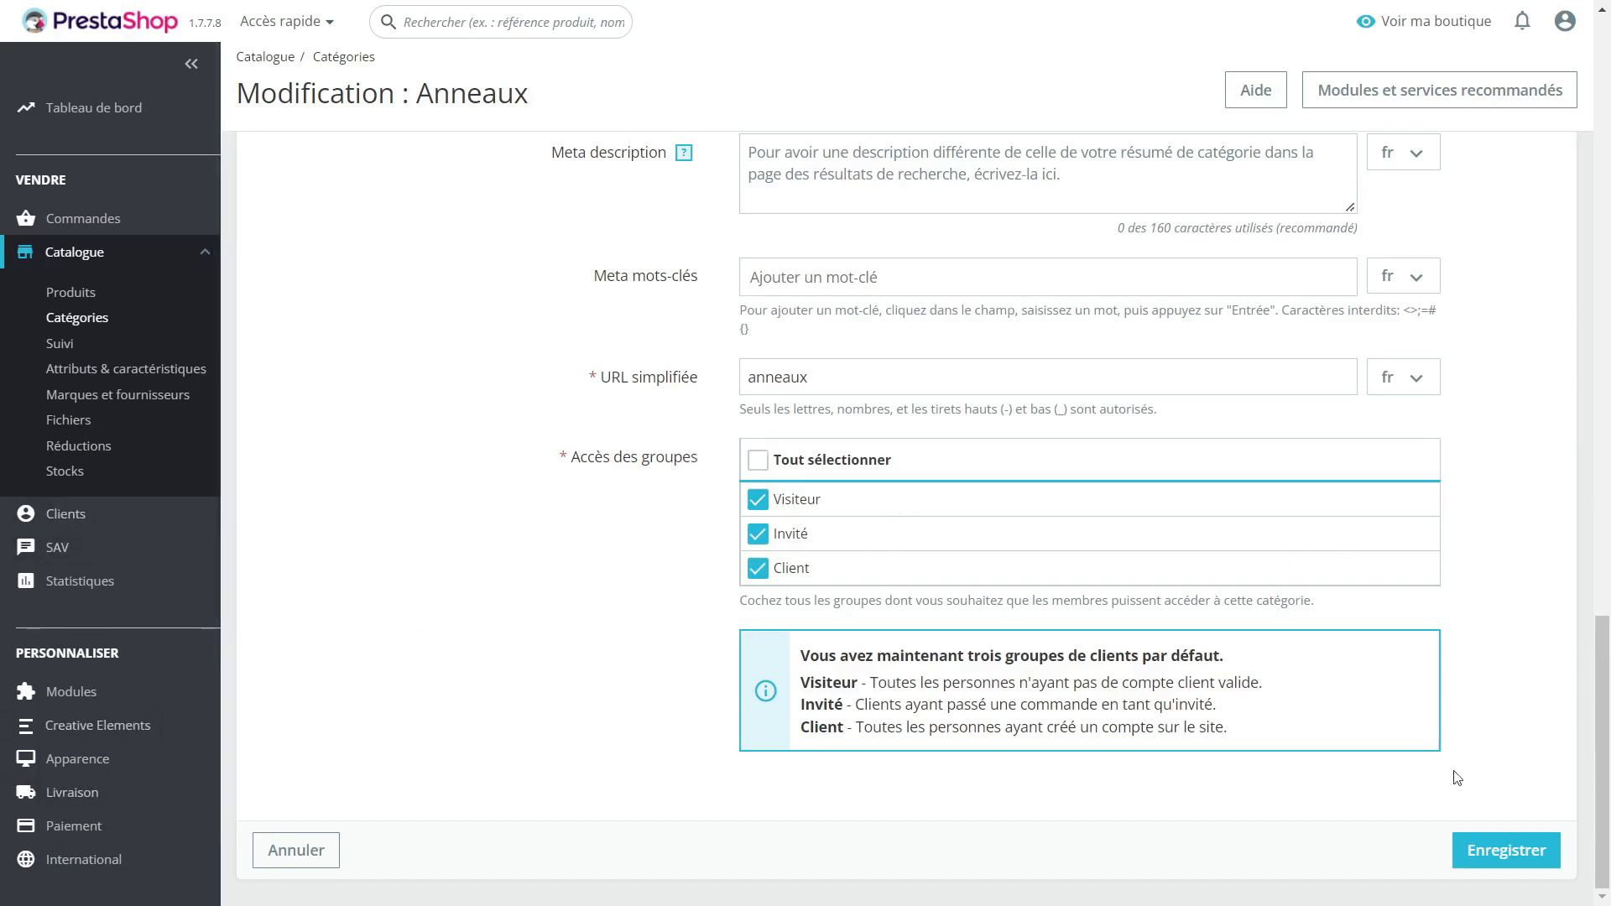
scroll(1173, 538, "up", 1)
scroll(1172, 537, "up", 15)
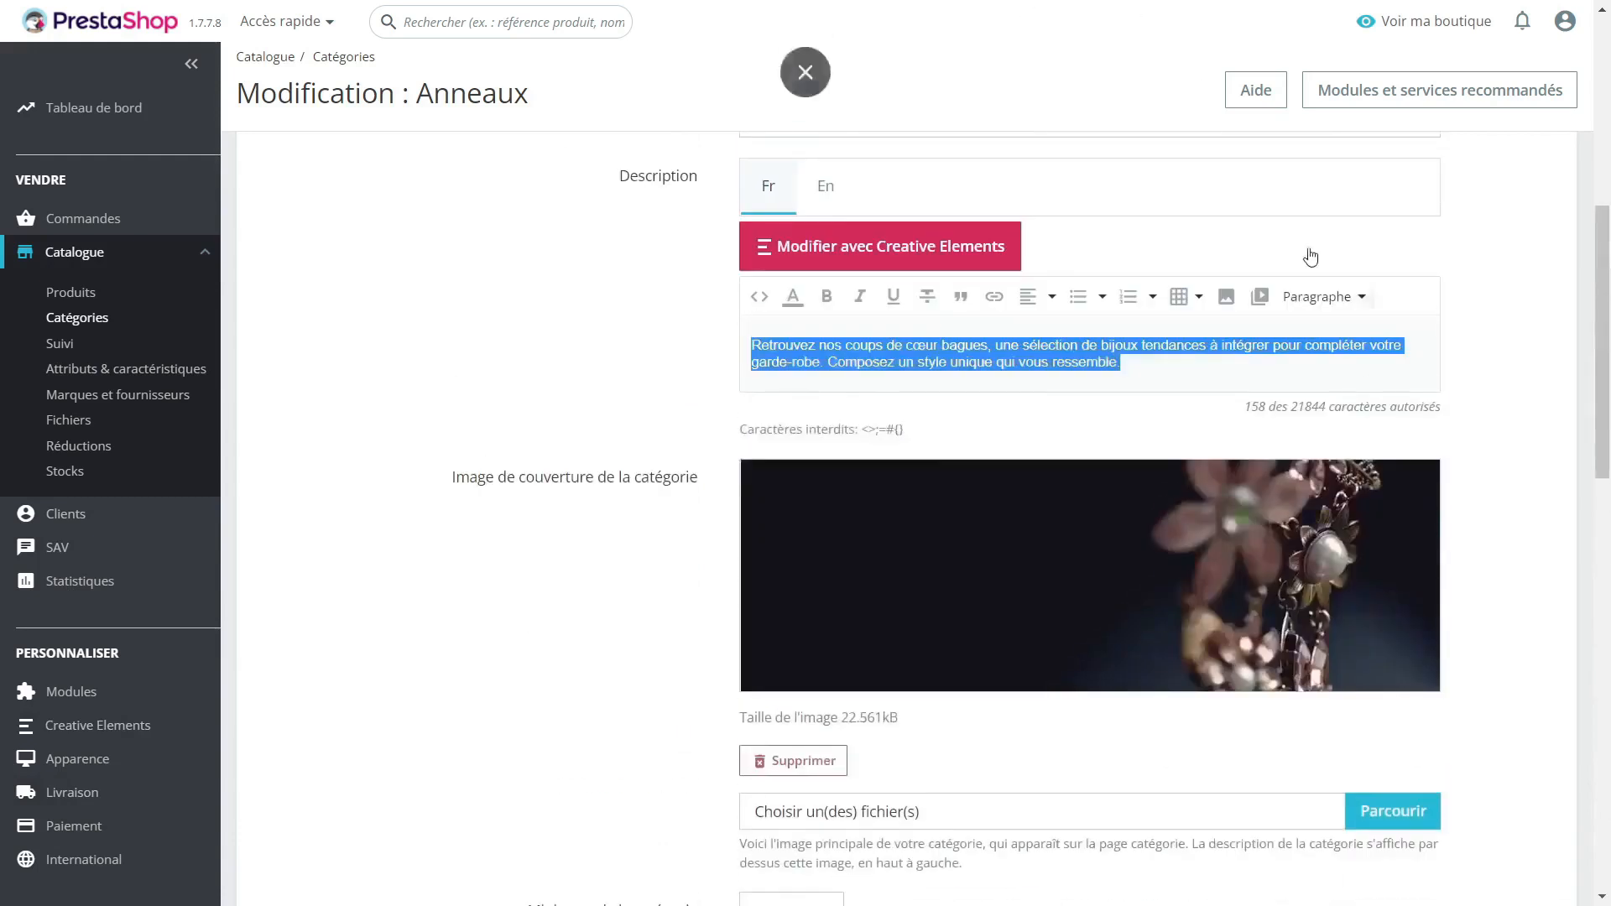
left_click(94, 319)
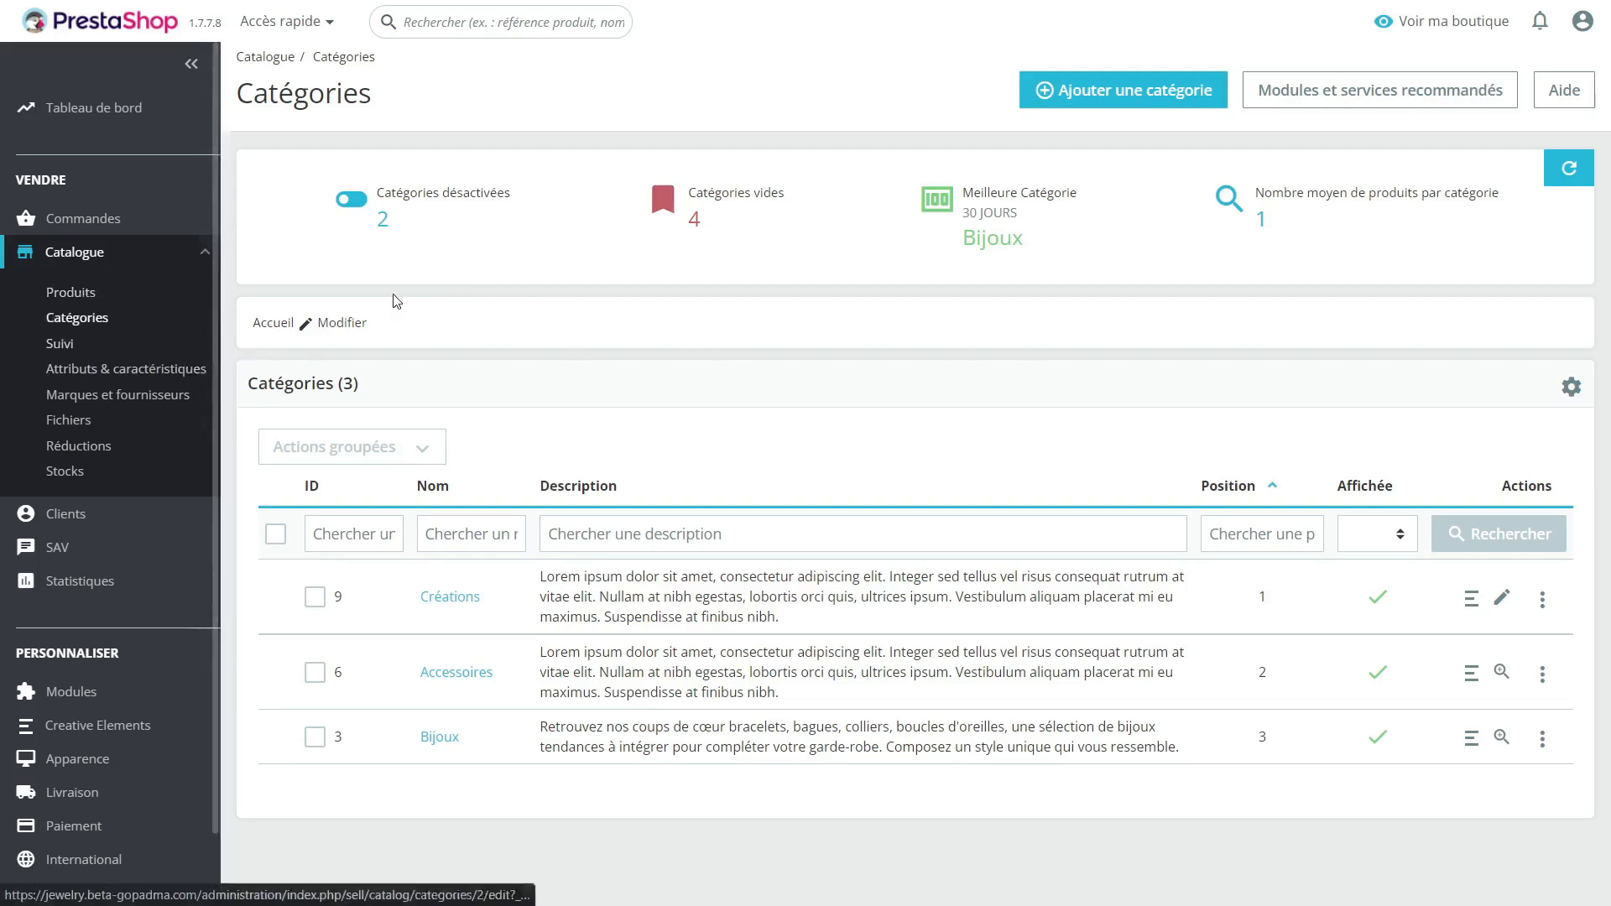
Open the attributes and features management page, and select the beige colour of Bagues jumelles on the storefront.
left_click(99, 371)
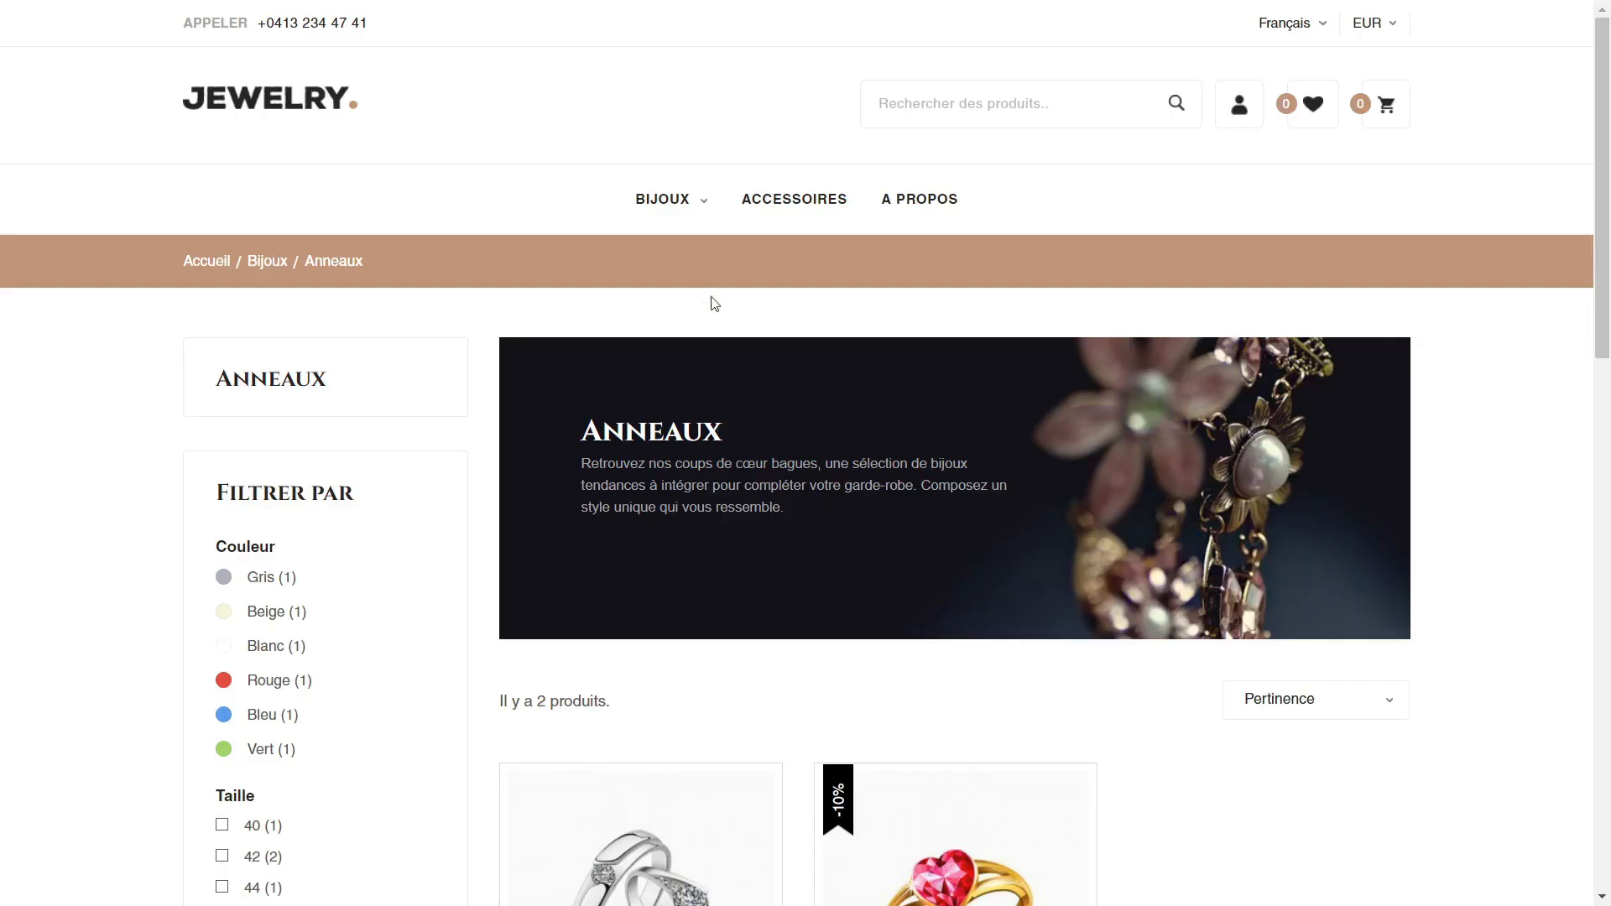
scroll(714, 303, "down", 3)
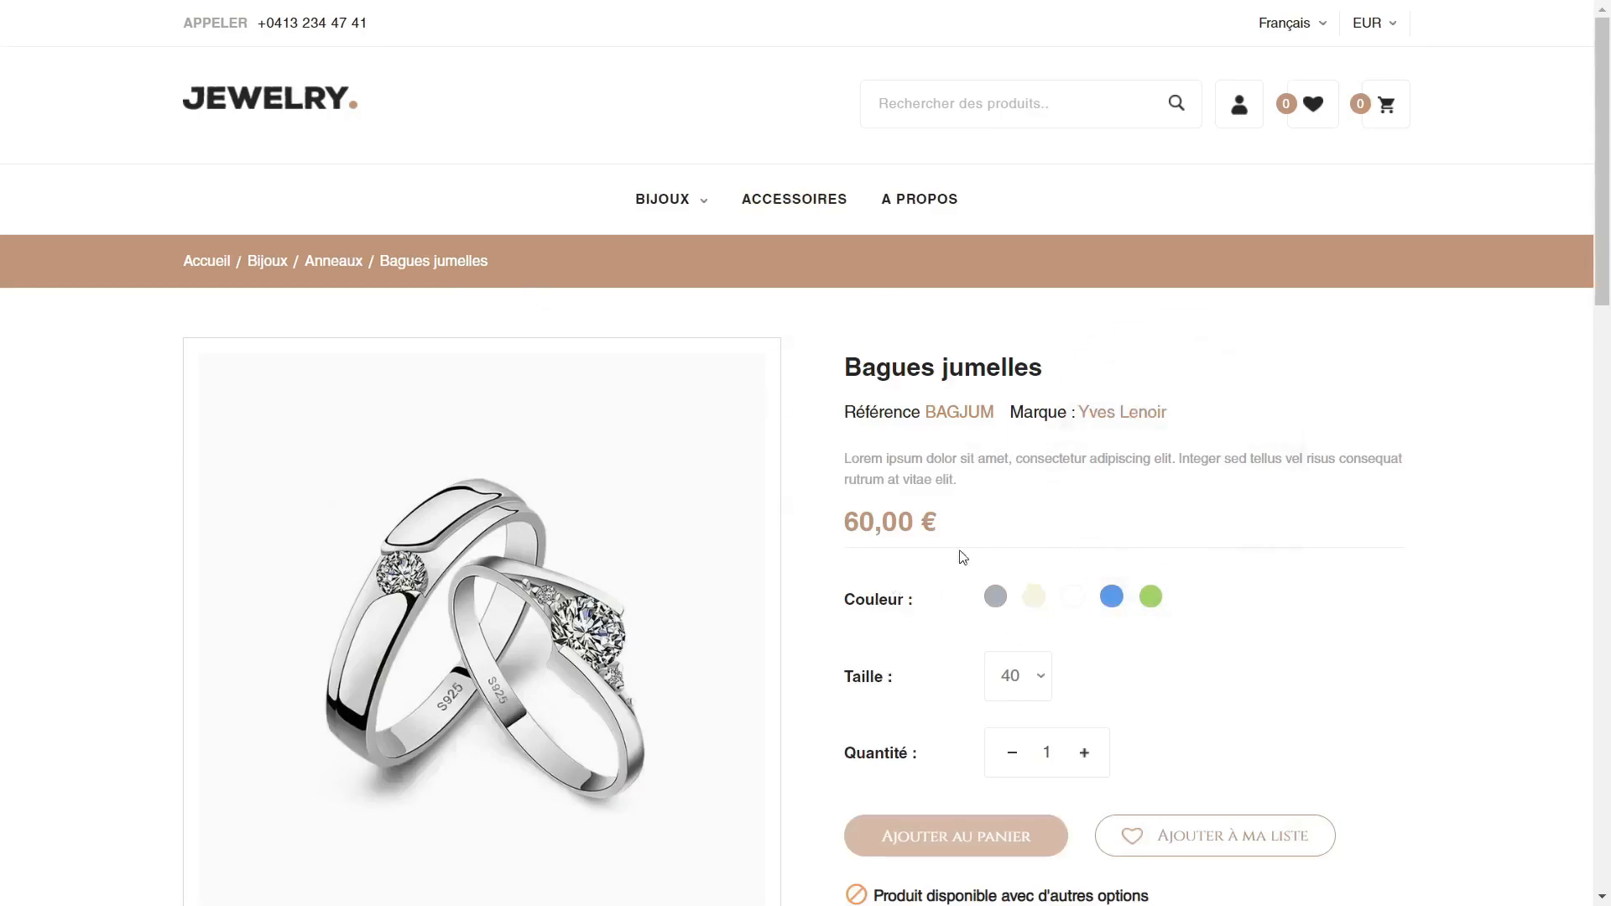
left_click(1032, 601)
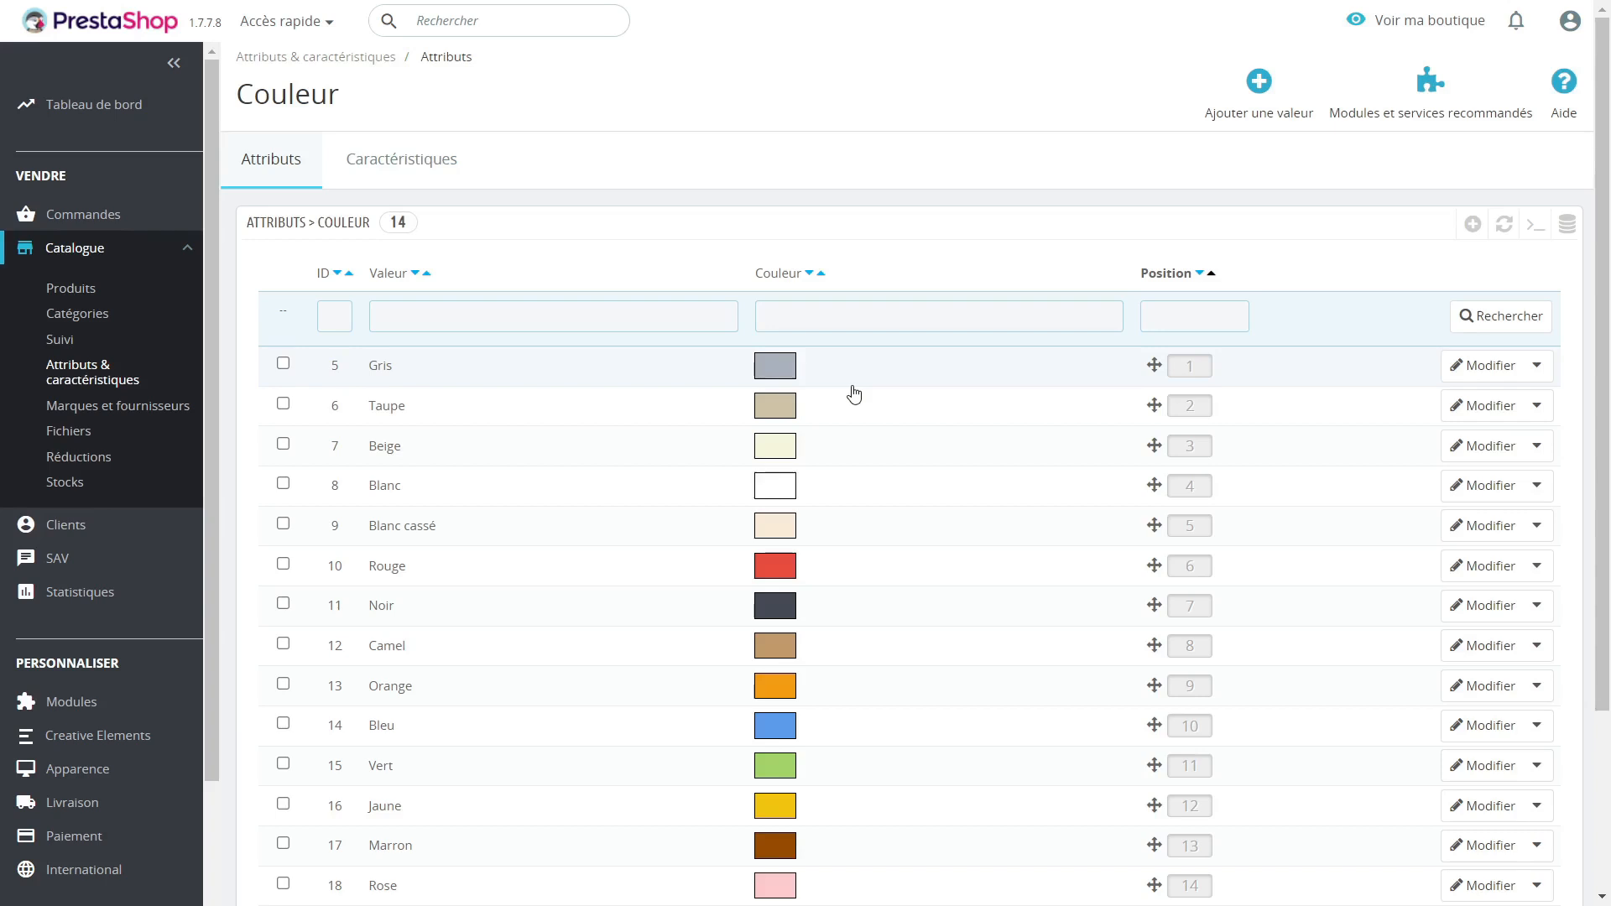
Examine the values of the Couleur attribute, going back to the attribute list and reopening Couleur from it.
scroll(1039, 409, "down", 3)
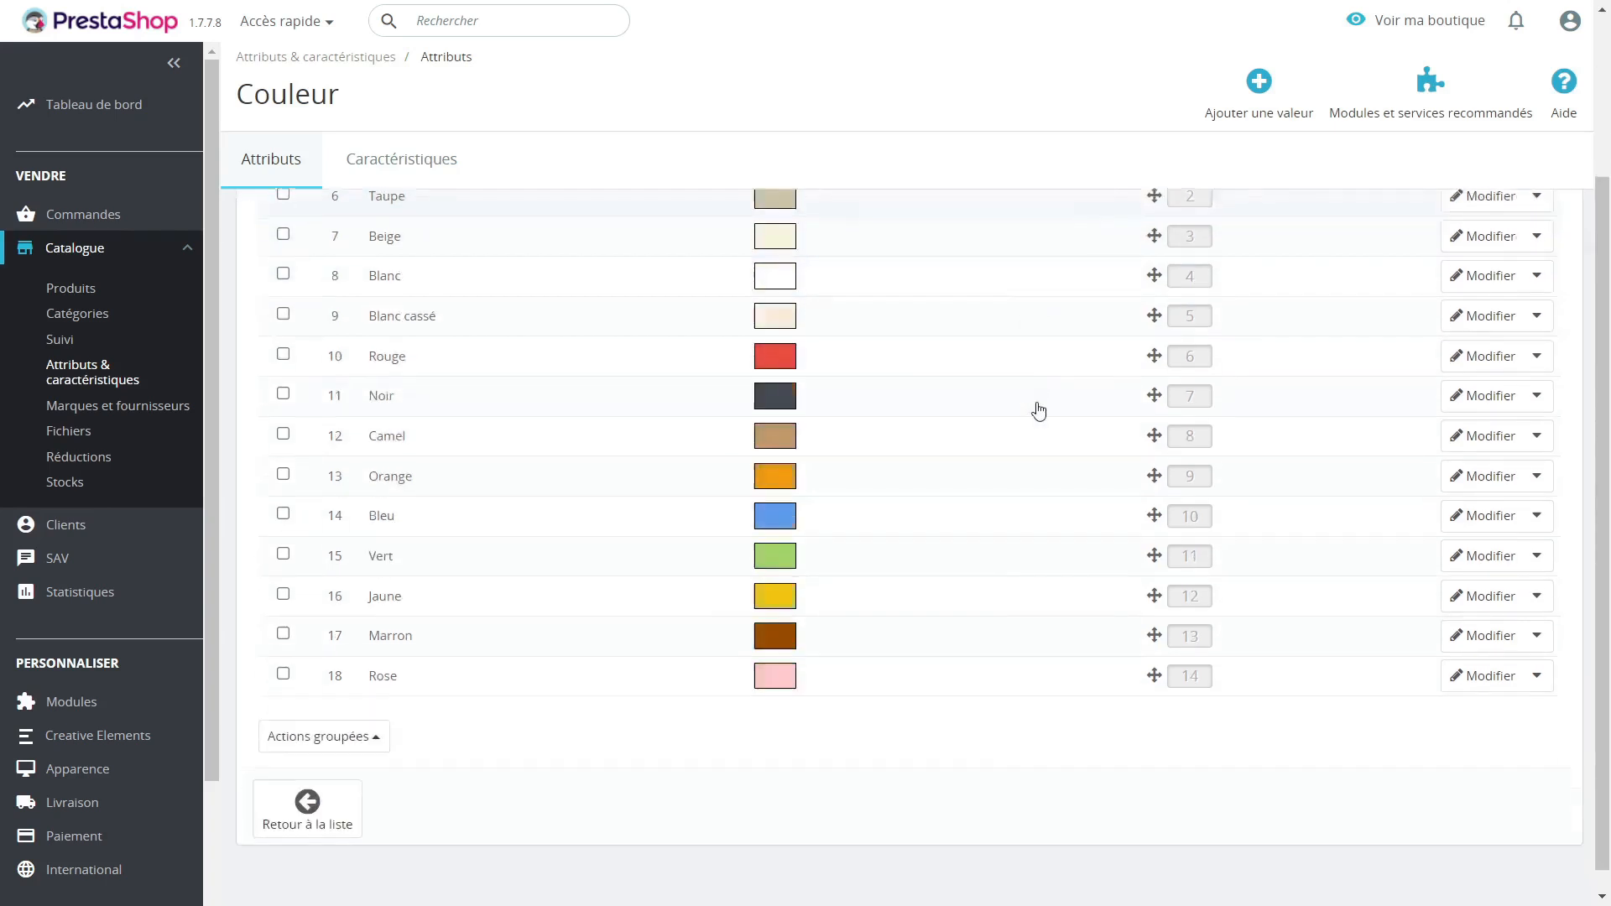
scroll(1038, 408, "up", 3)
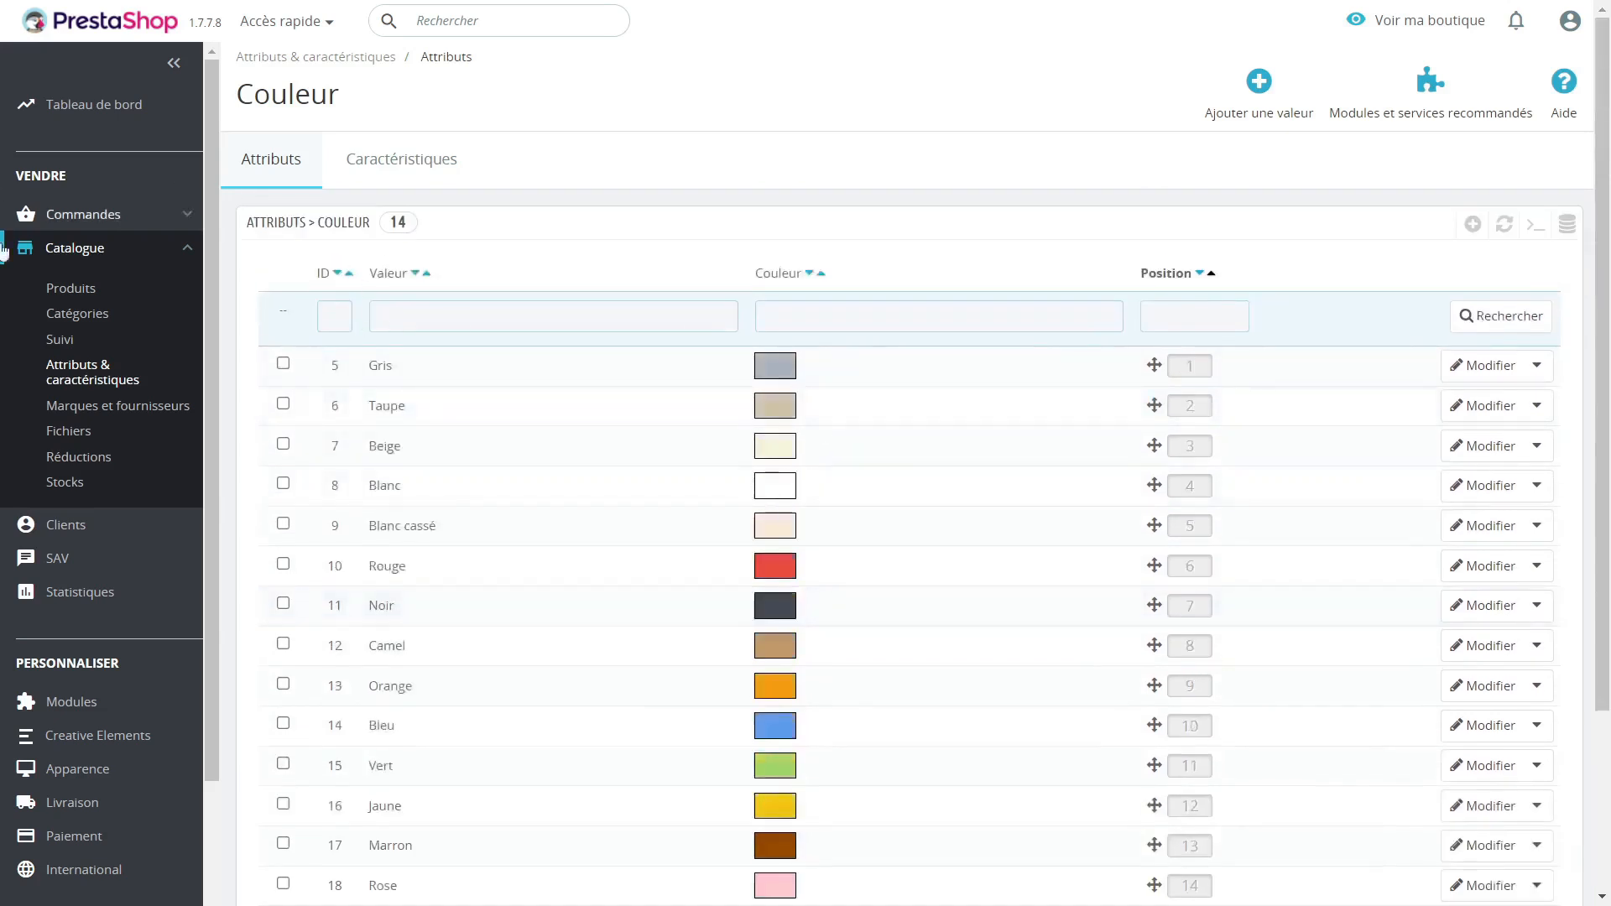
left_click(276, 164)
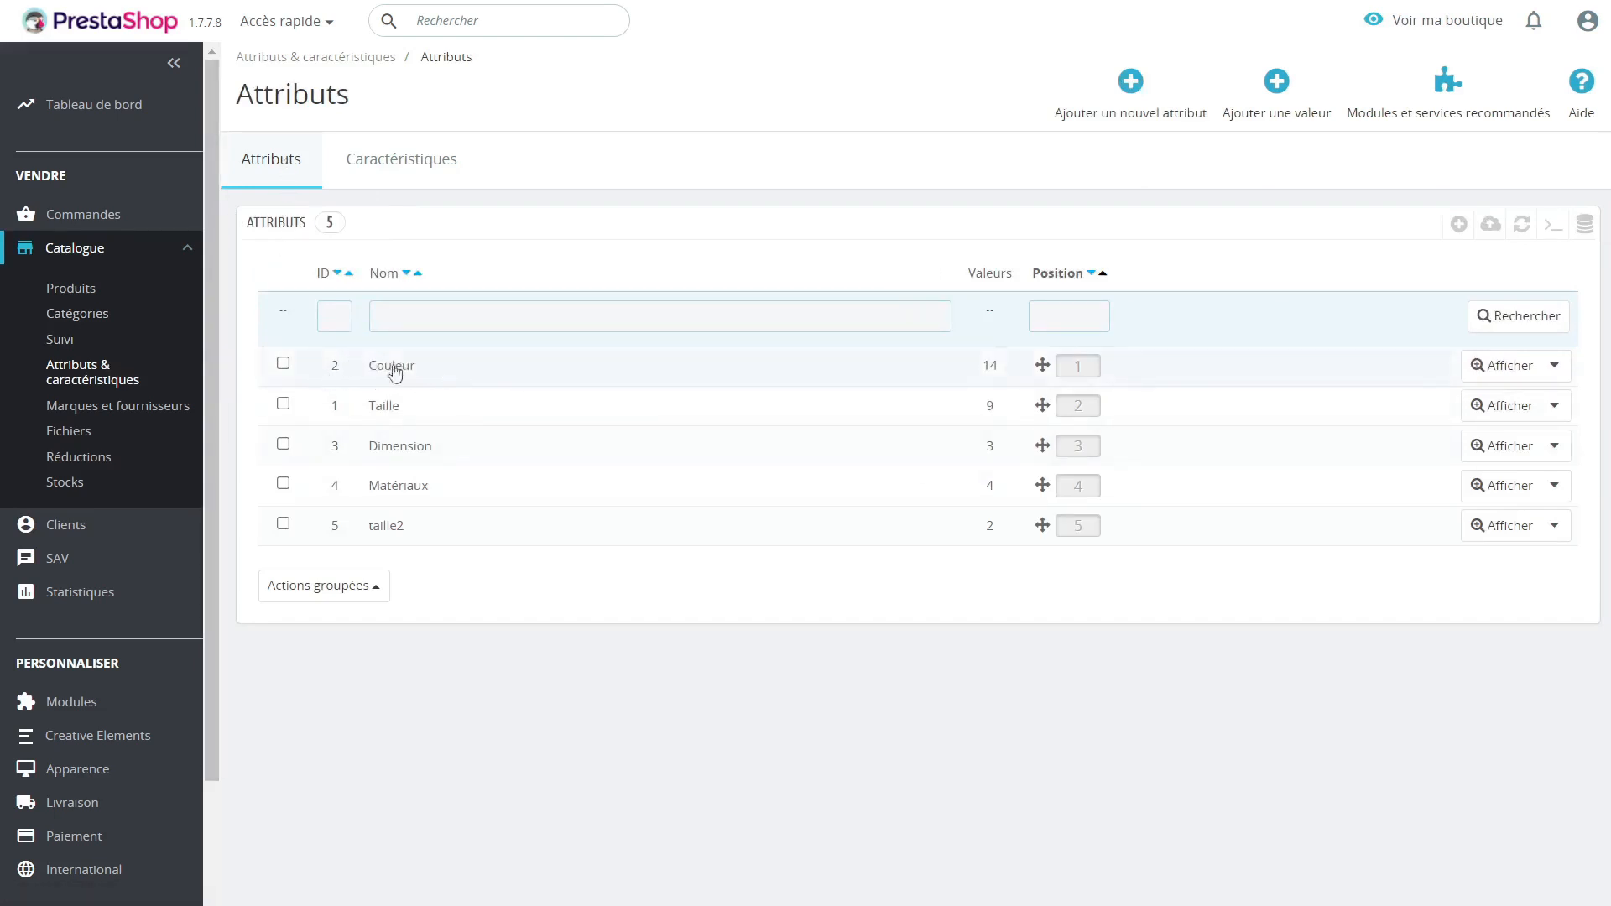
left_click(1505, 374)
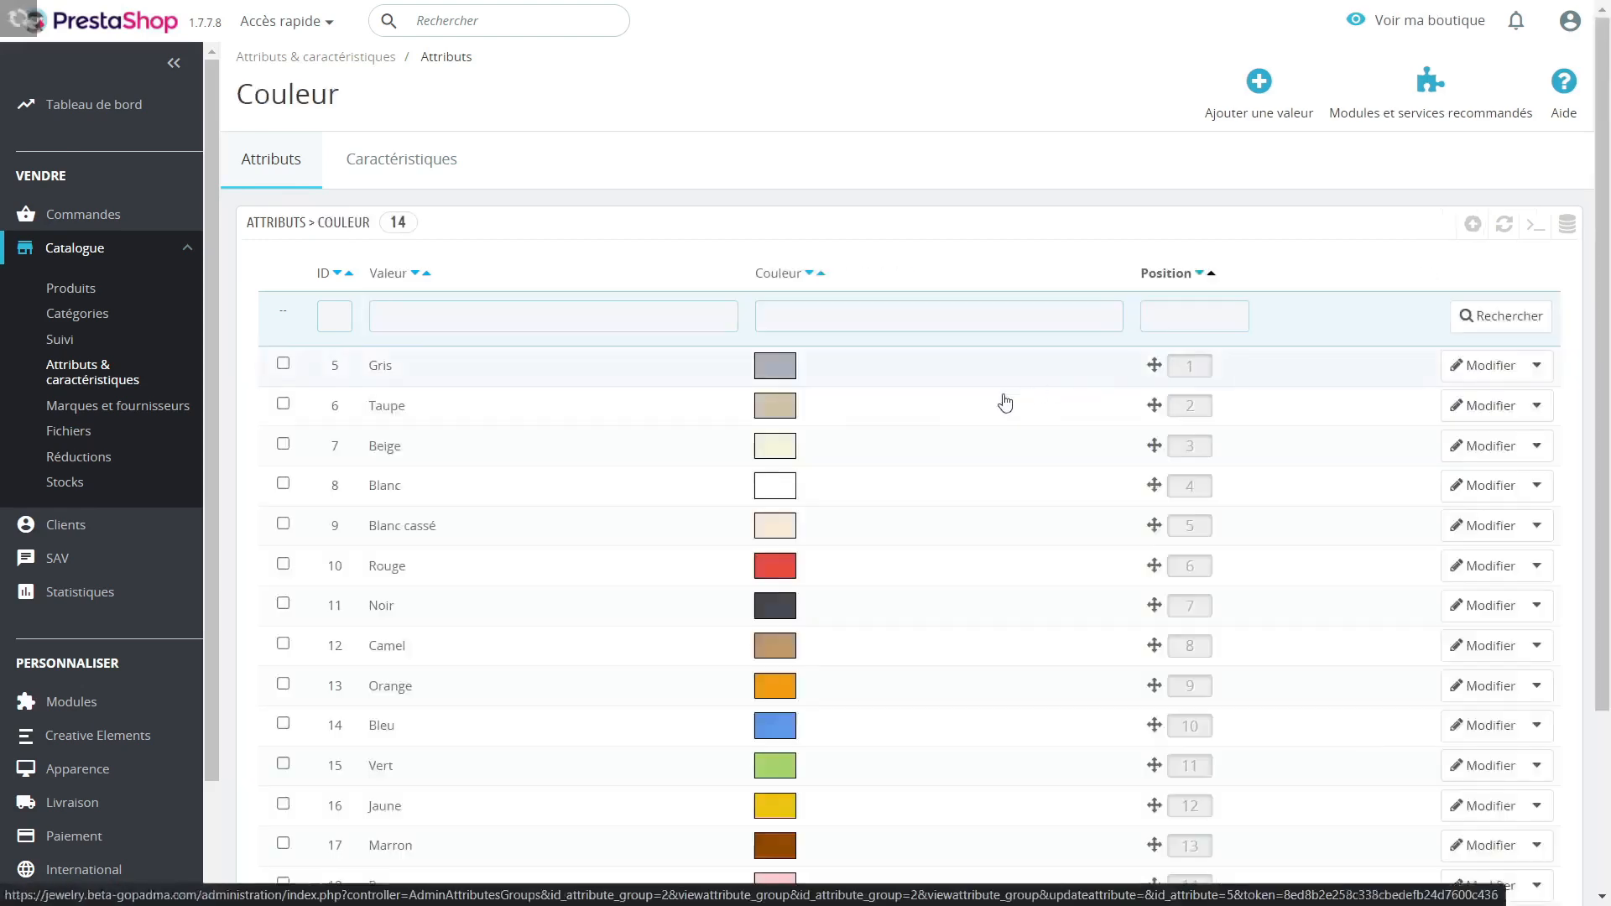
scroll(839, 335, "down", 3)
scroll(899, 442, "up", 3)
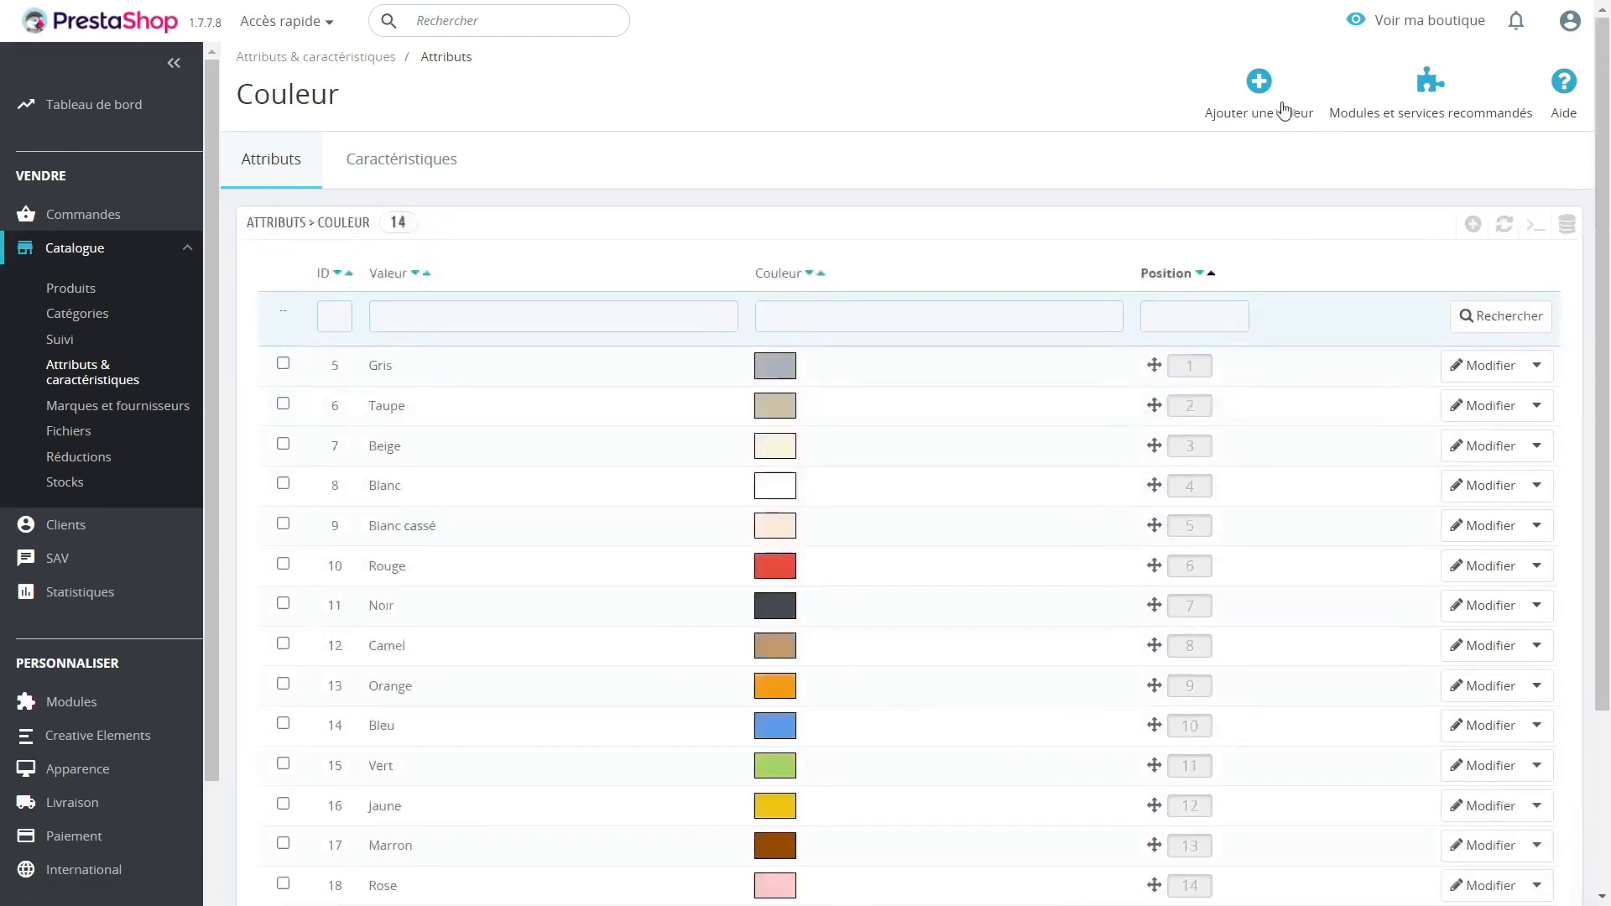
Open a new value form for Couleur and examine its value, URL, title tag and colour fields.
left_click(1258, 84)
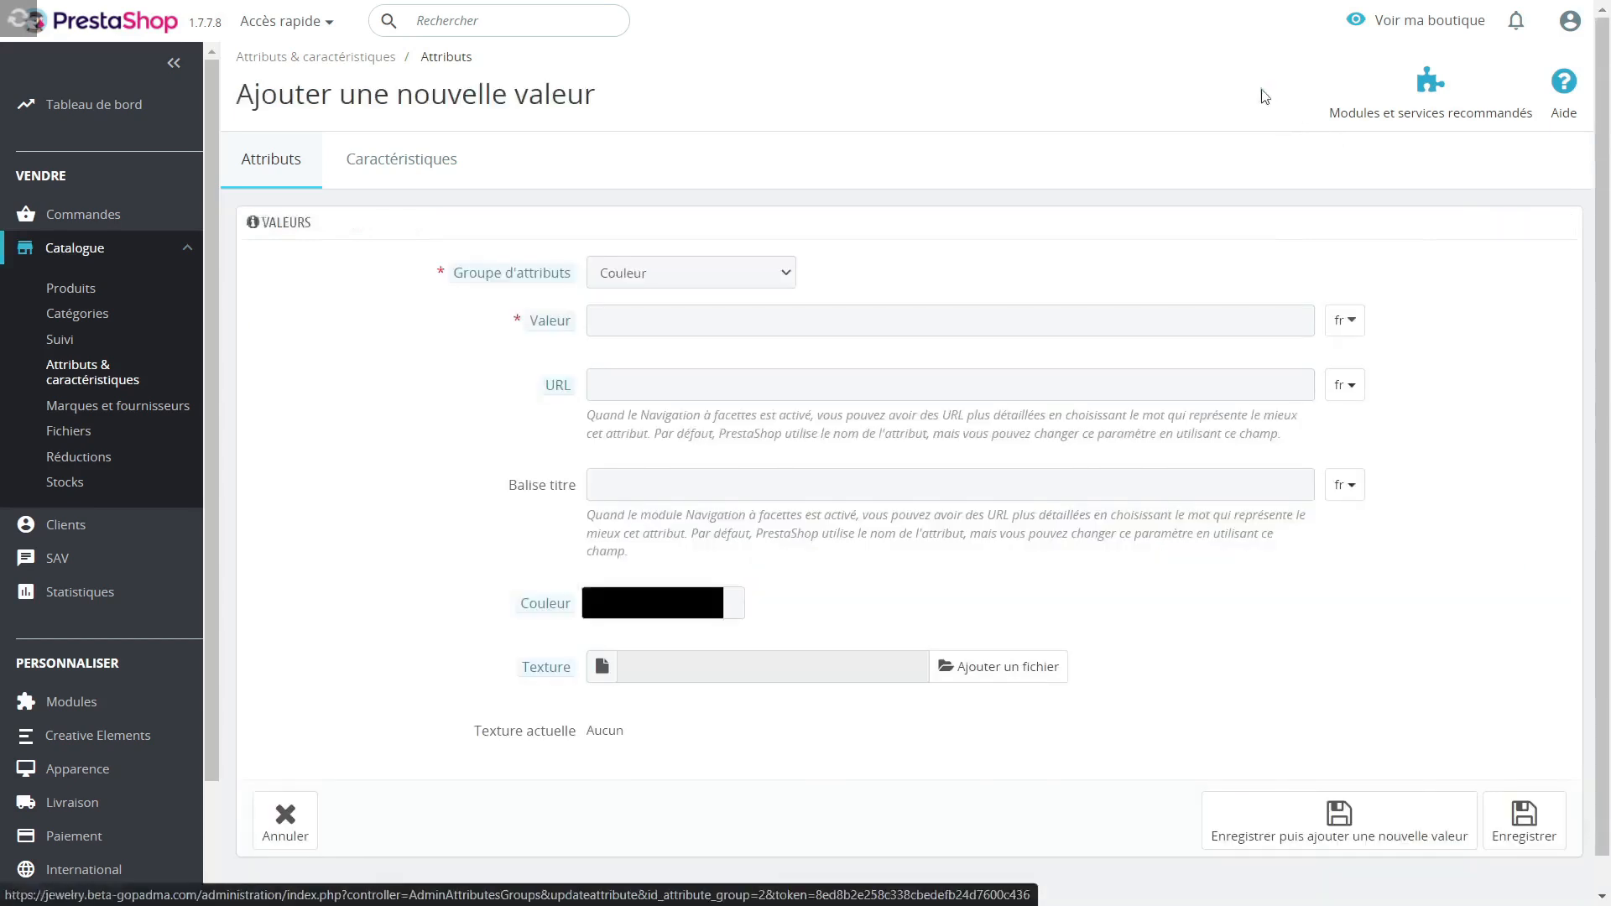
left_click(610, 325)
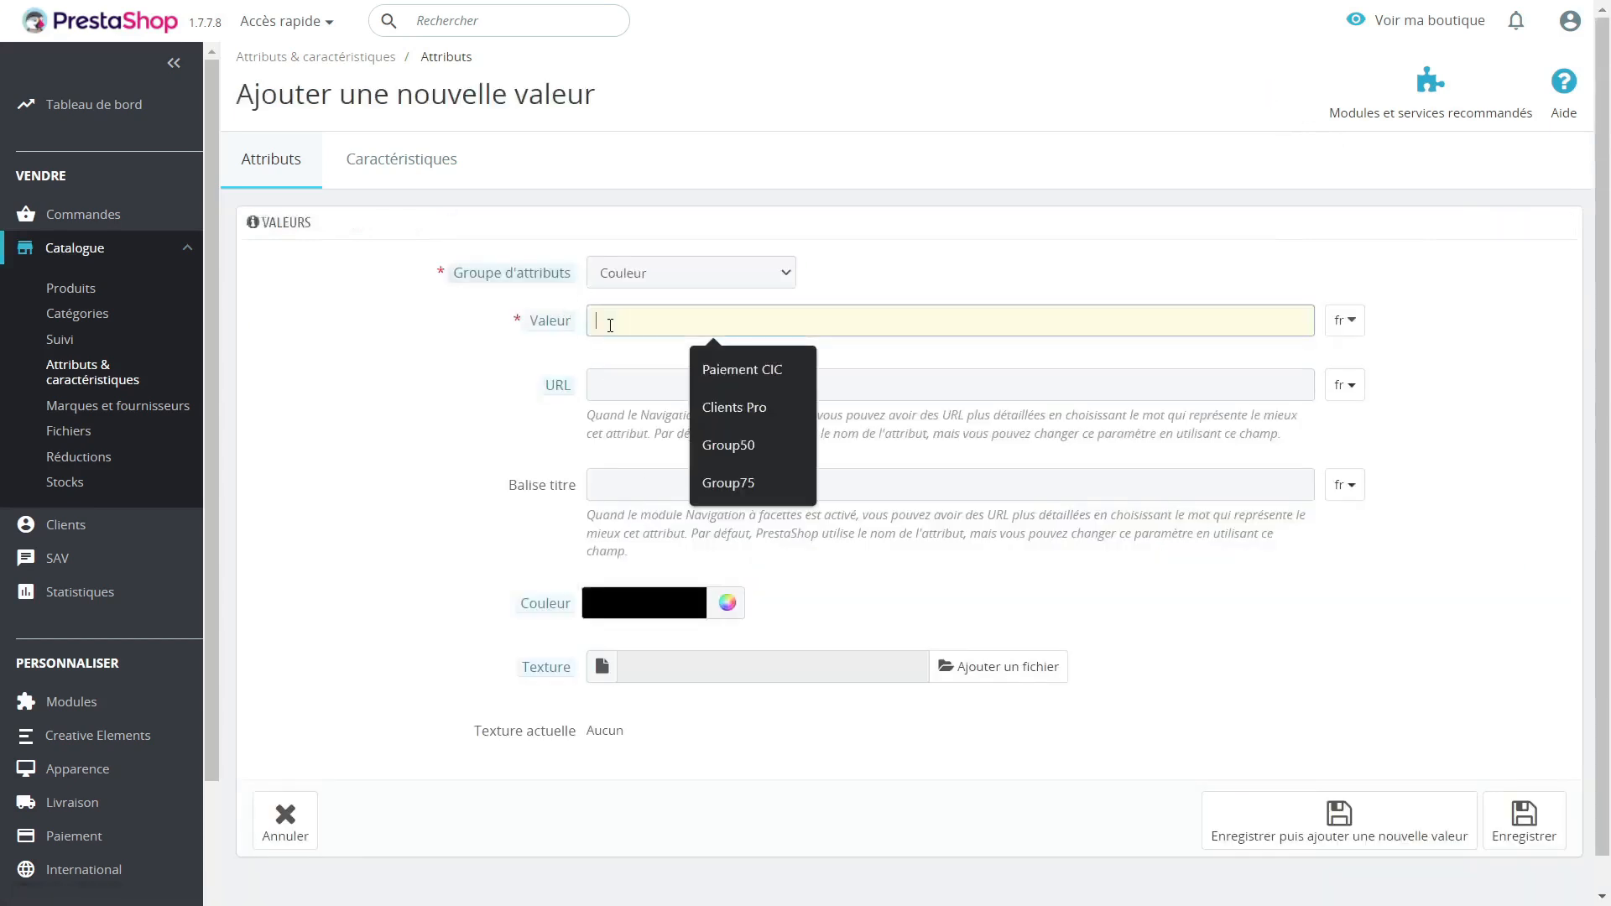
left_click(598, 385)
left_click(618, 487)
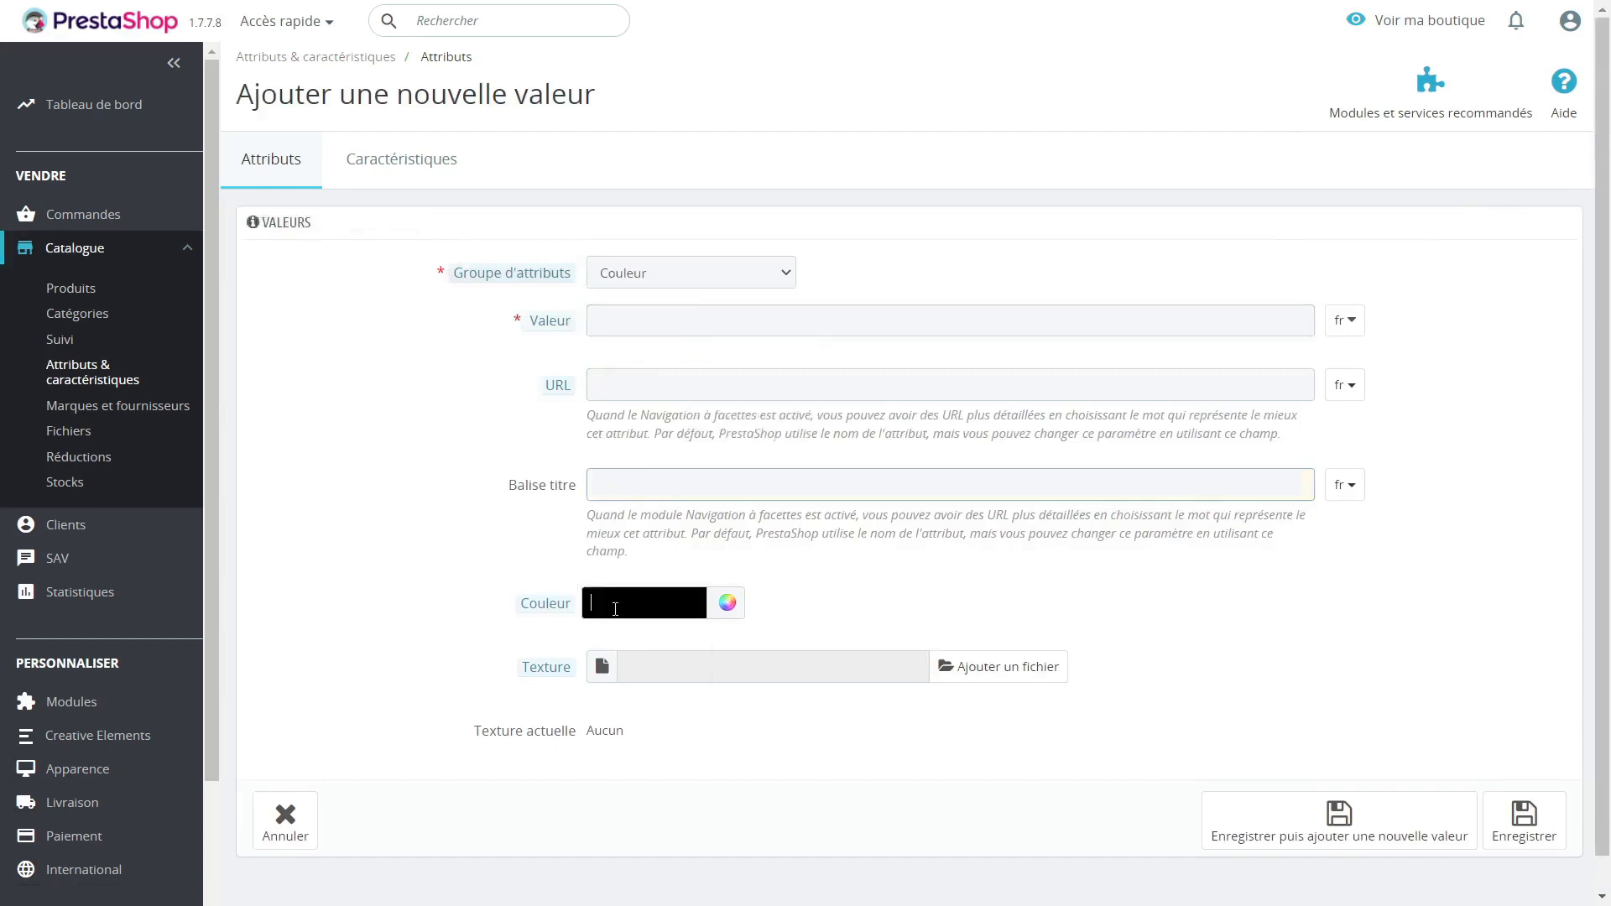
left_click(963, 577)
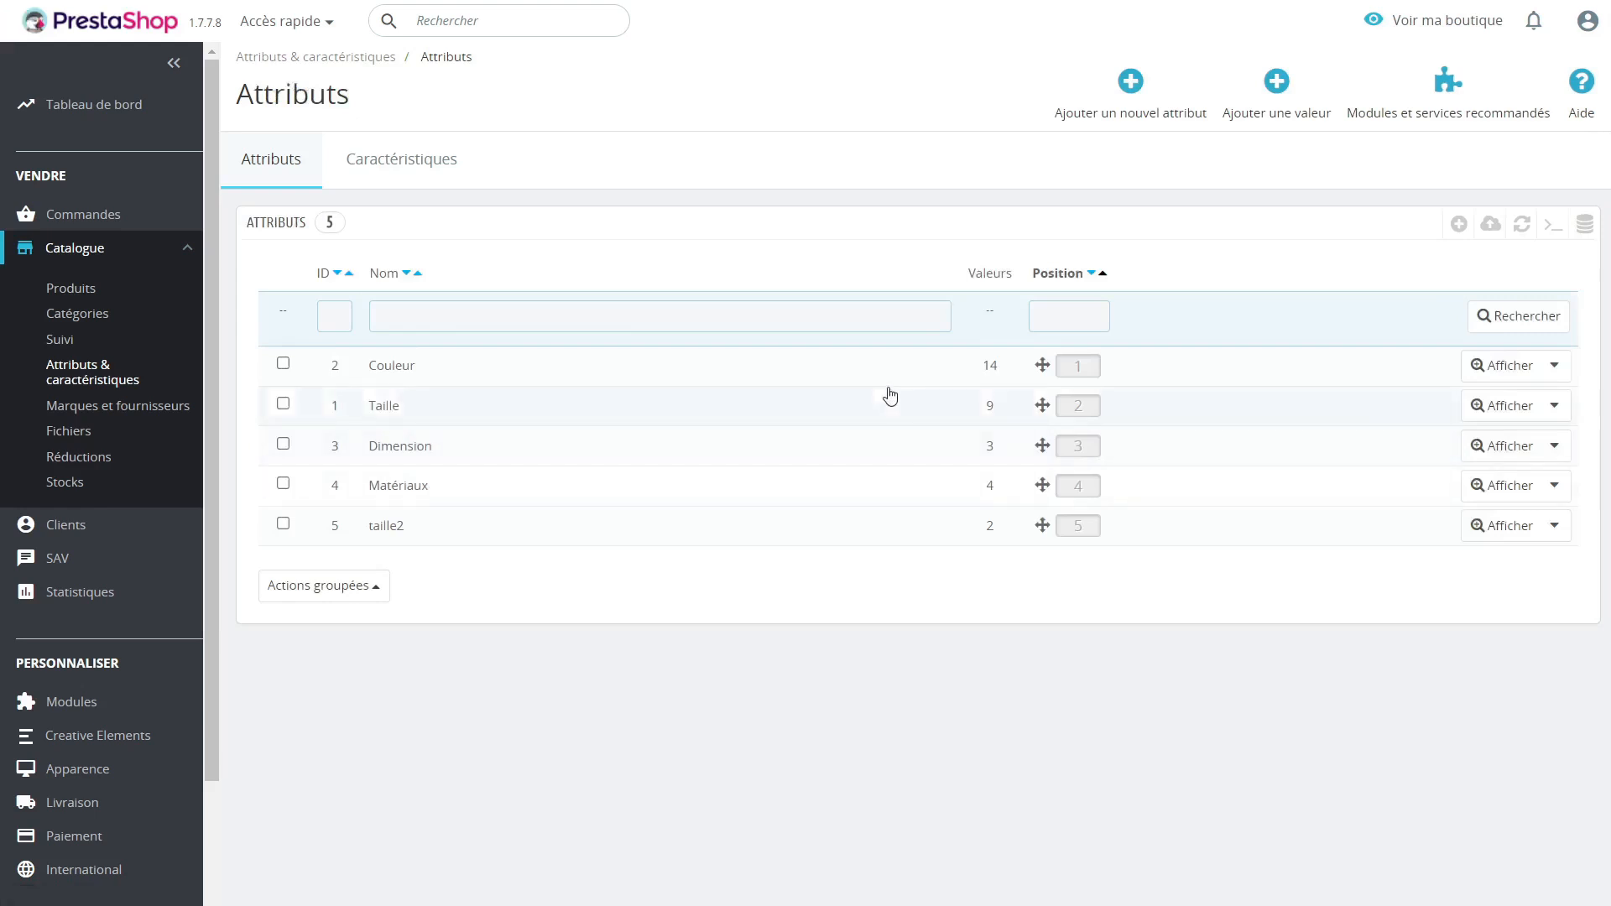
Open a new attribute form and examine its name, public name, URL and title tag fields.
left_click(1129, 85)
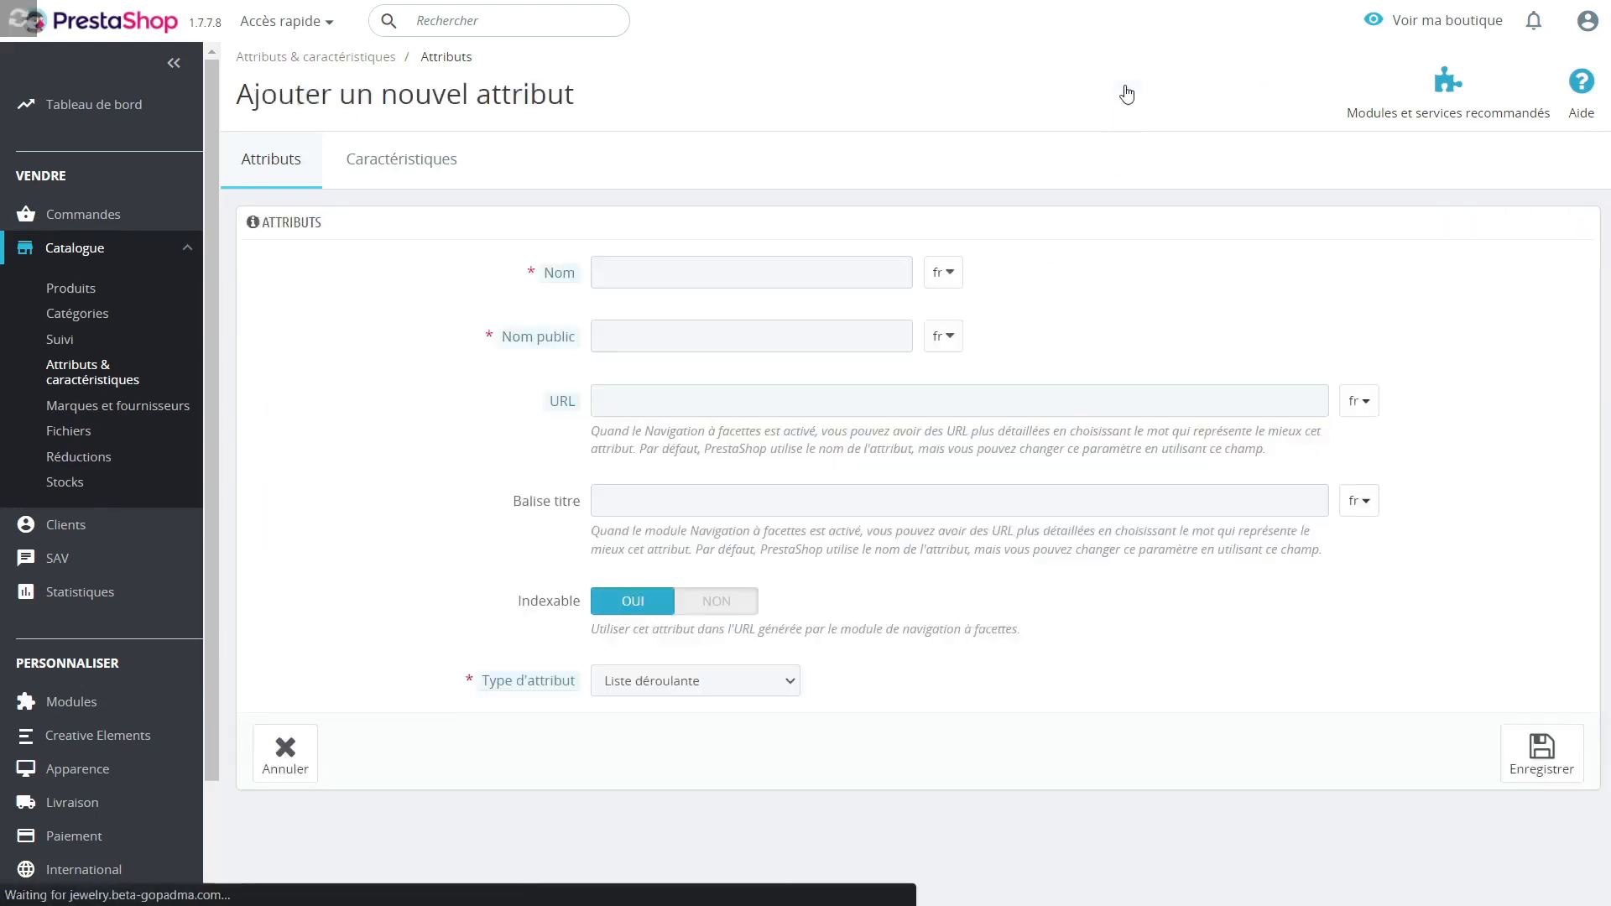
left_click(616, 273)
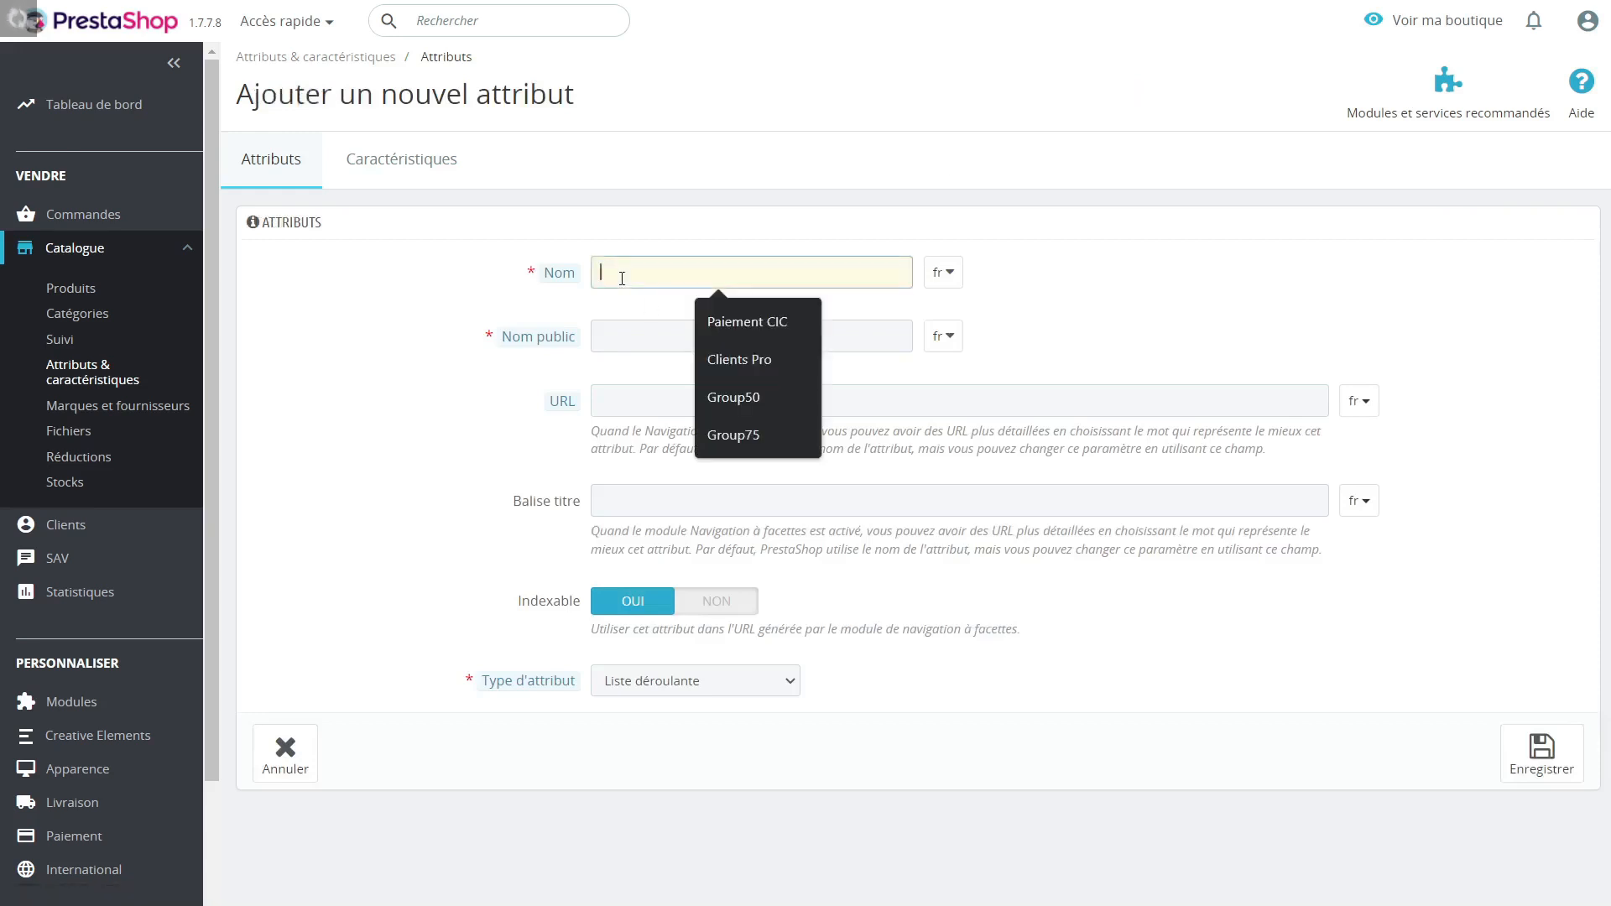
left_click(605, 333)
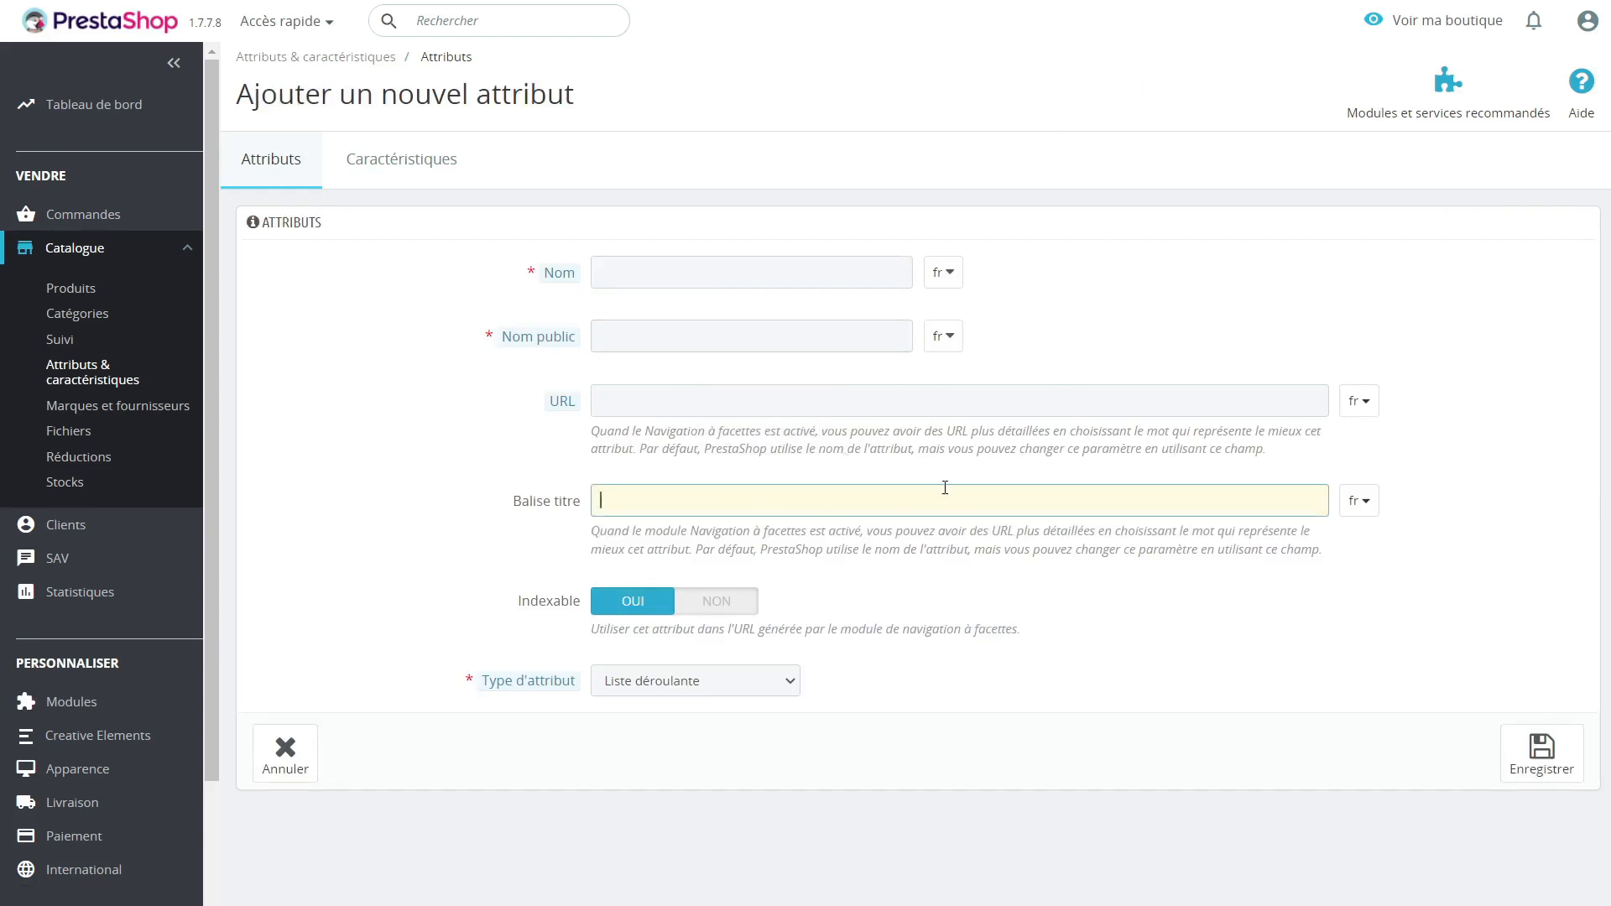
Compare the Liste déroulante attribute type with the size selector of Bagues jumelles on the storefront, keeping size 42.
left_click(688, 676)
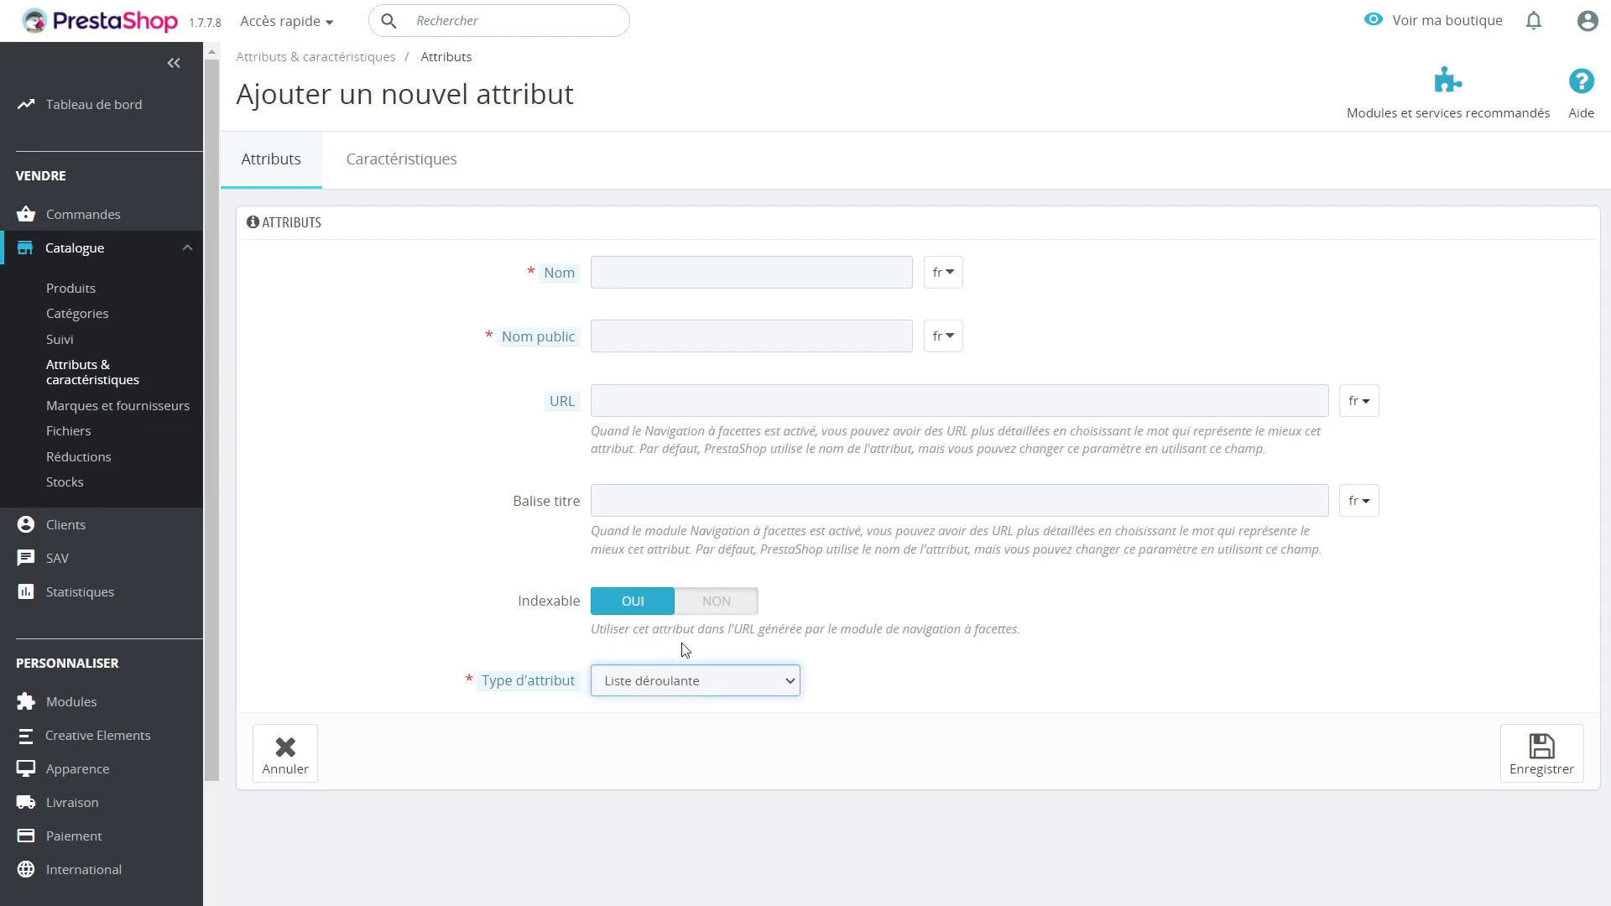
left_click(684, 680)
left_click(672, 708)
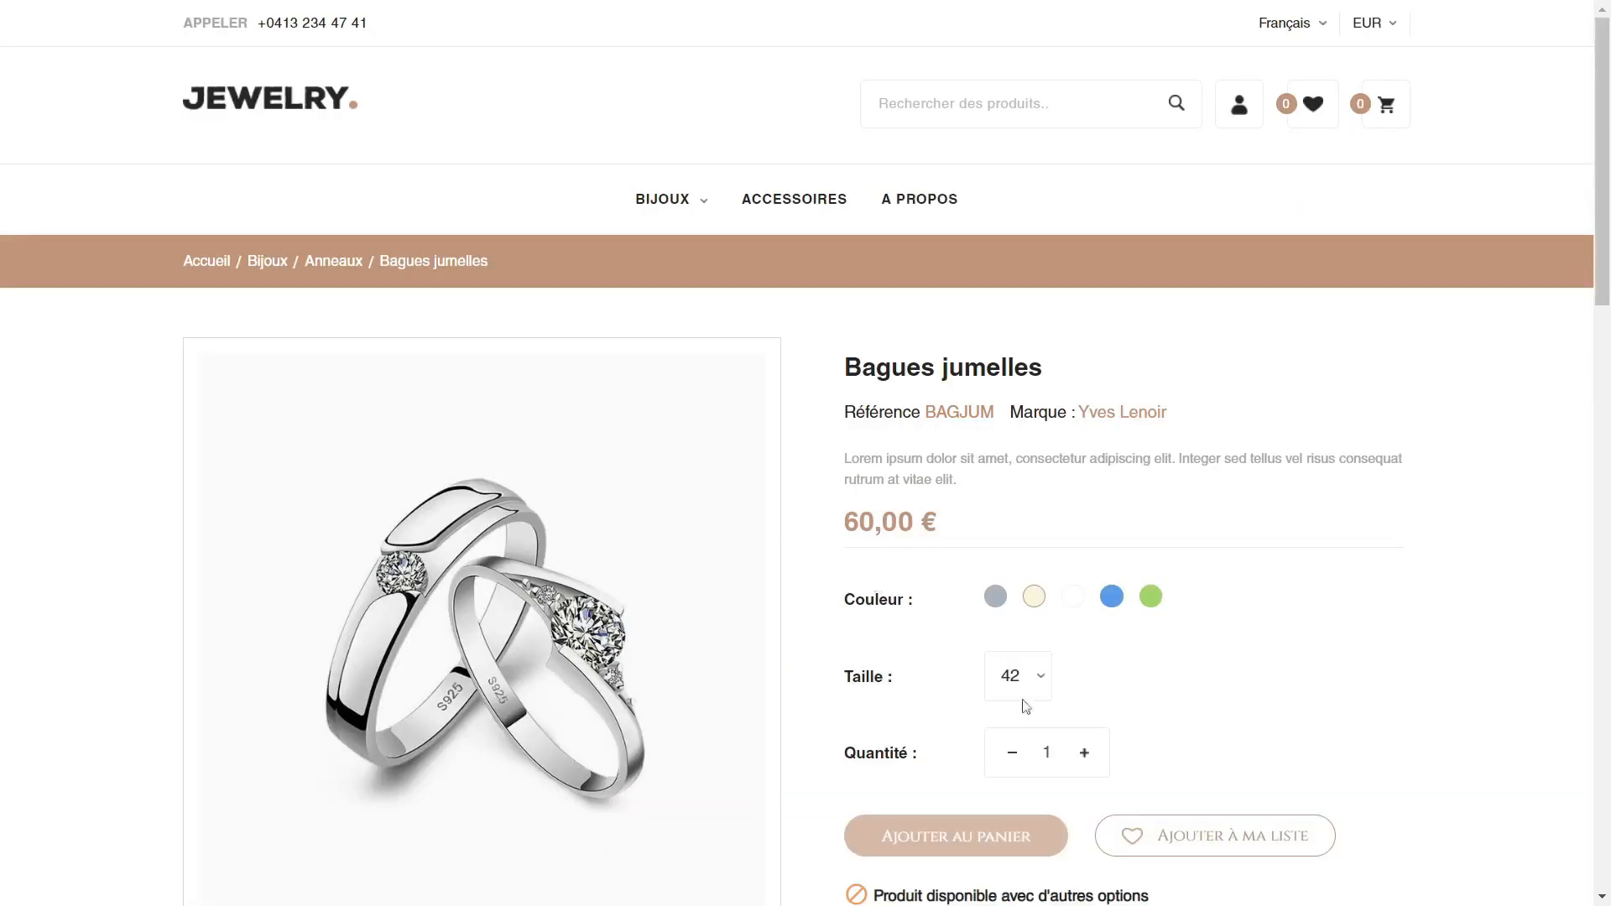
left_click(1020, 687)
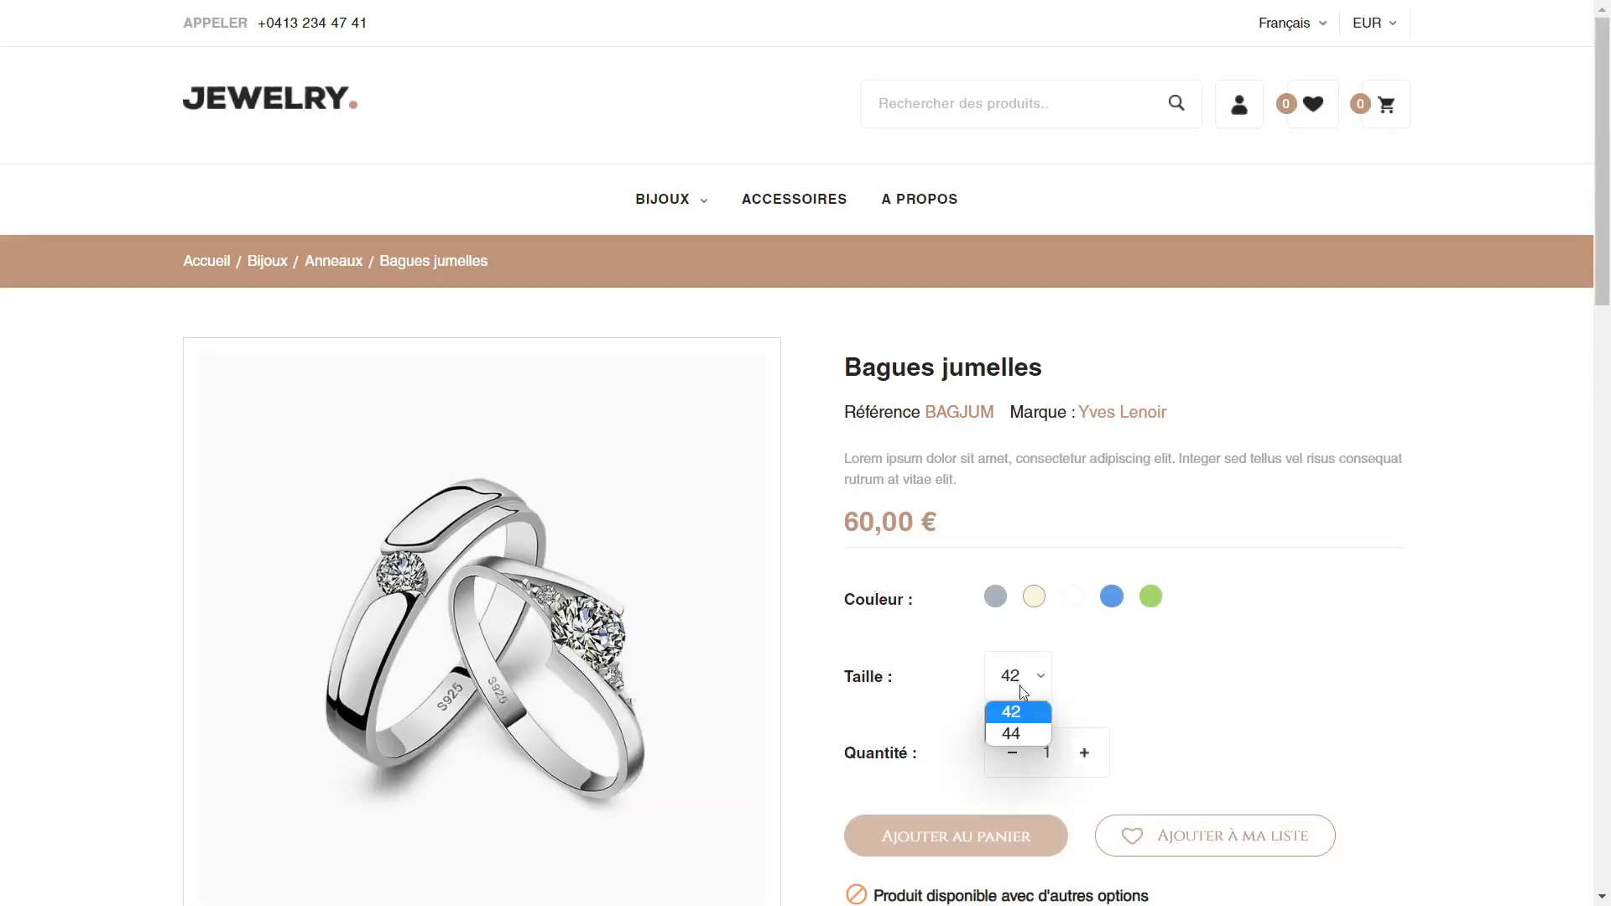
left_click(1025, 709)
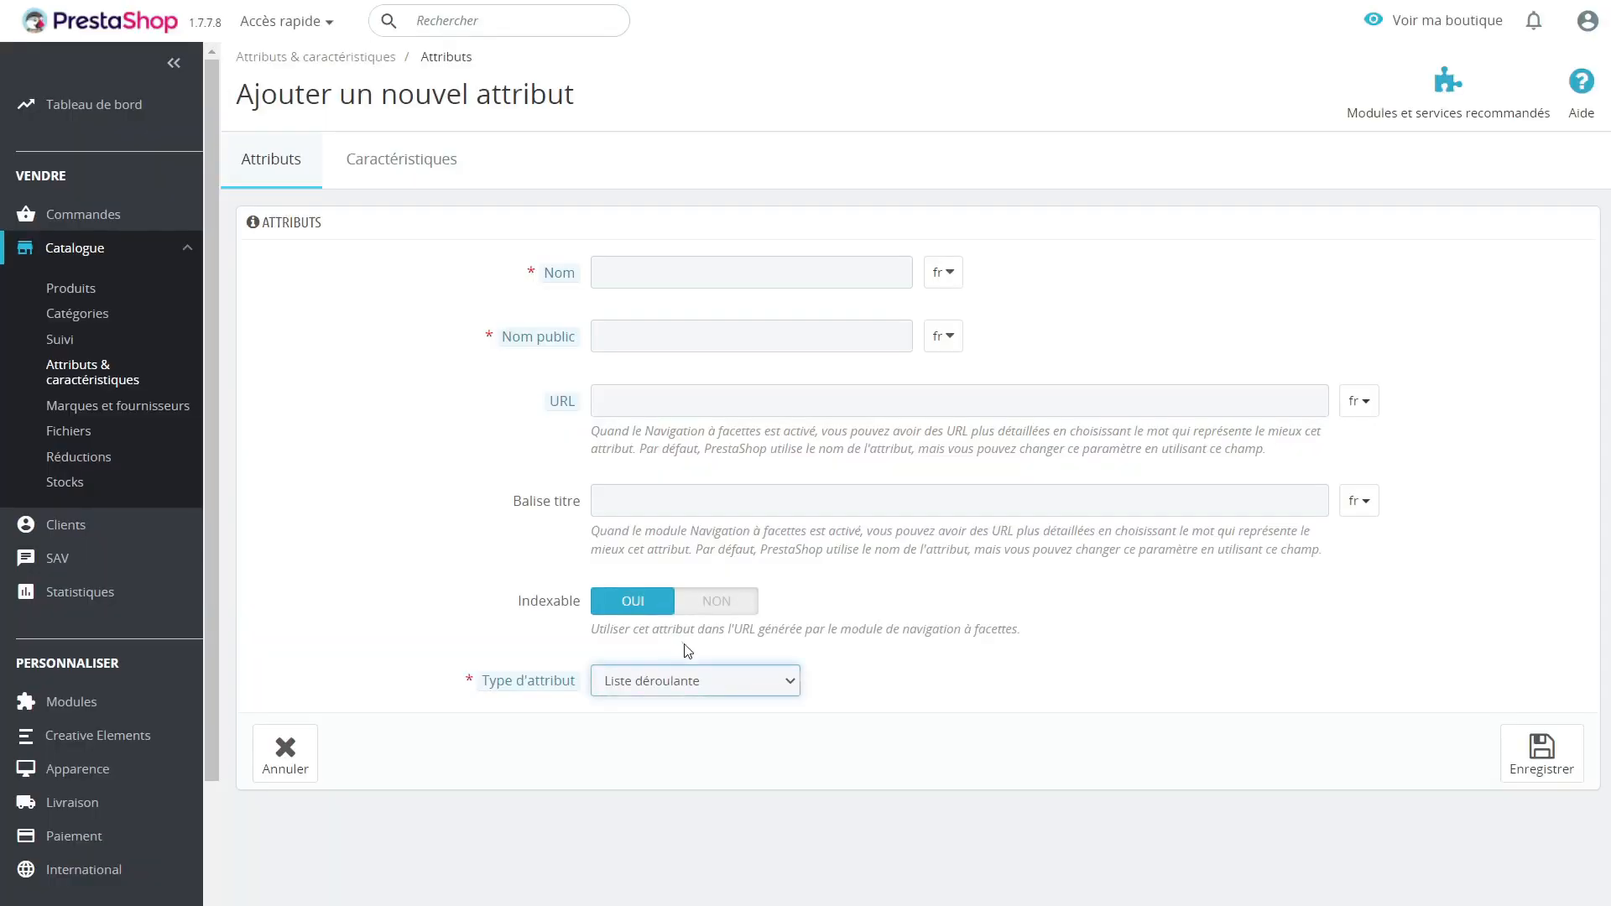
Review the attribute type choices and set the new attribute's type to Boutons radio.
left_click(680, 692)
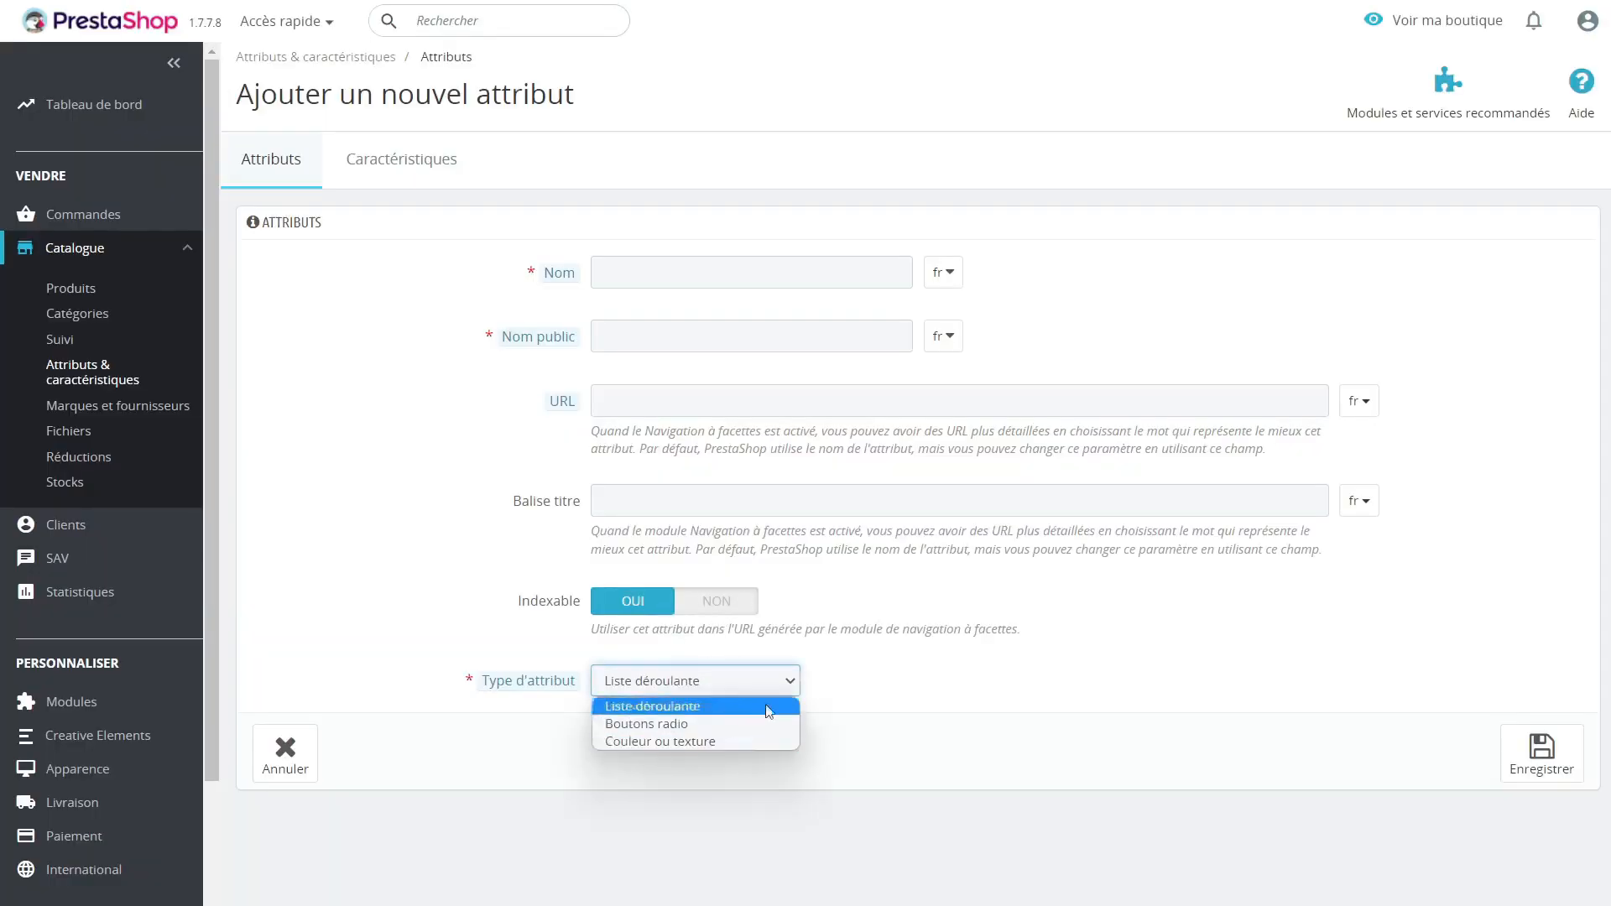
left_click(891, 658)
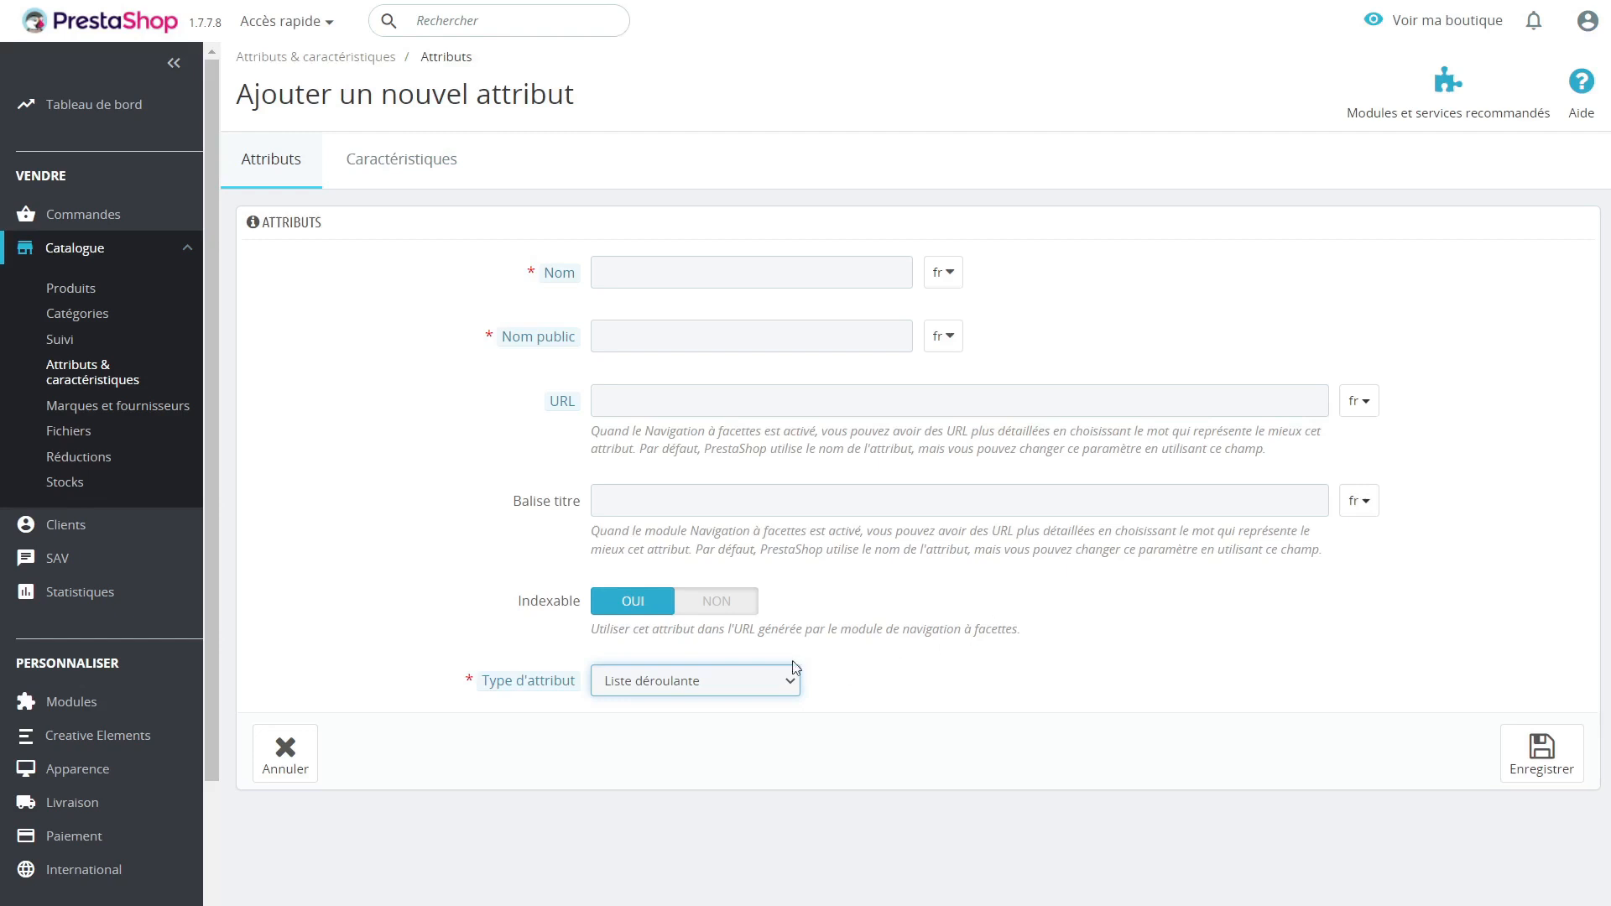
left_click(660, 688)
left_click(669, 726)
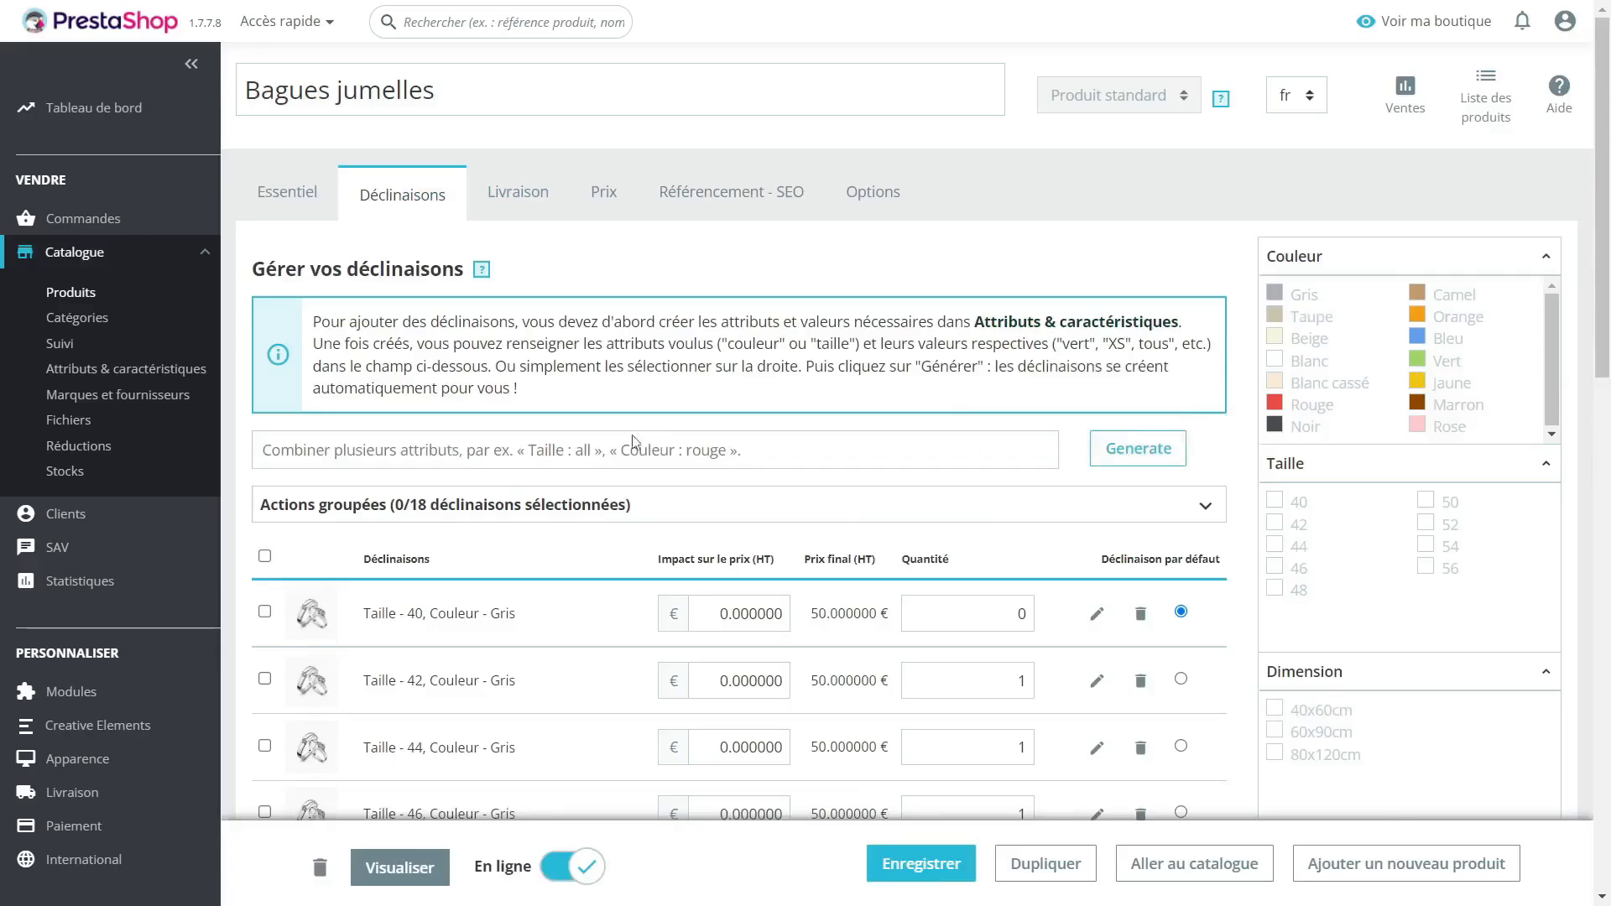
Review the combinations of Bagues jumelles, and compare the attribute list with the product's options on the storefront.
scroll(793, 325, "down", 2)
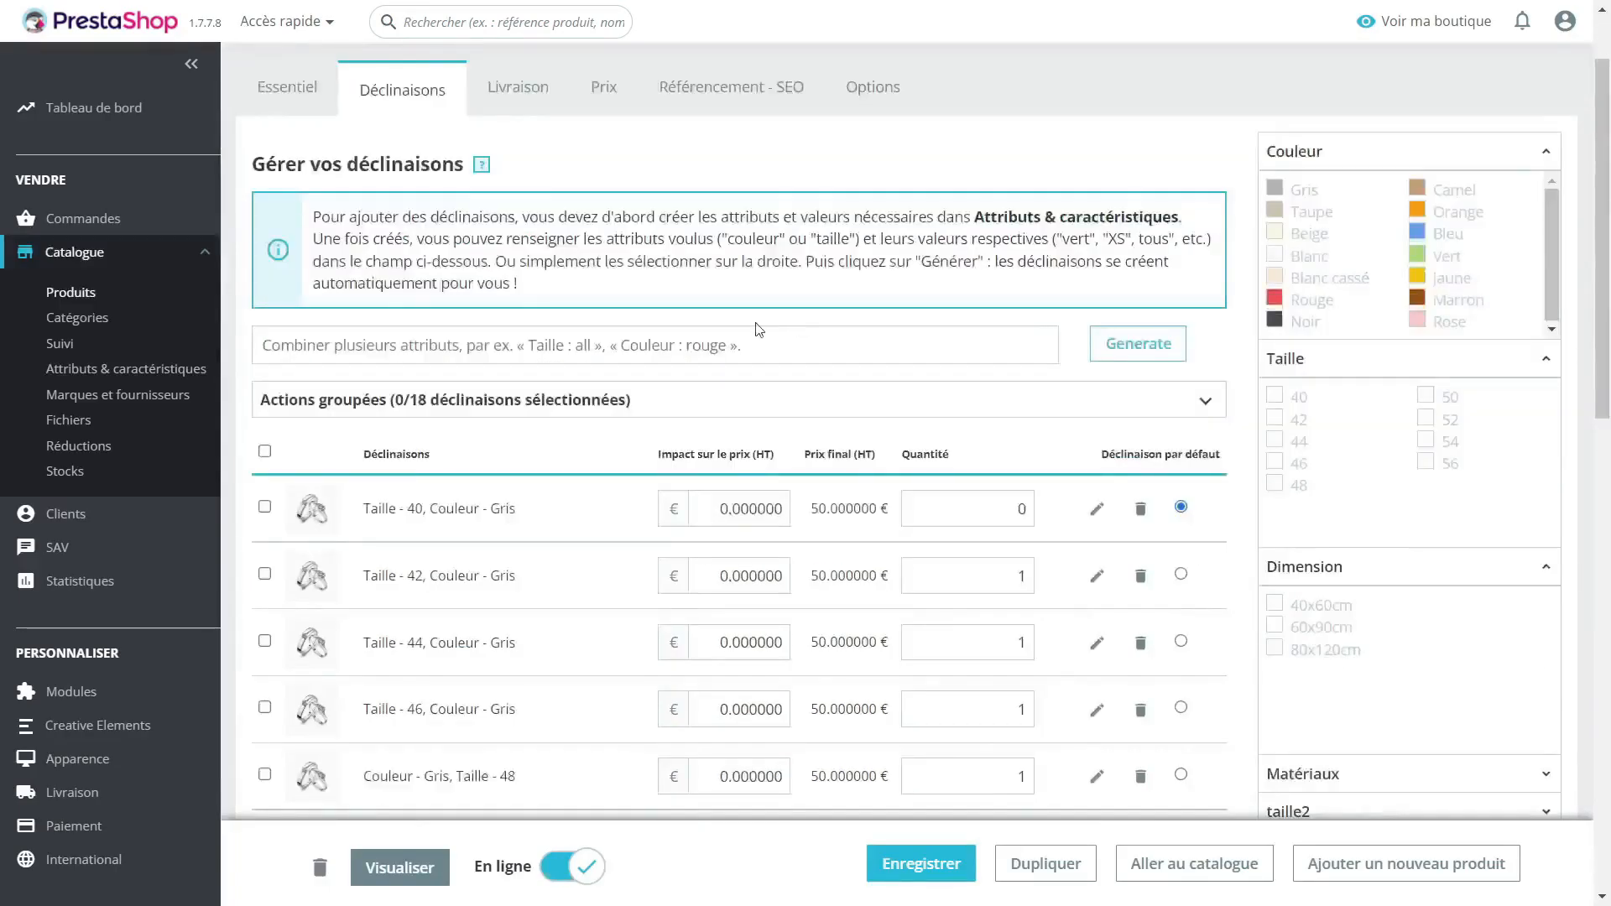
left_click(184, 370)
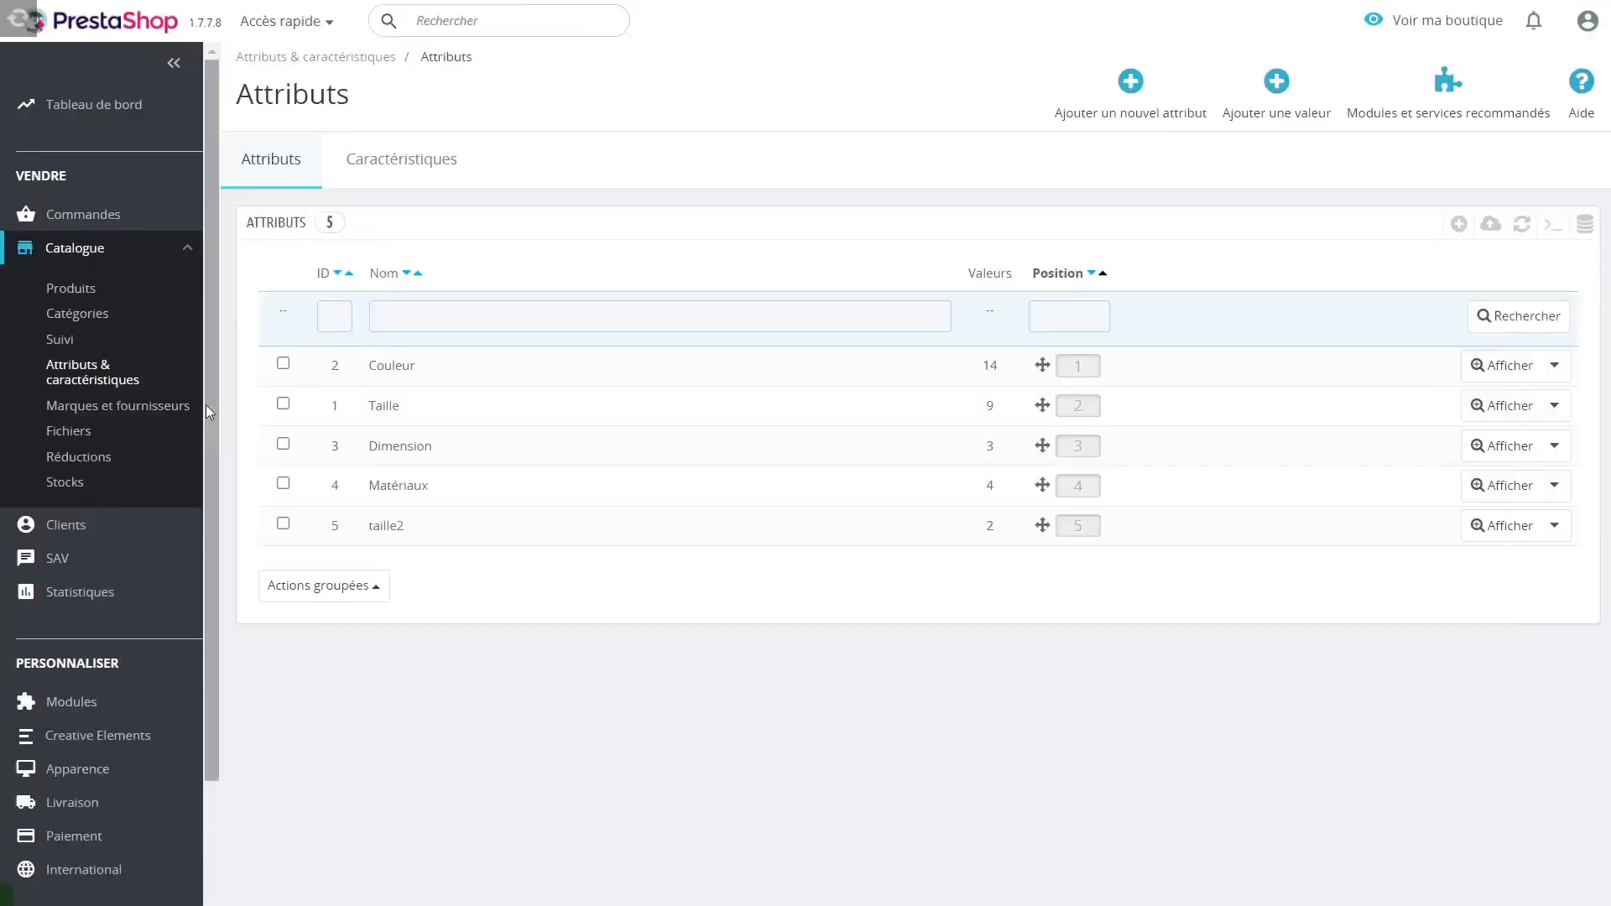
left_click(808, 373)
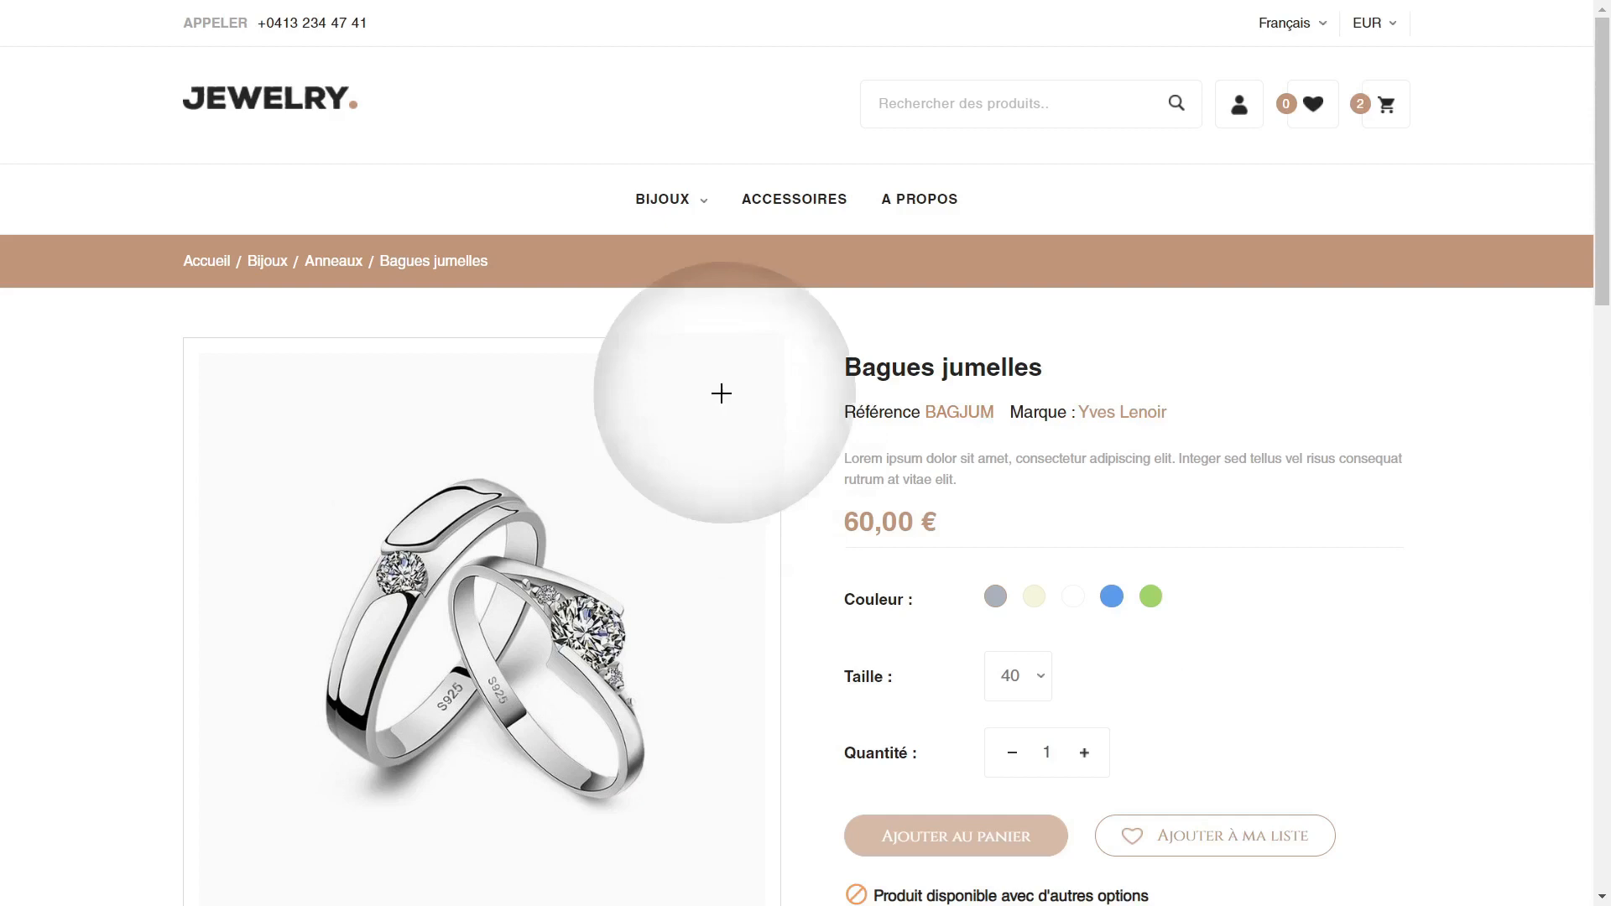
scroll(722, 393, "down", 3)
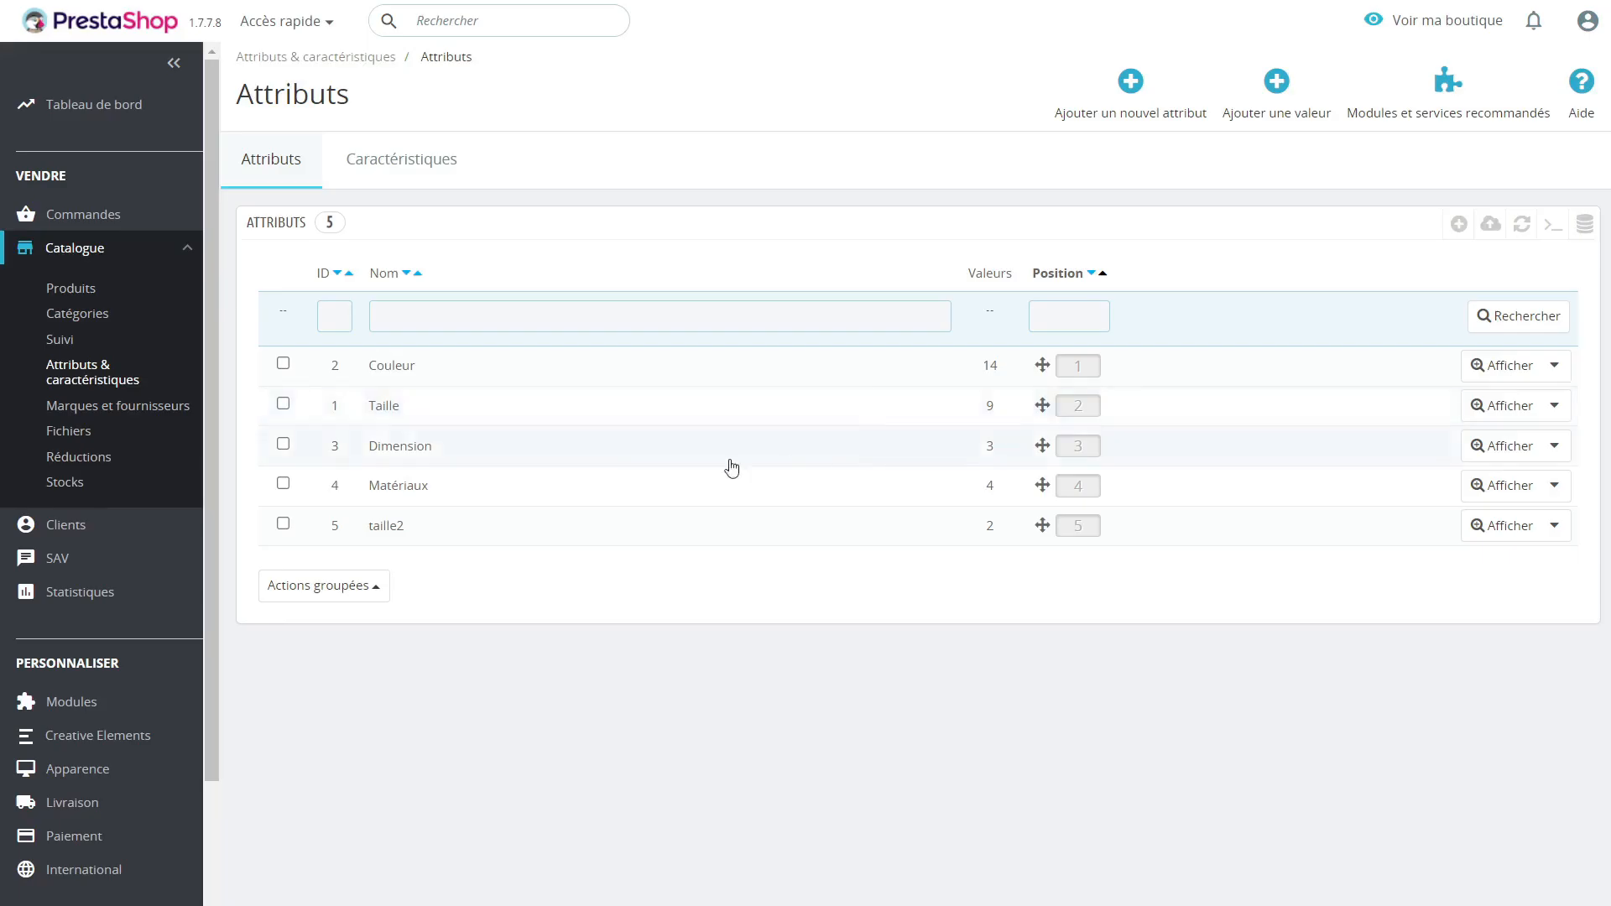
Move the Taille attribute above Couleur in the attribute list and reload the Bagues jumelles storefront page.
left_click_drag(1047, 403, 1043, 363)
key("ctrl+Tab")
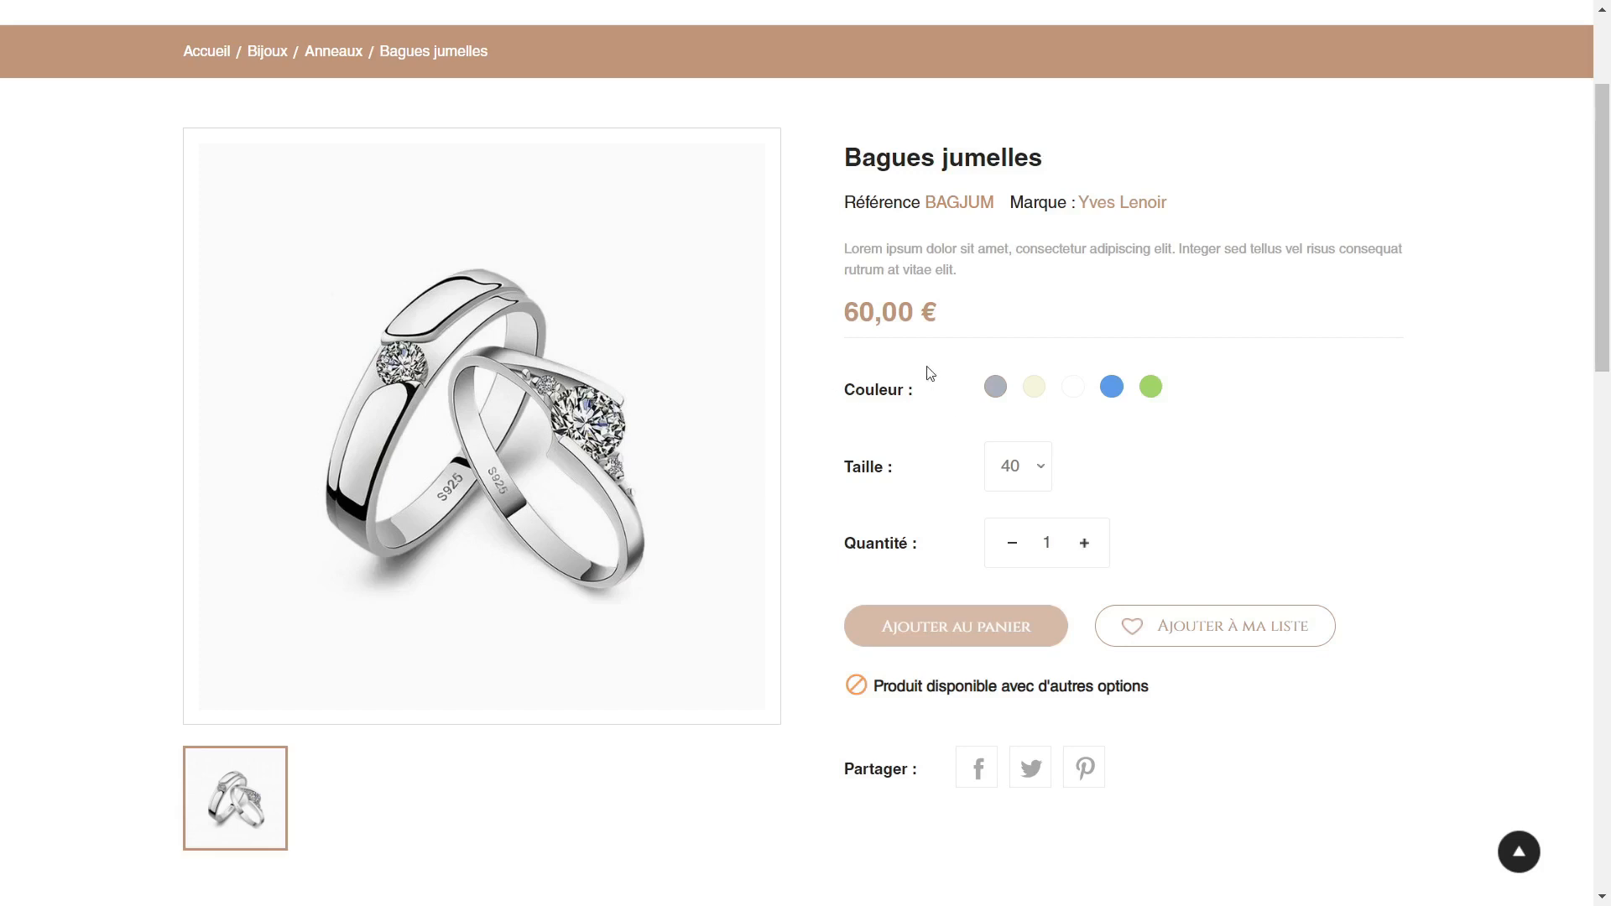
key("F5")
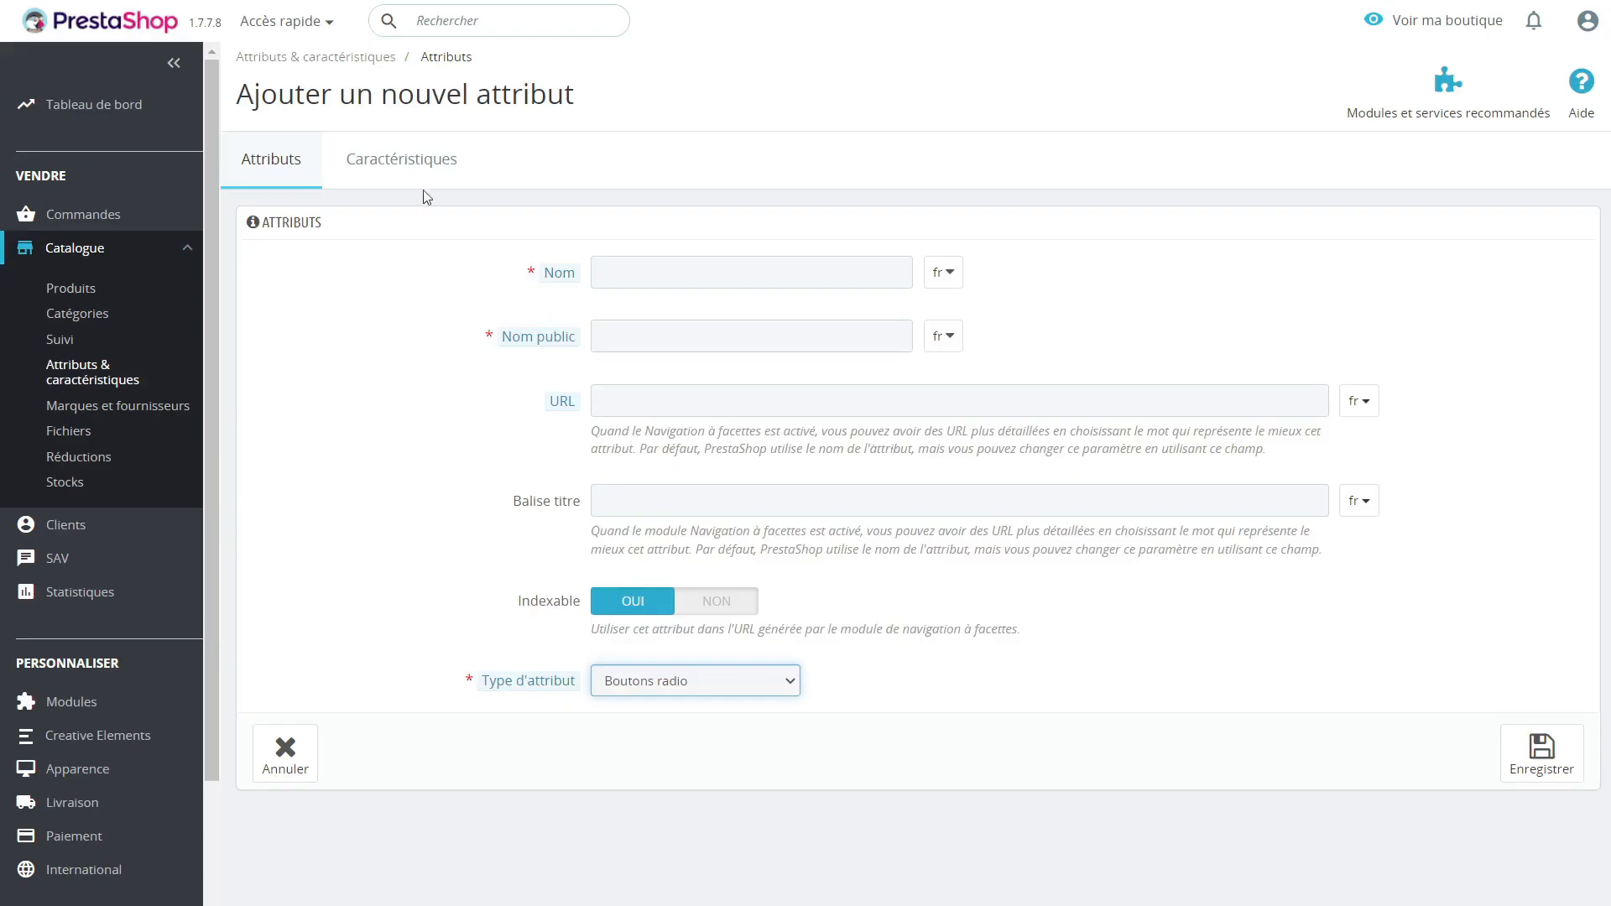
Switch to the product features list and open the Composition feature.
left_click(434, 170)
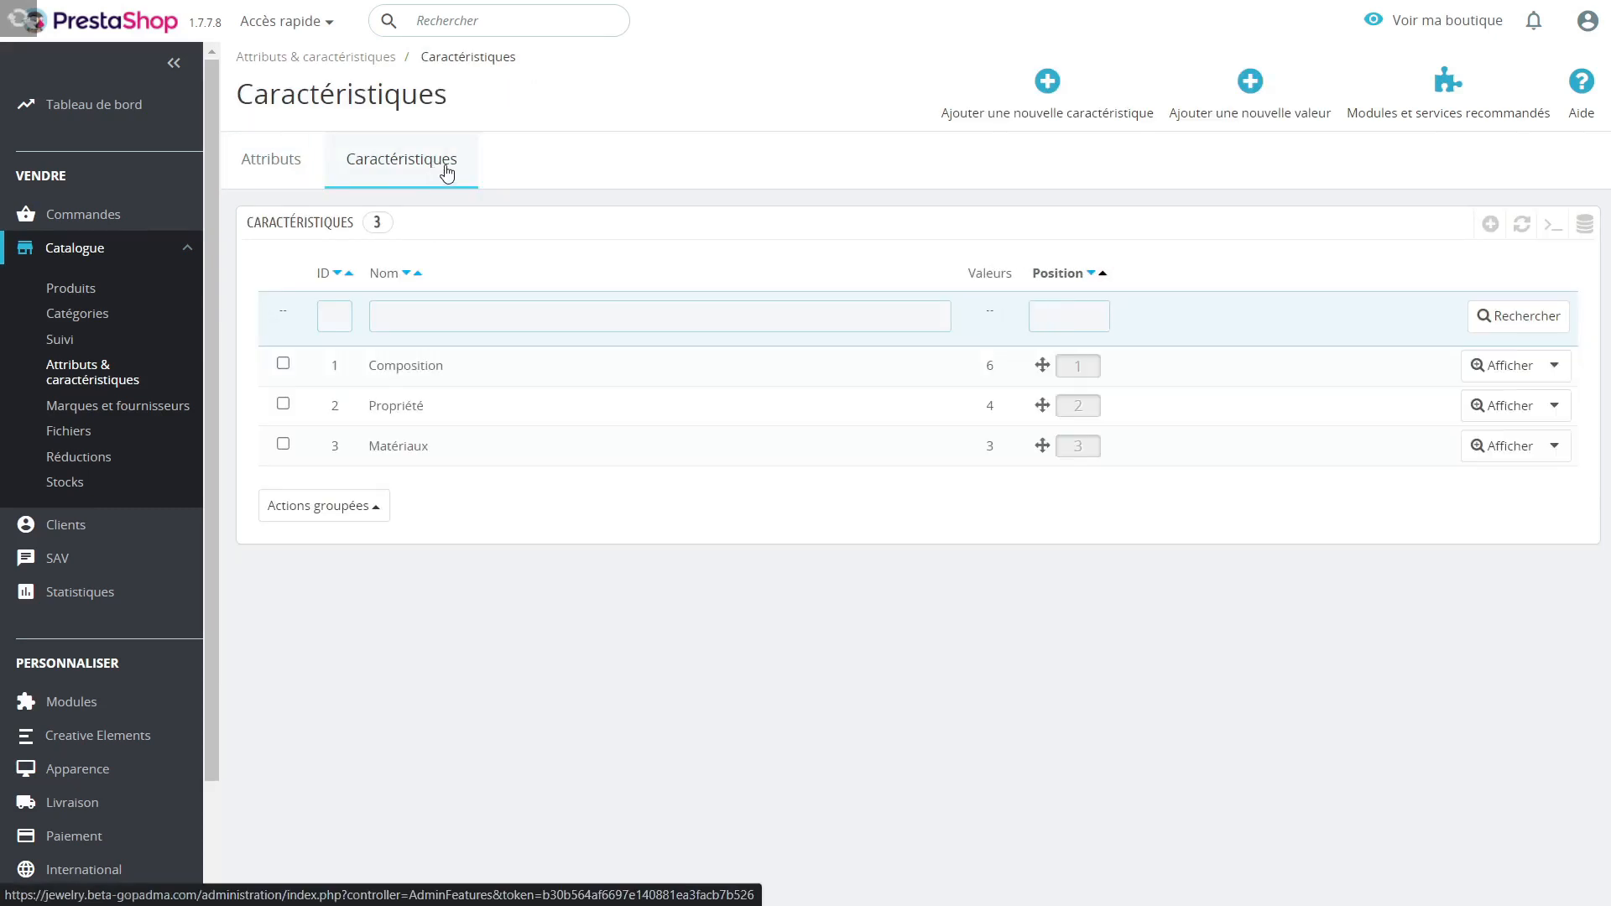
left_click(549, 376)
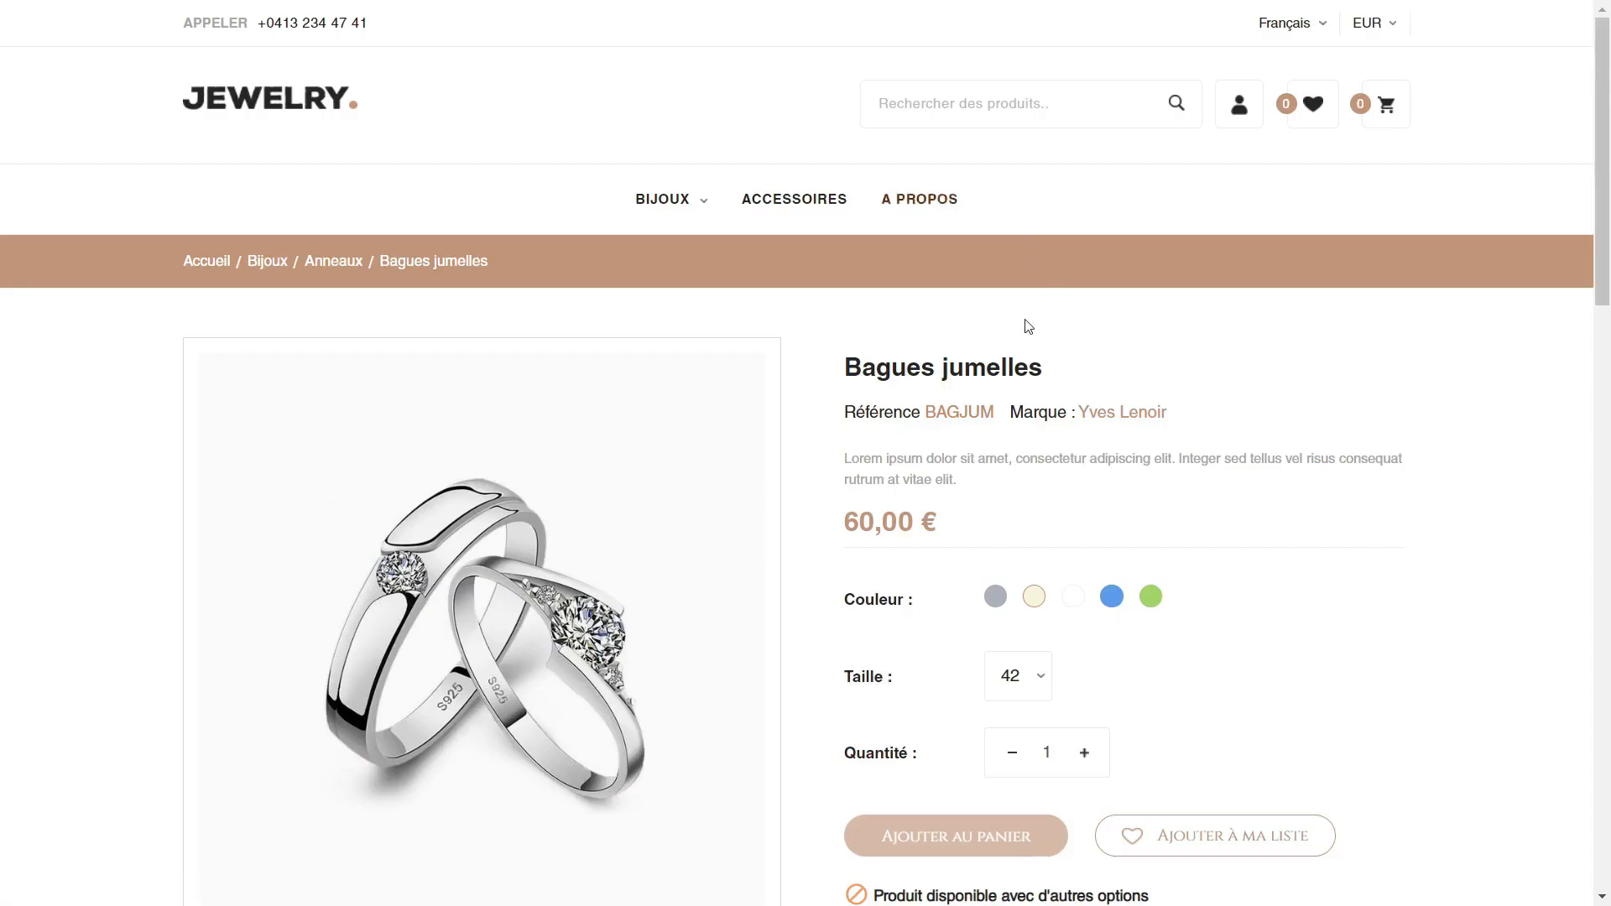
Examine the product details of Bagues jumelles on the storefront, highlighting the Composition and Propriété features and their values.
scroll(1029, 326, "down", 10)
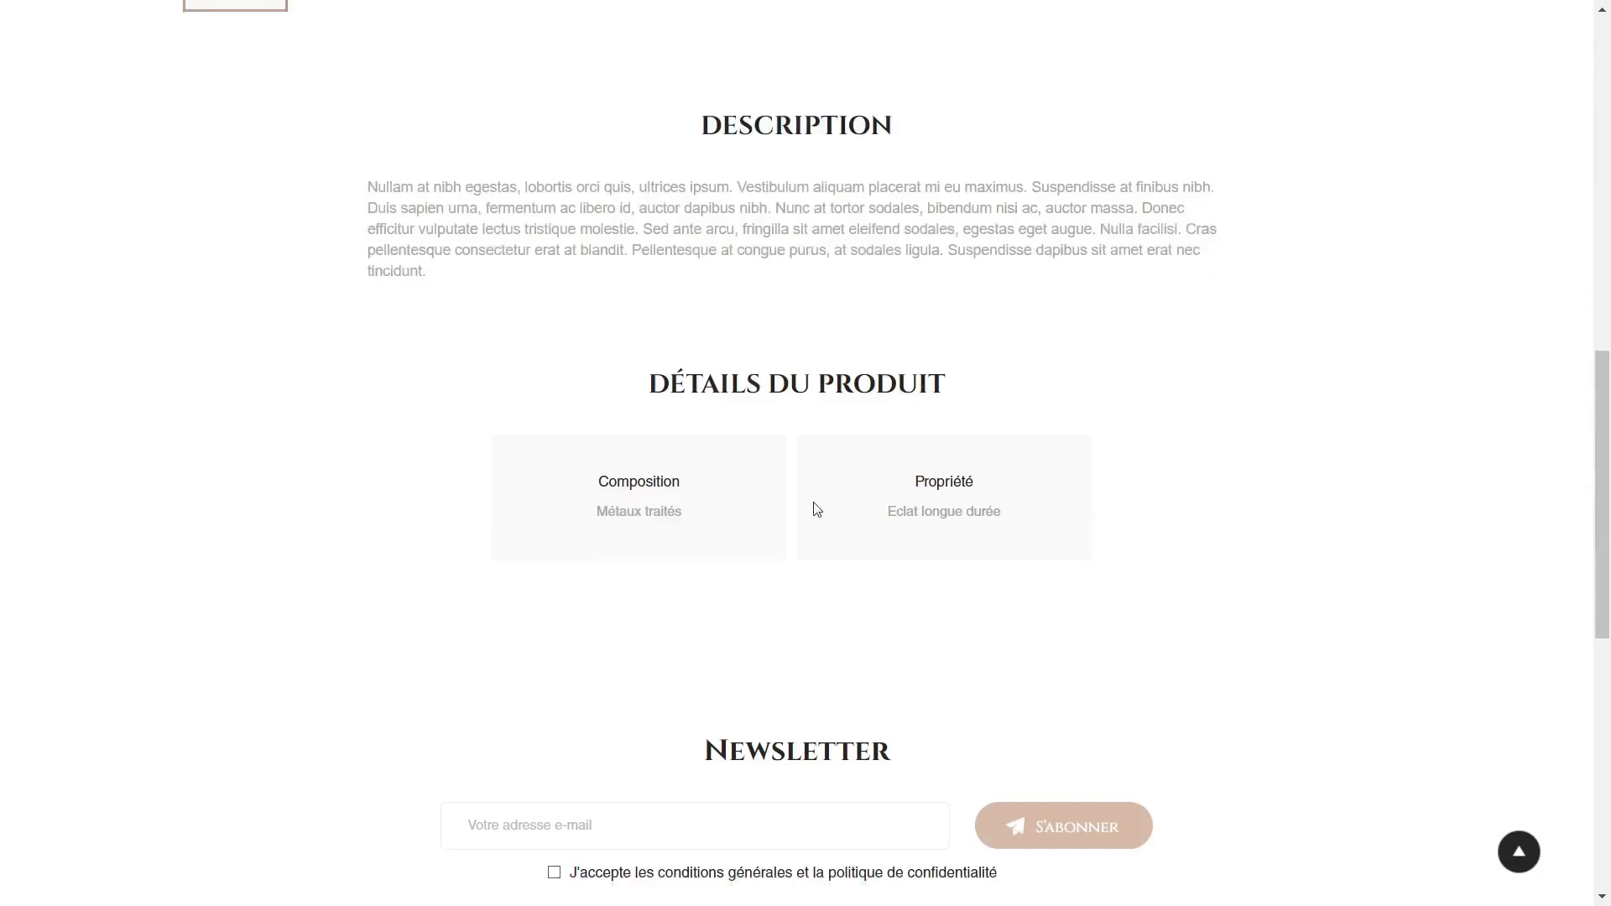
double_click(633, 485)
left_click(644, 513)
double_click(955, 486)
left_click_drag(589, 520, 691, 522)
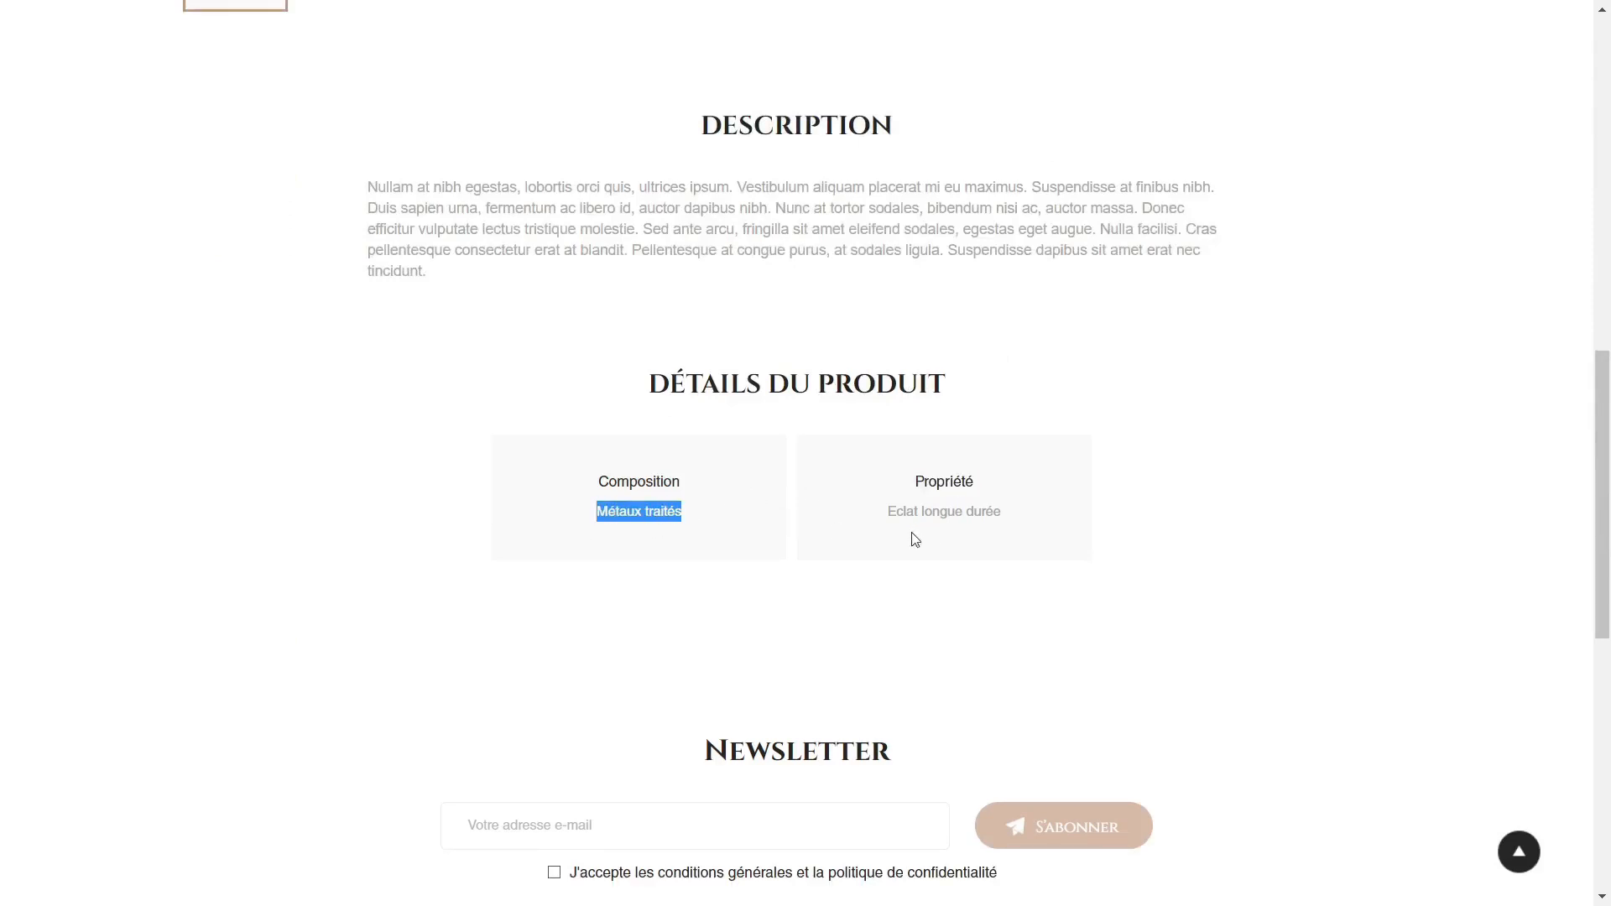
left_click_drag(888, 520, 1020, 519)
In the back office, review the blank form for a new feature and the form for adding a value to the Composition feature.
key("ctrl+Tab")
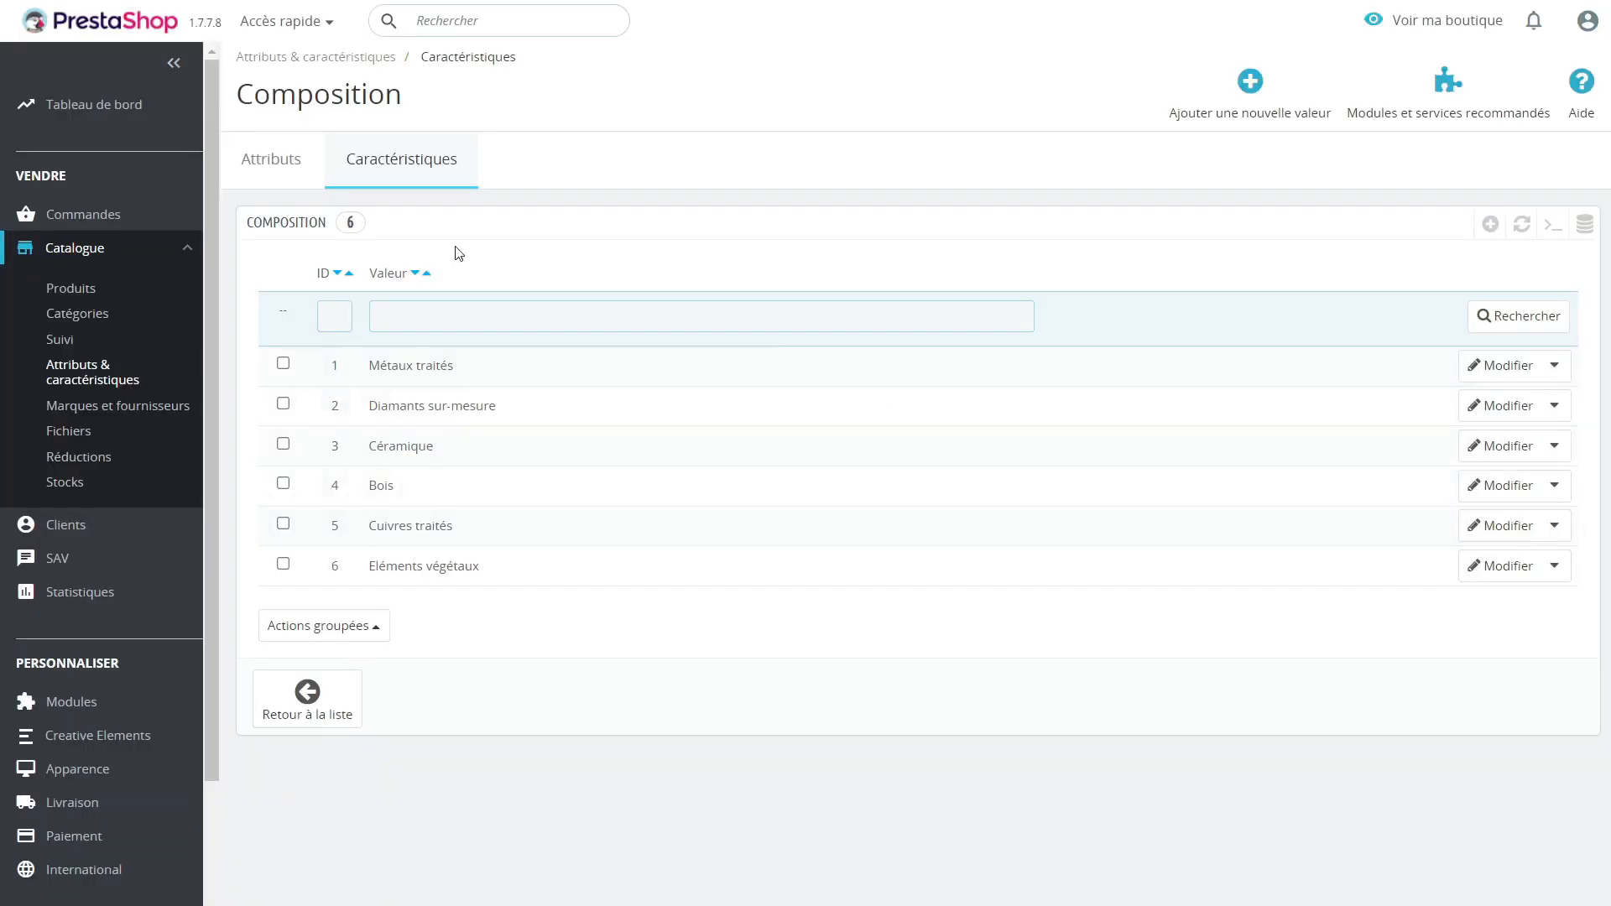
left_click(408, 162)
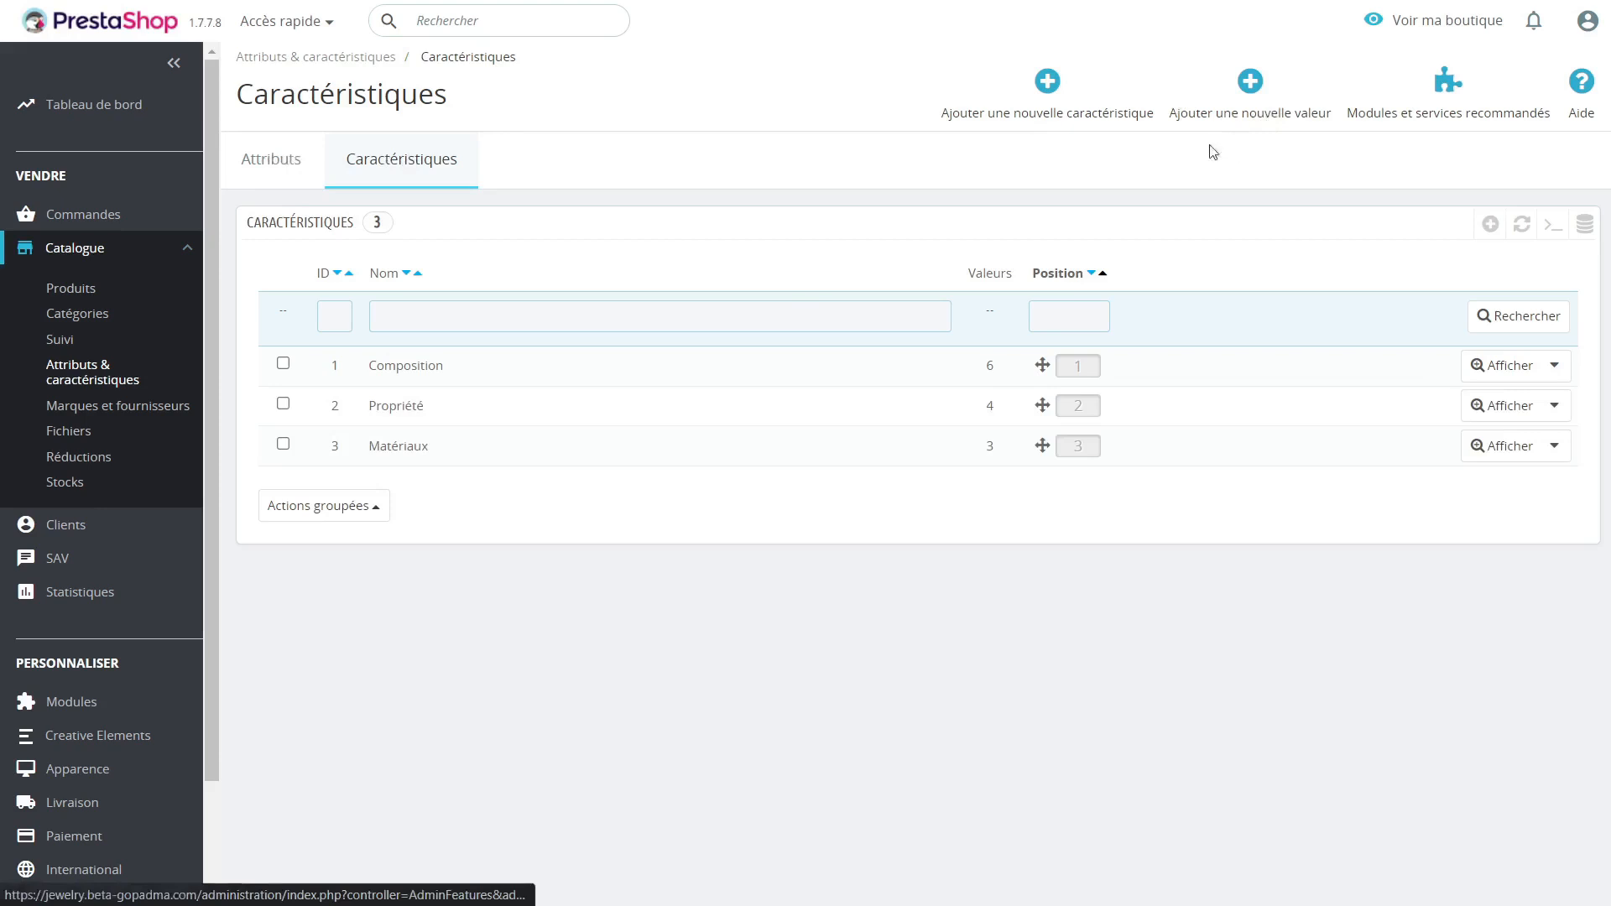
left_click(1057, 86)
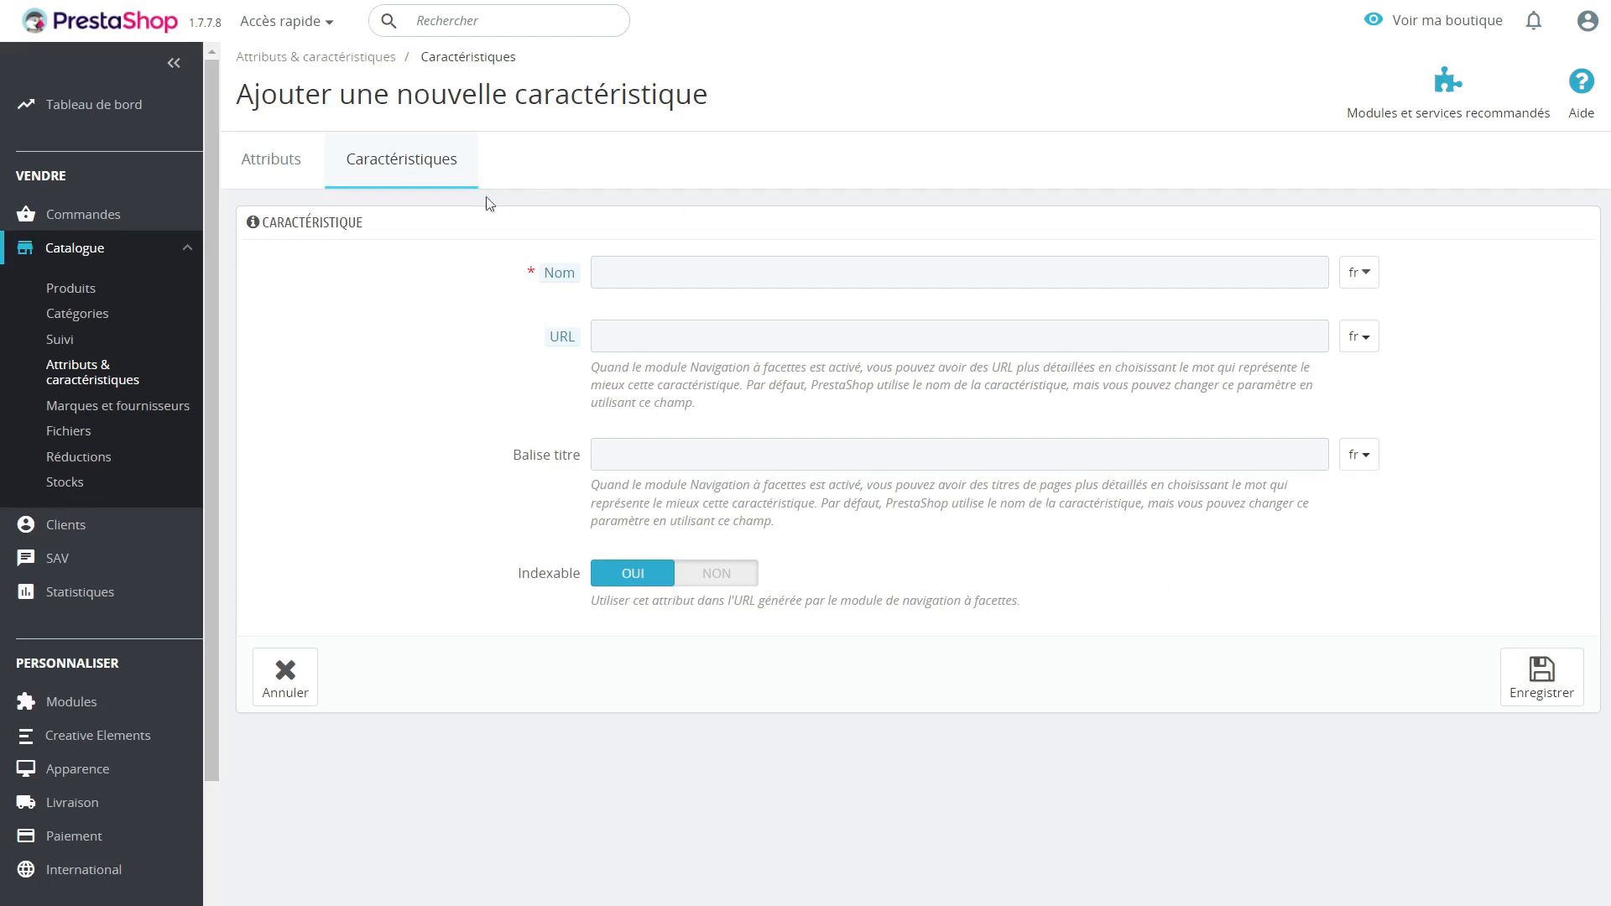
left_click(396, 174)
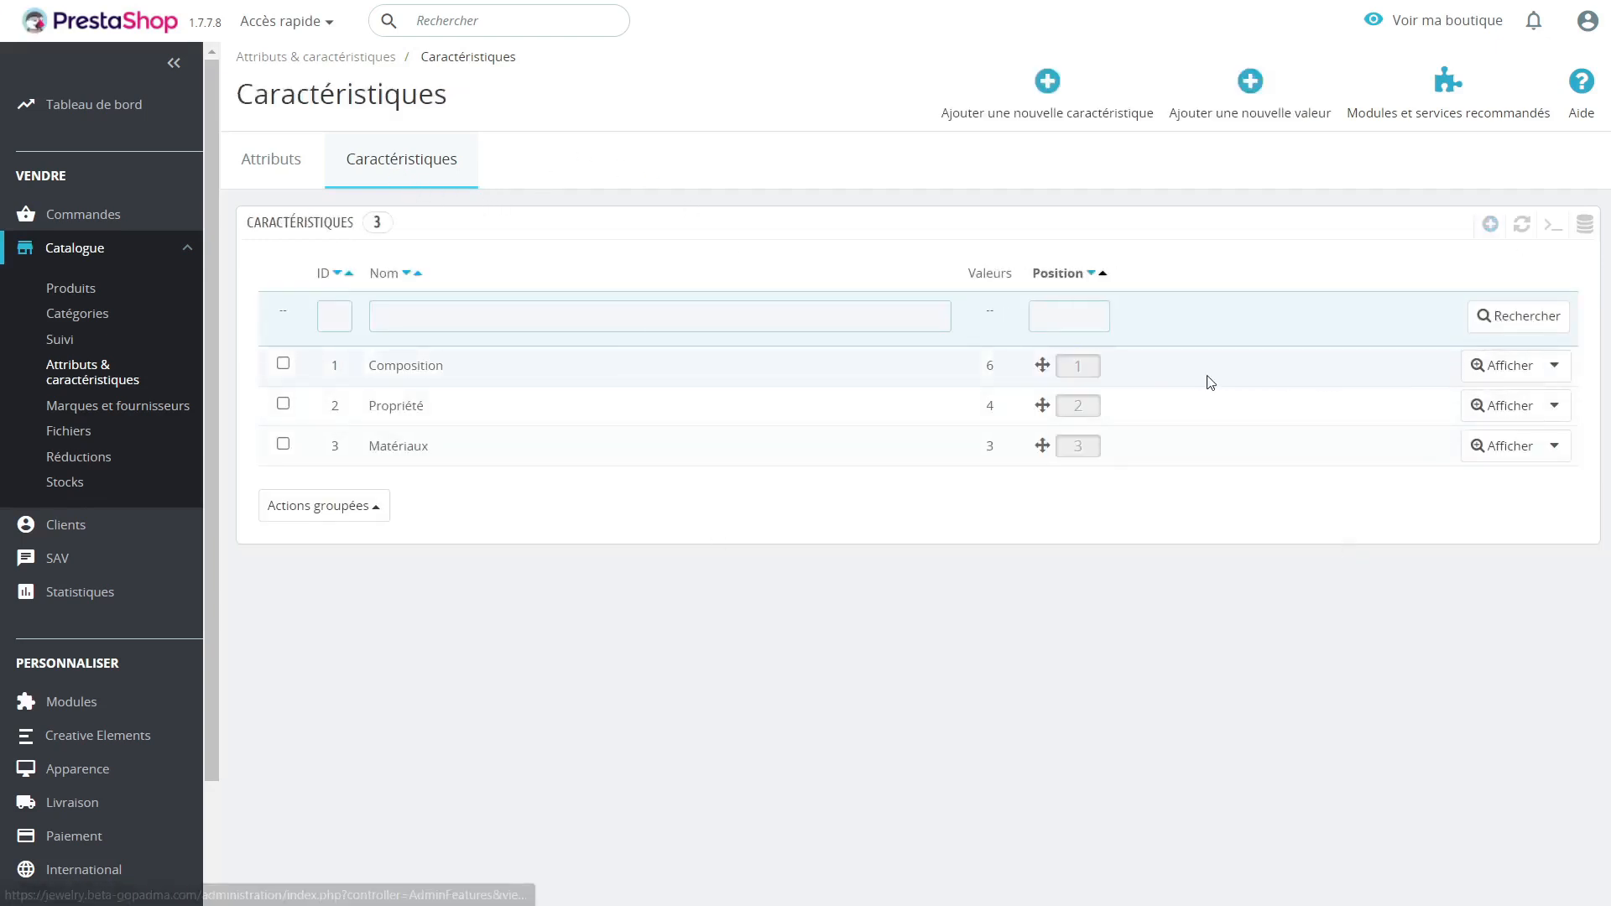
left_click(419, 384)
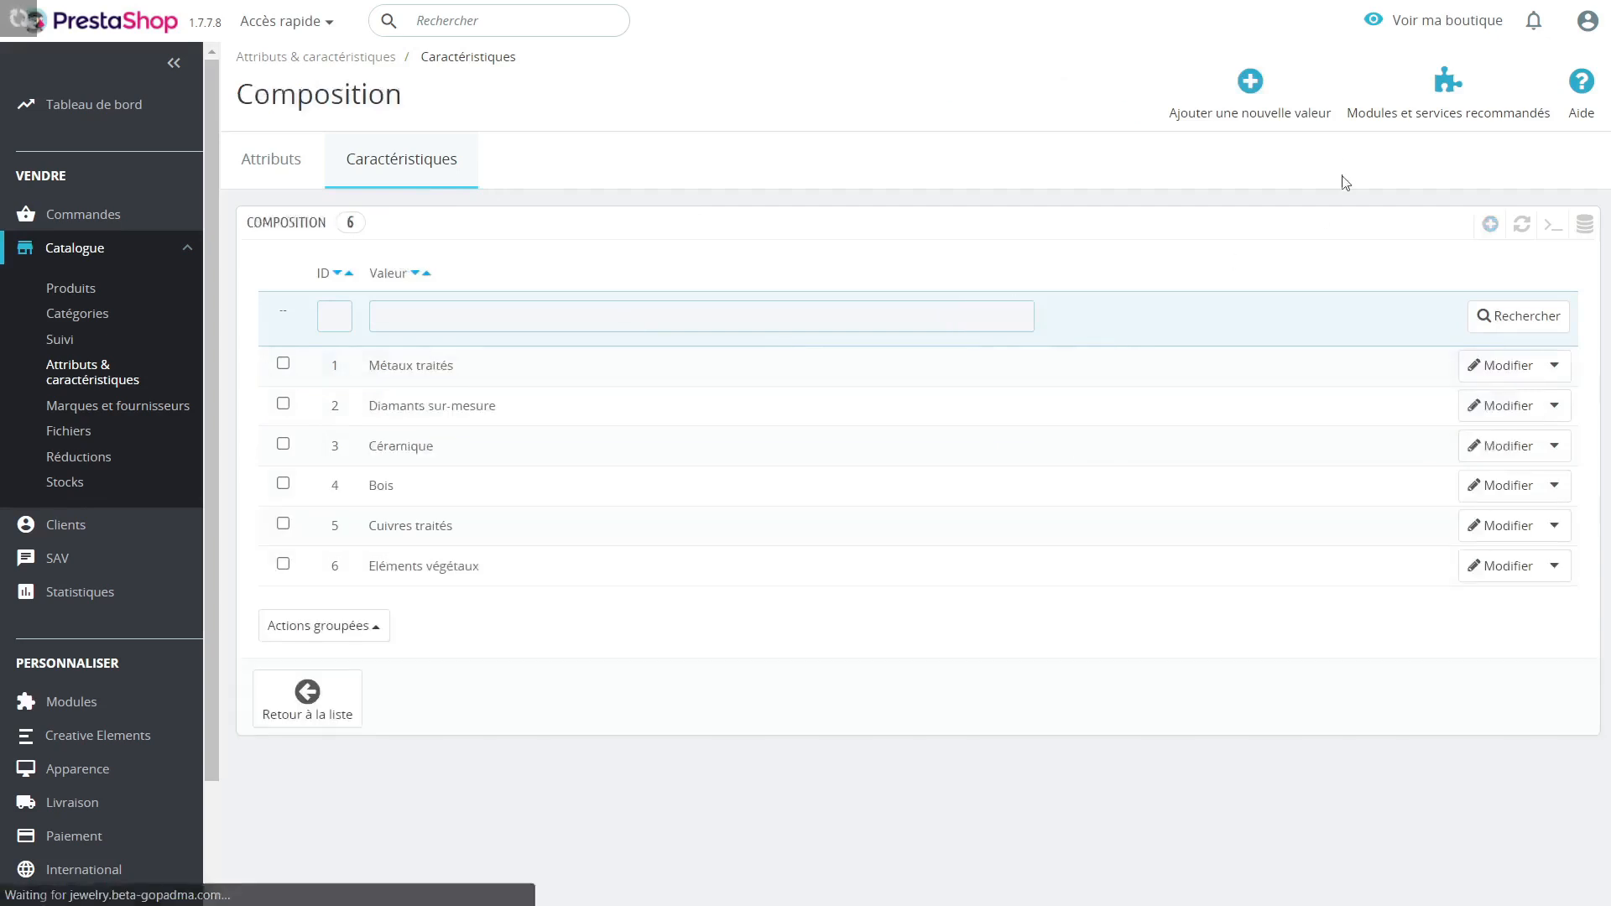
left_click(1250, 84)
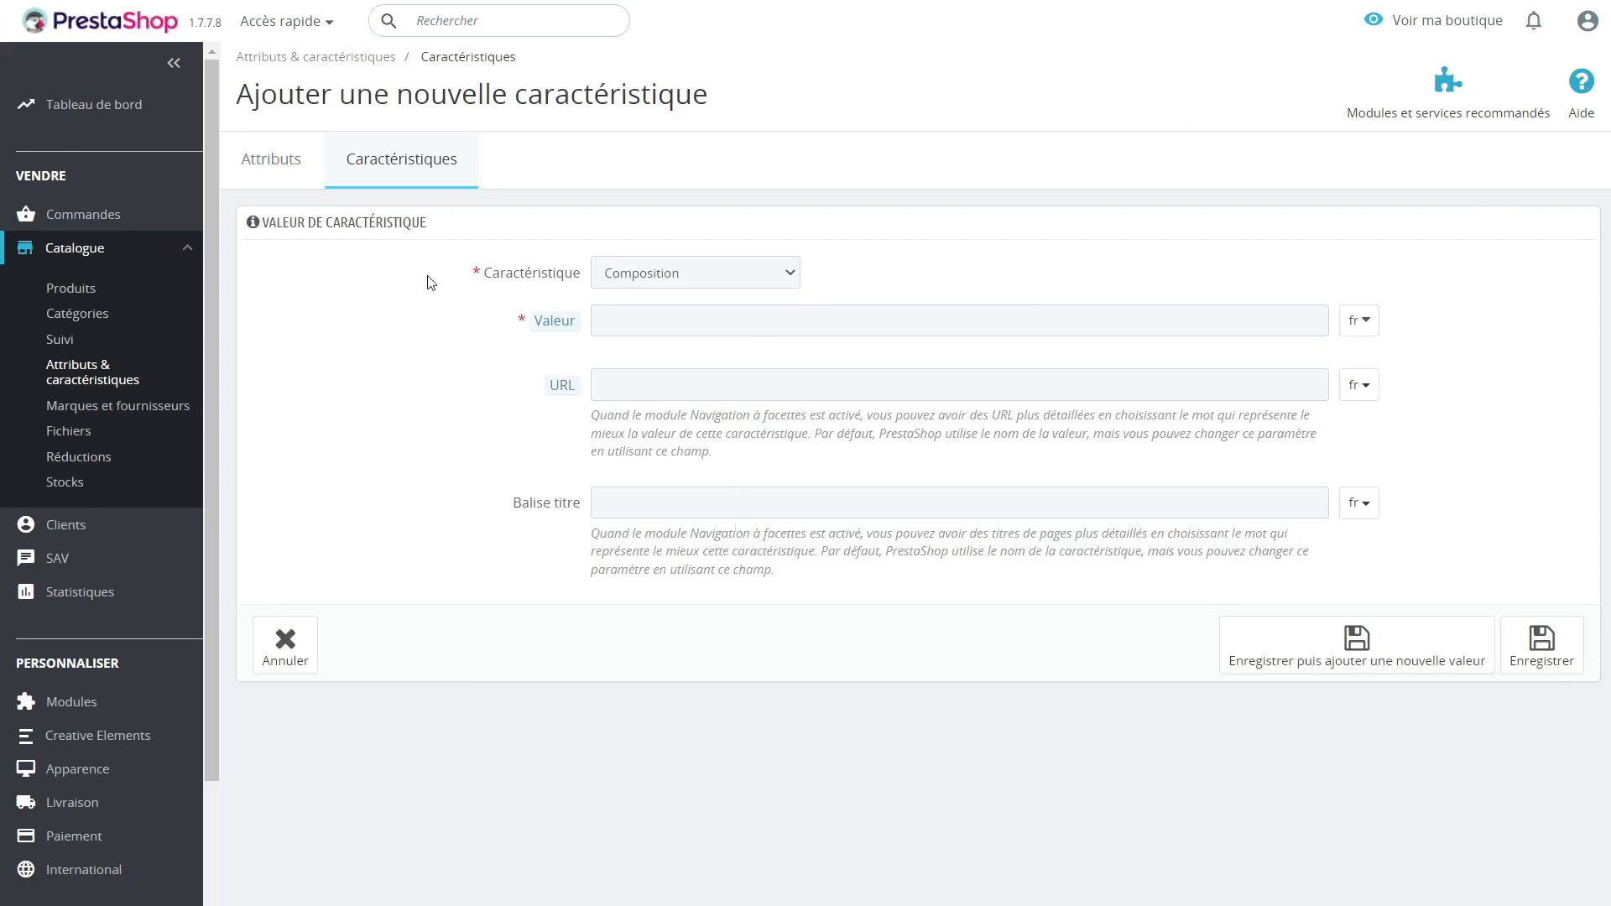
Open the Collier Jasmin product and review its assigned features and the choices available for the first feature.
left_click(74, 288)
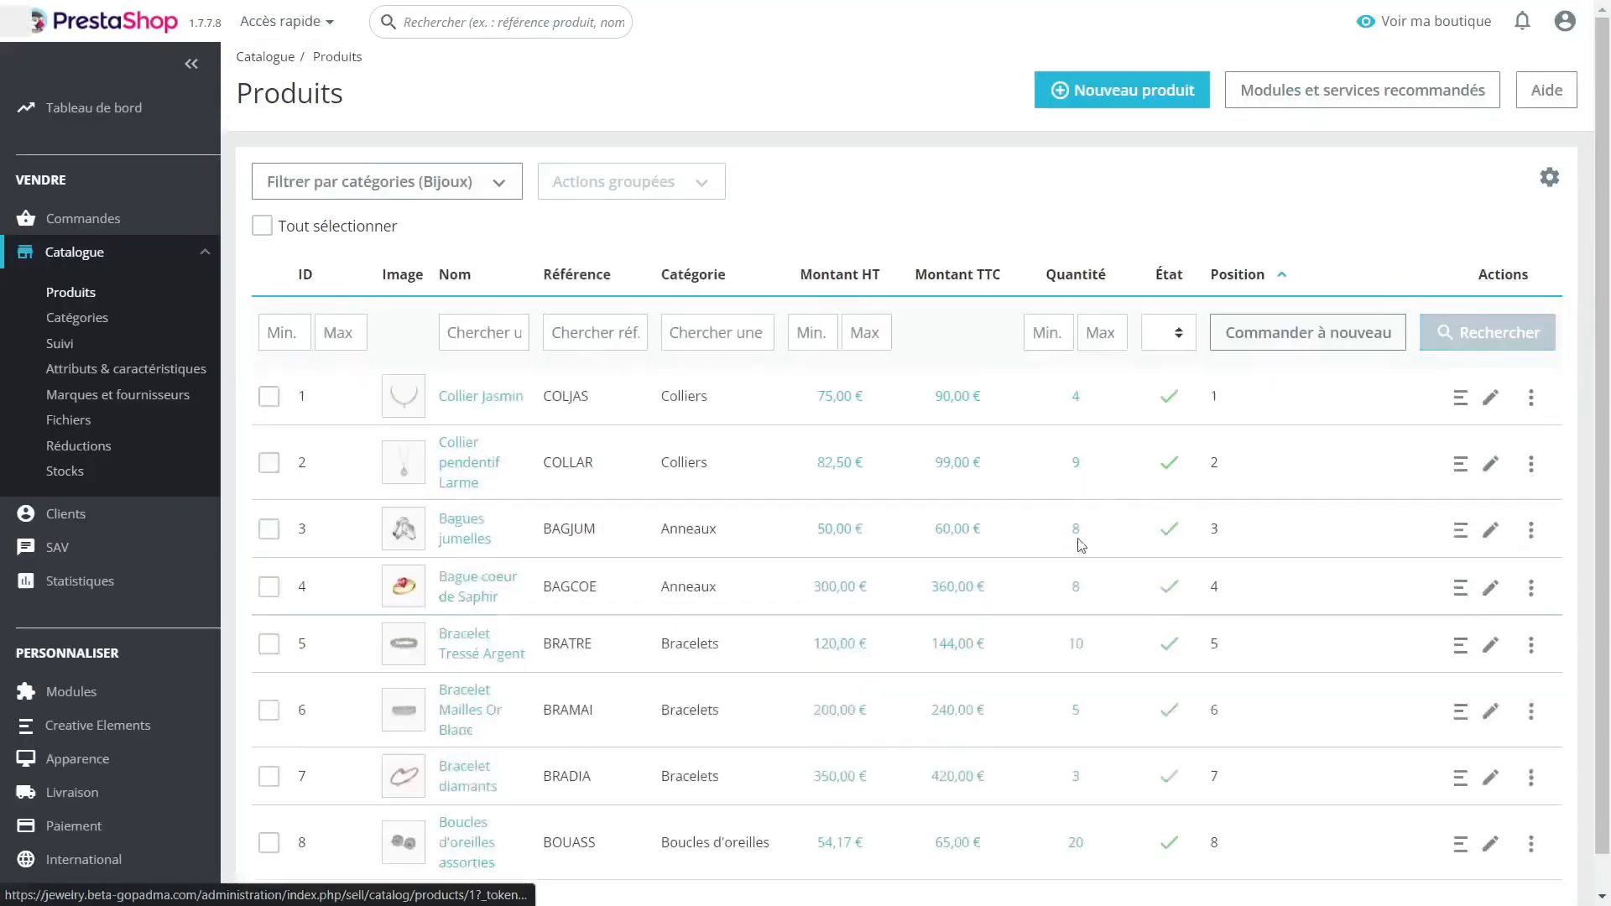
left_click(475, 403)
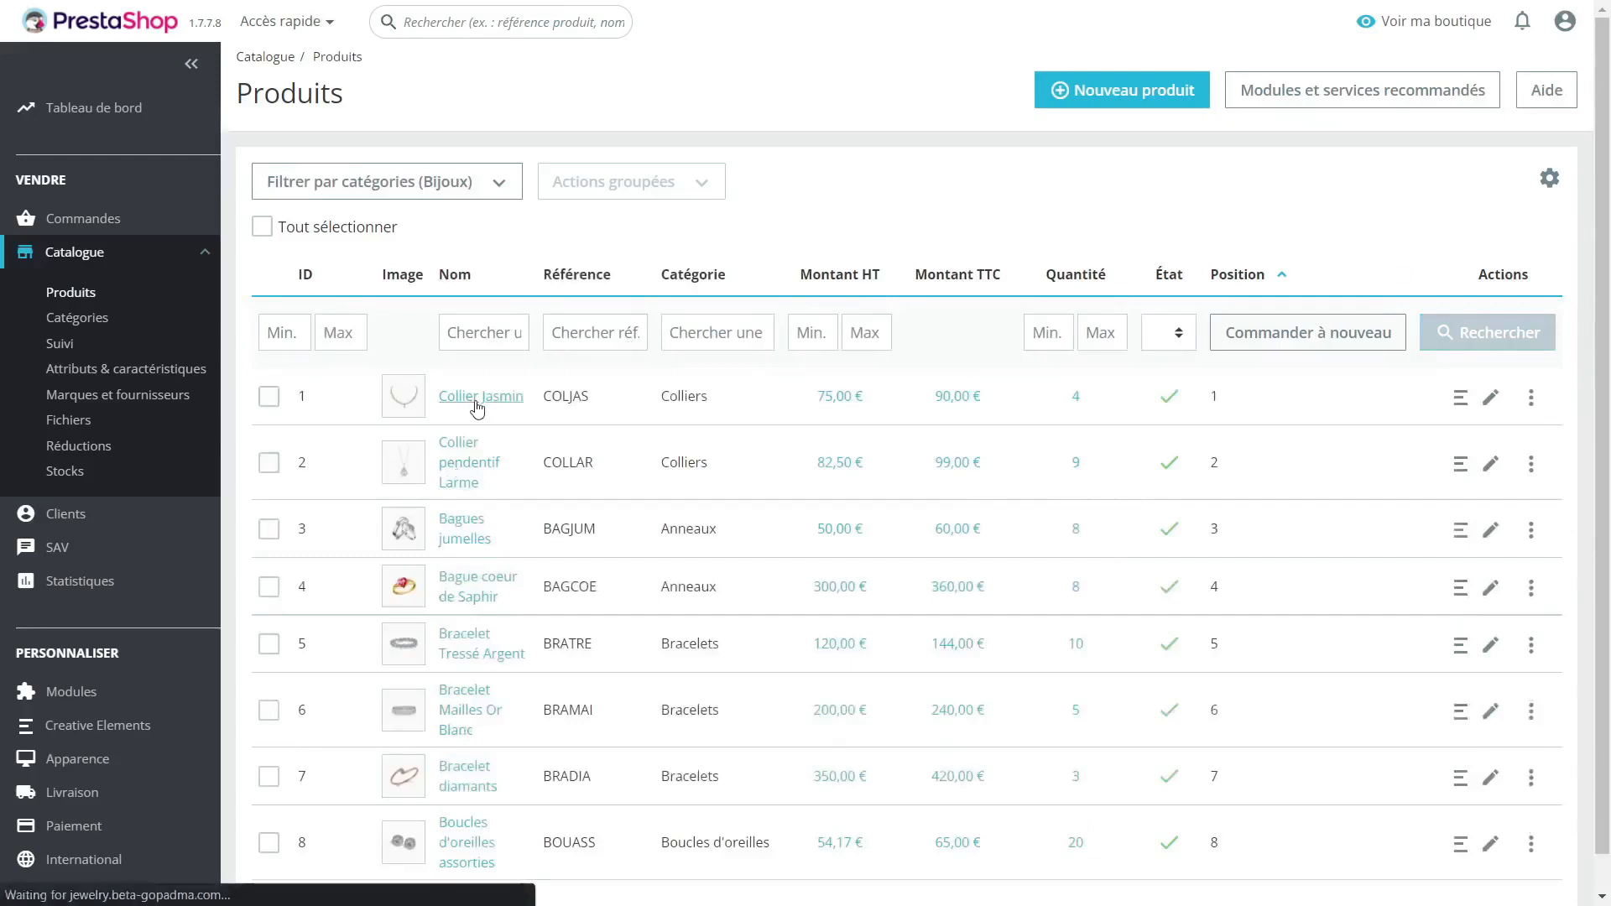
scroll(576, 640, "down", 4)
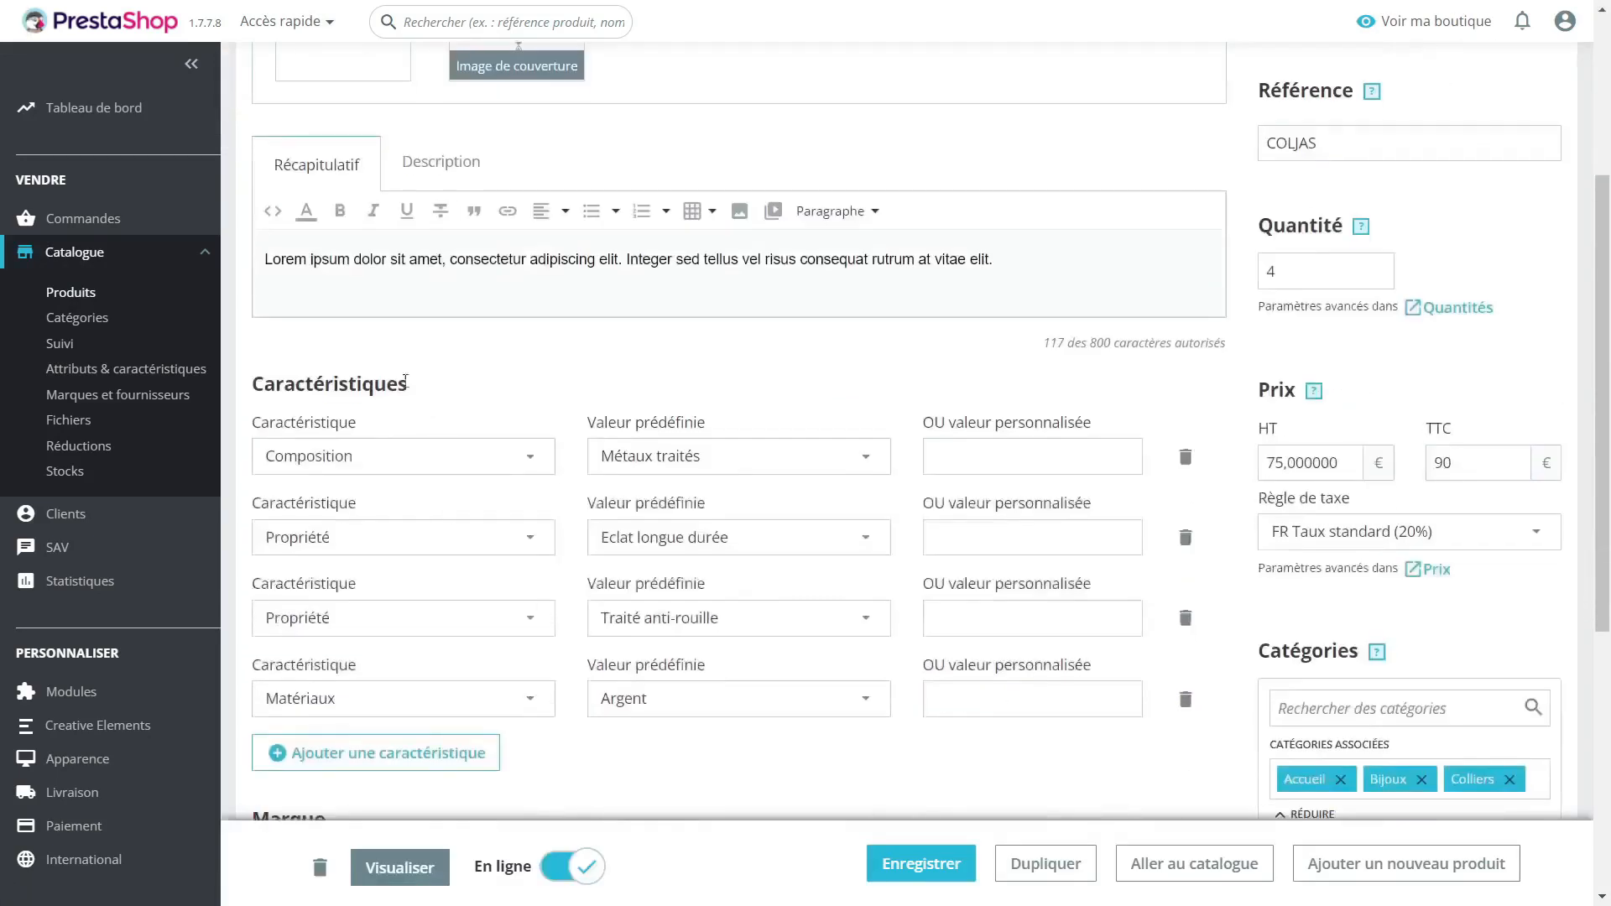
left_click(403, 445)
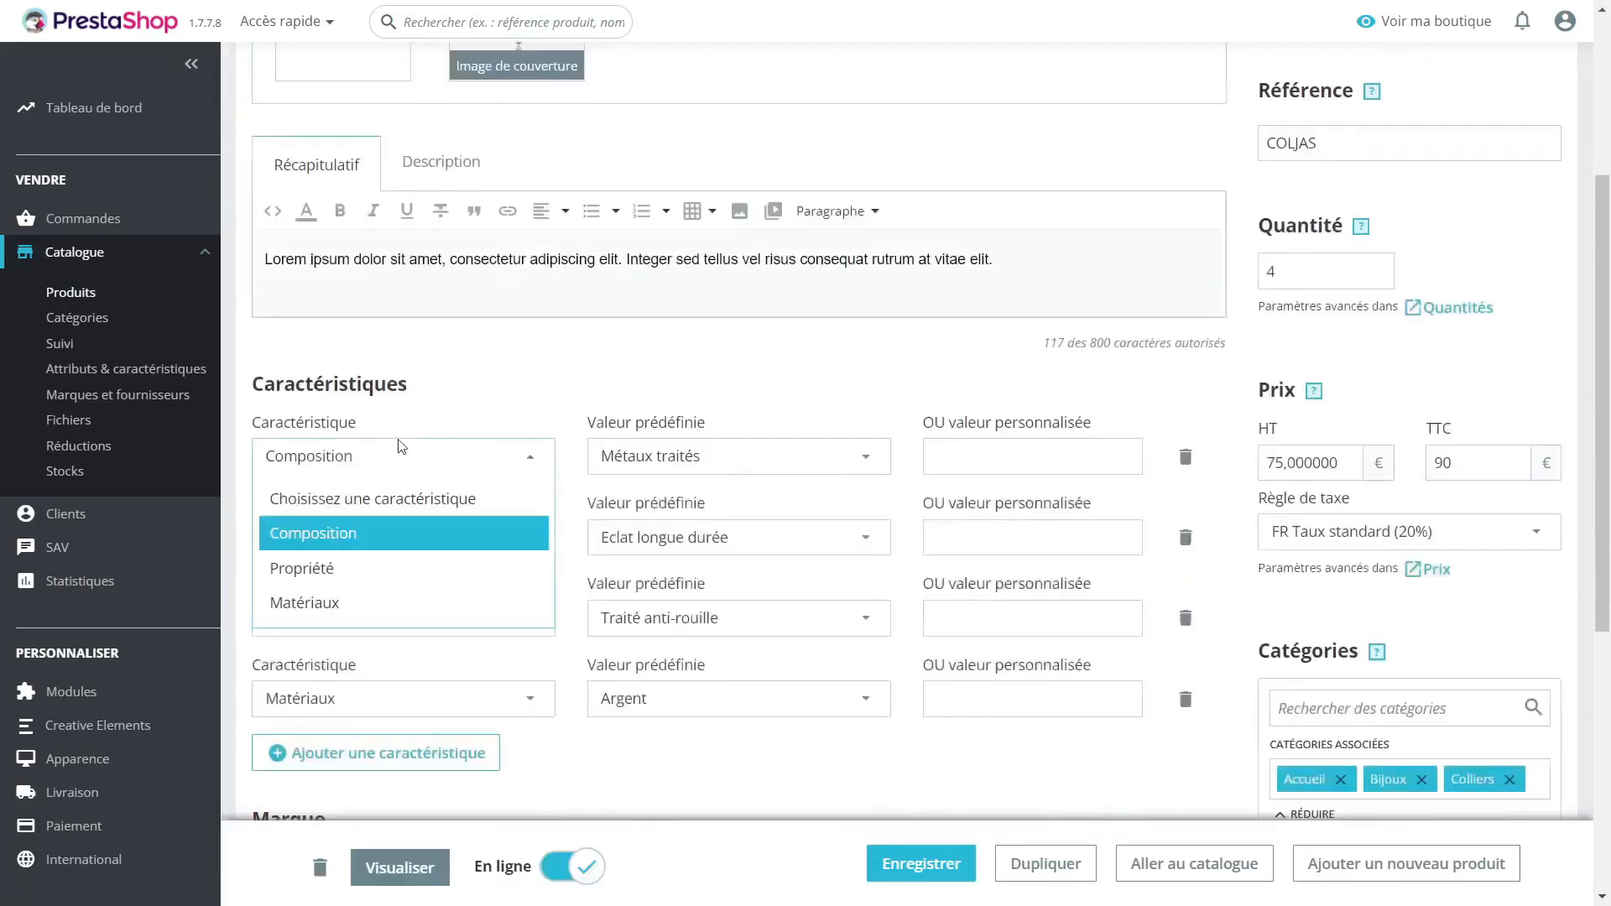
left_click(400, 430)
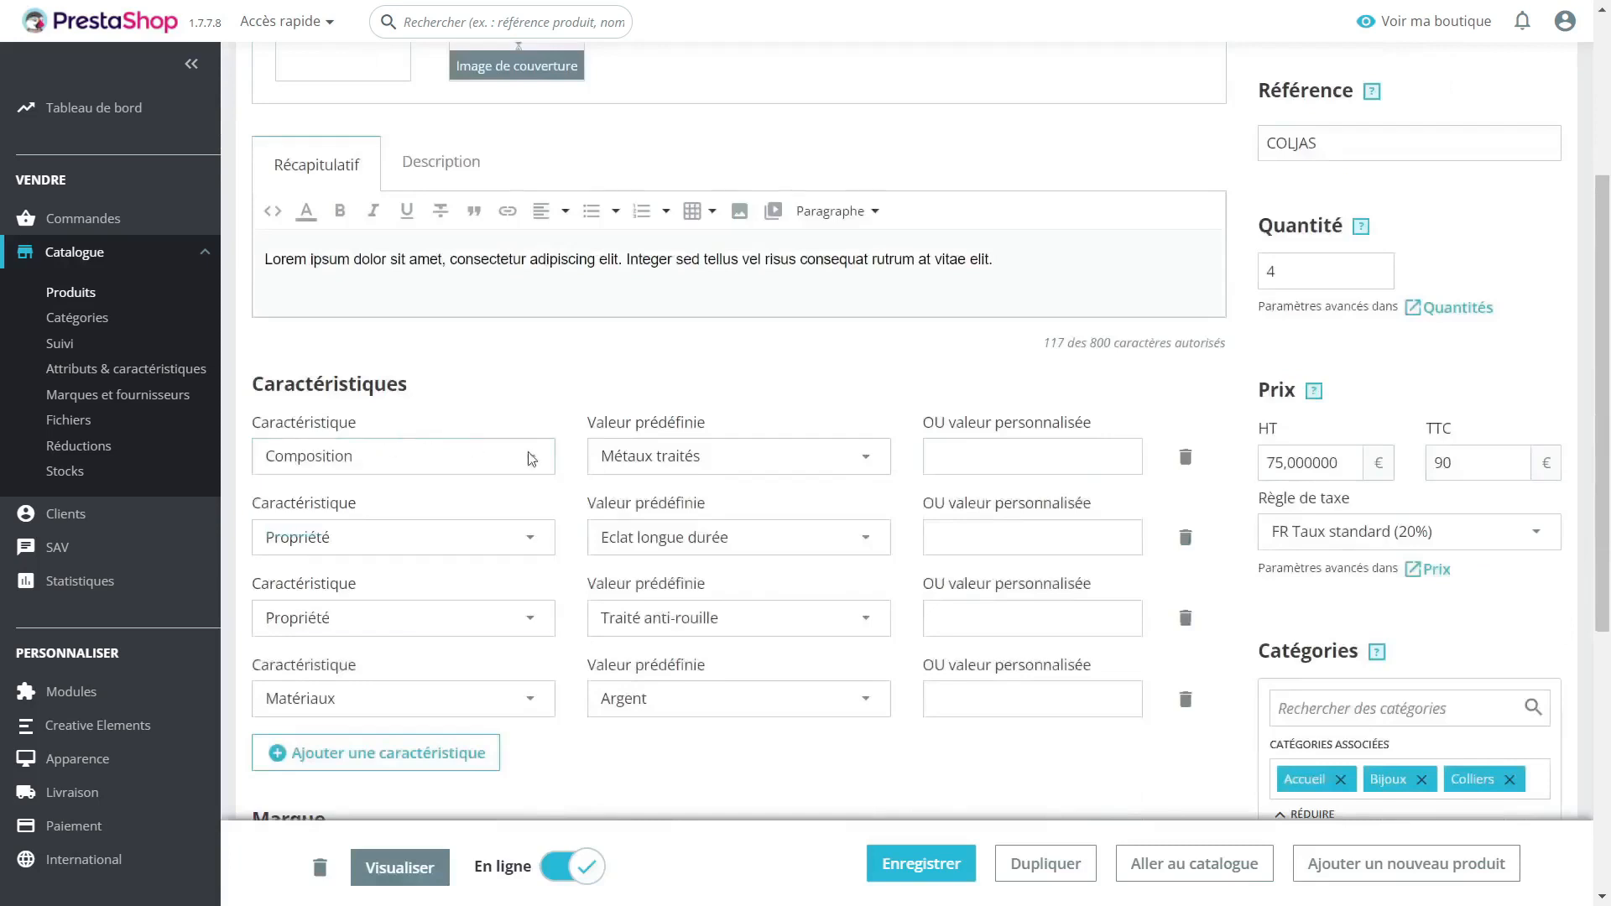
scroll(888, 424, "up", 4)
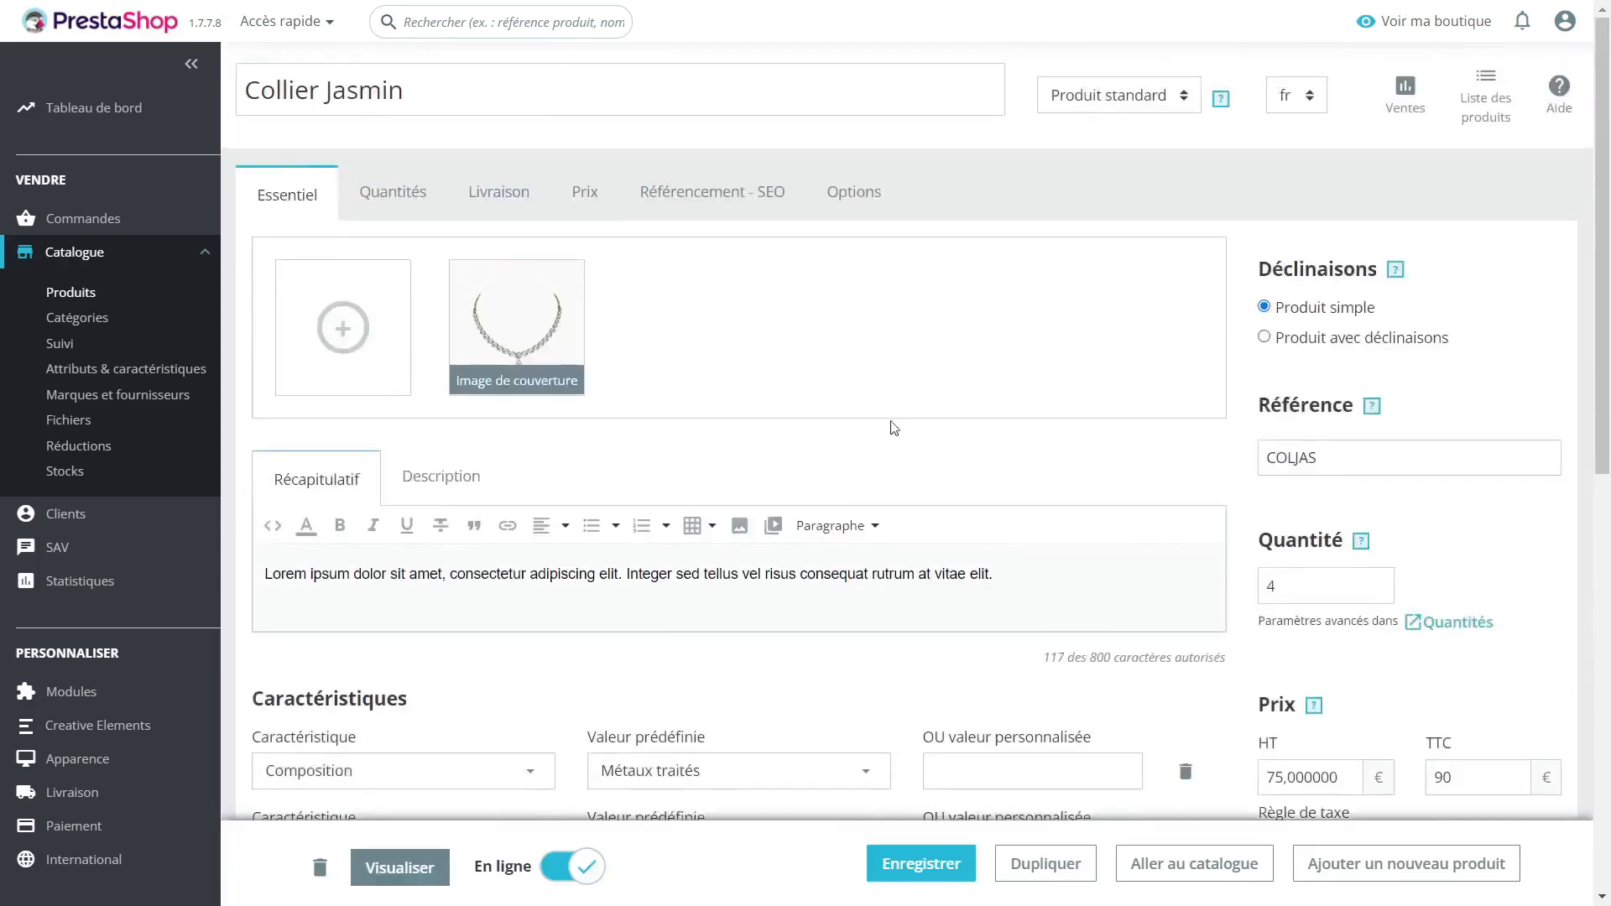
Open the Bagues jumelles product from the product list and display its combinations.
left_click(79, 292)
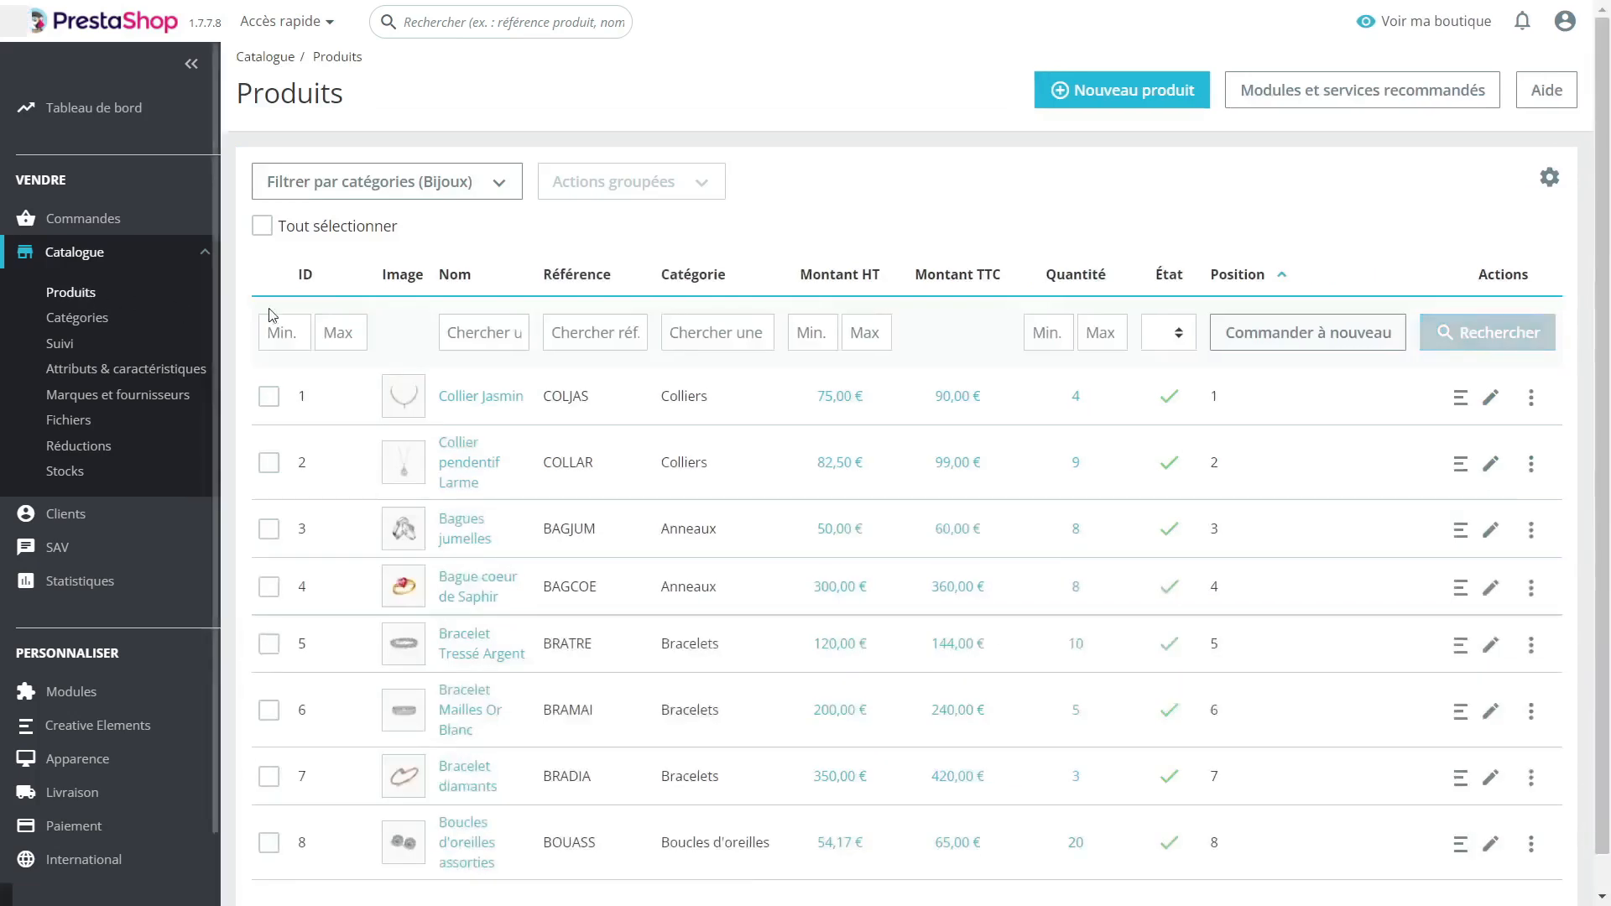
scroll(474, 495, "down", 1)
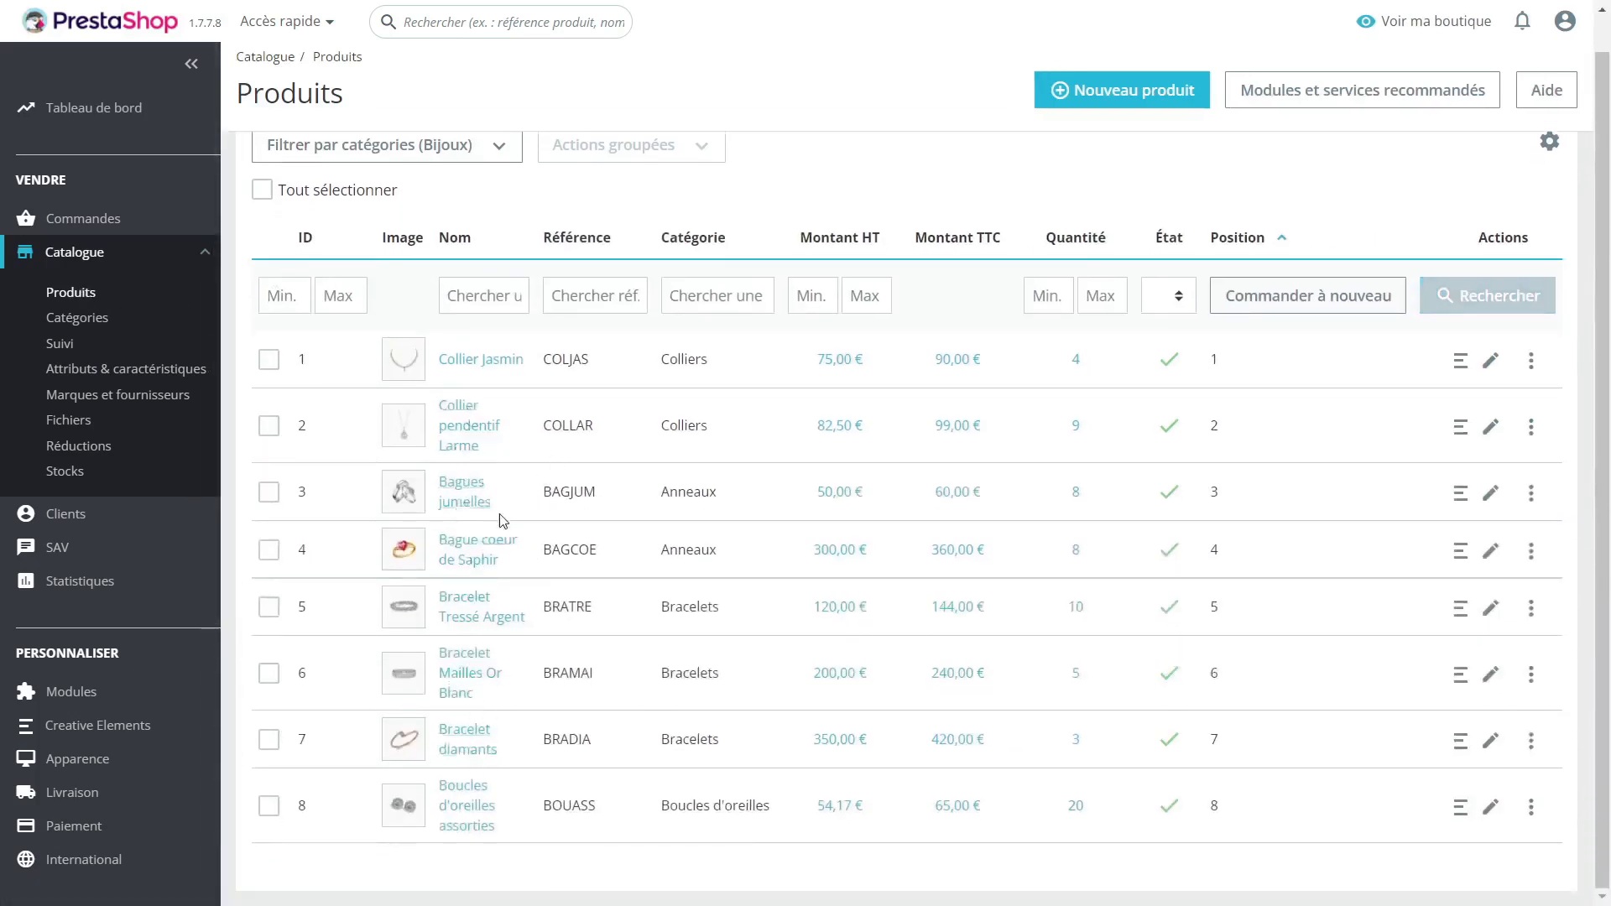
left_click(474, 507)
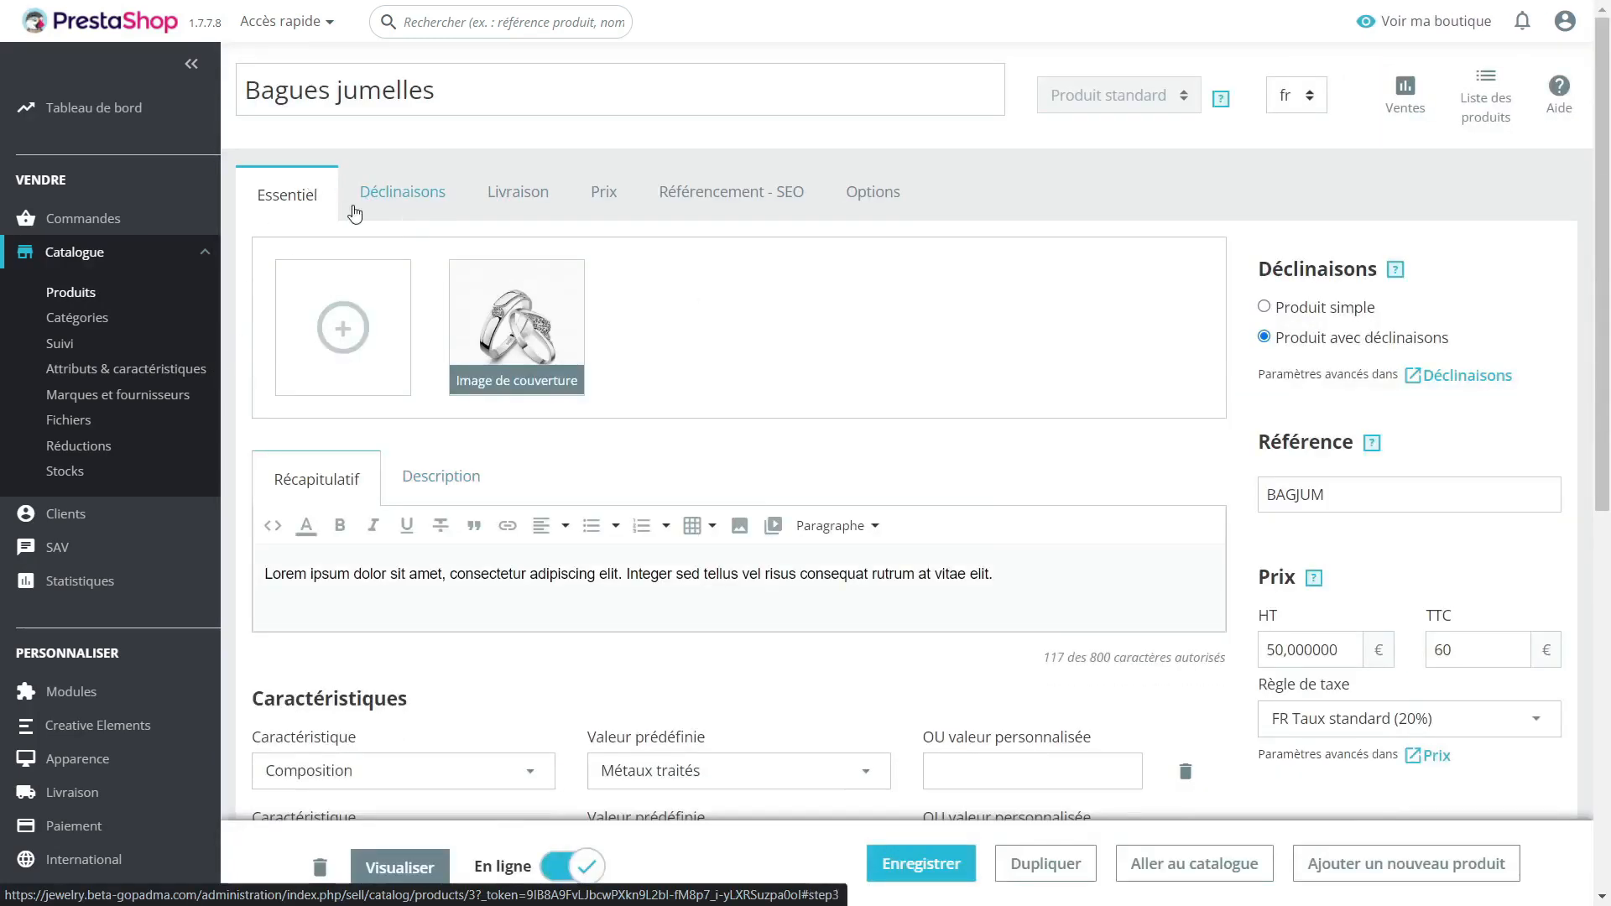
left_click(396, 191)
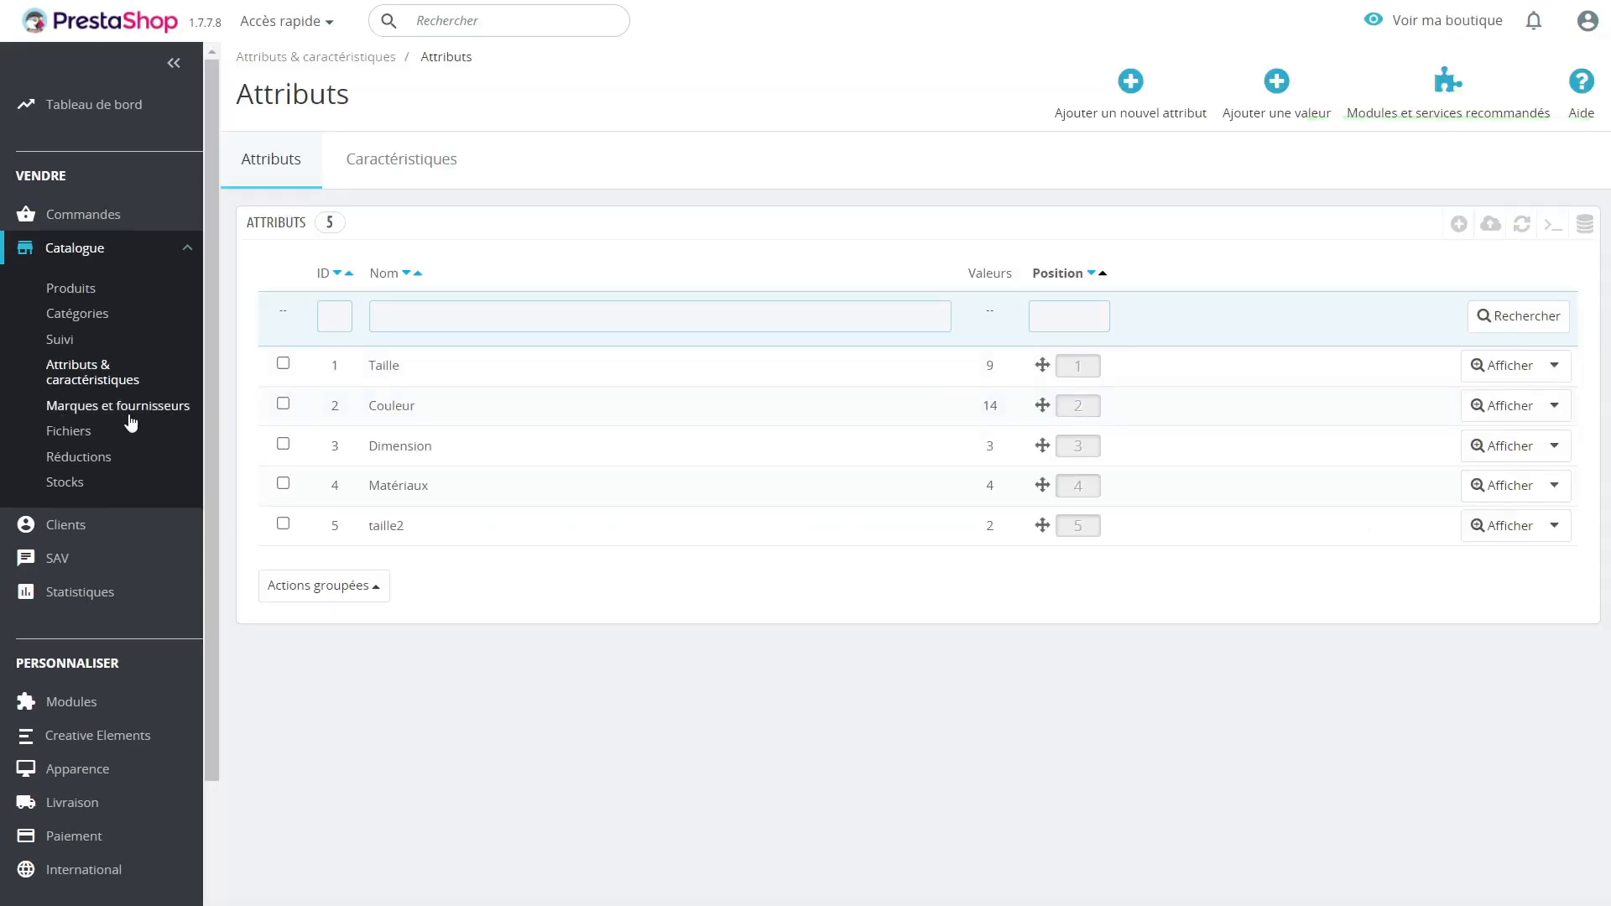
Open the brands and suppliers section of the catalogue and look over the brands and their addresses.
scroll(163, 335, "down", 2)
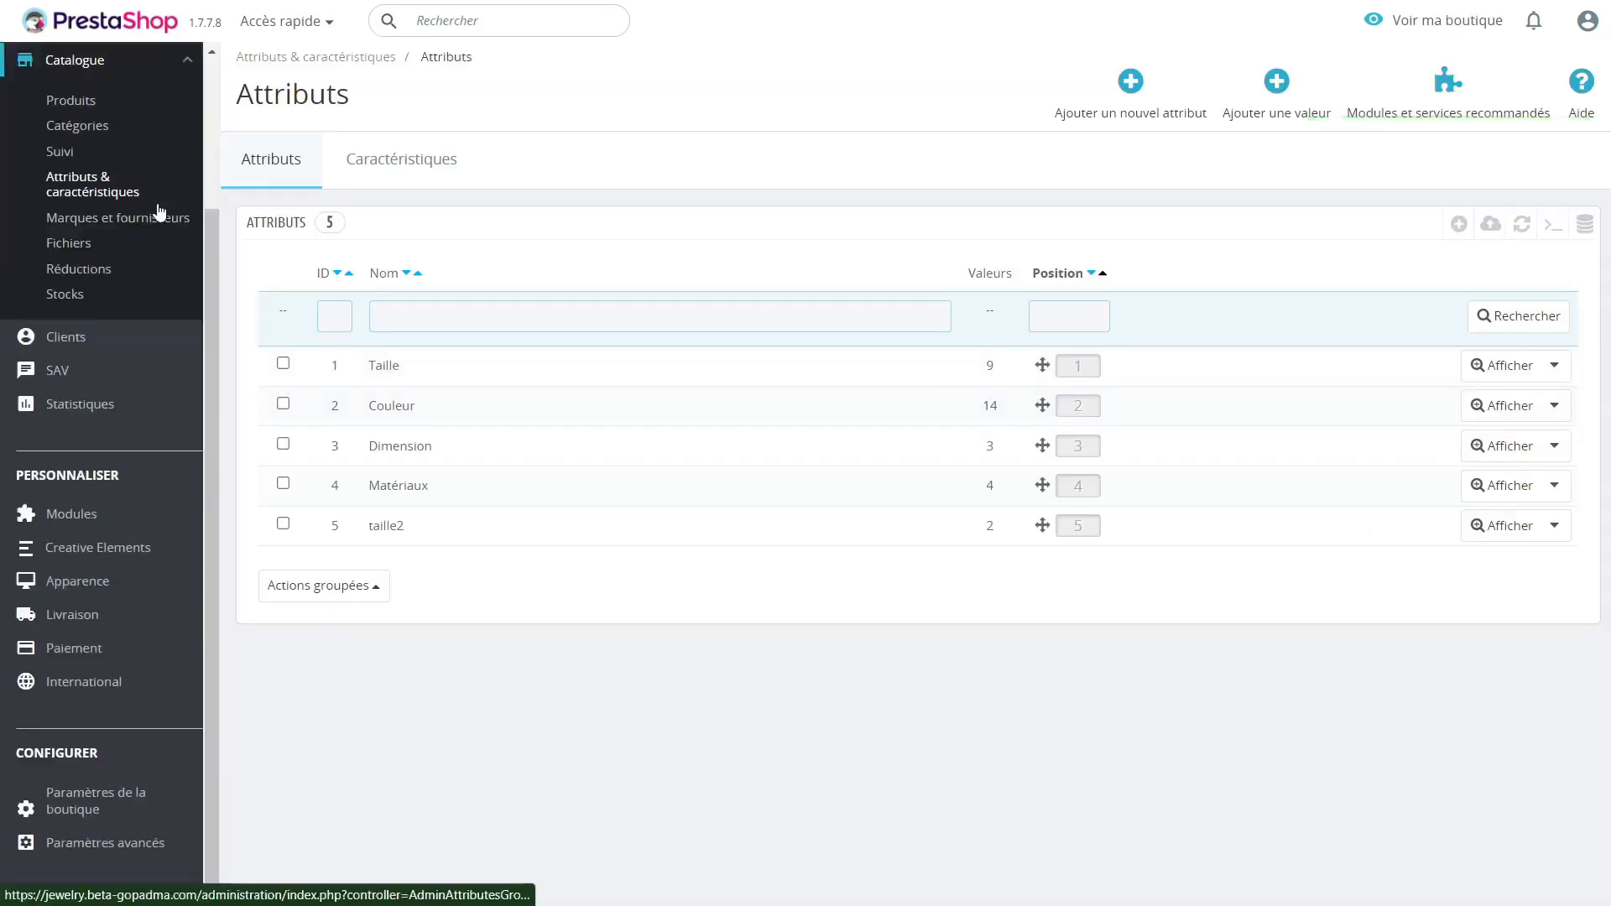
scroll(151, 218, "up", 2)
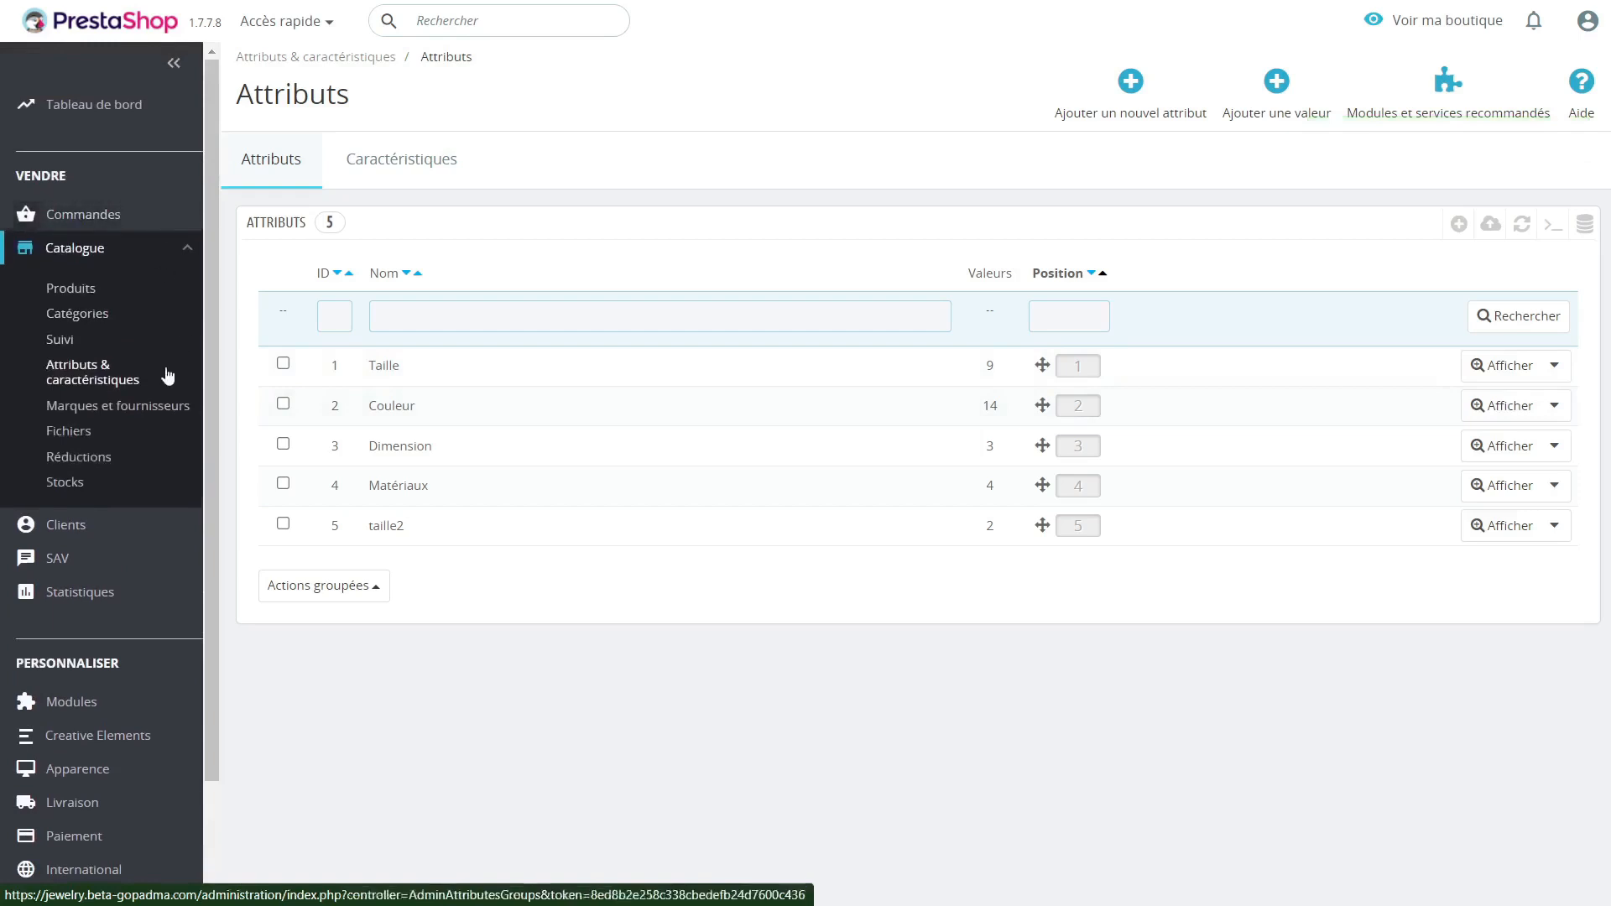
left_click(146, 409)
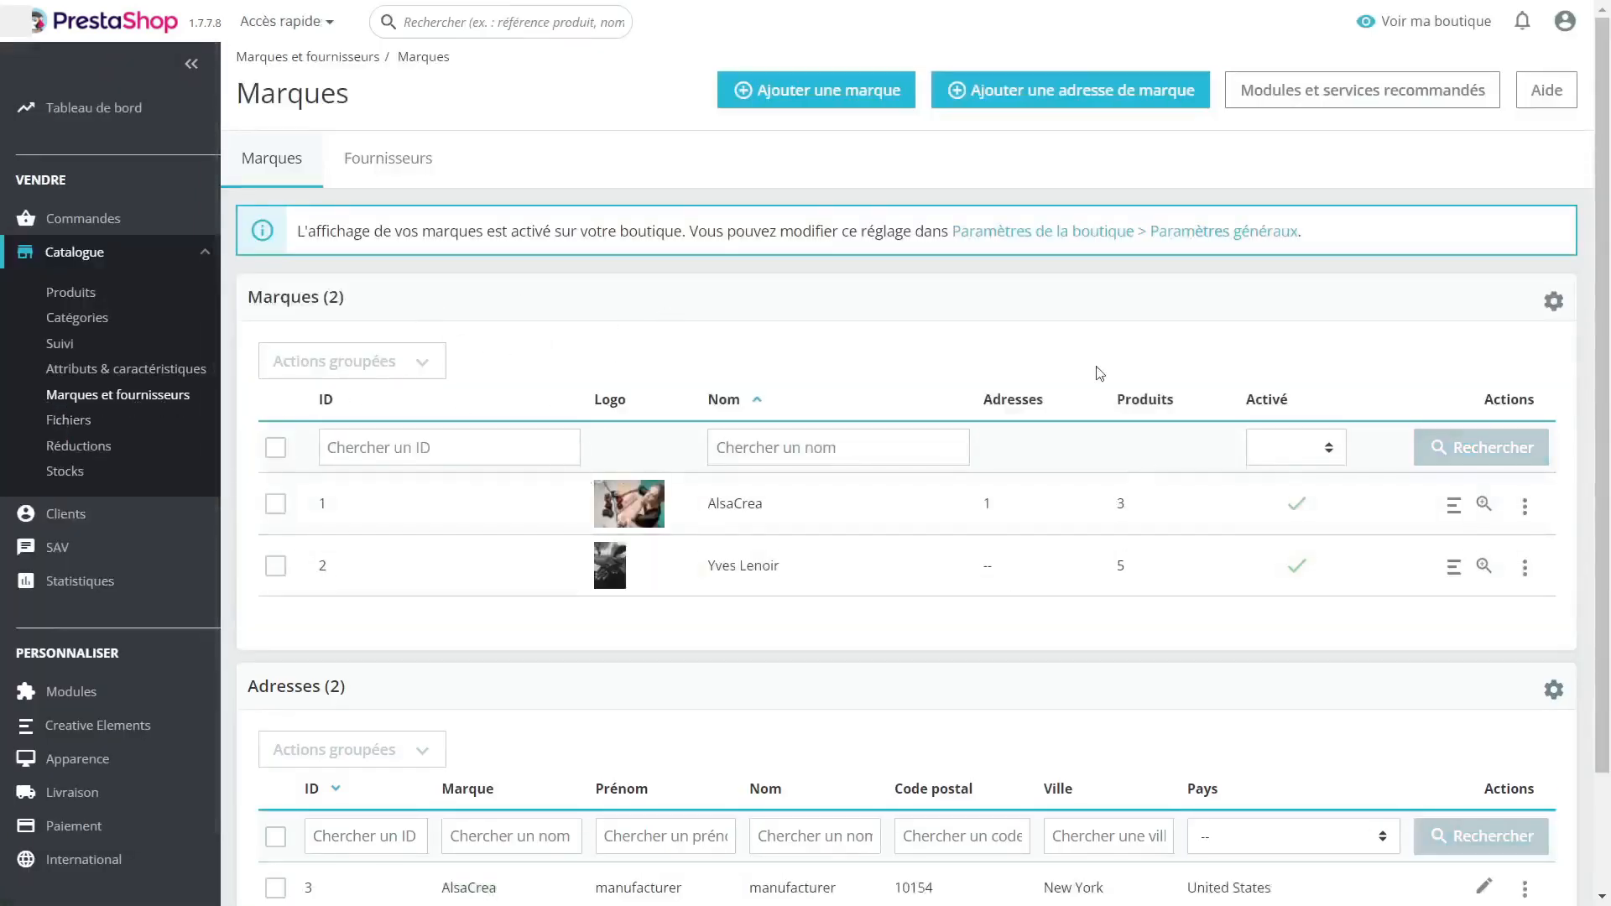
scroll(819, 403, "down", 1)
scroll(789, 393, "up", 1)
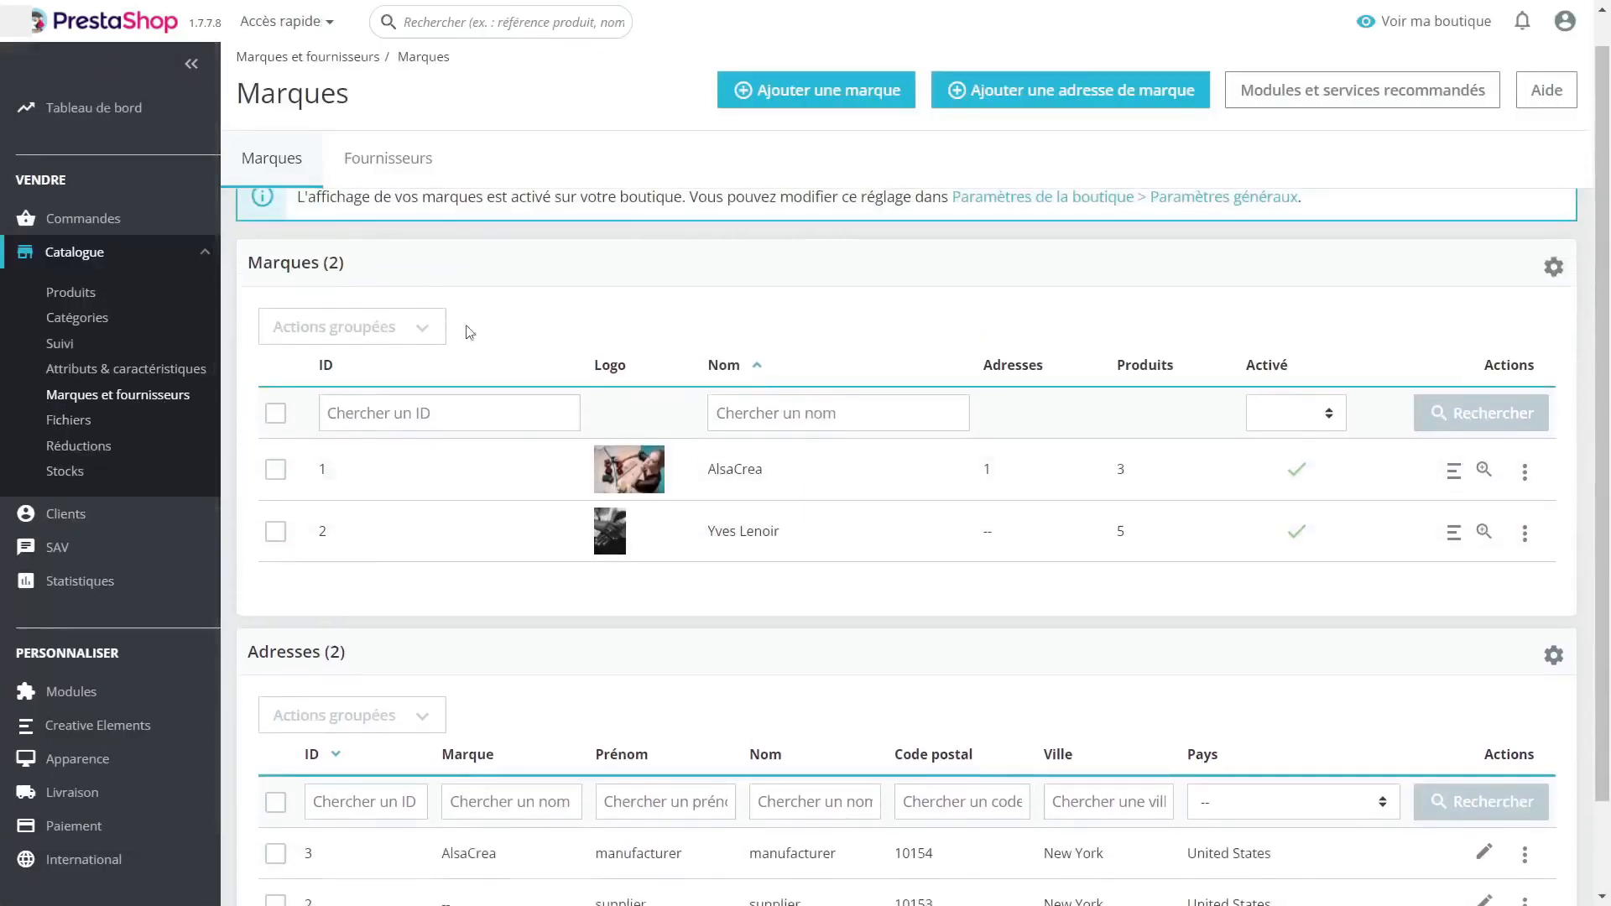
Open the form for adding a new brand and review its fields, from name and description to logo, meta data and activation.
left_click(833, 97)
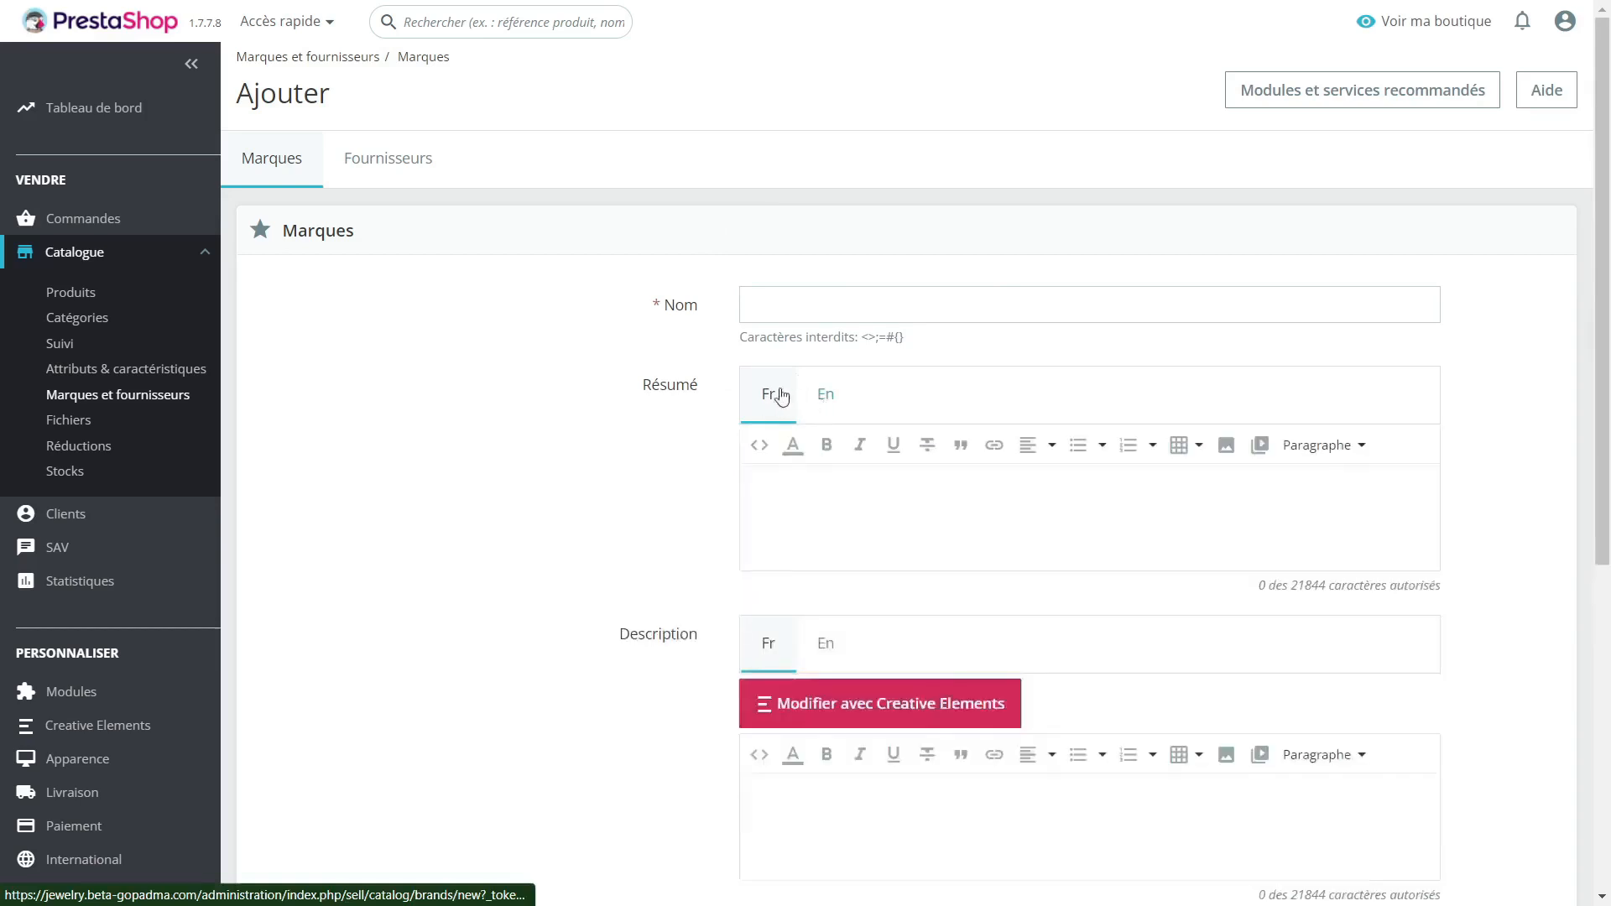
scroll(834, 402, "down", 1)
scroll(873, 512, "down", 2)
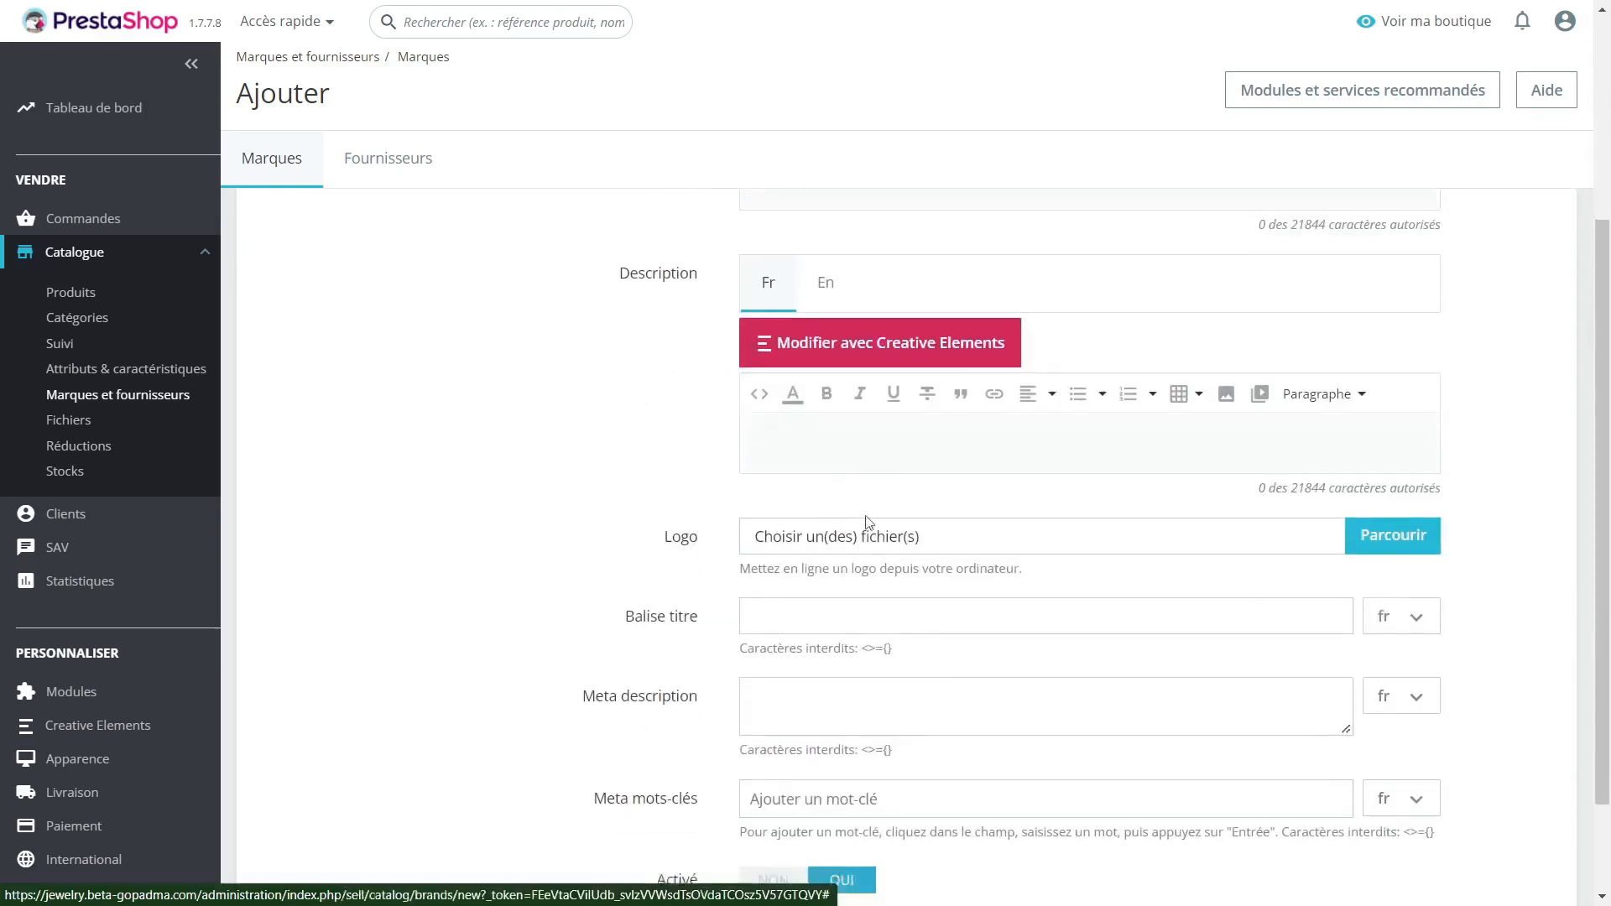
scroll(843, 539, "down", 1)
scroll(844, 539, "down", 1)
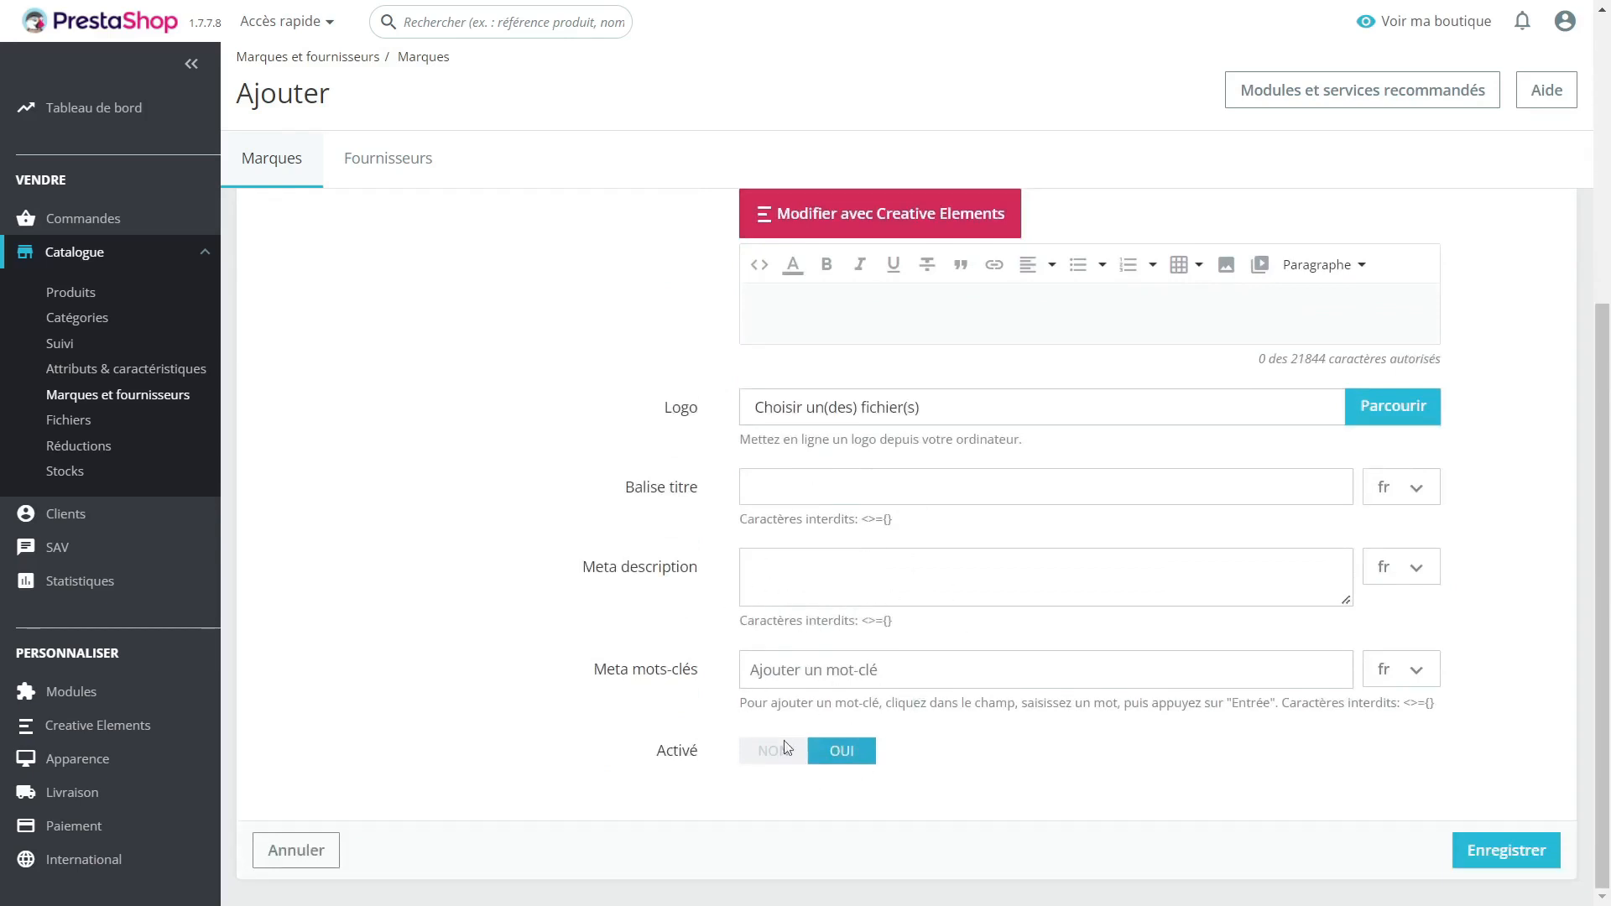
scroll(931, 520, "up", 5)
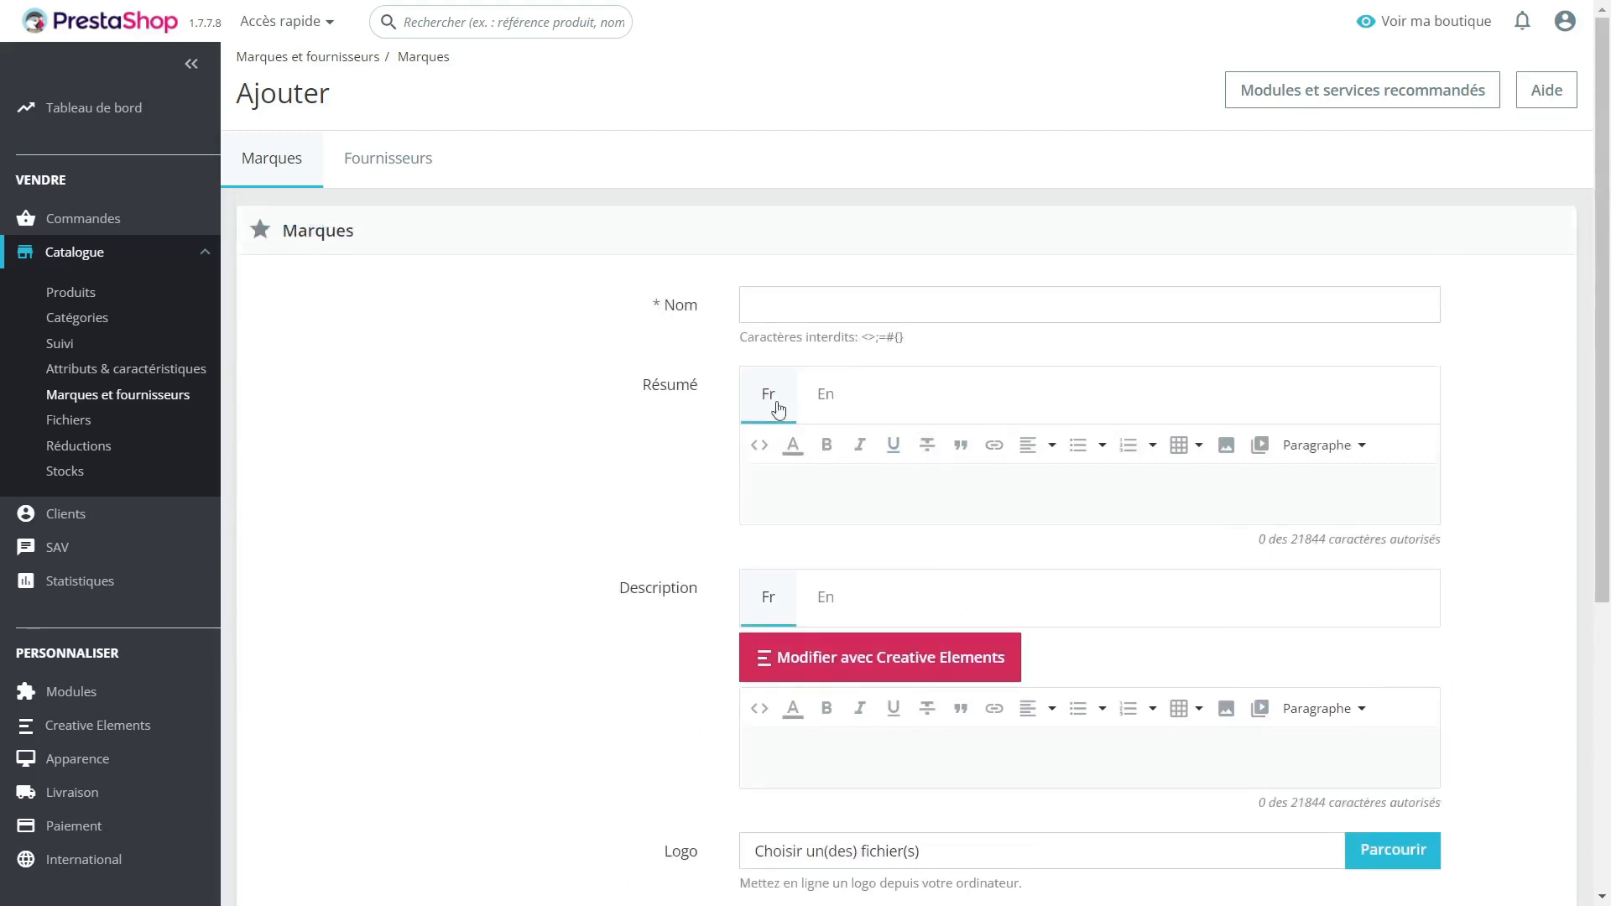
scroll(979, 634, "down", 5)
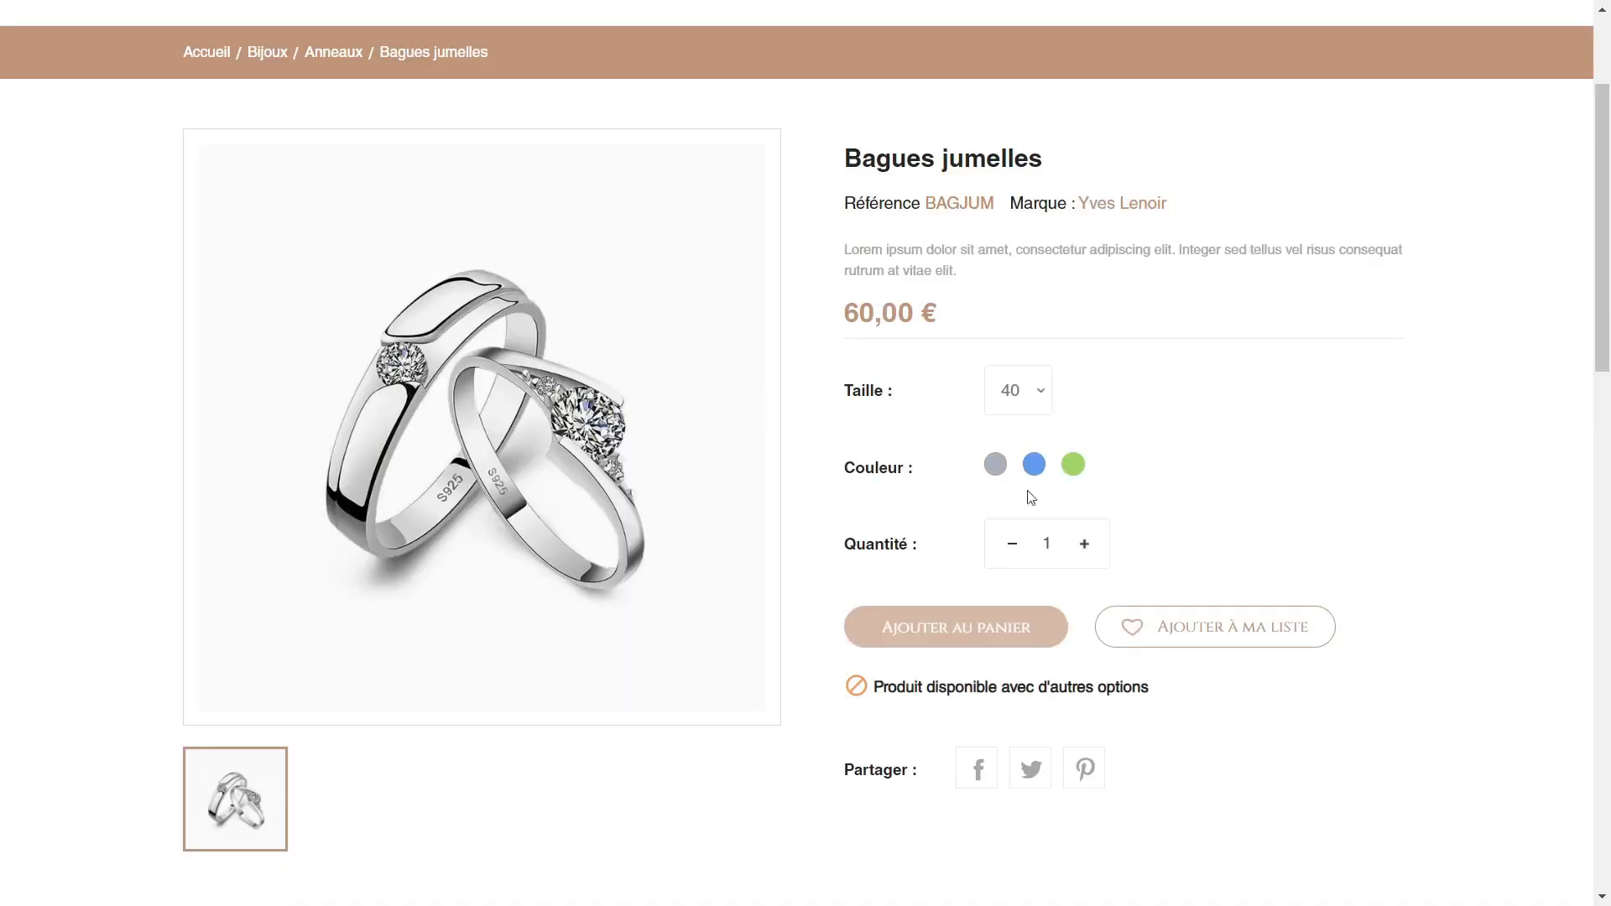
On the storefront, examine the description and products on the Bagues jumelles brand's page, and open the list of all brands.
scroll(776, 471, "up", 3)
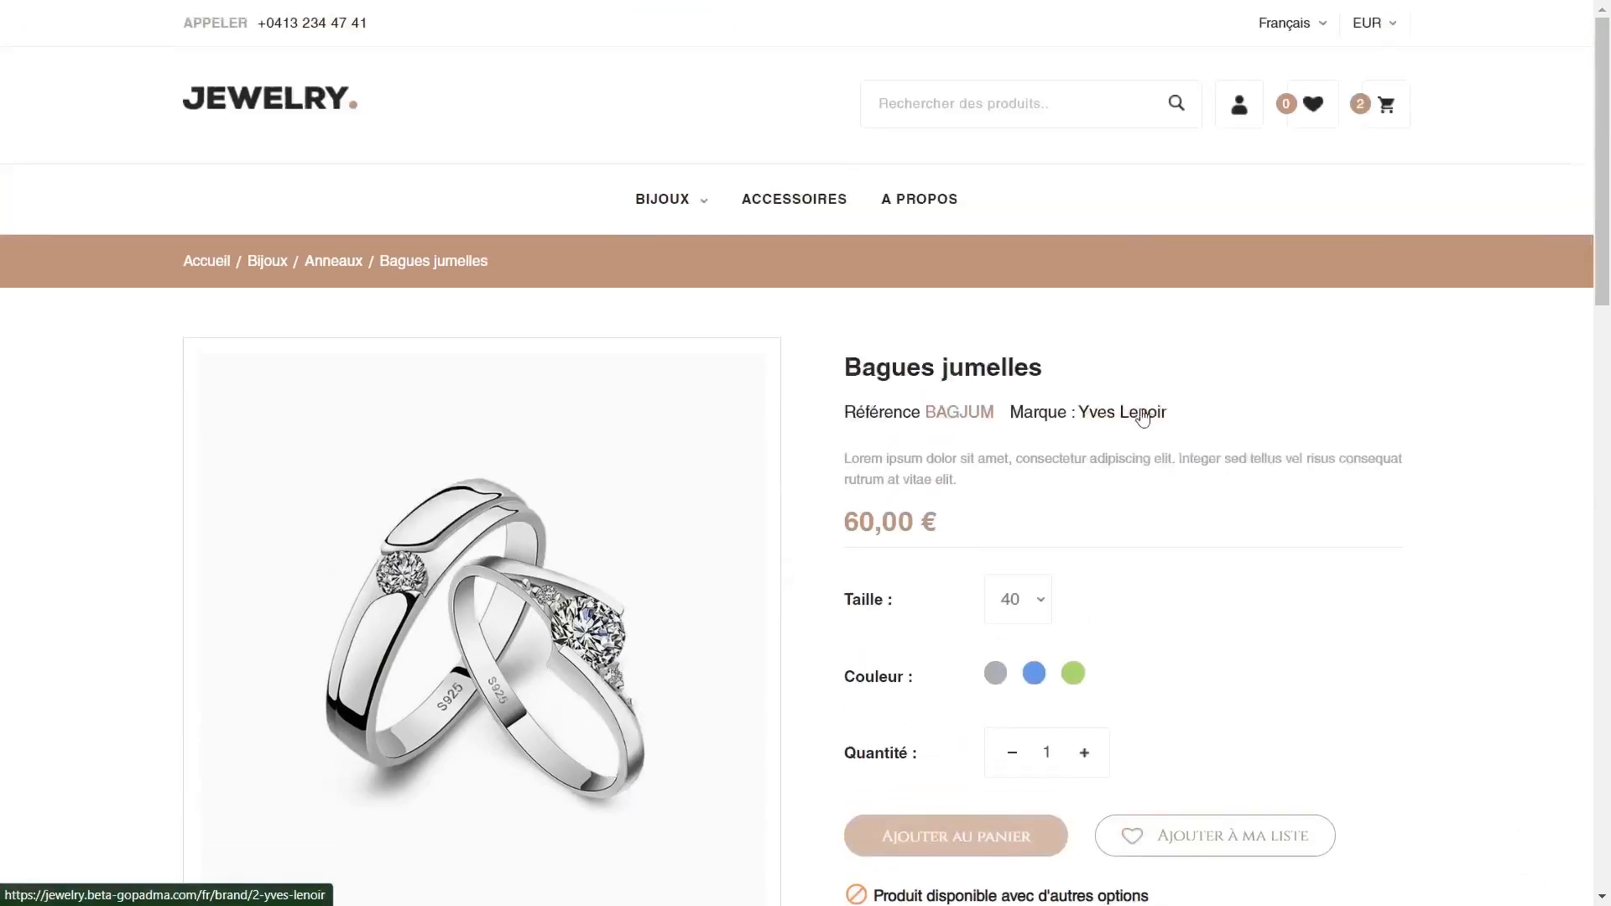
left_click(1143, 418)
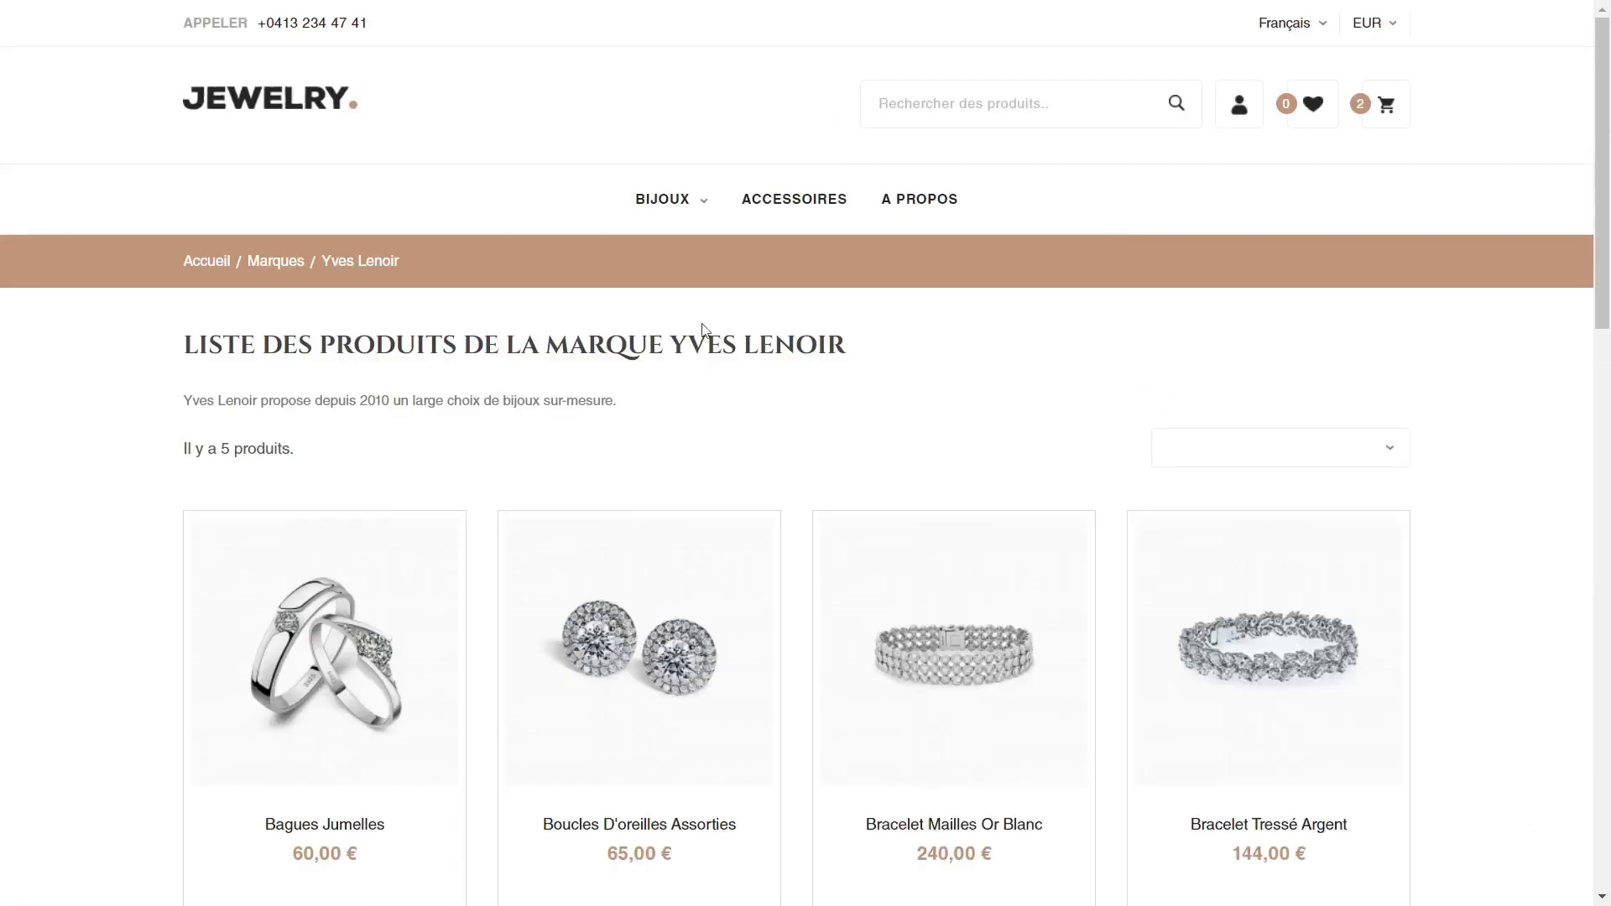
left_click_drag(222, 397, 716, 366)
left_click(755, 399)
scroll(624, 357, "down", 3)
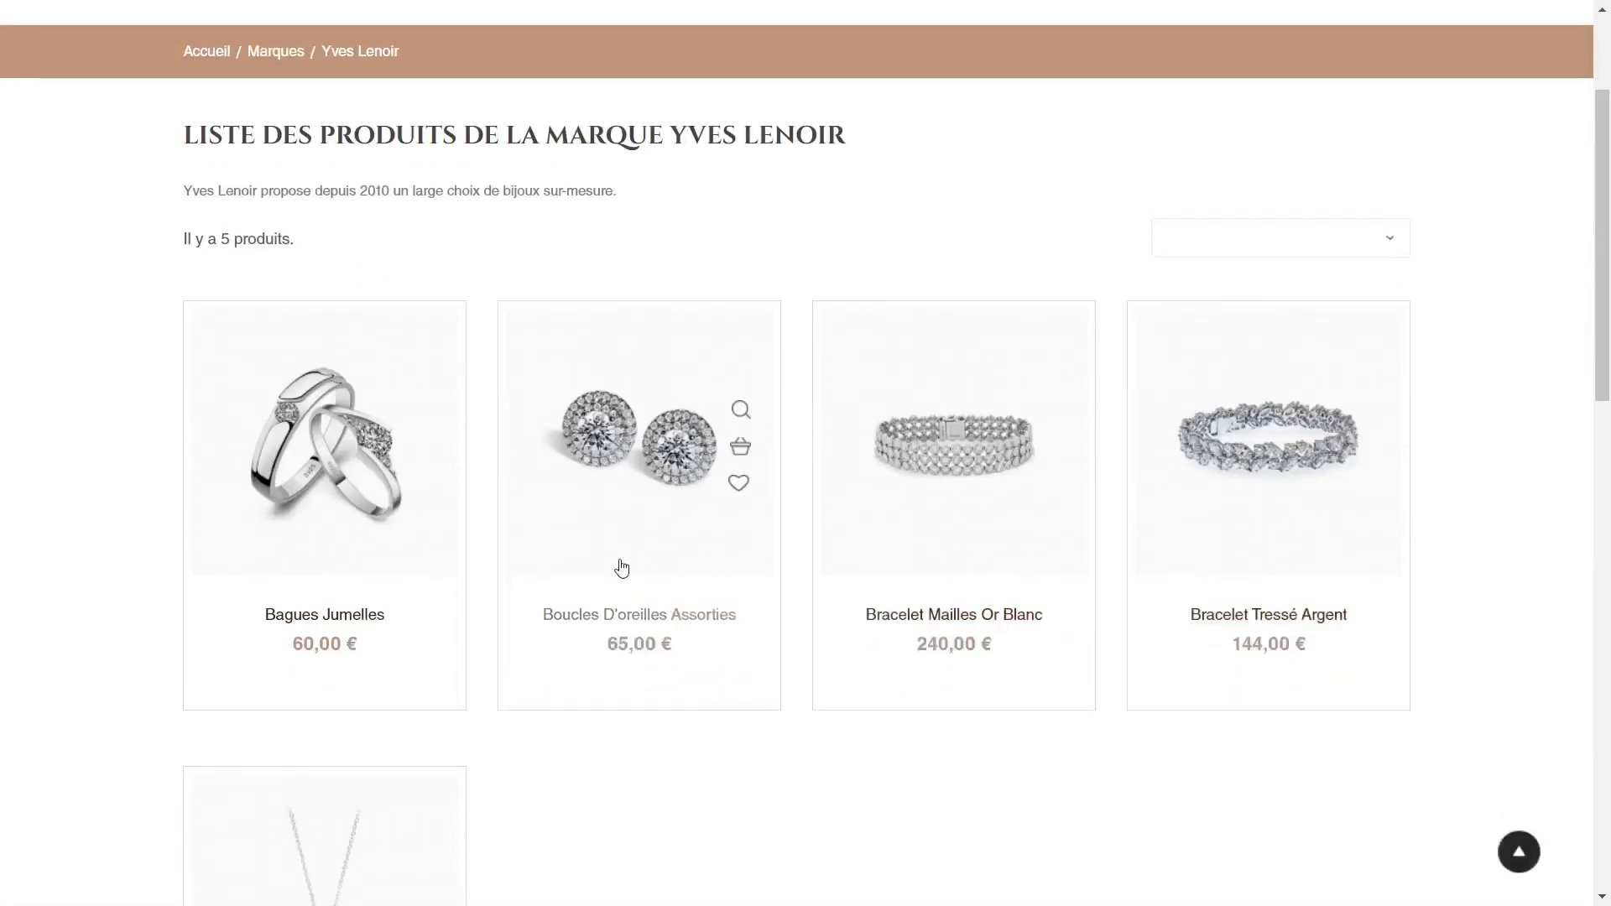
scroll(622, 568, "up", 3)
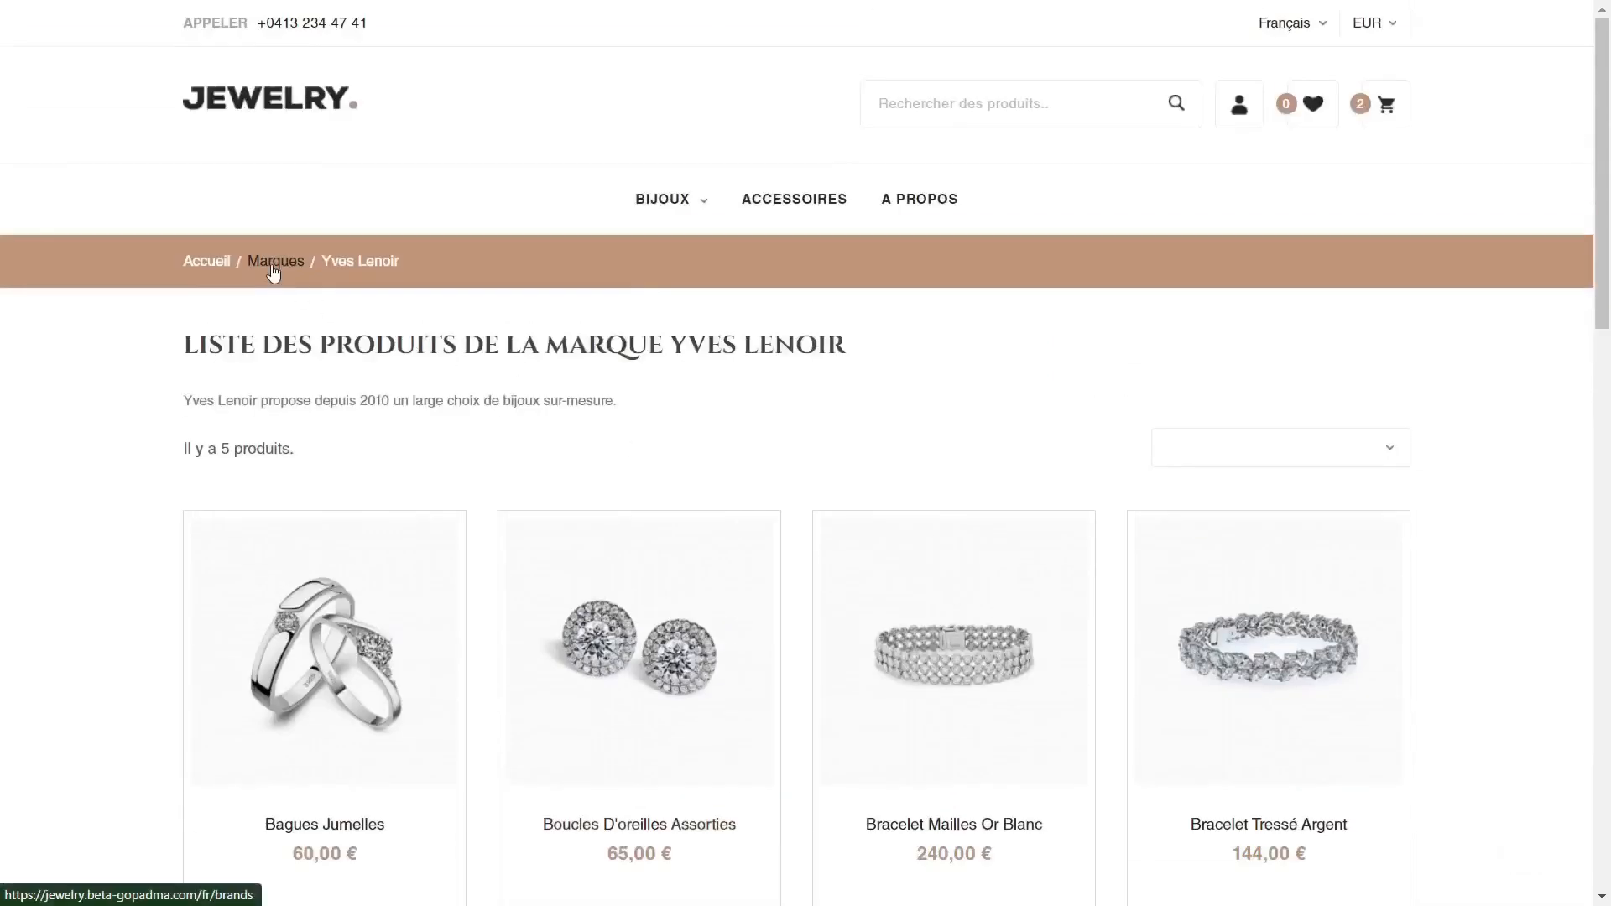
left_click(275, 262)
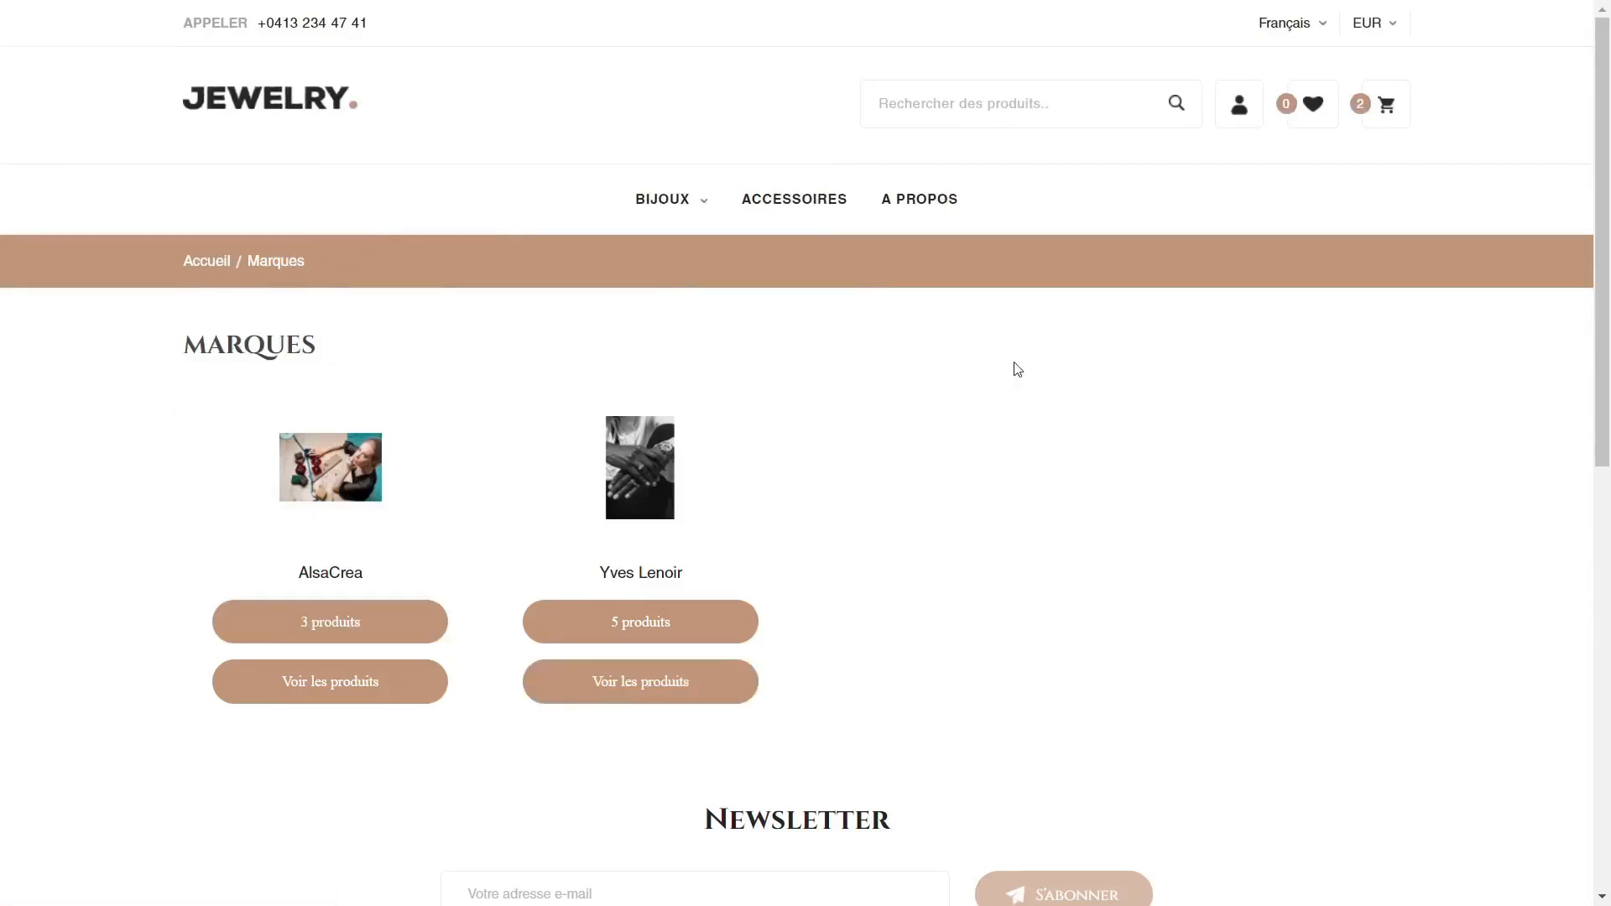
Return to the back office, leave the new brand form without saving and open the suppliers list.
key("ctrl+Tab")
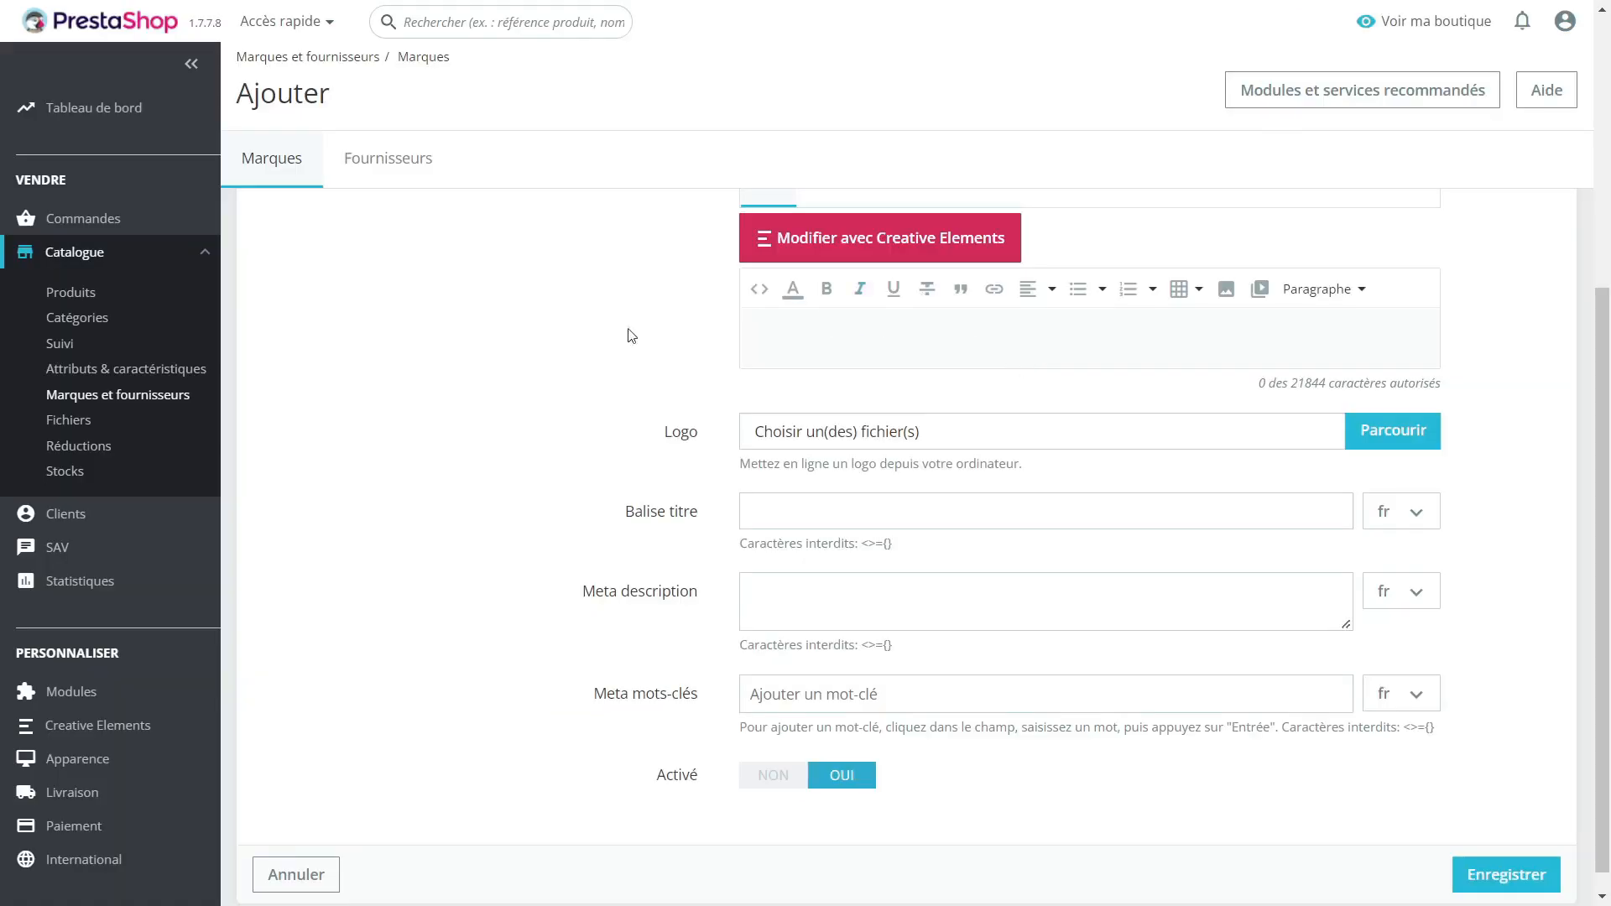
scroll(632, 336, "up", 1)
key("alt+Left")
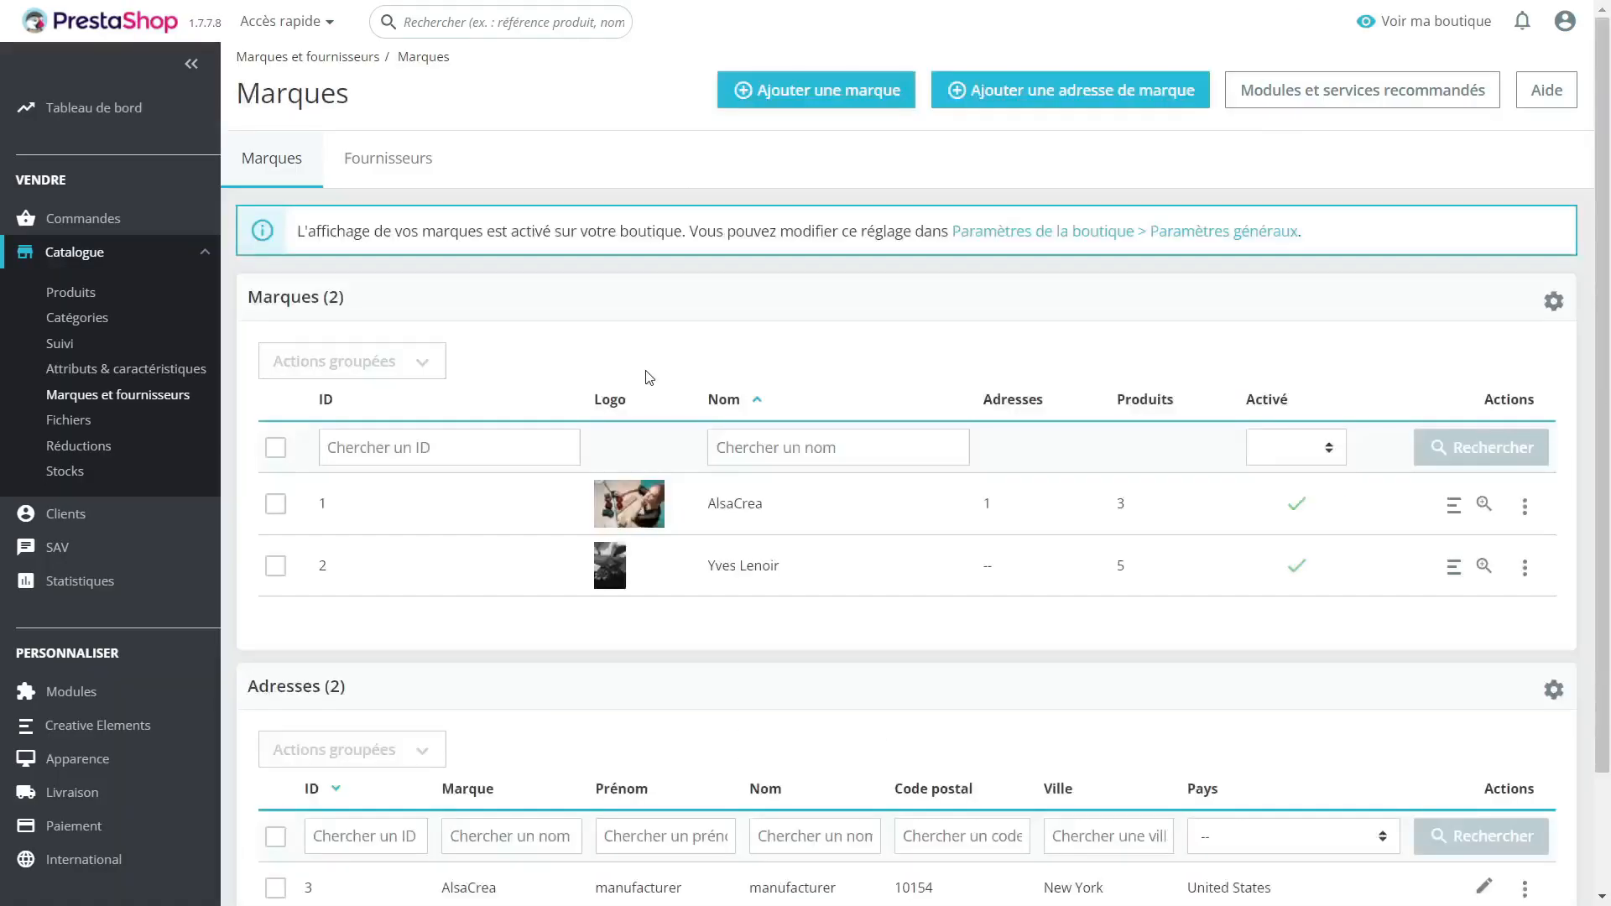
left_click(401, 167)
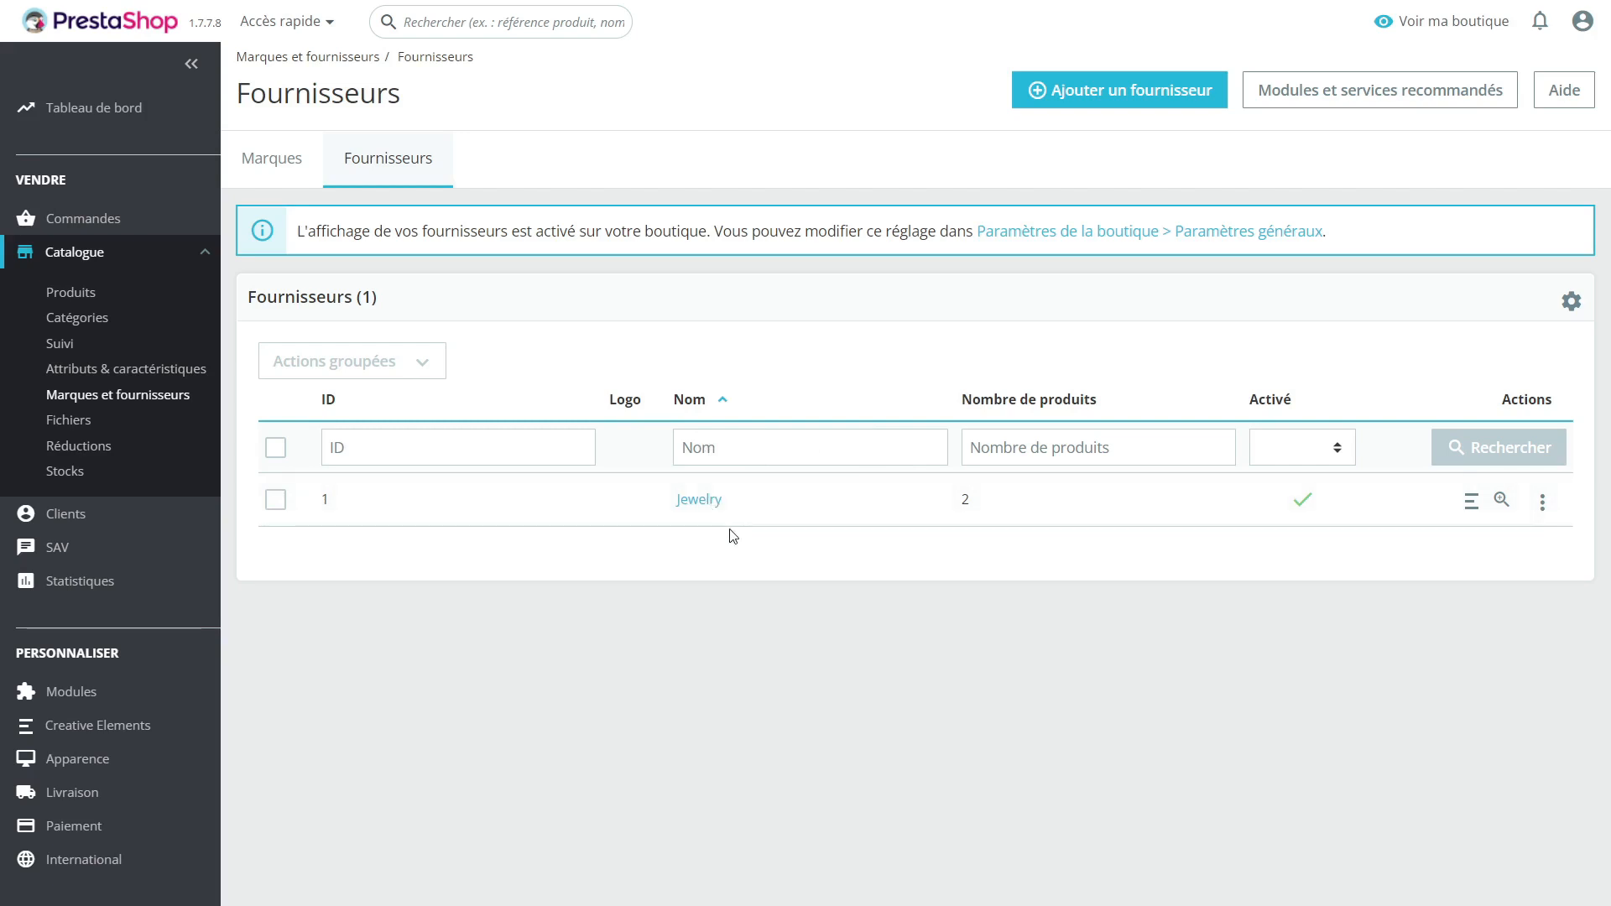
Open the Jewelry supplier for editing and review its fields, from name, description and contact details to logo, meta data and activation.
left_click(1542, 503)
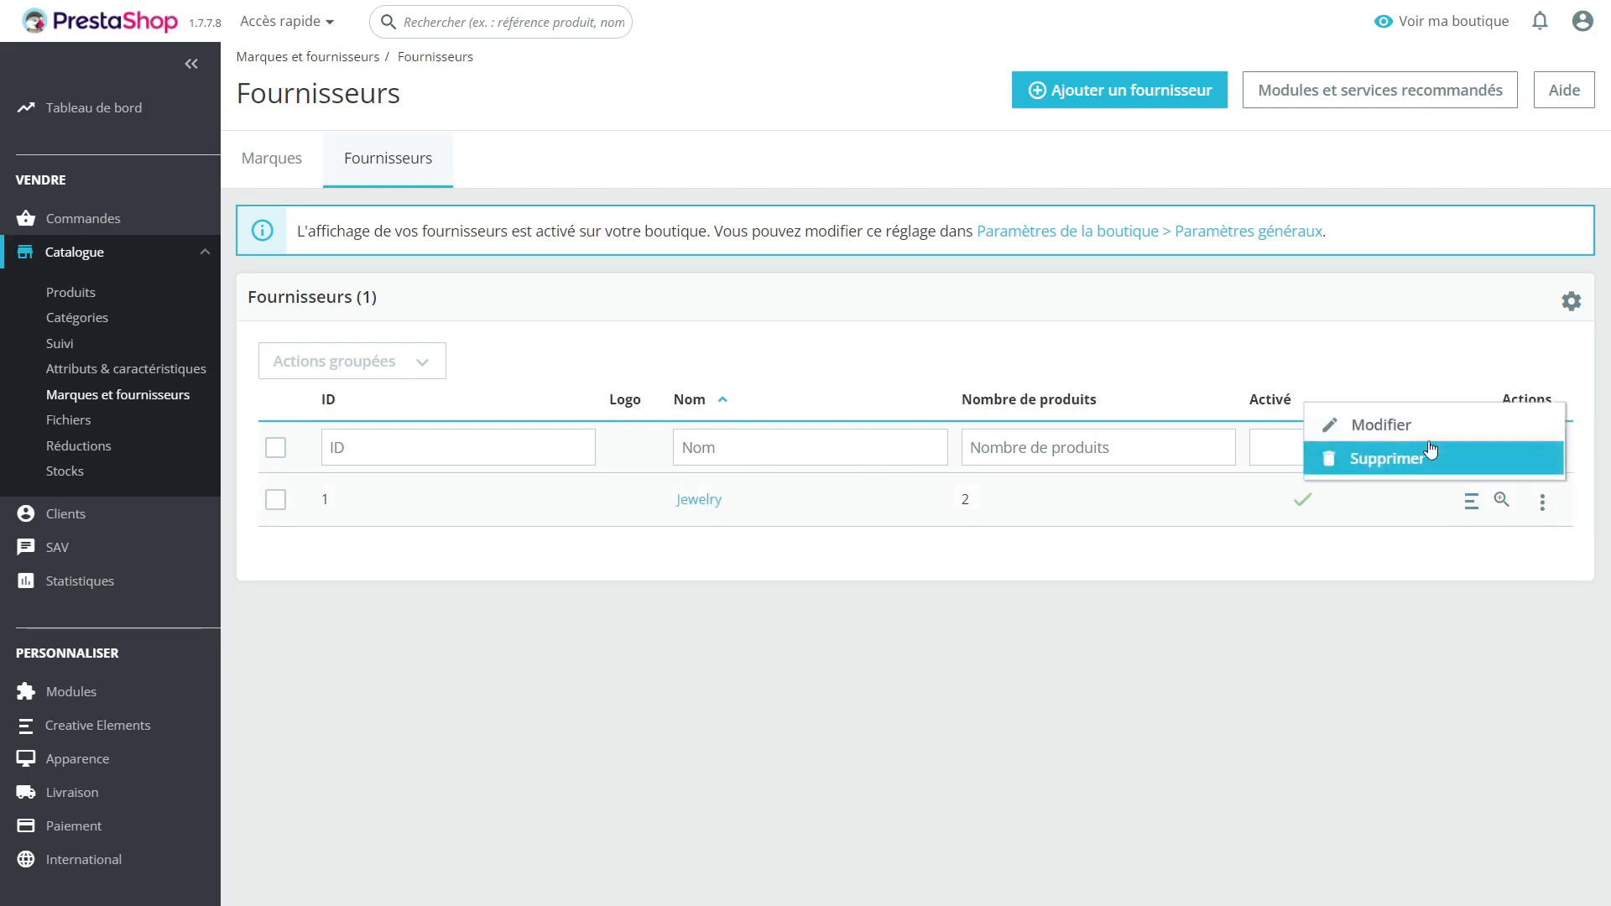
left_click(1417, 433)
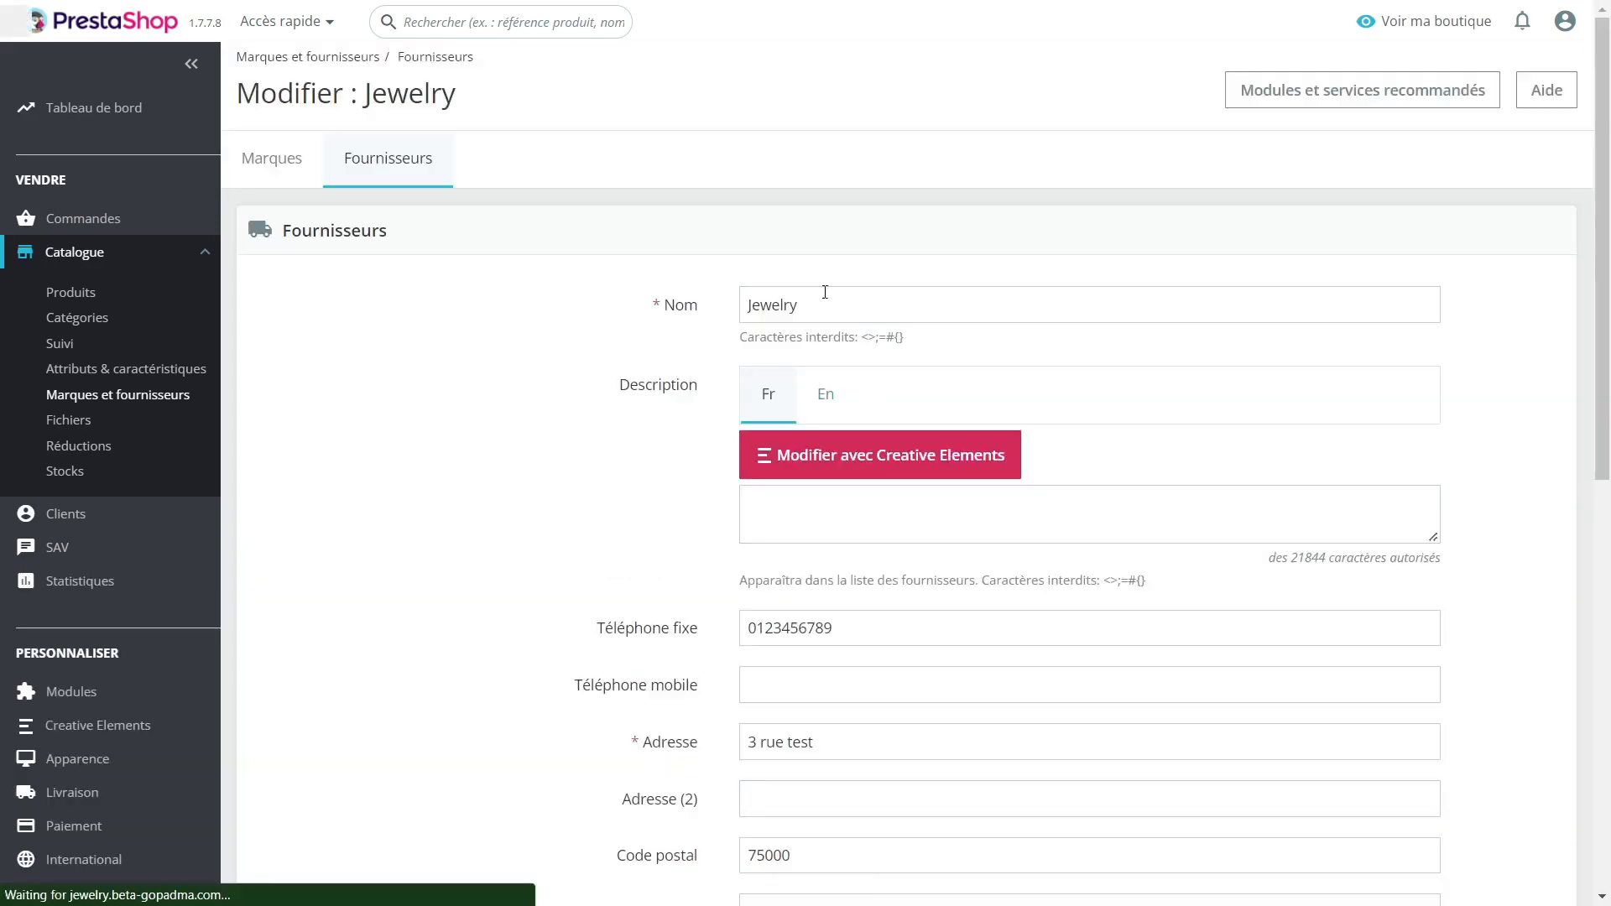
left_click(883, 306)
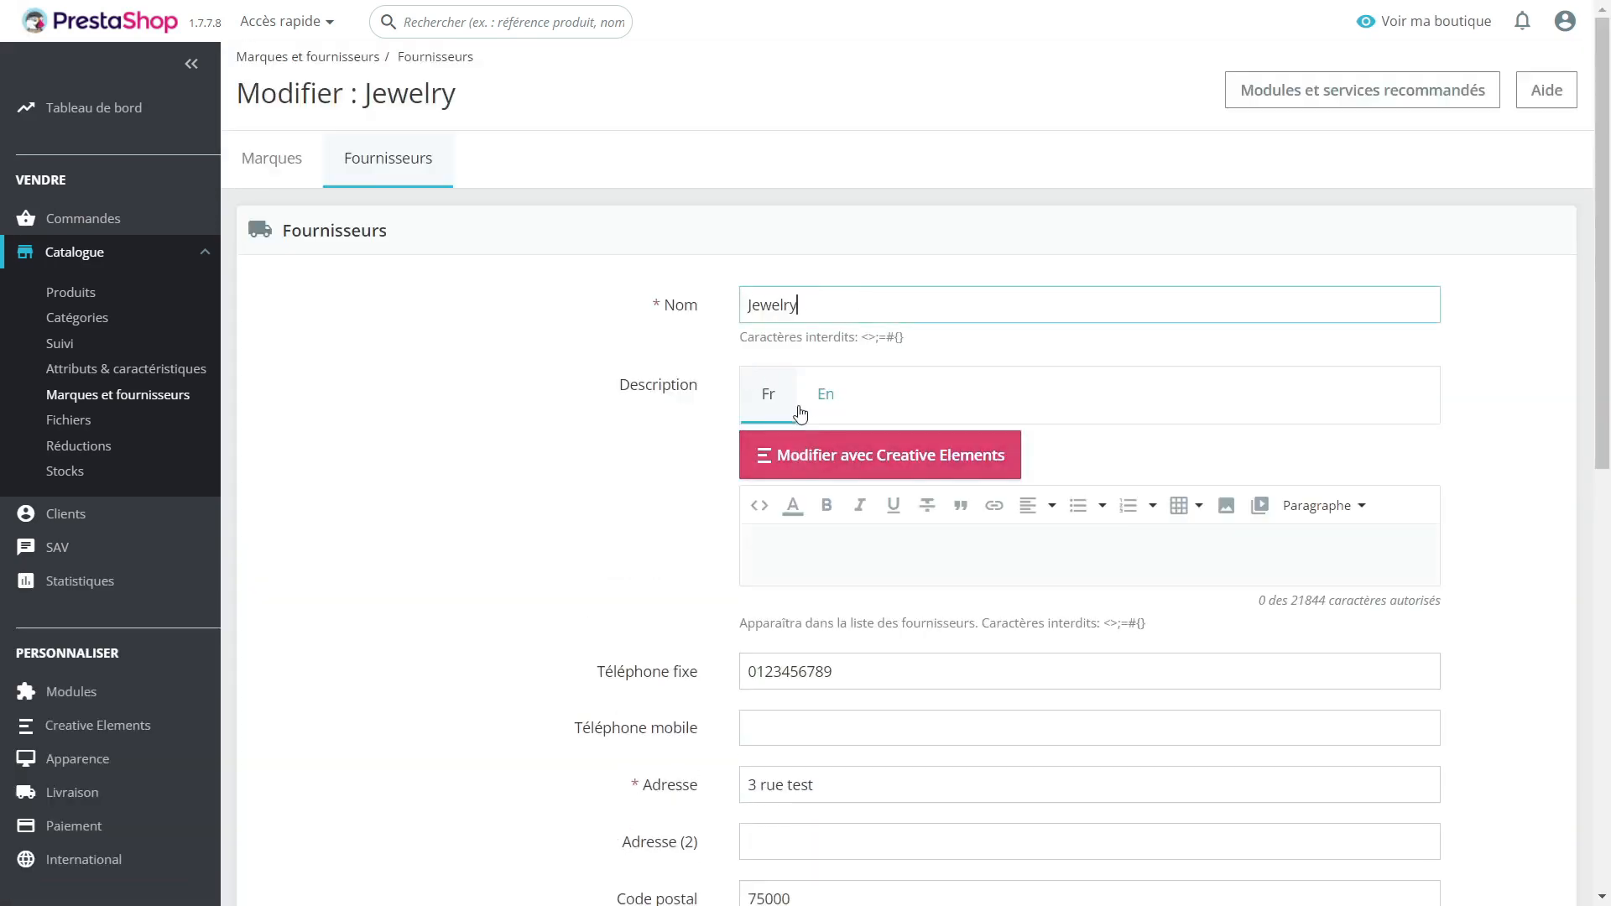
scroll(939, 478, "down", 3)
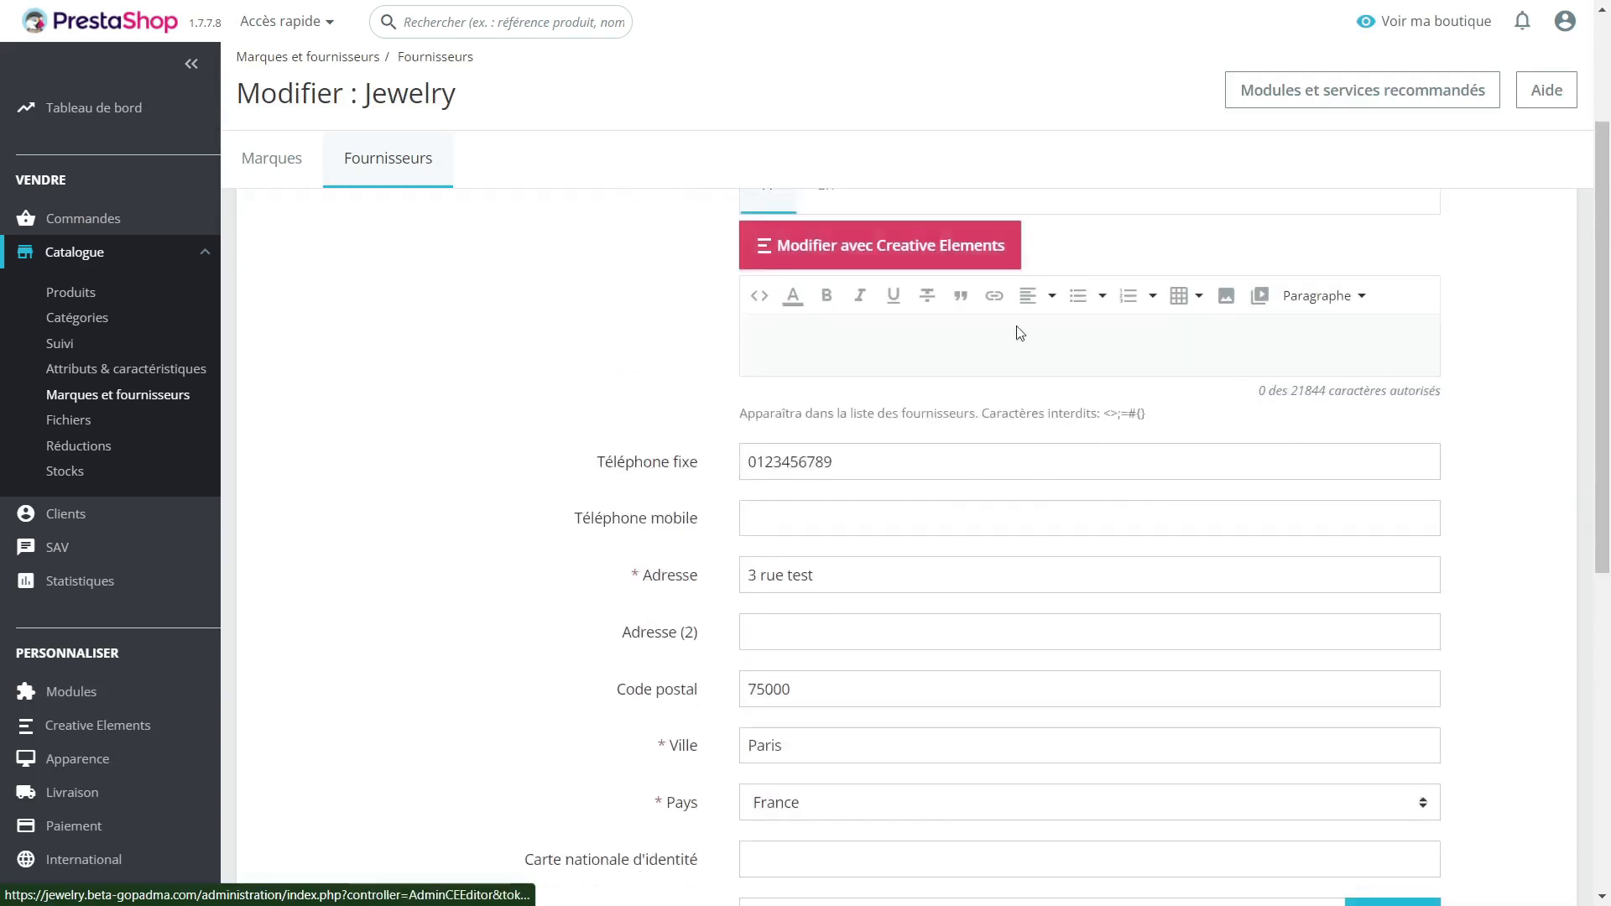
scroll(830, 461, "down", 4)
scroll(997, 449, "up", 2)
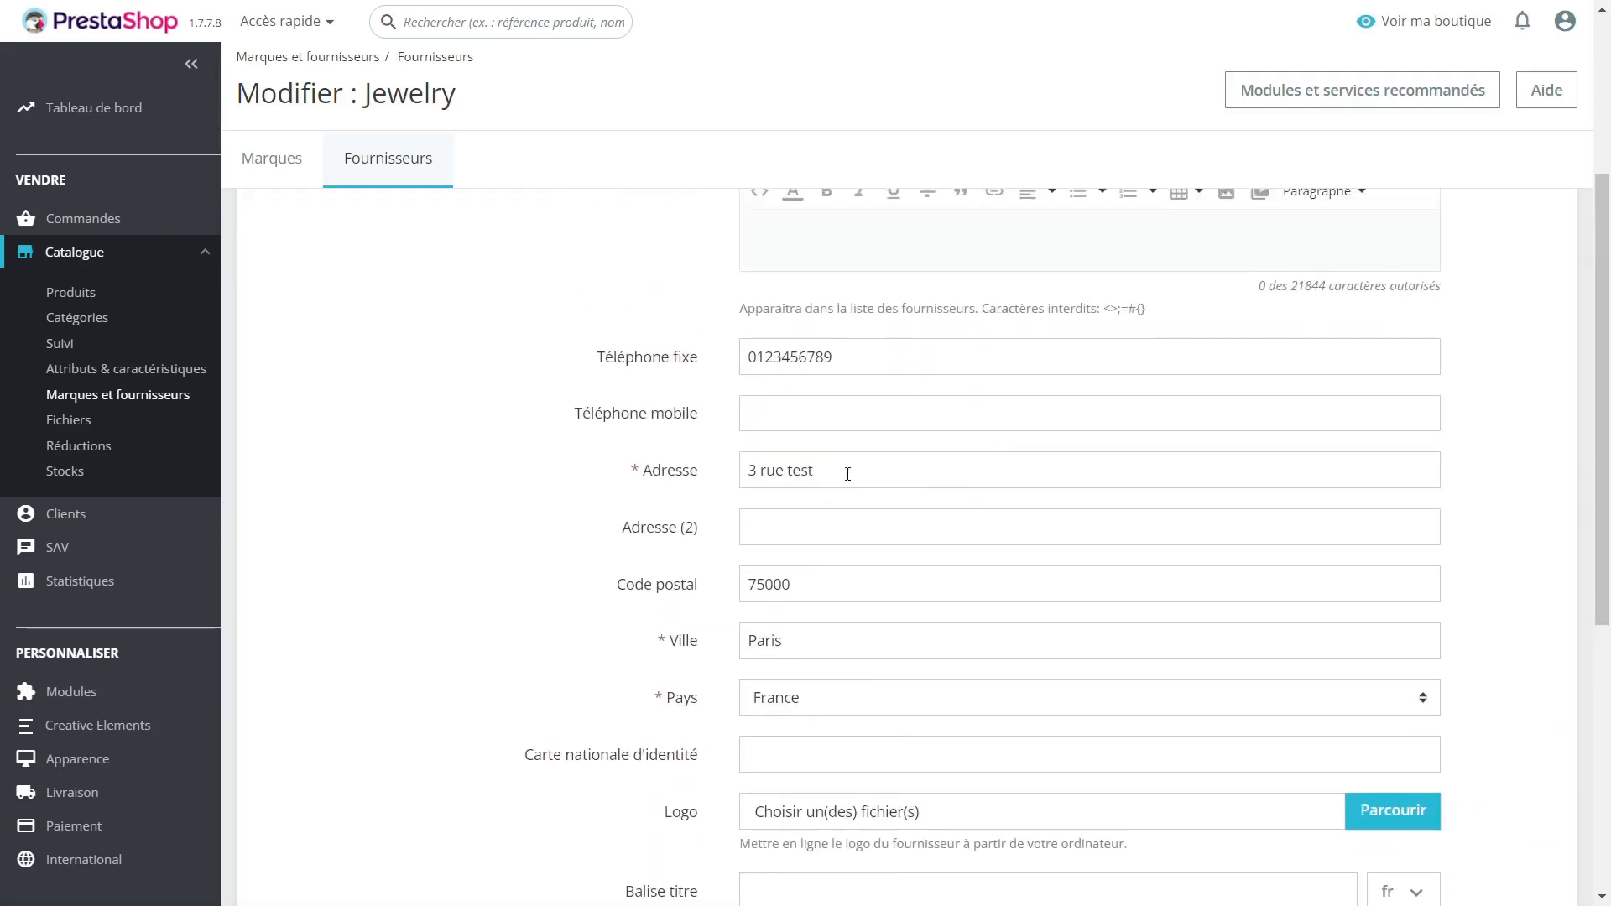
scroll(854, 445, "down", 5)
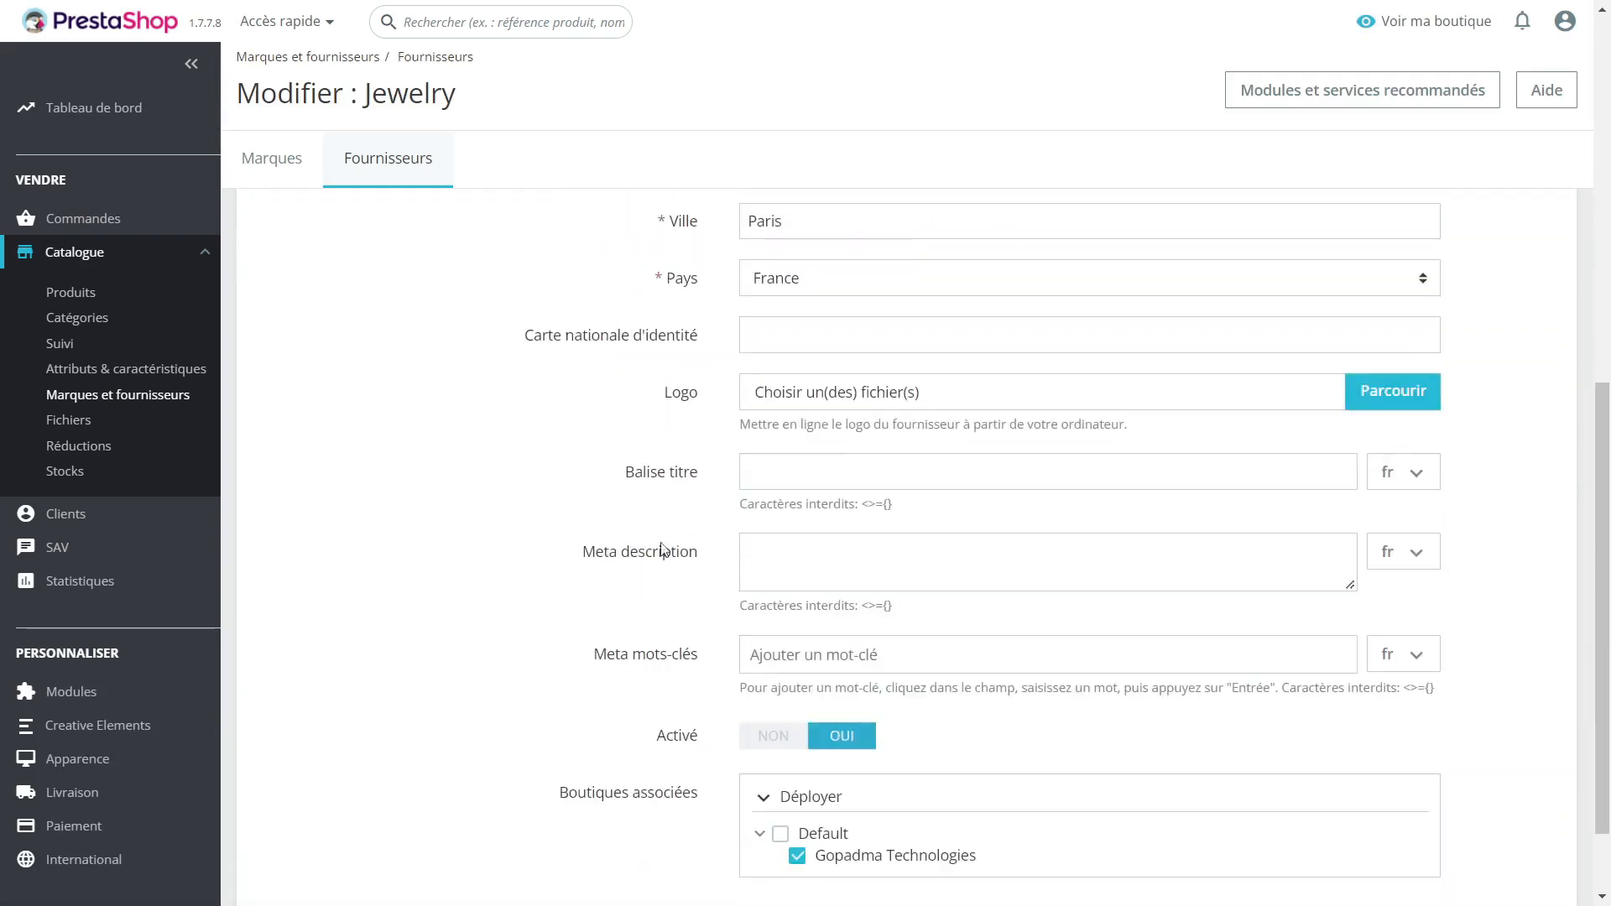
scroll(890, 440, "down", 2)
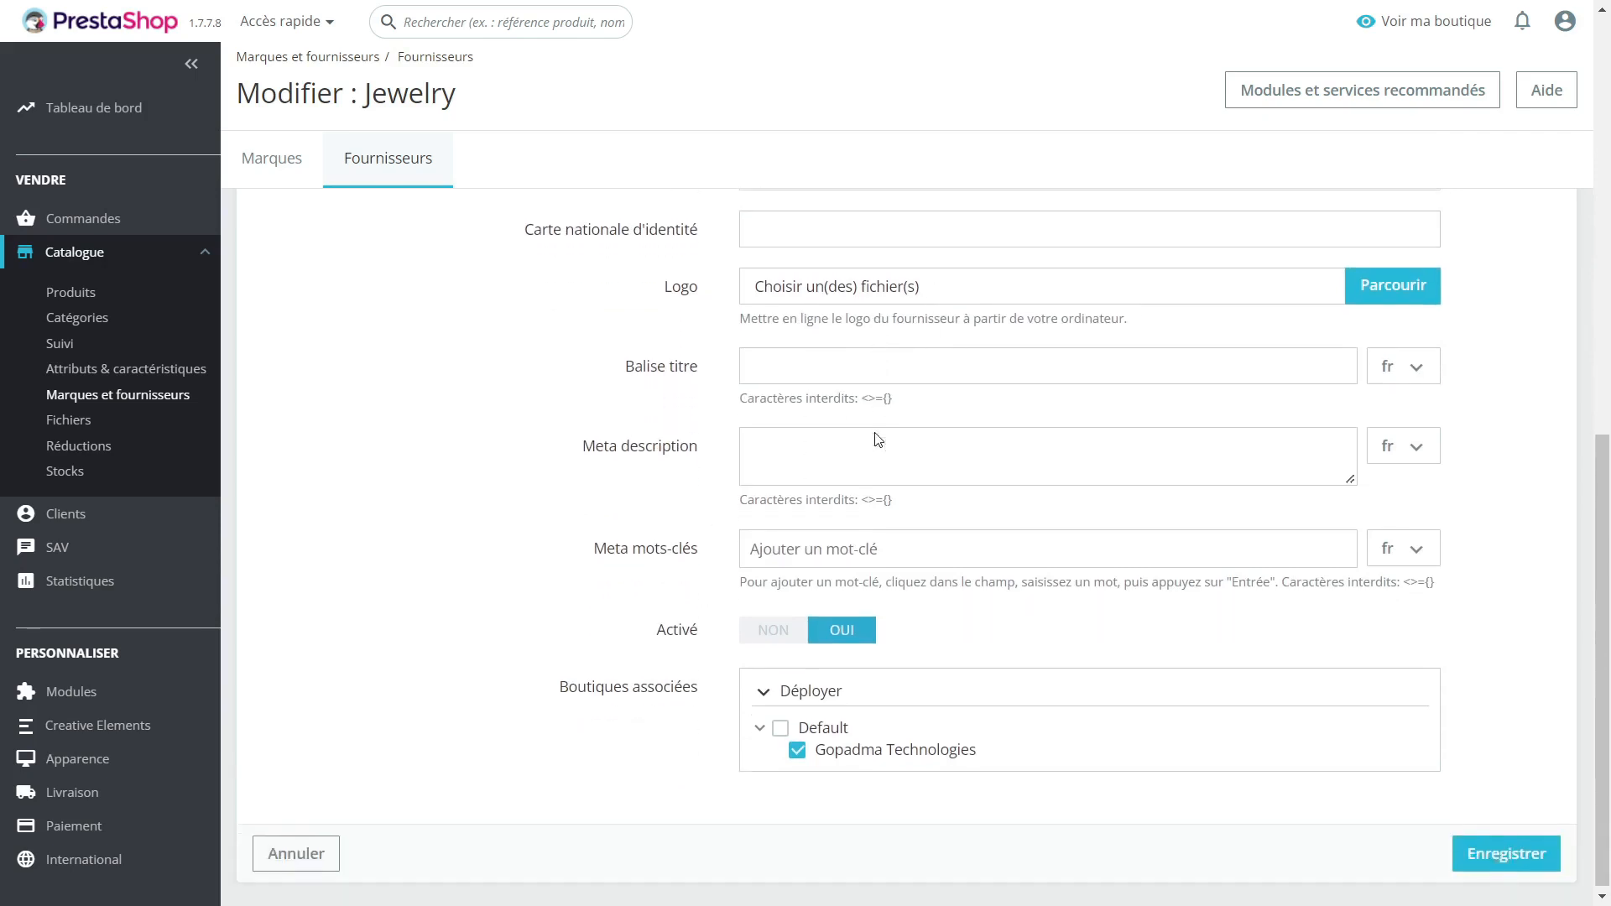
scroll(847, 491, "up", 5)
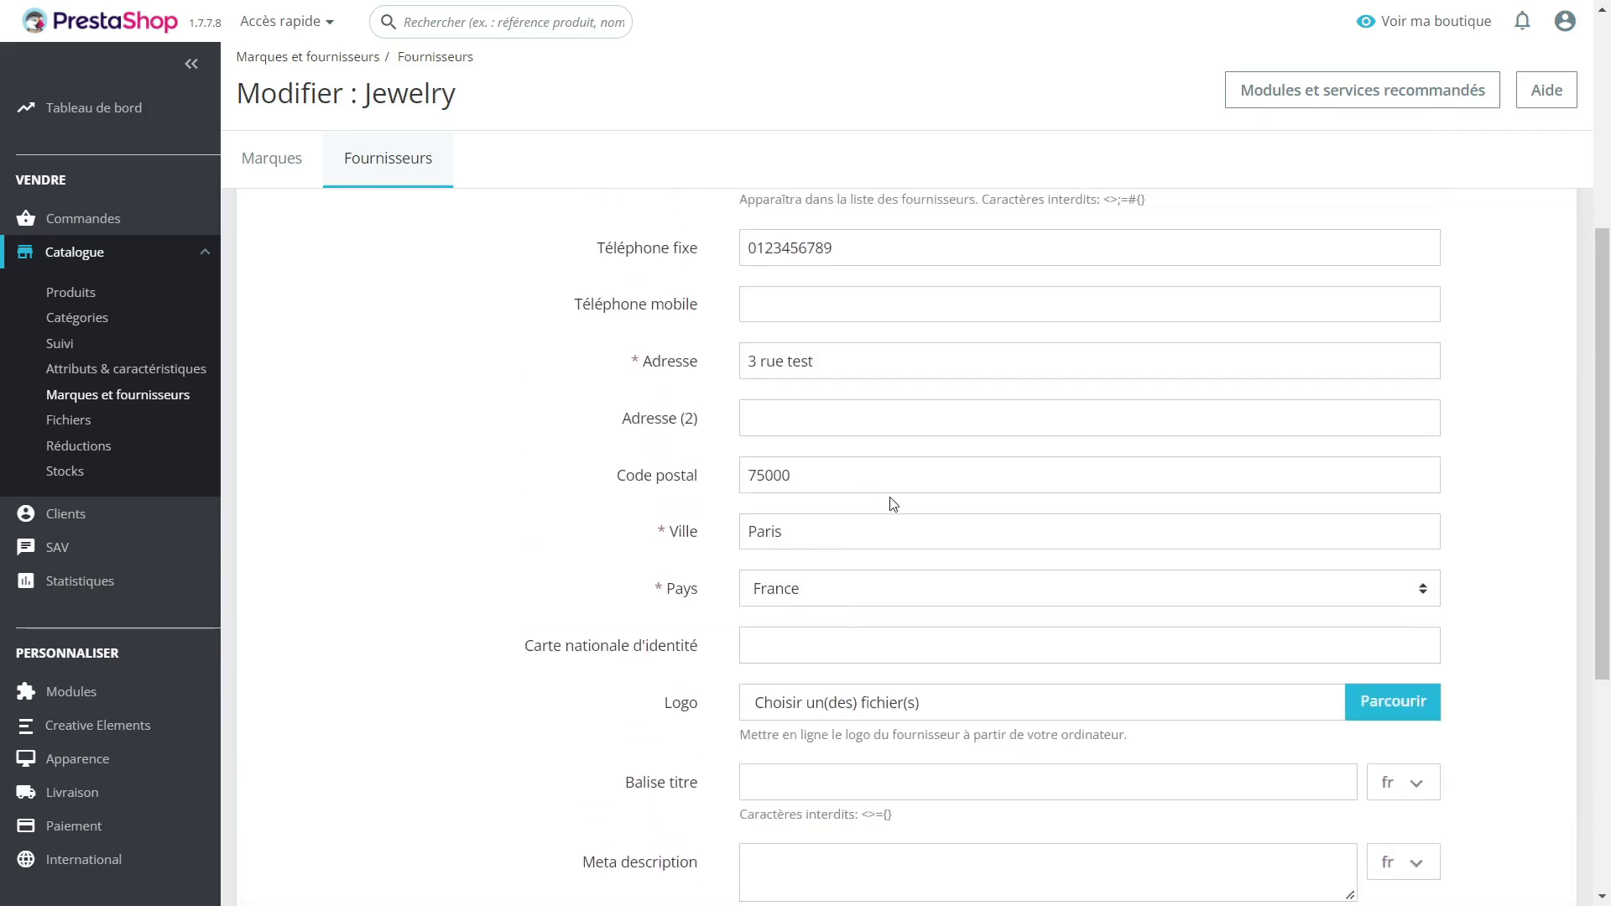
scroll(893, 504, "up", 5)
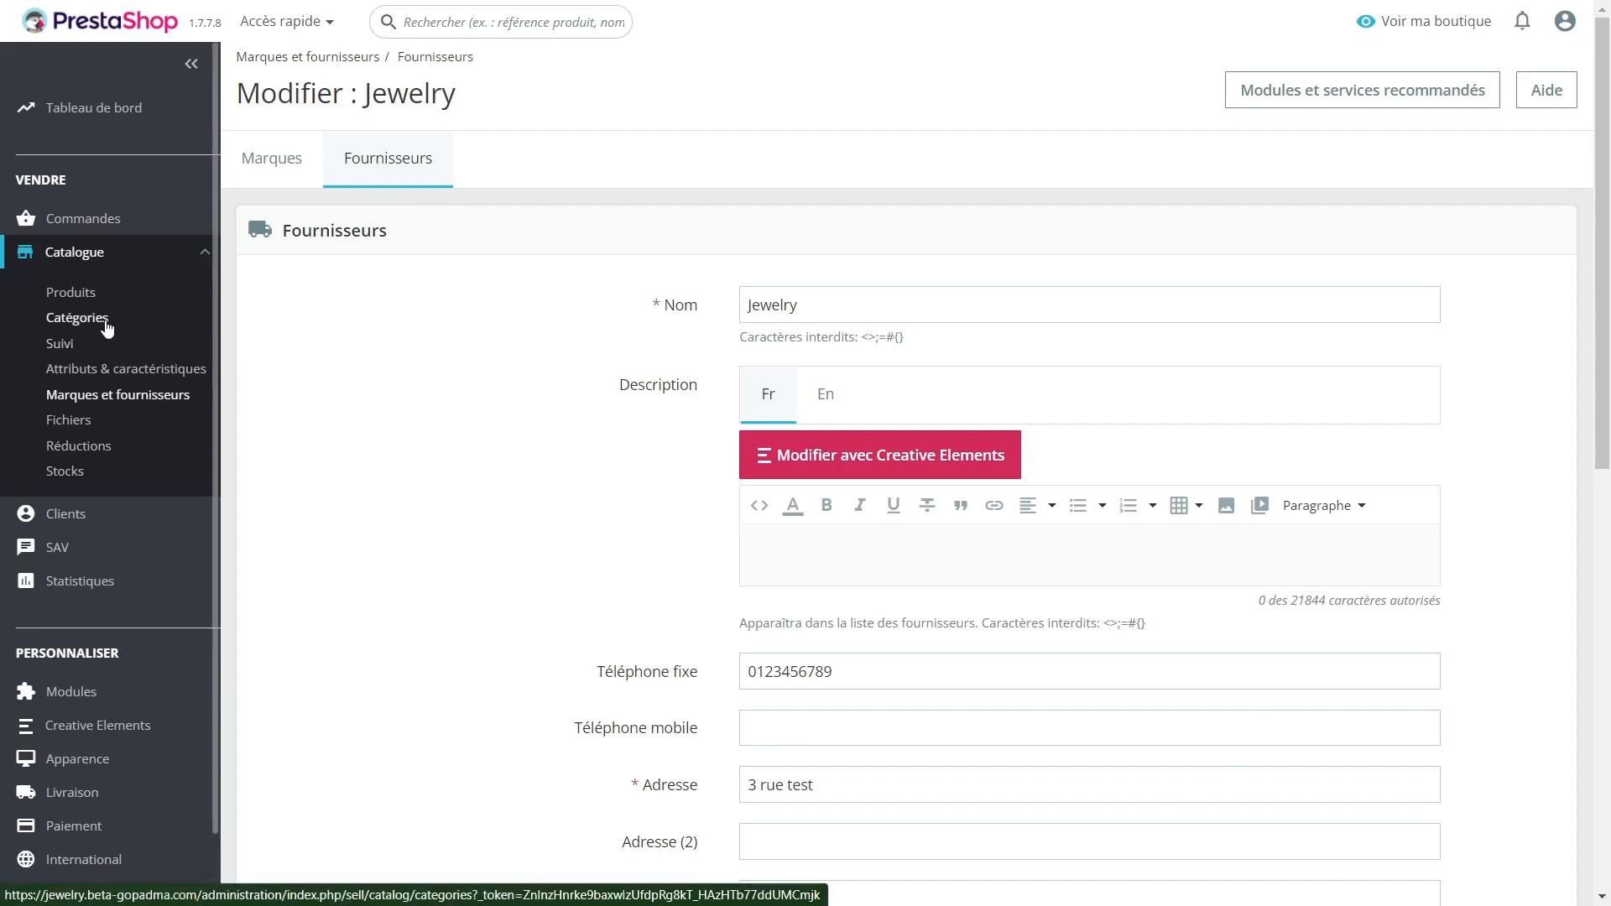
In the options of the Bagues jumelles product, associate the Jewelry supplier and make it the default supplier.
left_click(78, 295)
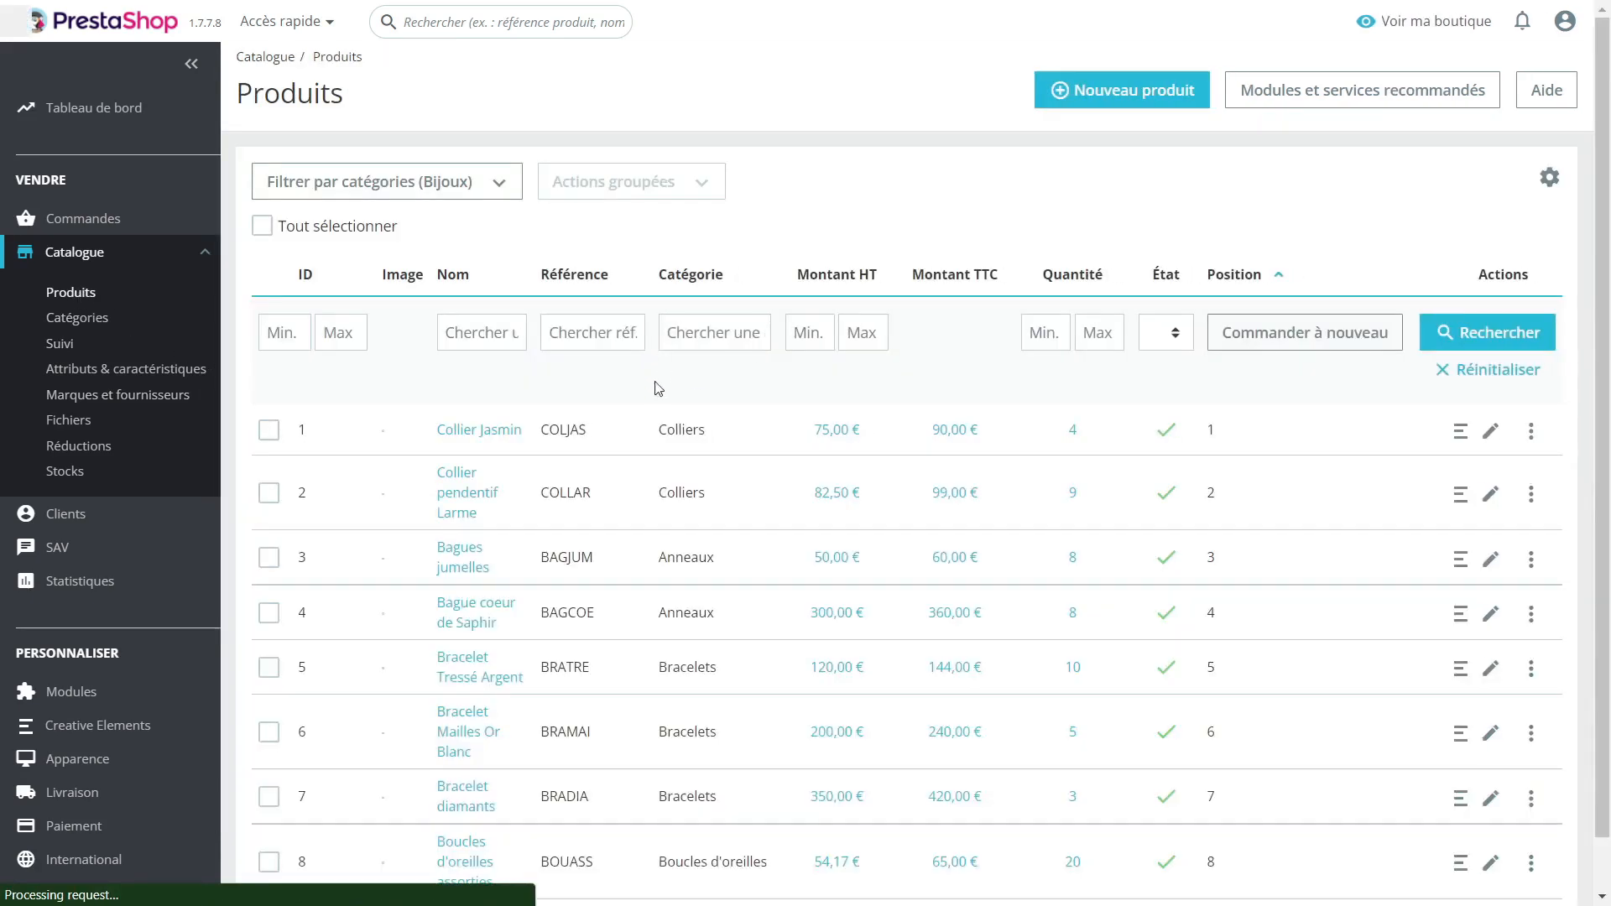
left_click(467, 541)
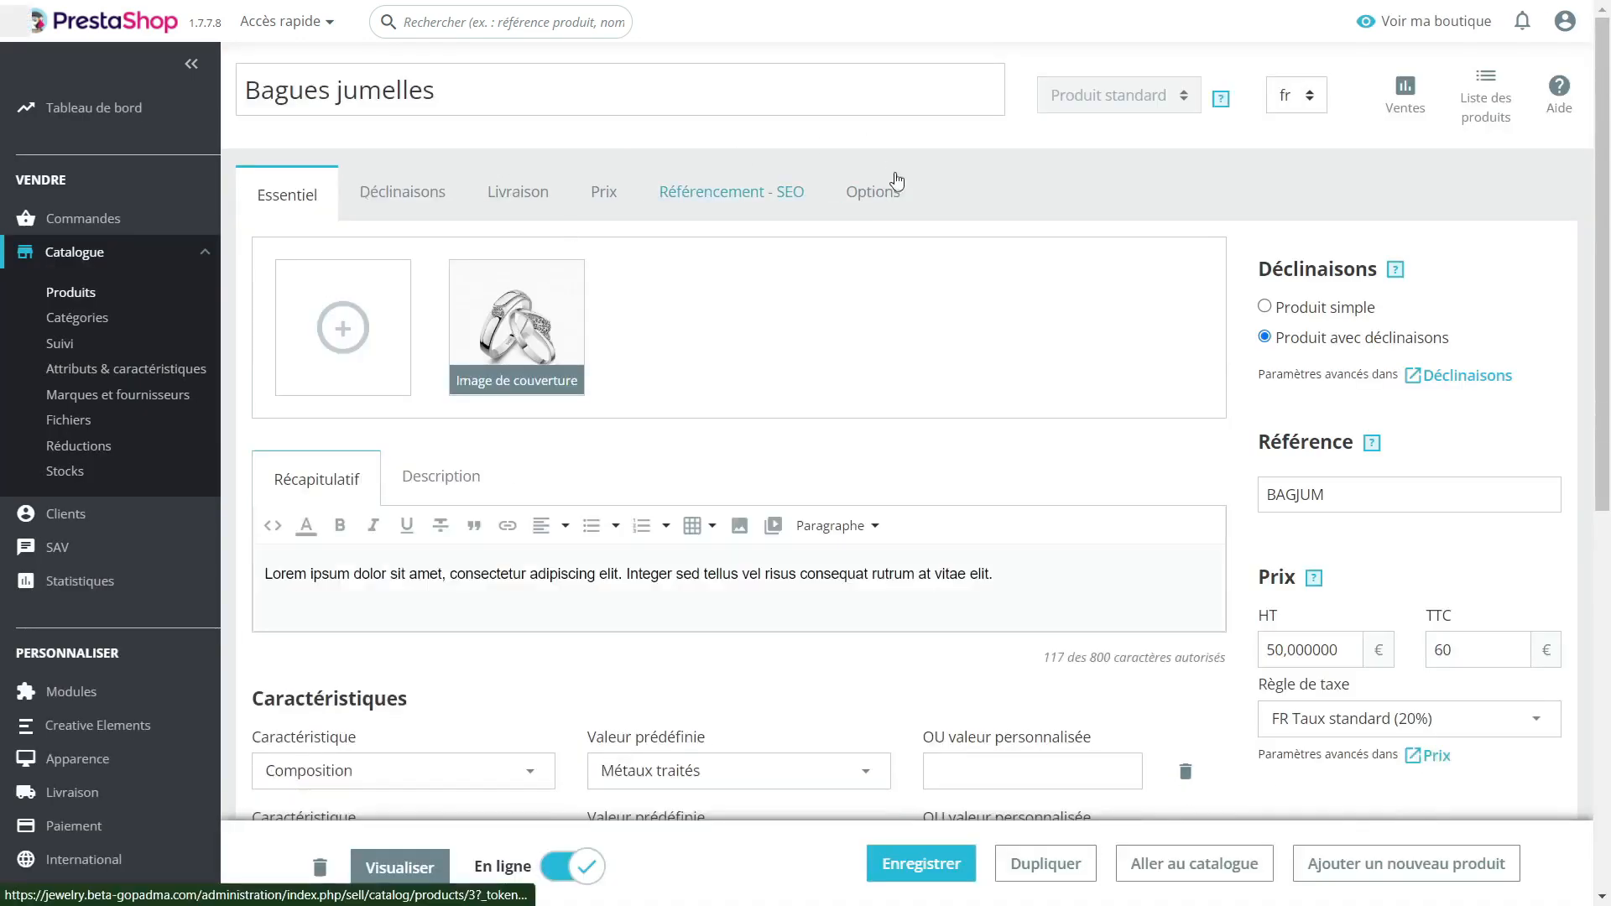
left_click(866, 209)
scroll(618, 370, "down", 10)
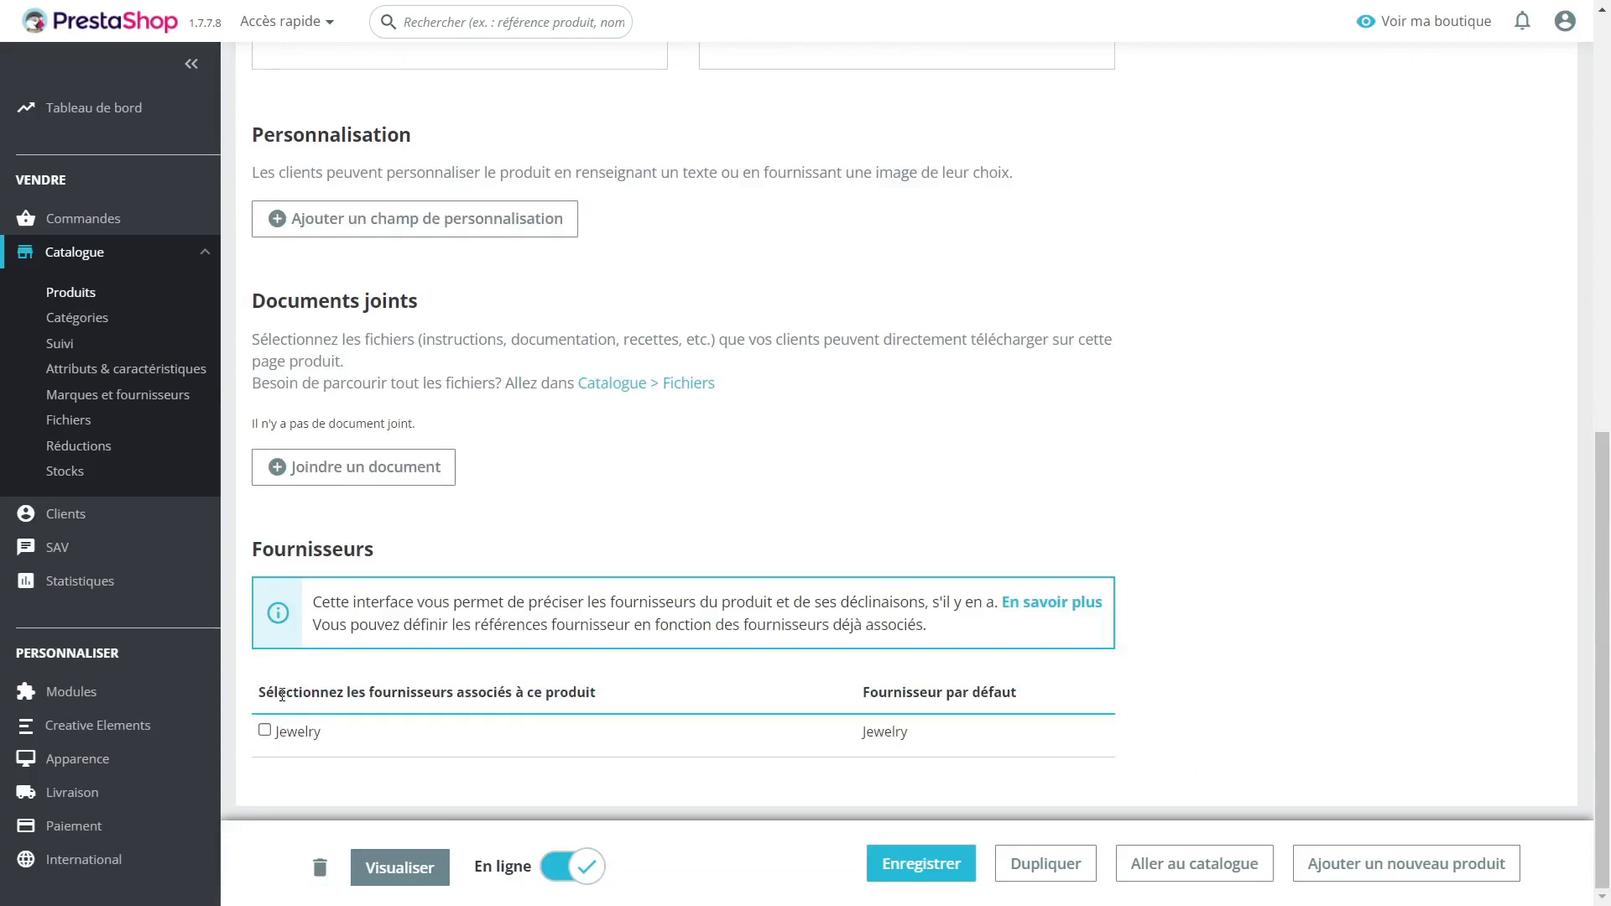
left_click_drag(273, 693, 640, 693)
left_click(651, 693)
left_click(295, 738)
left_click(868, 730)
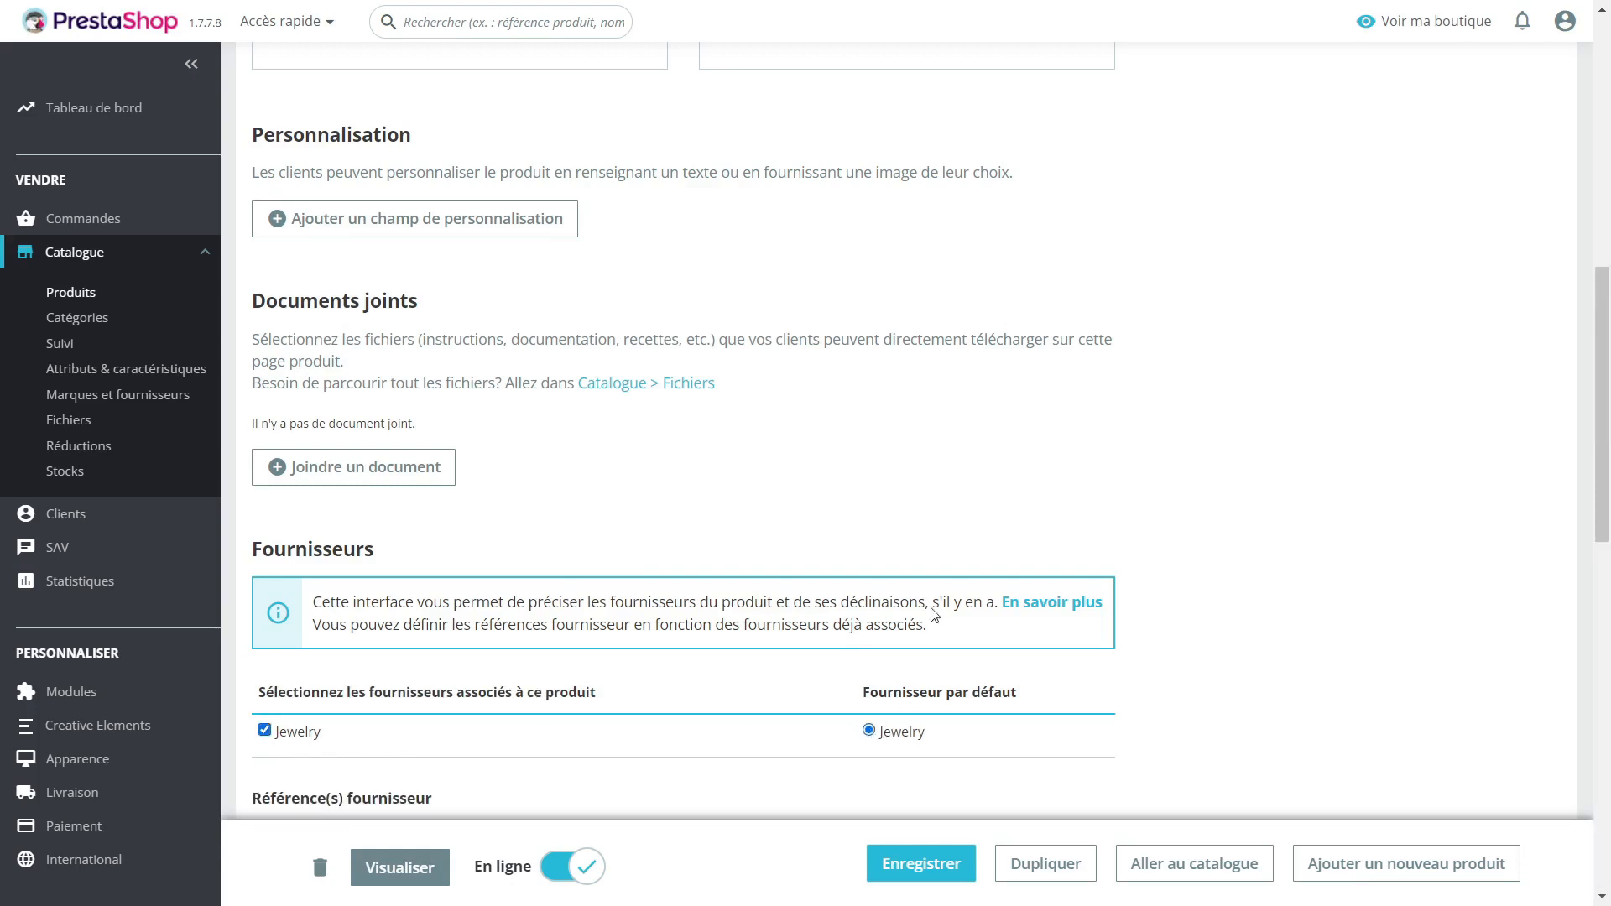
Examine the Jewelry supplier's reference, pre-tax amount and currency fields for each variation of the product.
scroll(391, 641, "down", 3)
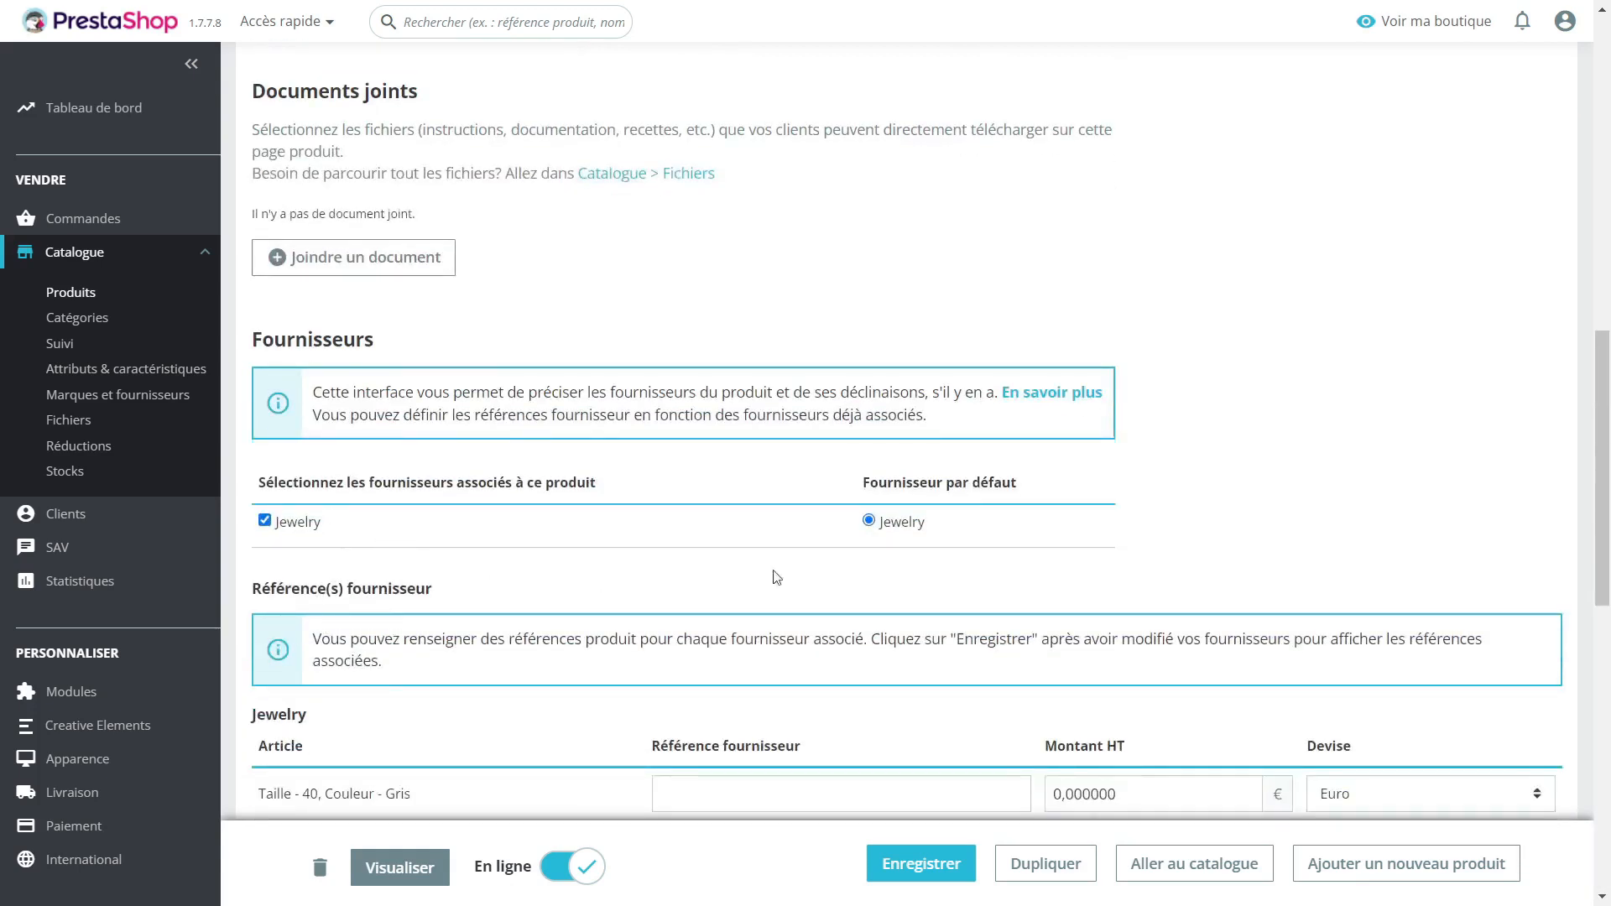
scroll(955, 443, "down", 5)
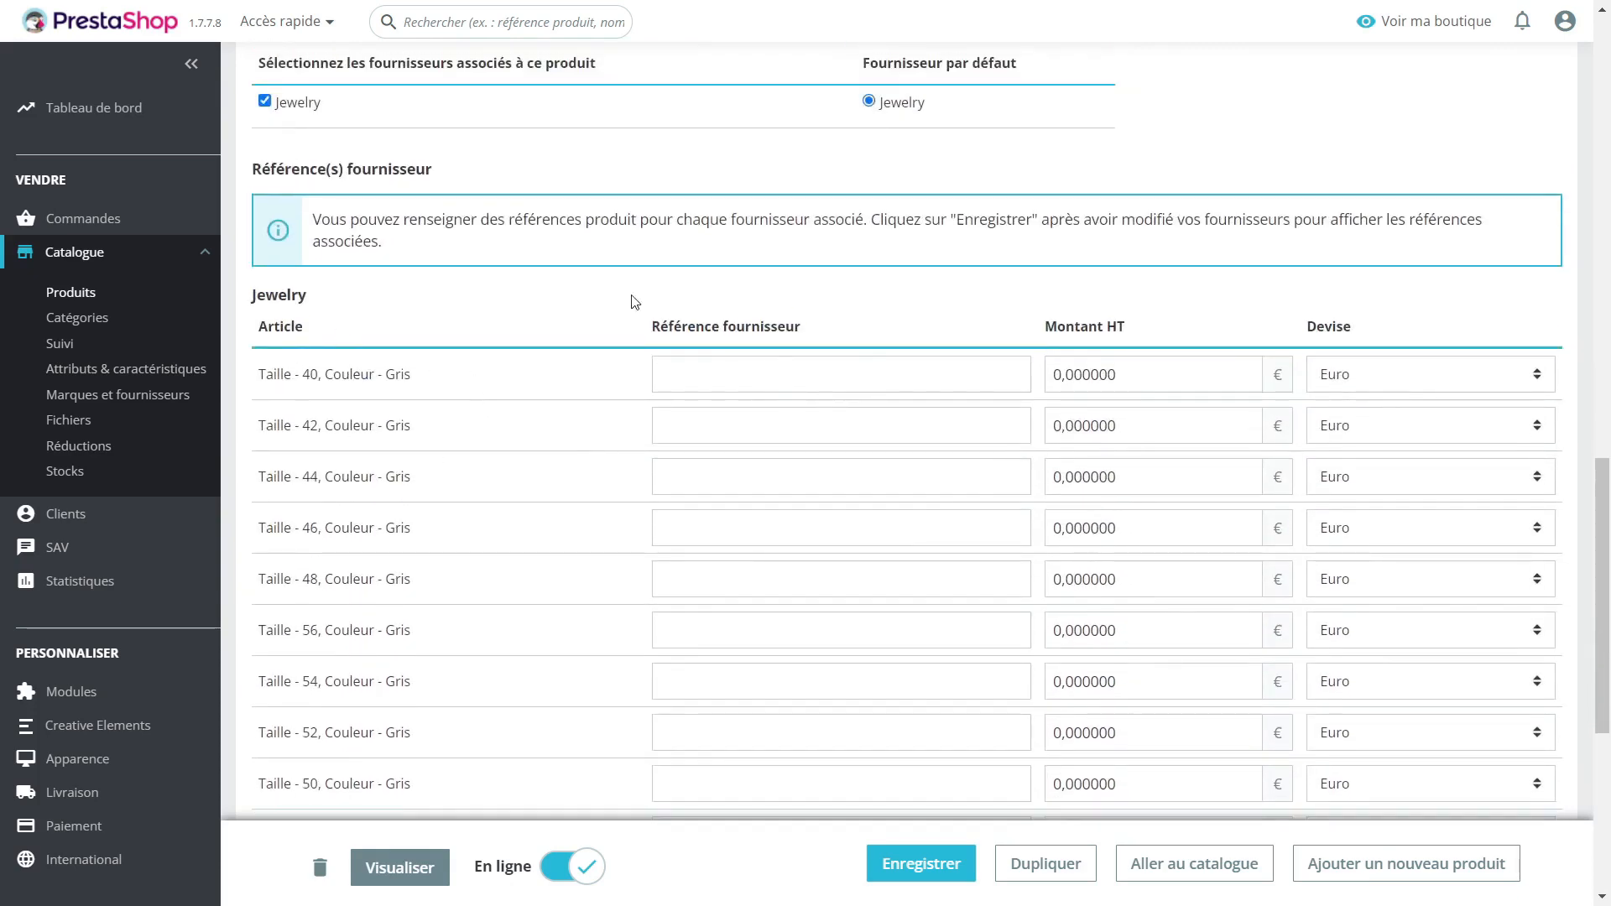
scroll(1081, 386, "down", 2)
scroll(880, 403, "up", 2)
left_click(695, 375)
left_click(712, 422)
left_click(706, 380)
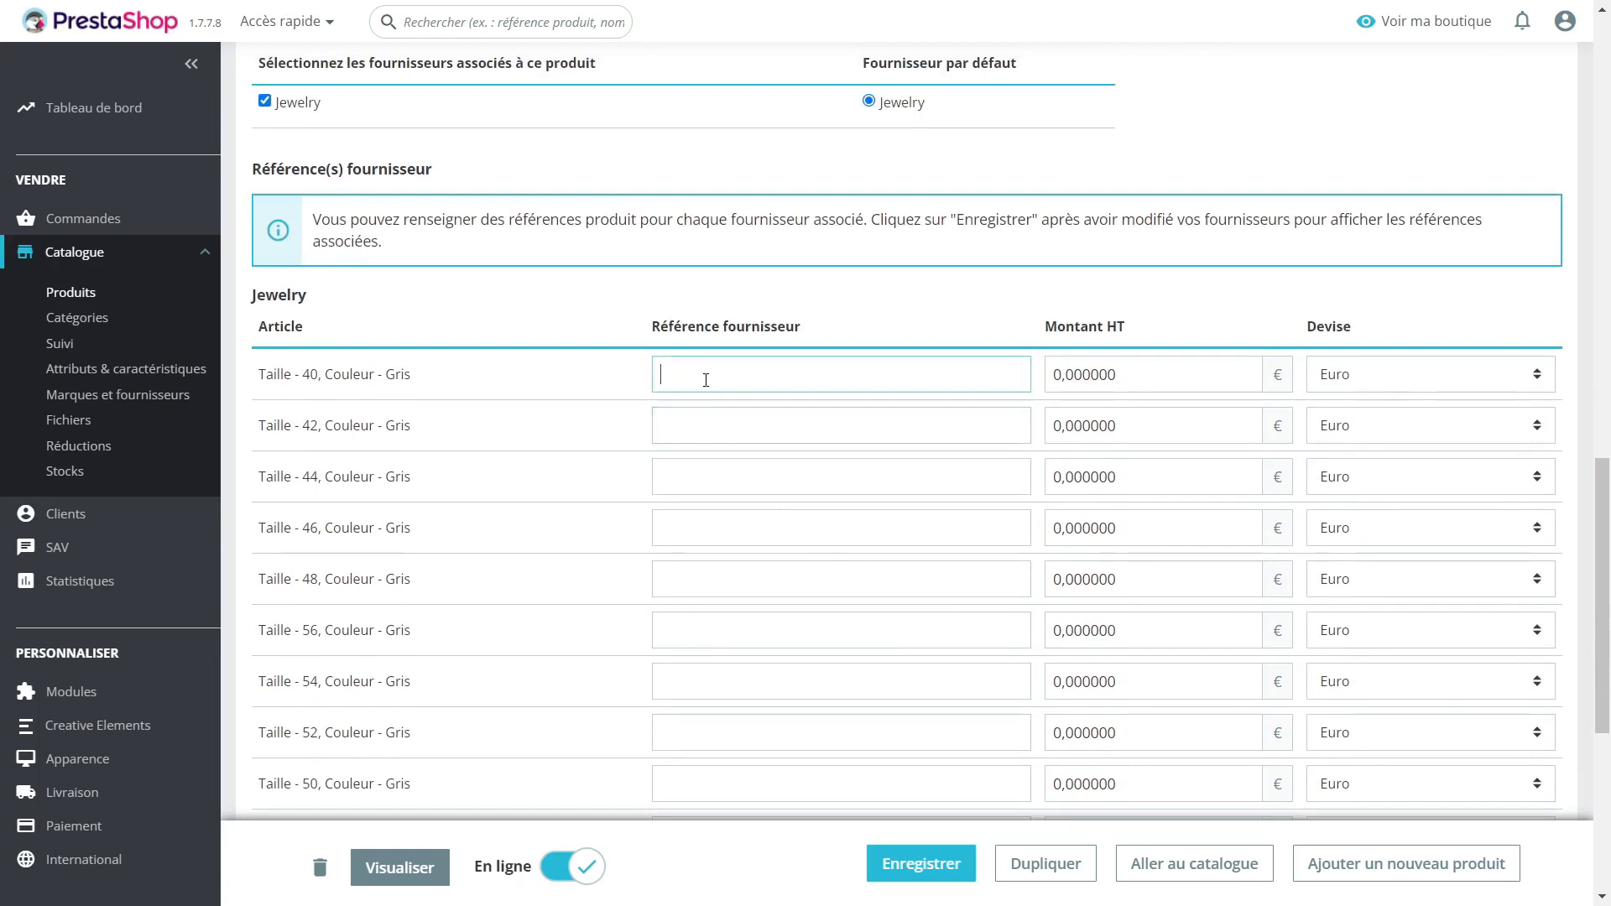
scroll(748, 406, "down", 3)
scroll(1110, 310, "up", 3)
scroll(1093, 391, "up", 5)
scroll(1035, 385, "down", 4)
scroll(989, 359, "up", 2)
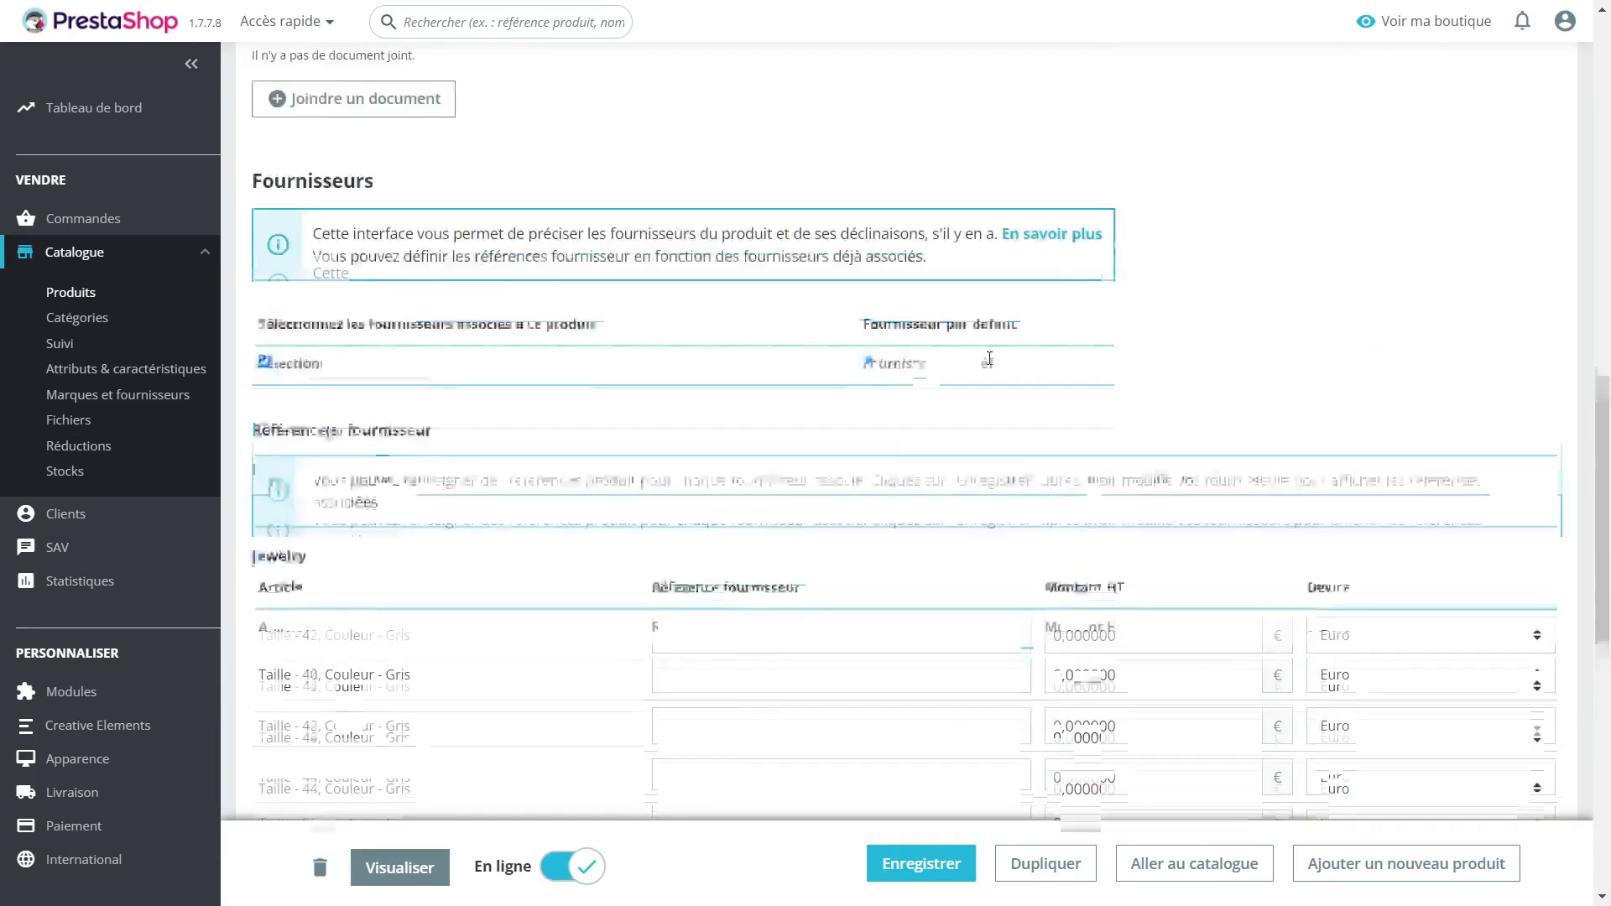
scroll(989, 359, "up", 2)
scroll(992, 364, "down", 4)
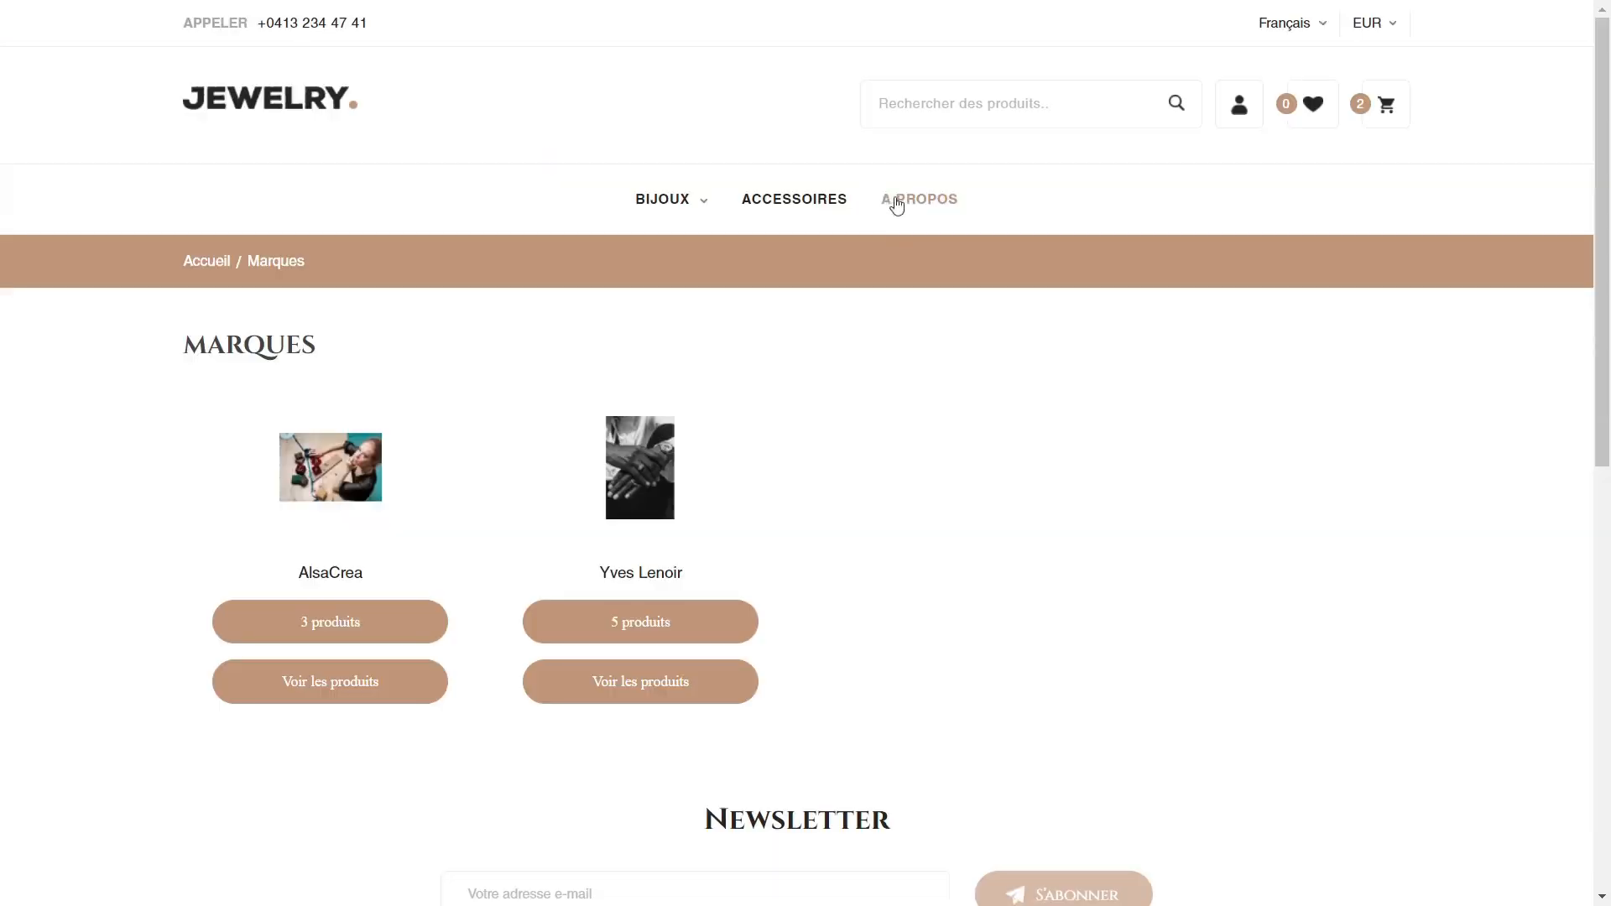
On the storefront, open the Anneaux category and examine its colour, size, material and brand filters.
mouse_move(668, 210)
scroll(453, 364, "down", 5)
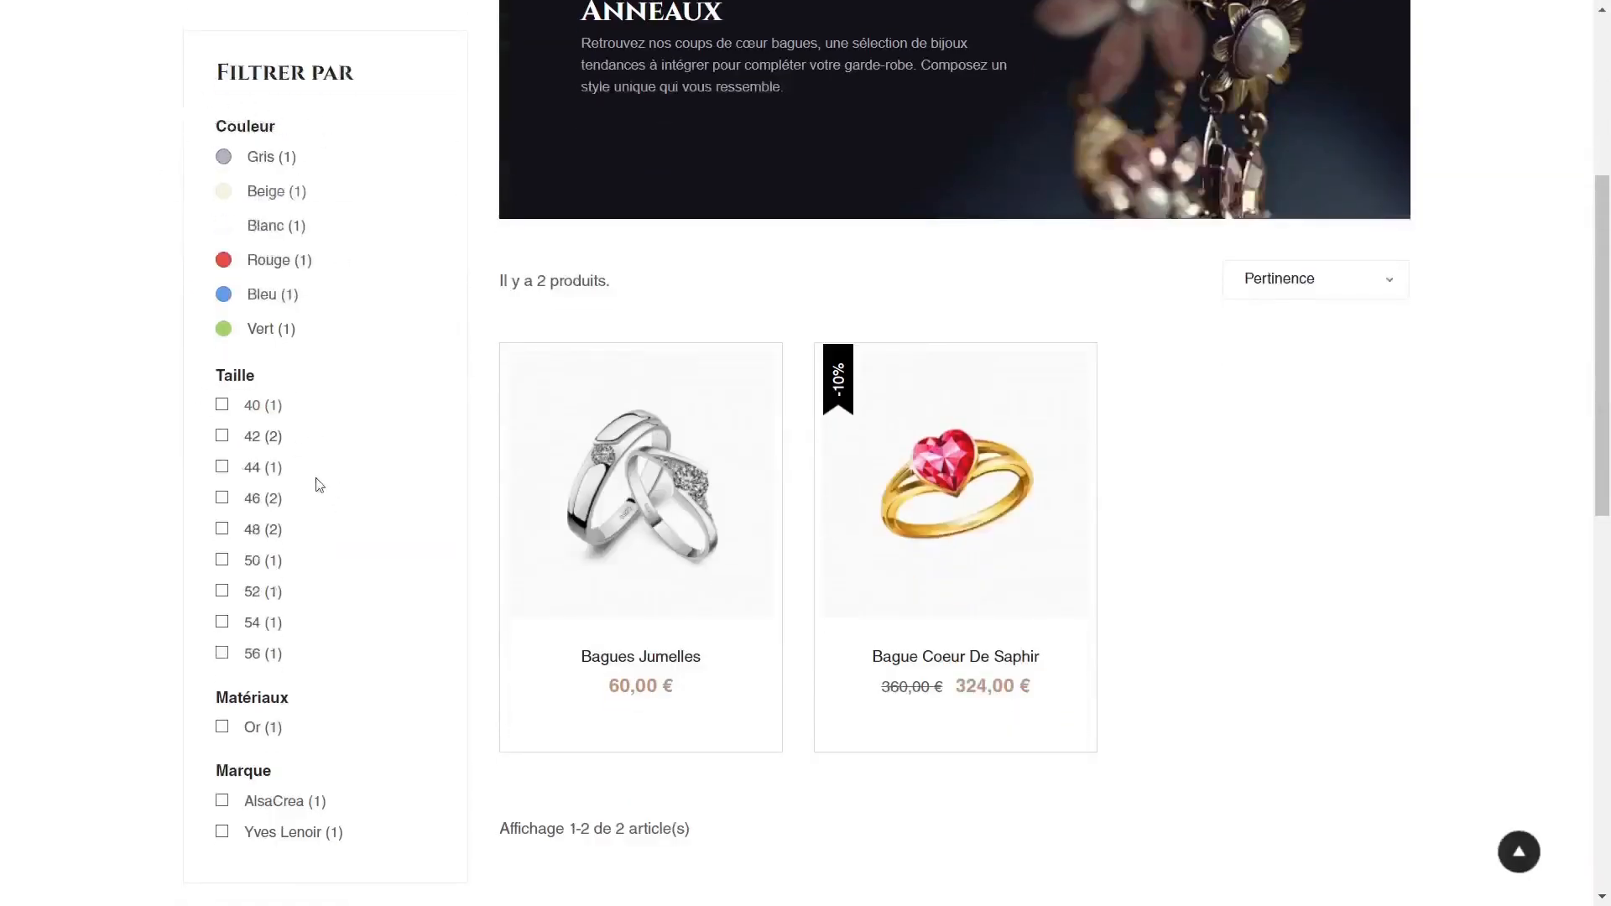
scroll(330, 672, "up", 1)
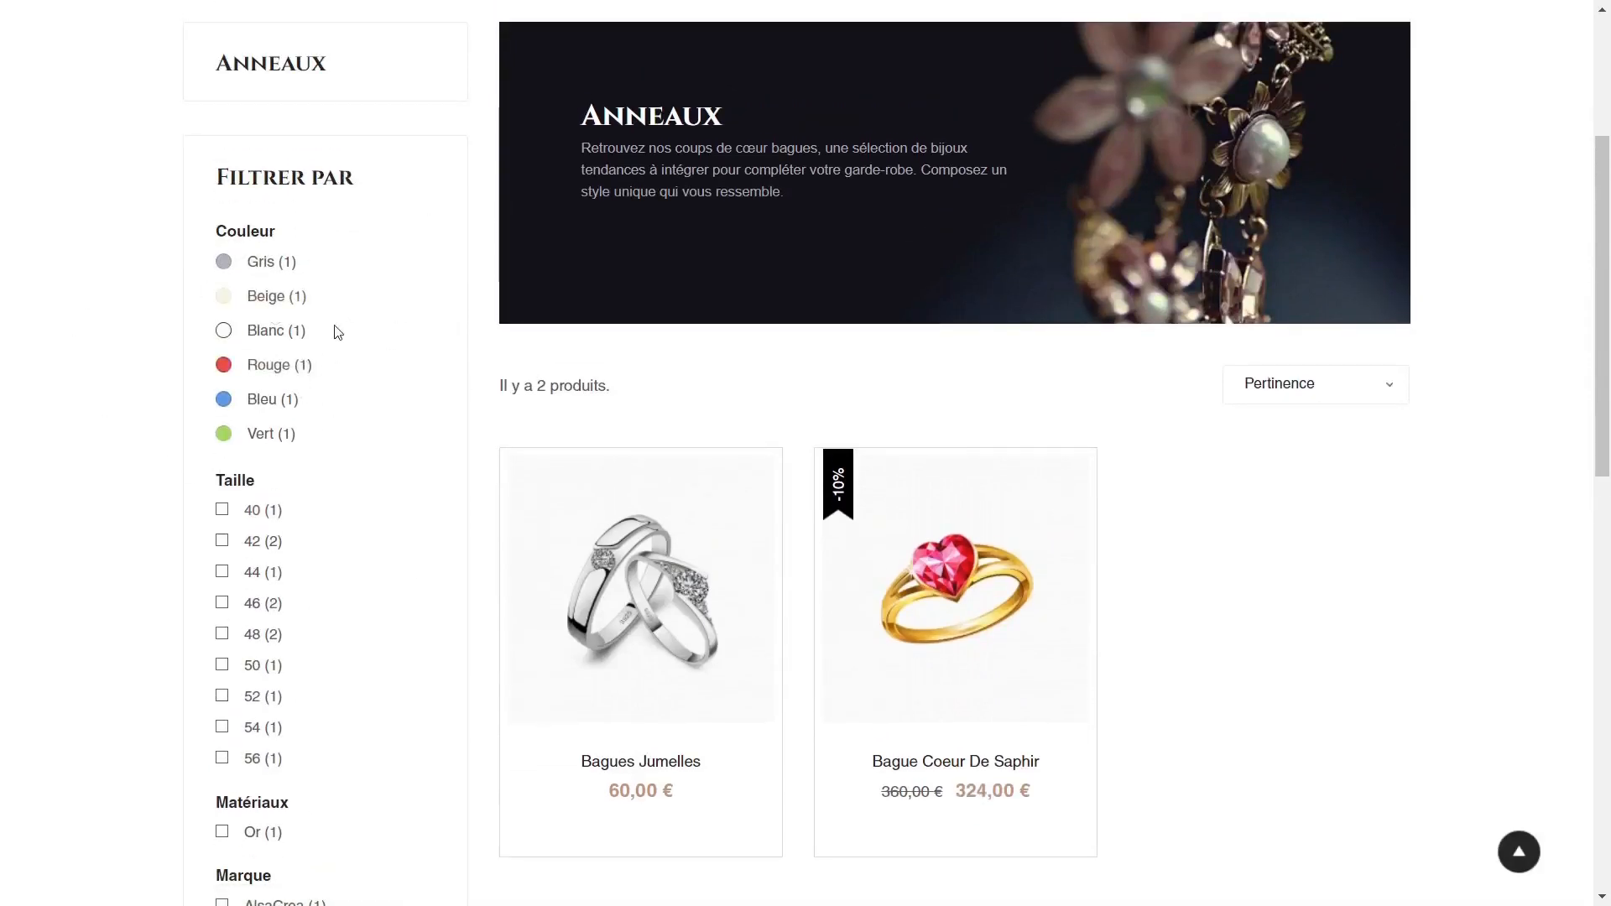
scroll(437, 531, "down", 2)
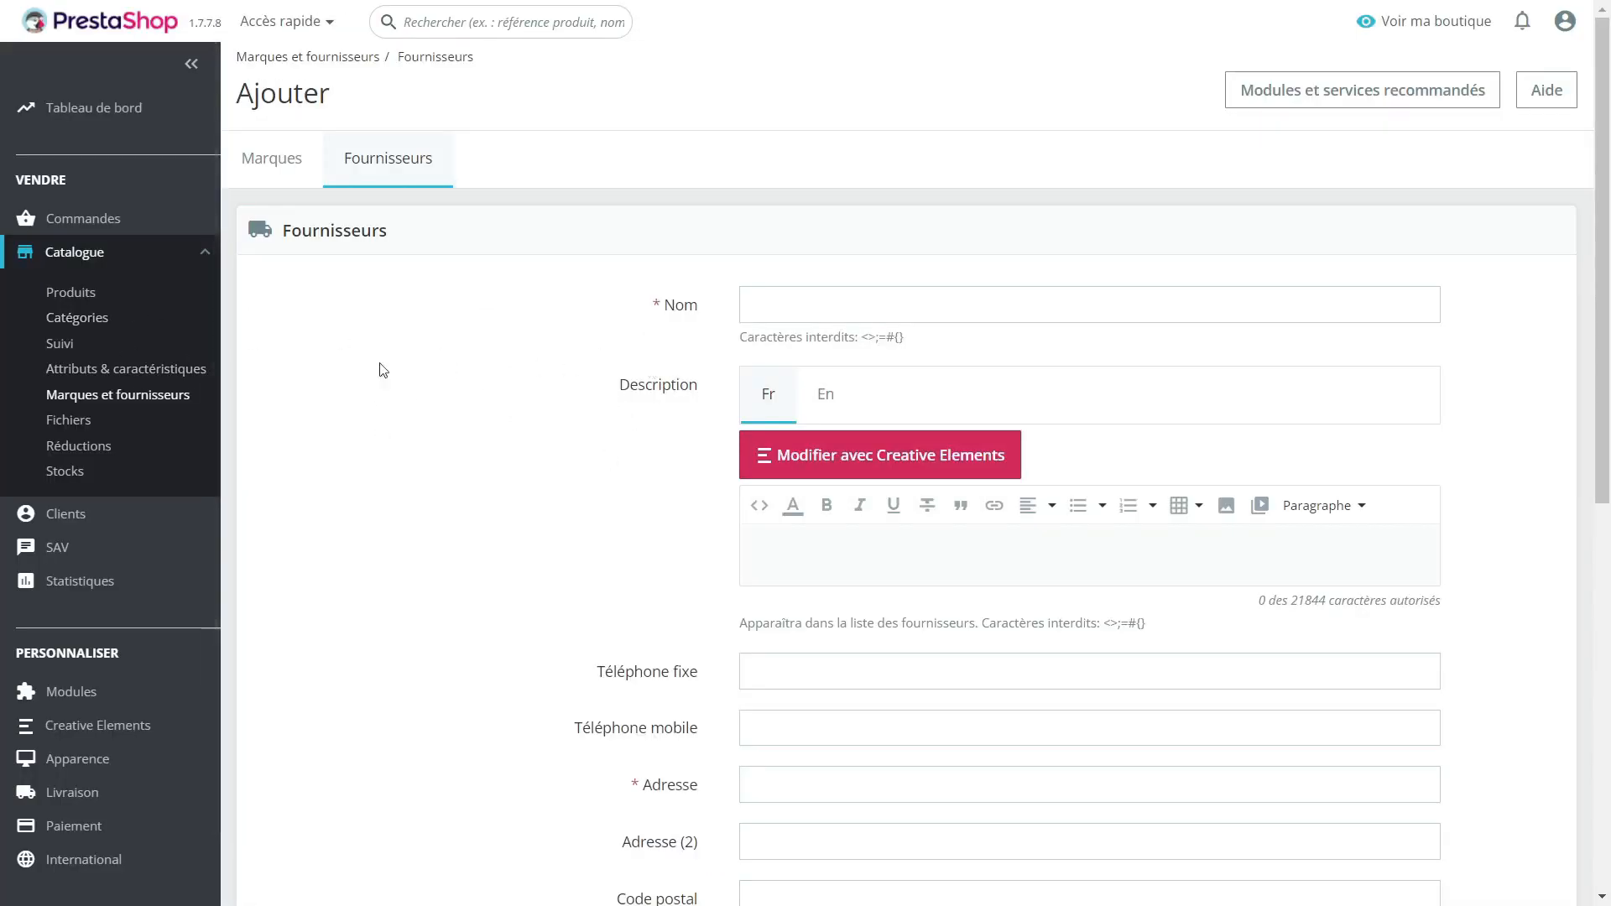
In the back office, search the module manager for "naviga" and open the configuration of the Navigation à facettes module.
scroll(134, 428, "down", 3)
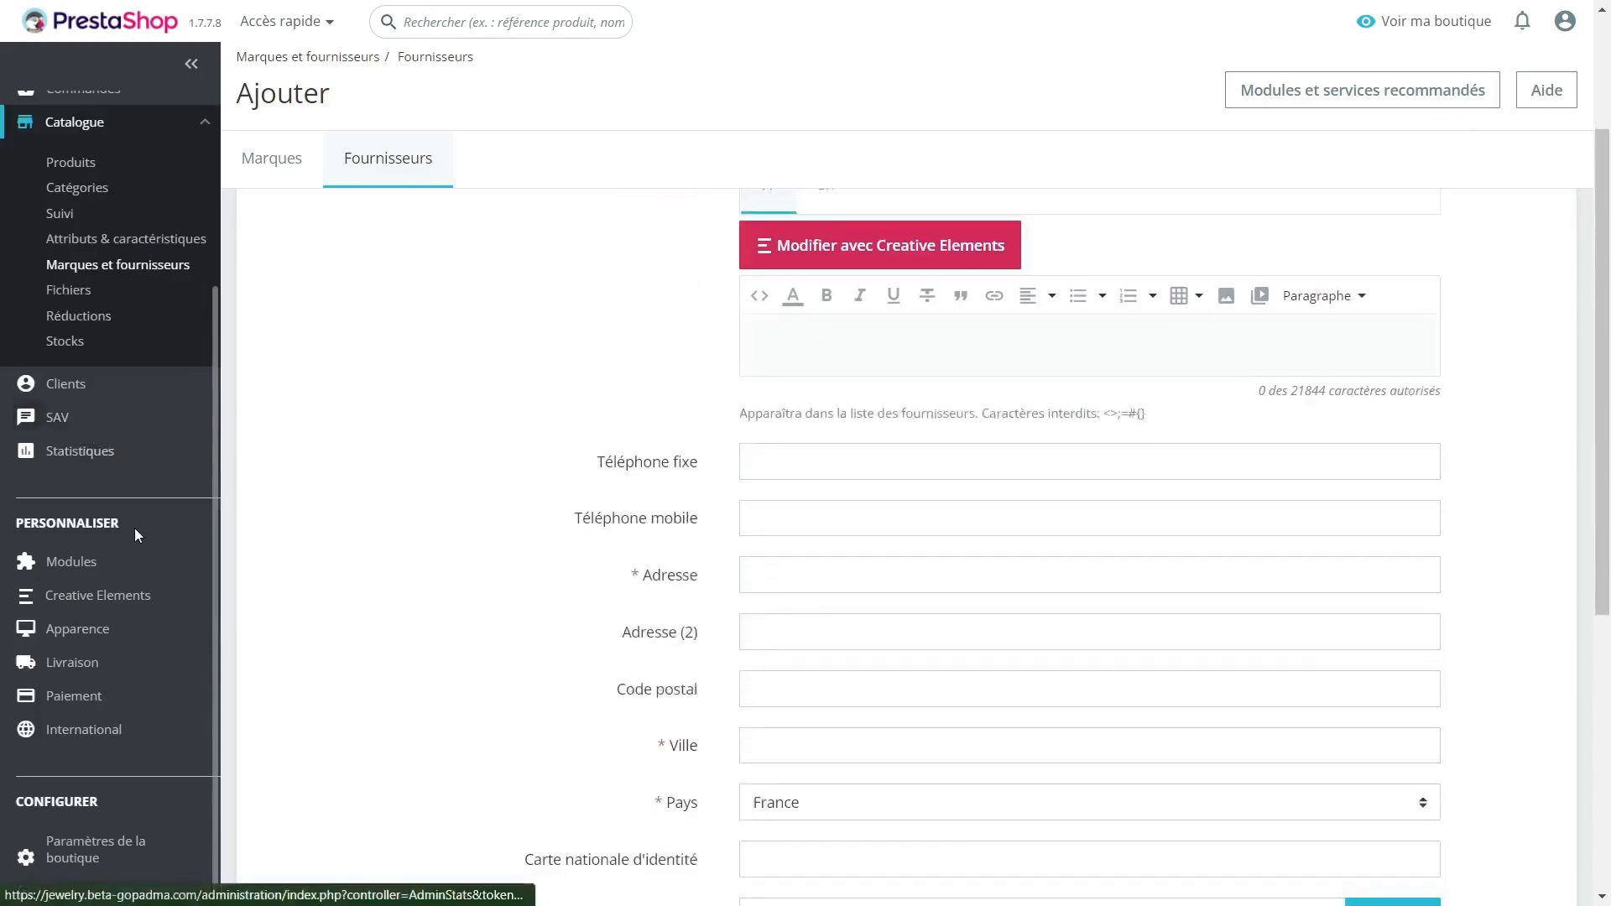
left_click(105, 562)
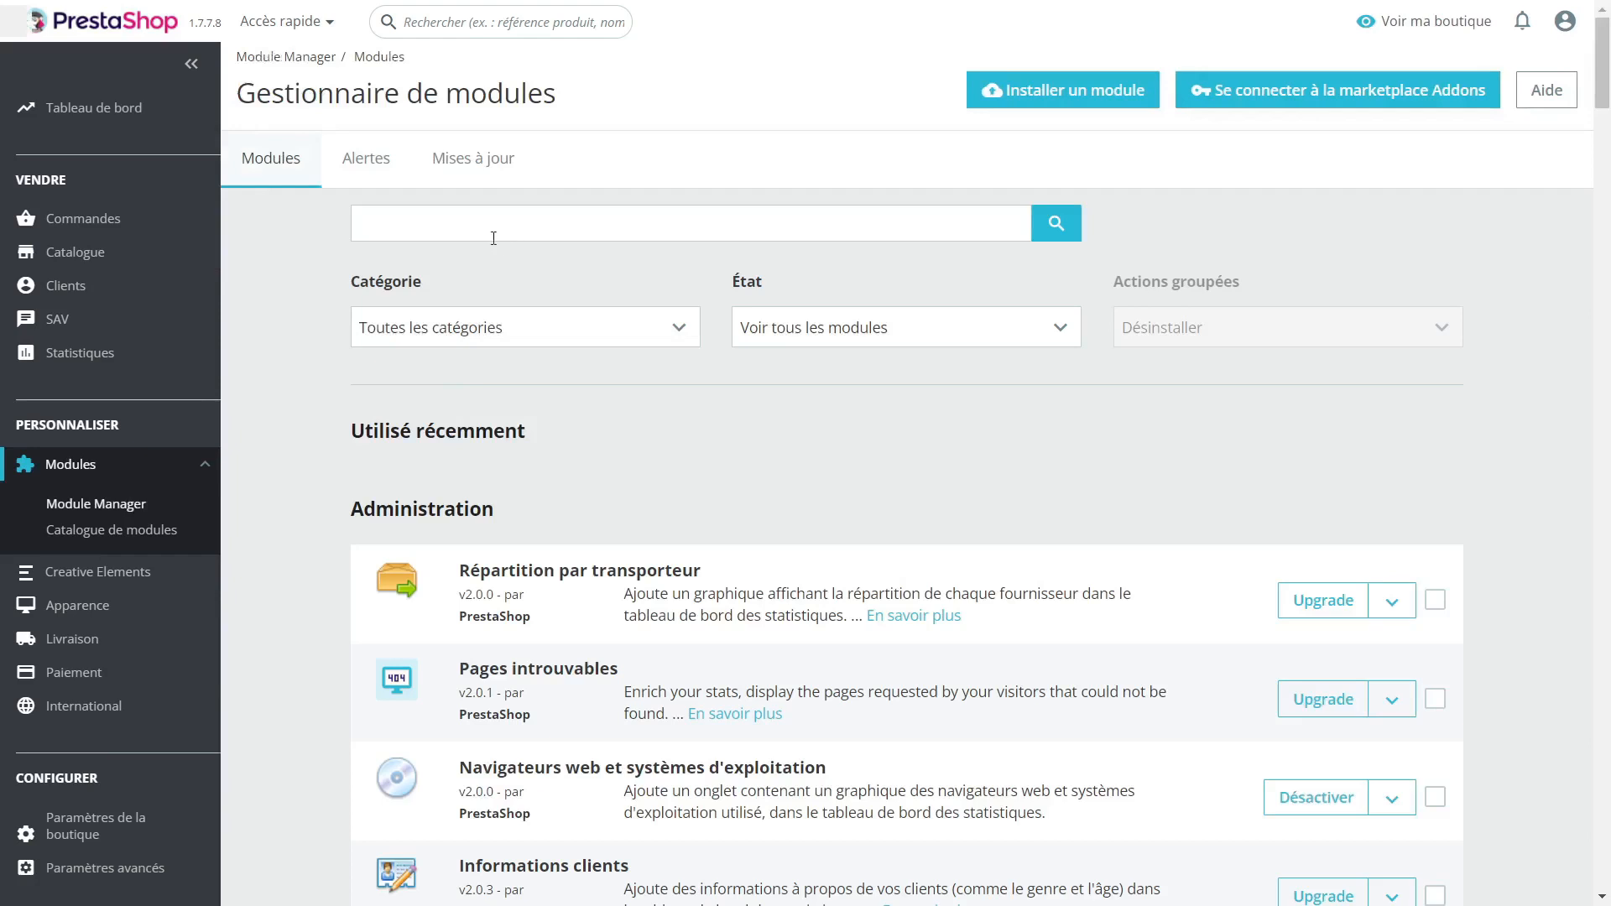
left_click(493, 238)
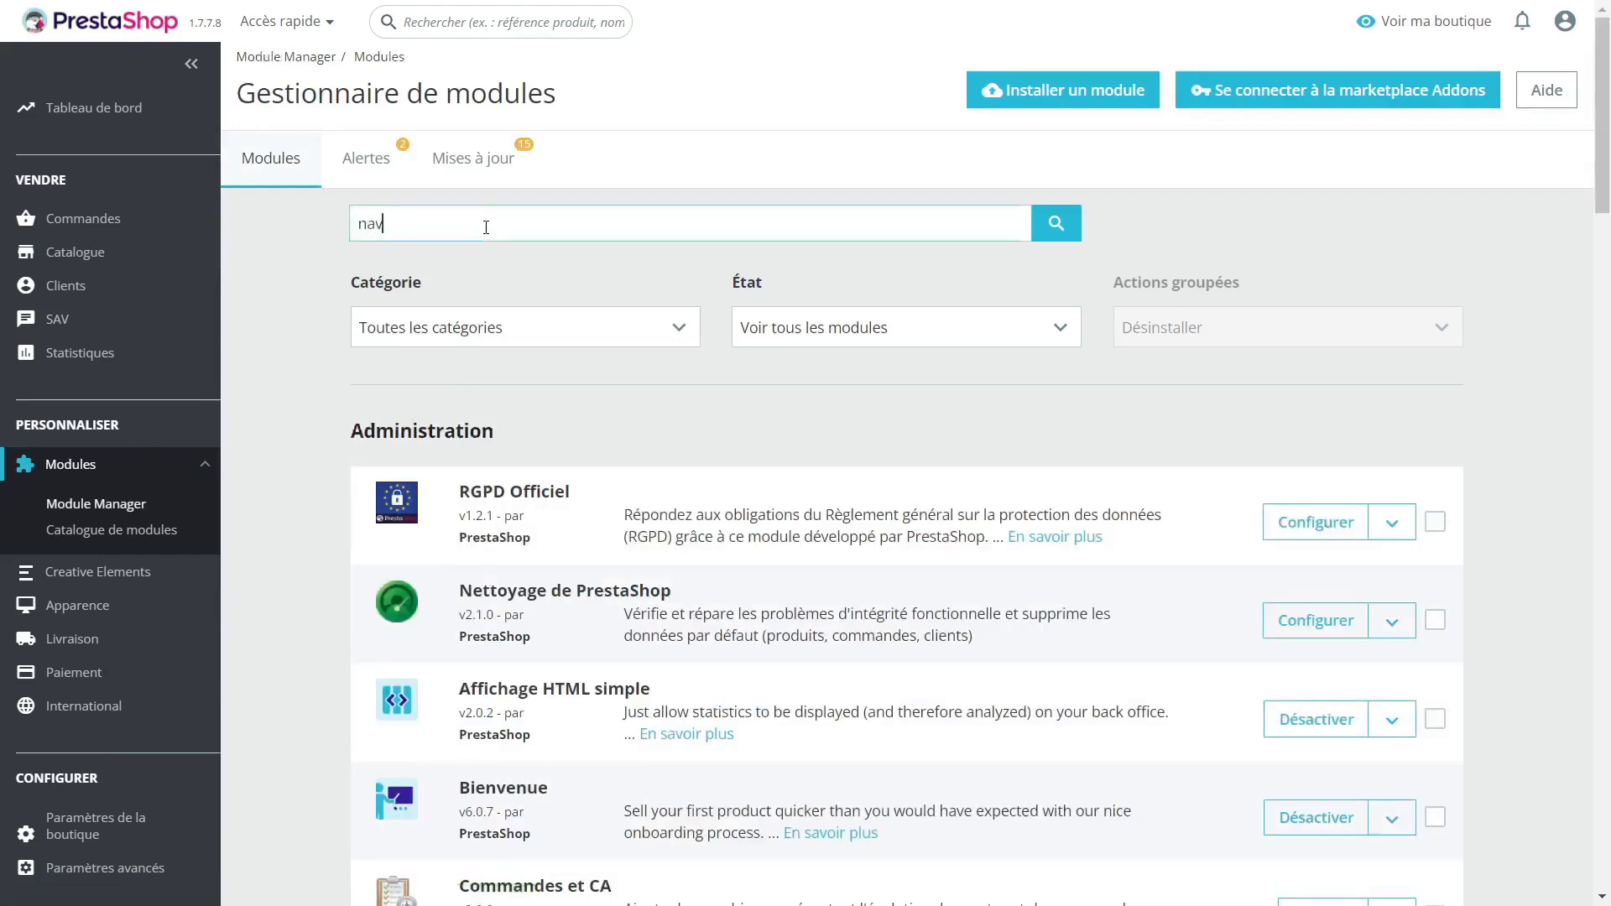
key("Return")
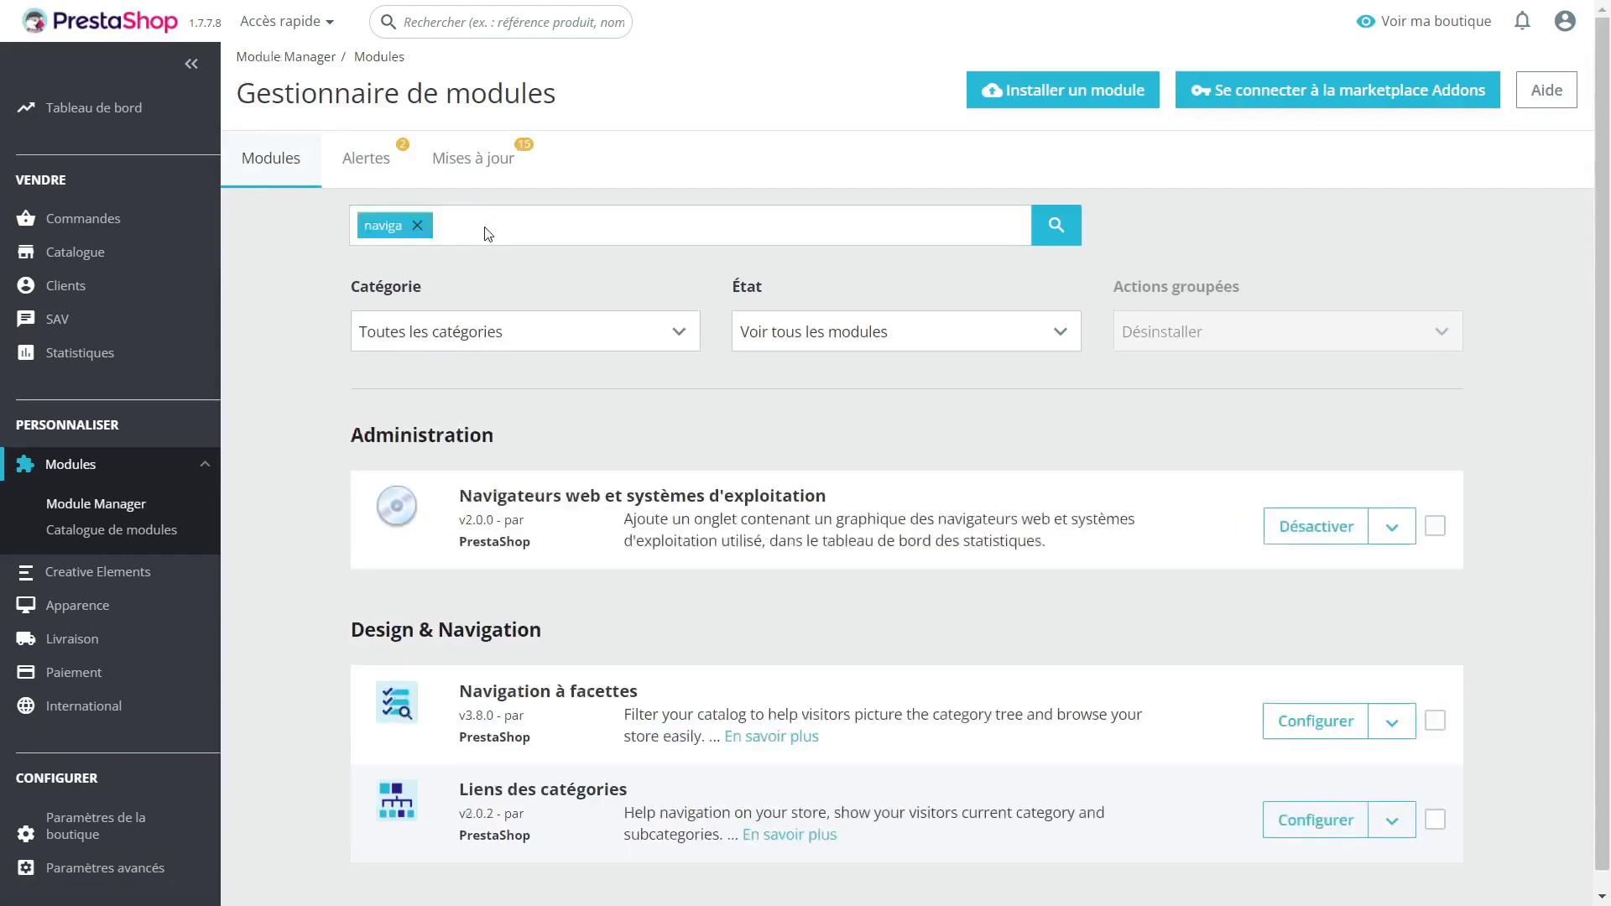
scroll(674, 598, "down", 1)
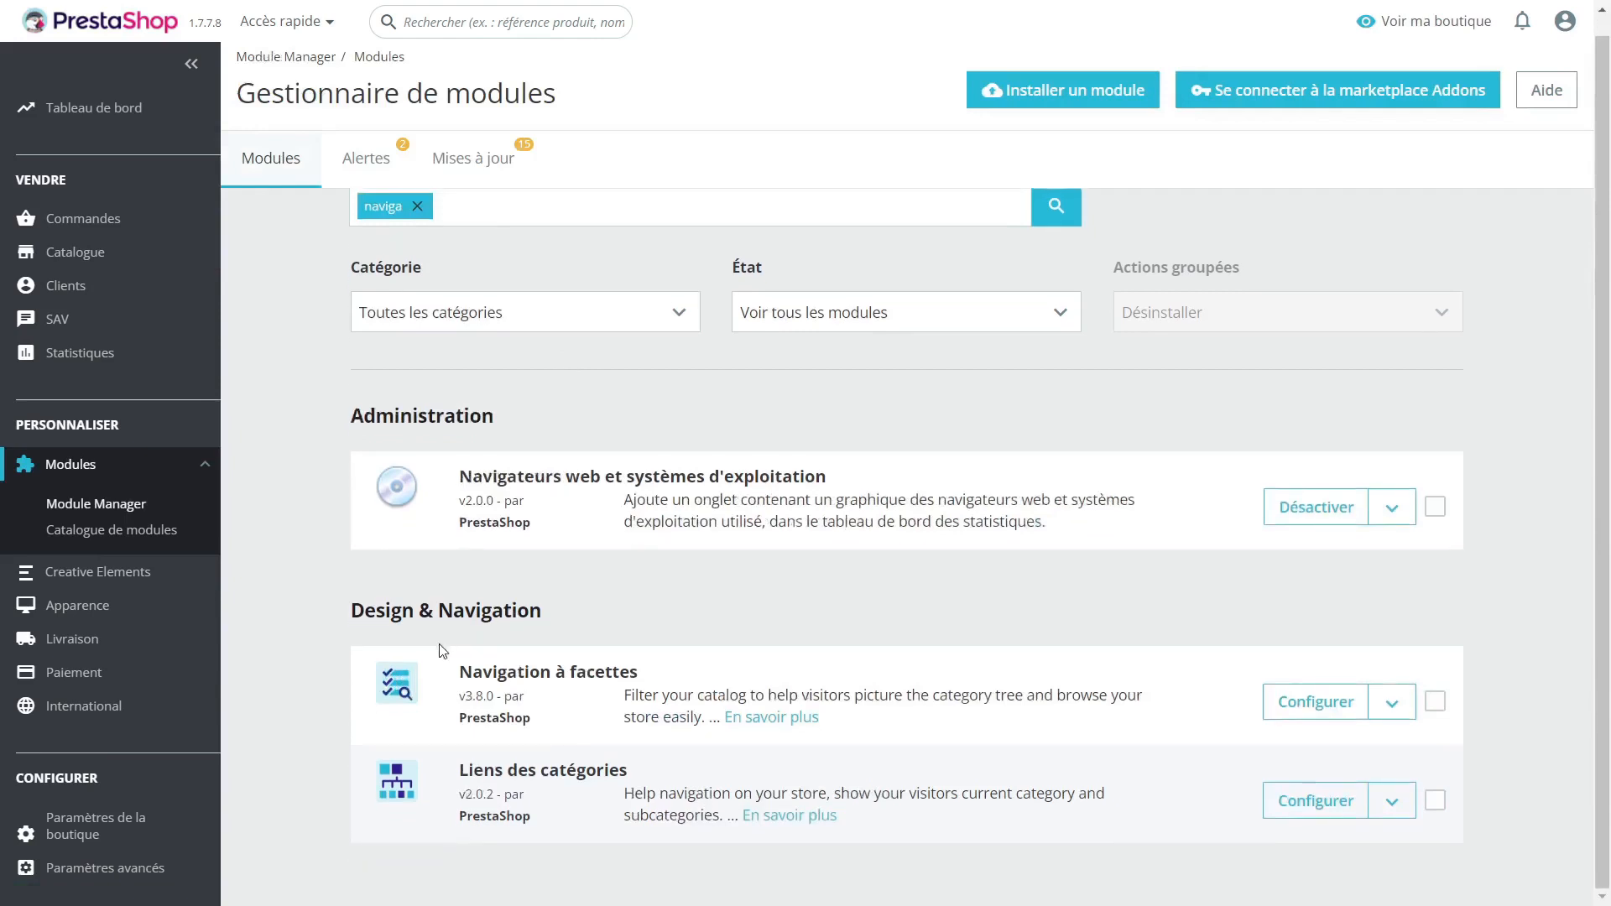
left_click(1303, 691)
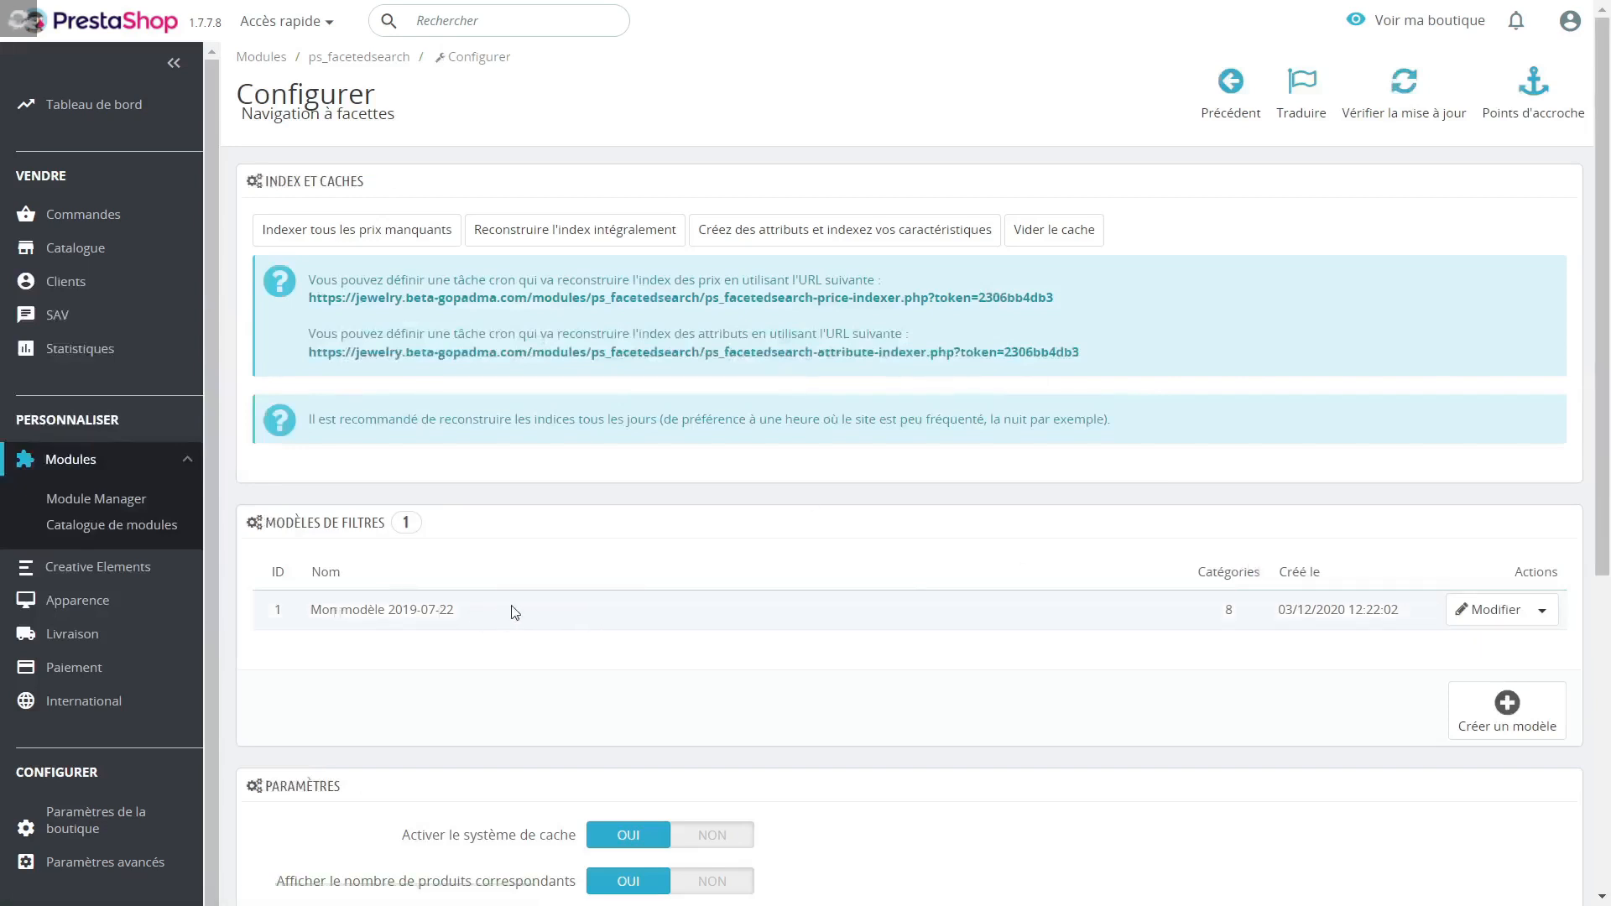
Open the filter template Mon modèle 2019-07-22 for editing and look over its categories and filters.
left_click(1468, 620)
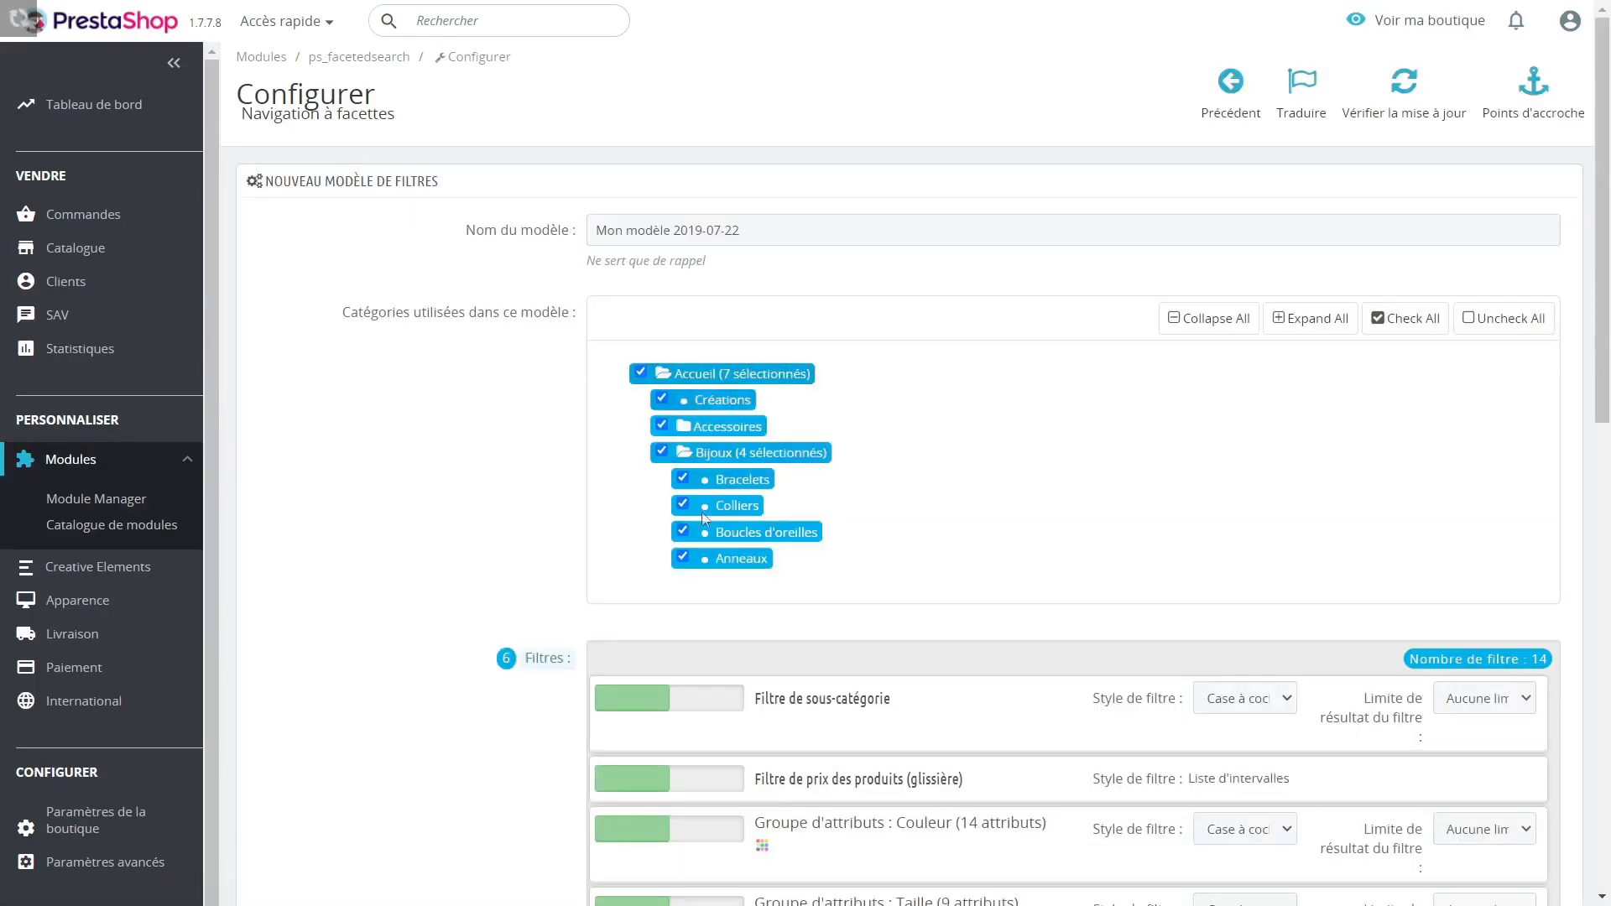
scroll(839, 428, "down", 3)
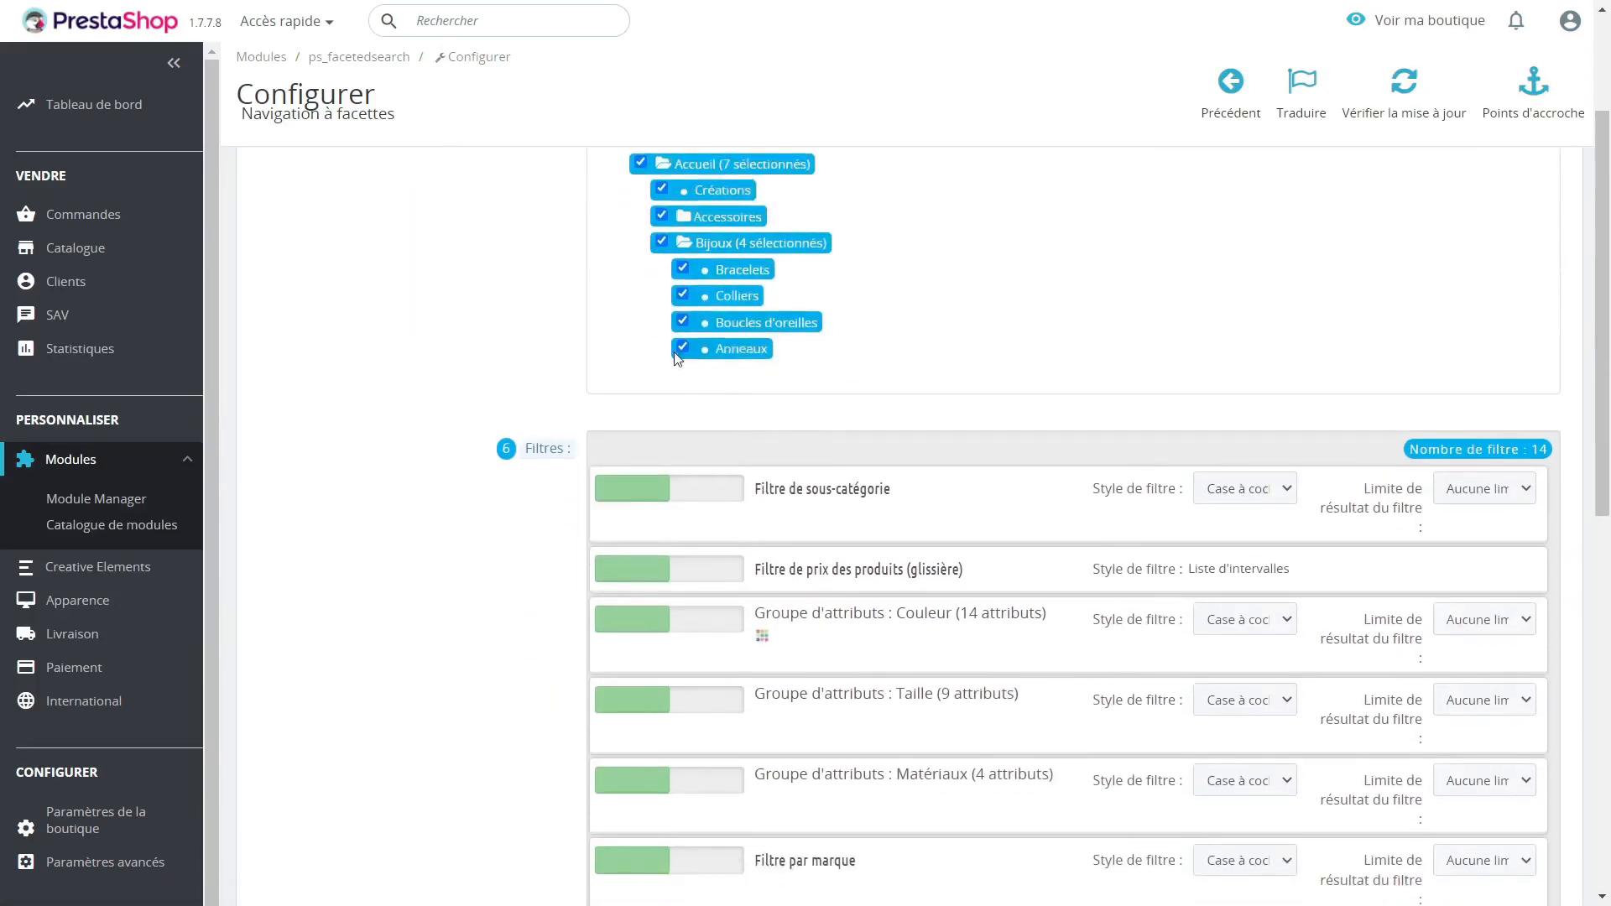
scroll(732, 329, "down", 1)
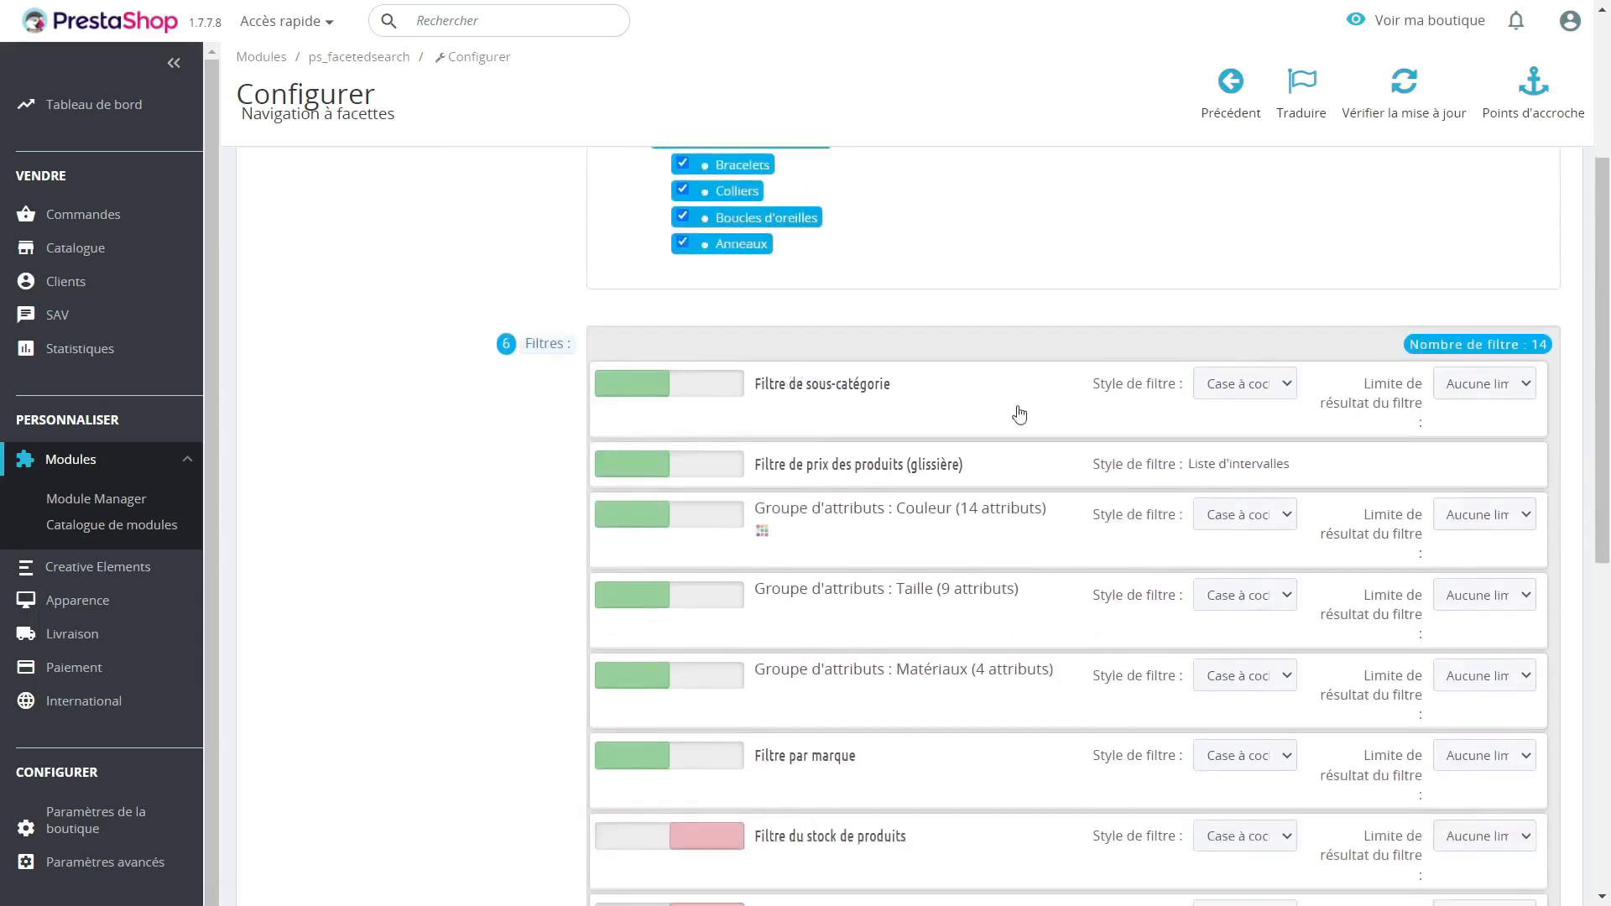
scroll(758, 411, "down", 2)
scroll(765, 366, "up", 2)
Switch the subcategory, product price and Couleur attribute filters off and back on in the template.
left_click(709, 387)
left_click(646, 382)
left_click(711, 467)
left_click(621, 464)
left_click(726, 515)
left_click(651, 521)
Look over the remaining filters, and deselect and reselect the Bijoux, Accessoires and Créations categories in the template.
scroll(731, 505, "down", 5)
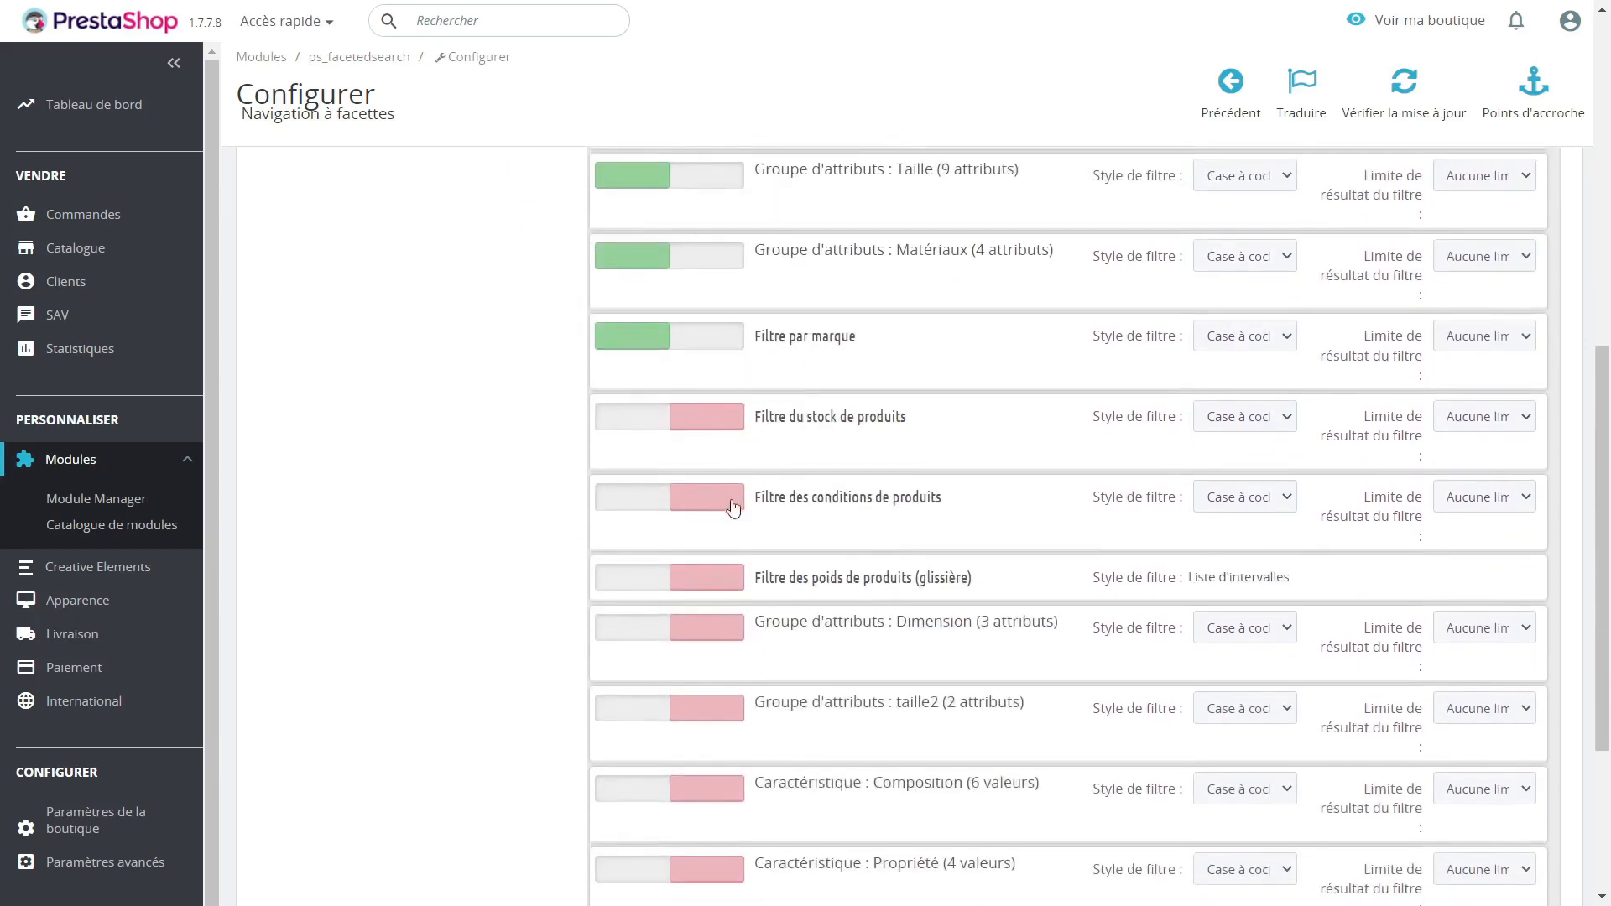
scroll(734, 503, "down", 4)
scroll(704, 285, "up", 10)
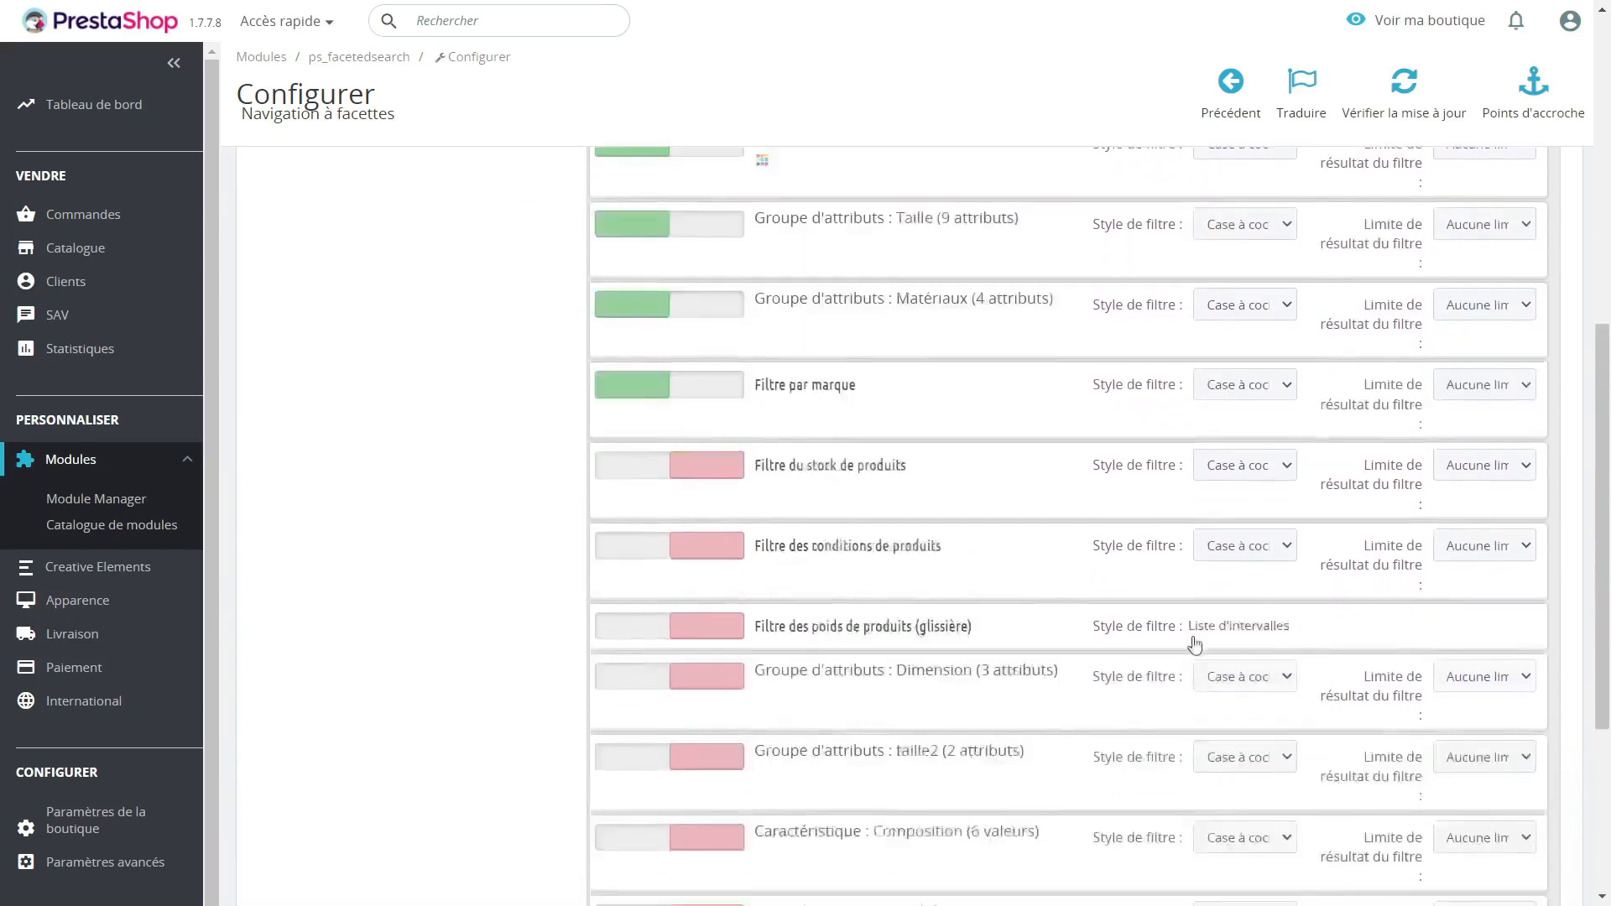
scroll(704, 286, "up", 1)
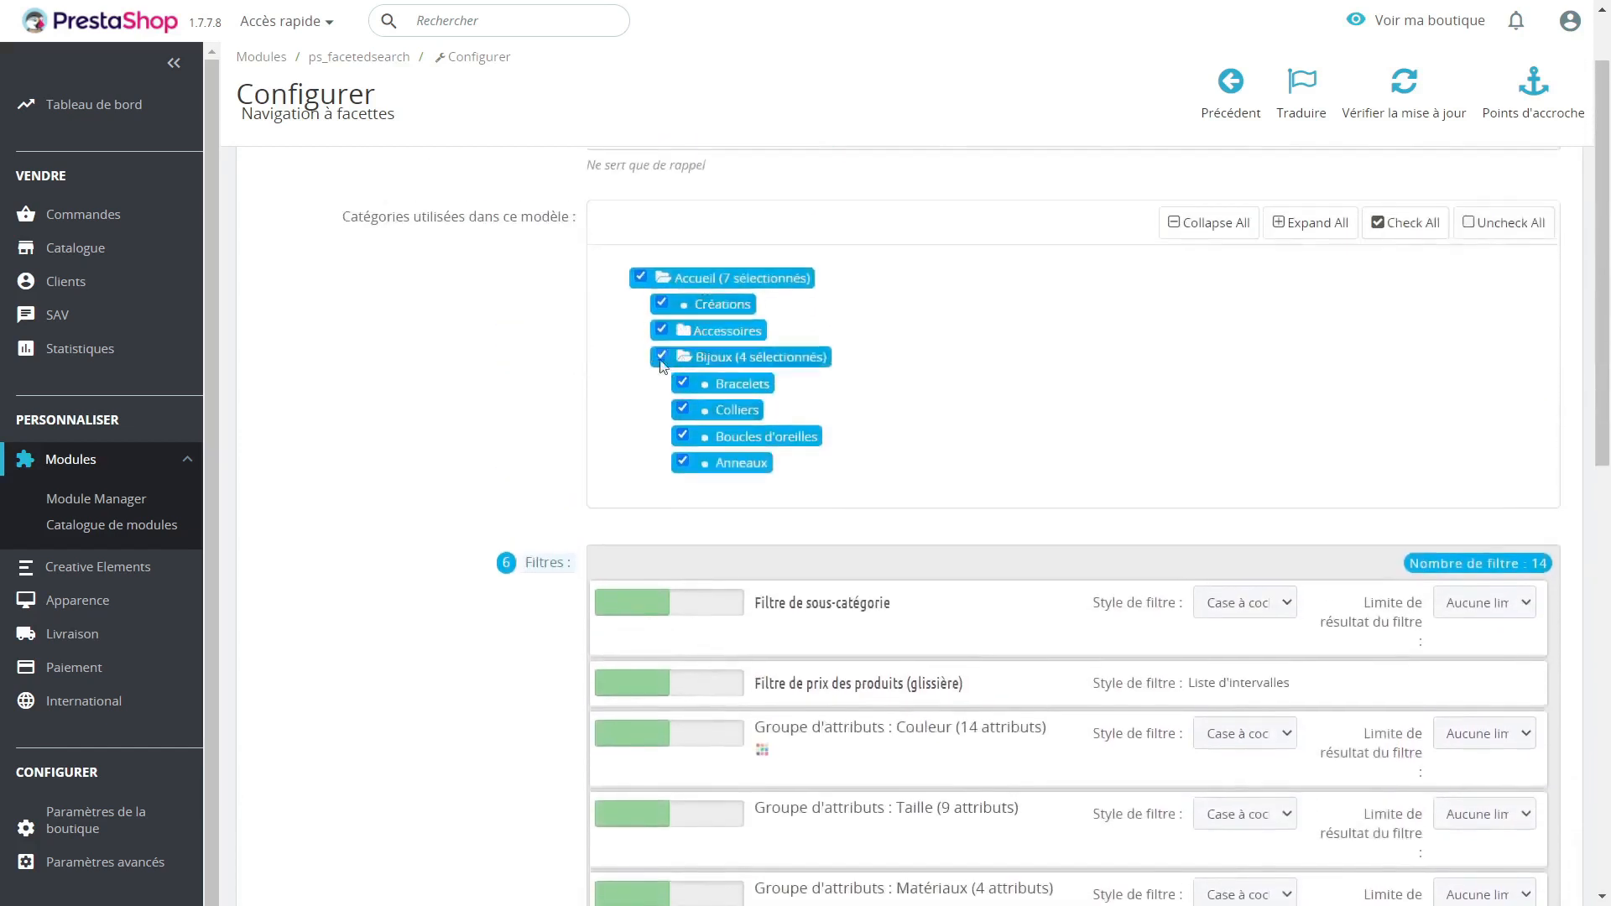
left_click(661, 355)
left_click(661, 329)
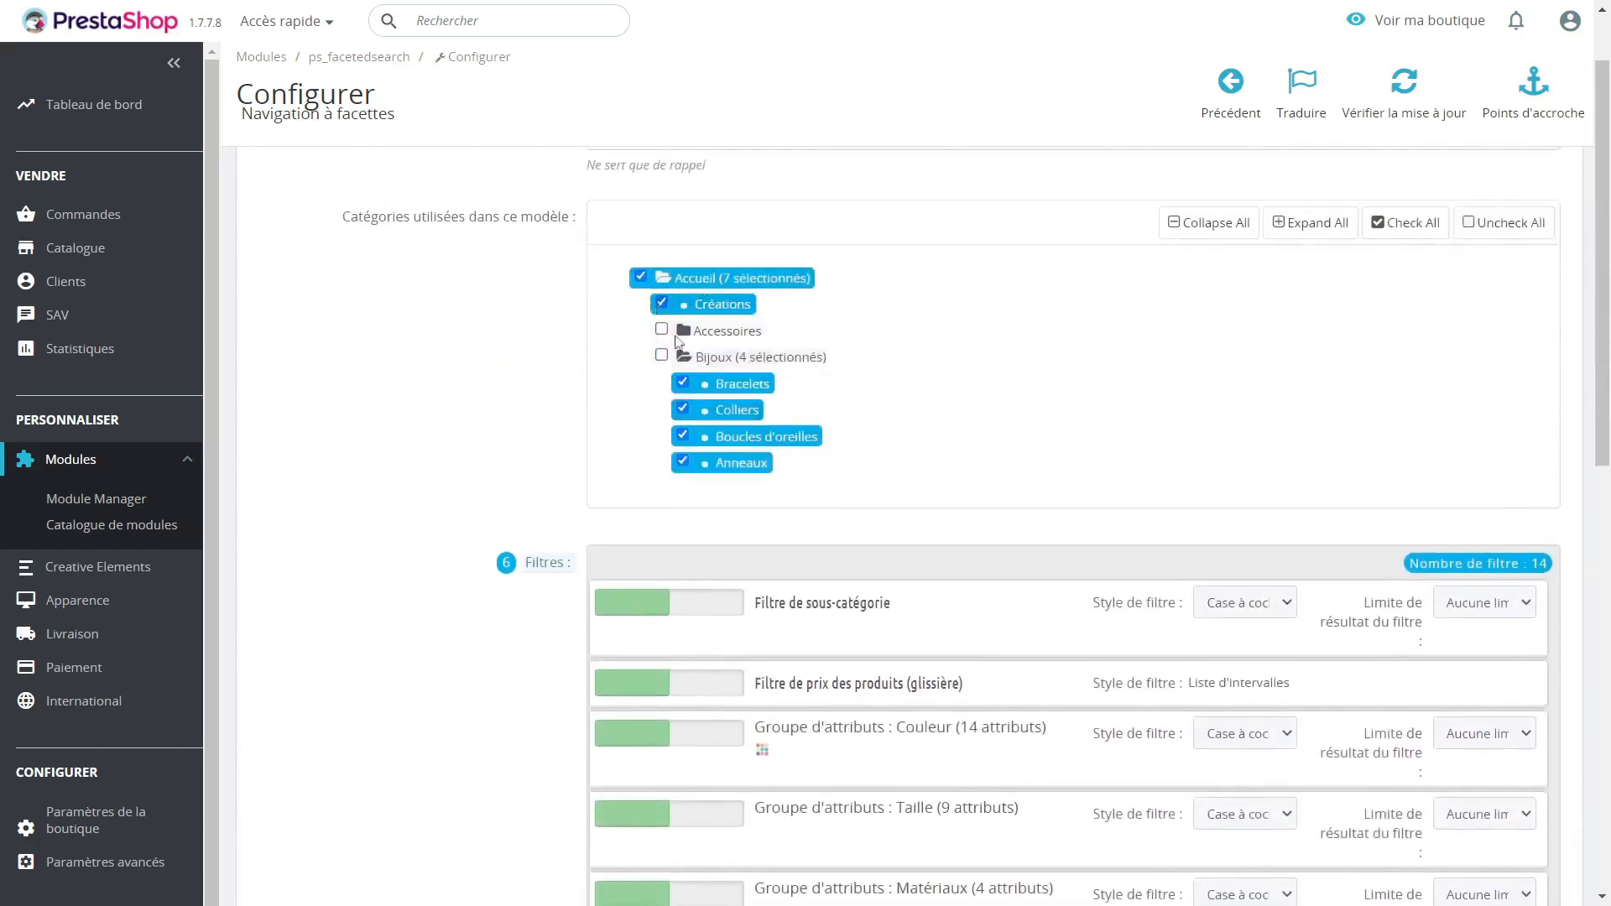
left_click(661, 303)
left_click(661, 303)
left_click(661, 329)
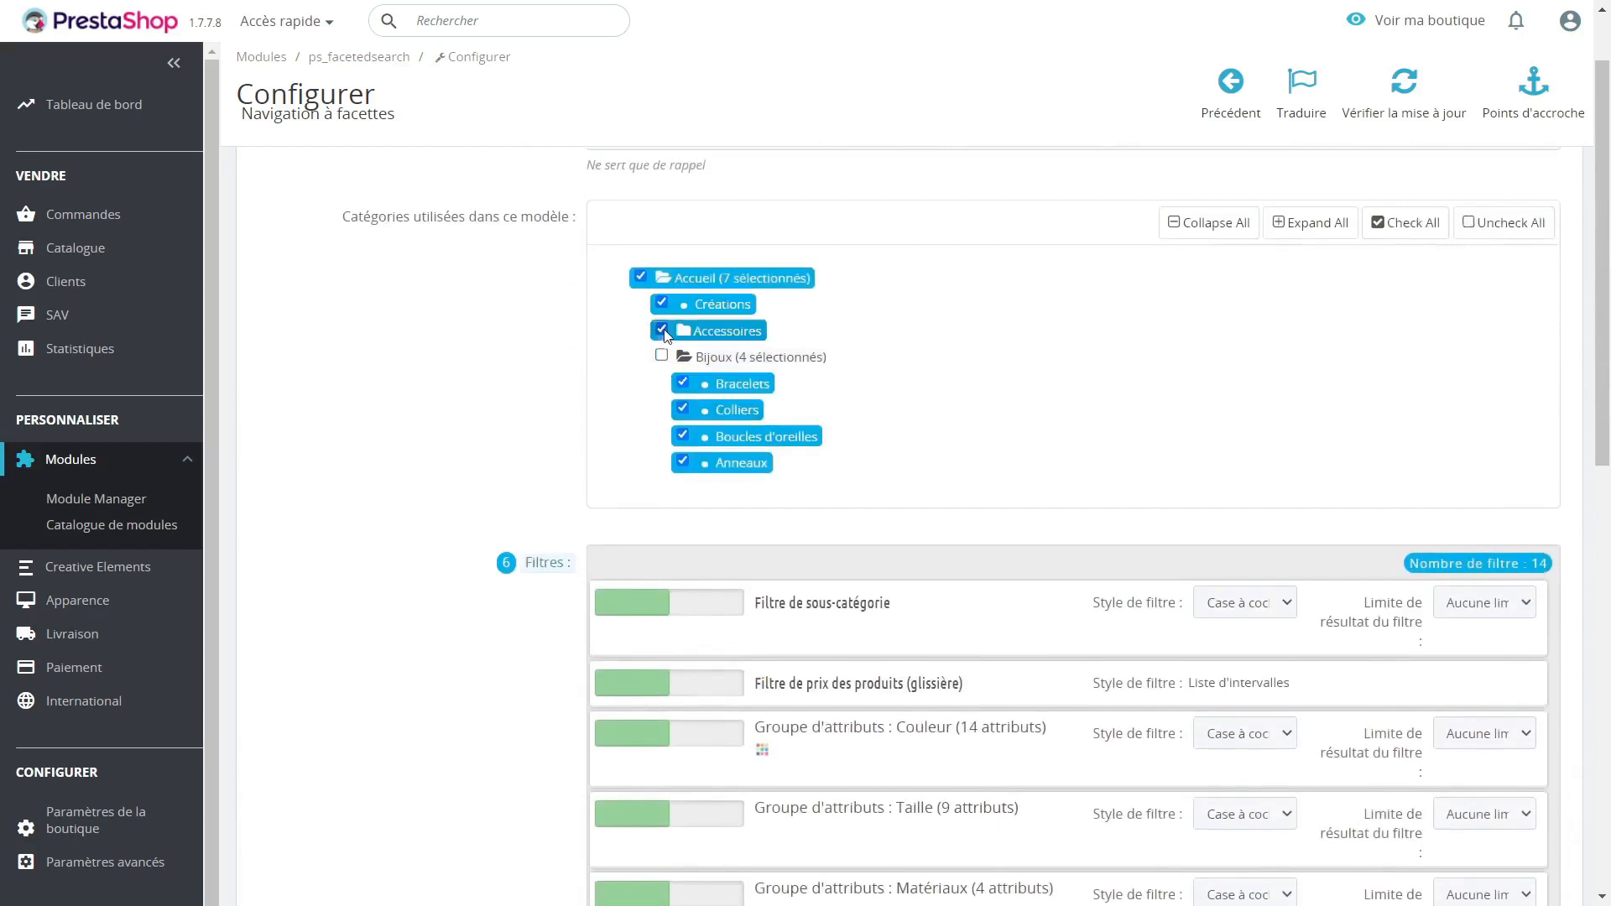
left_click(661, 355)
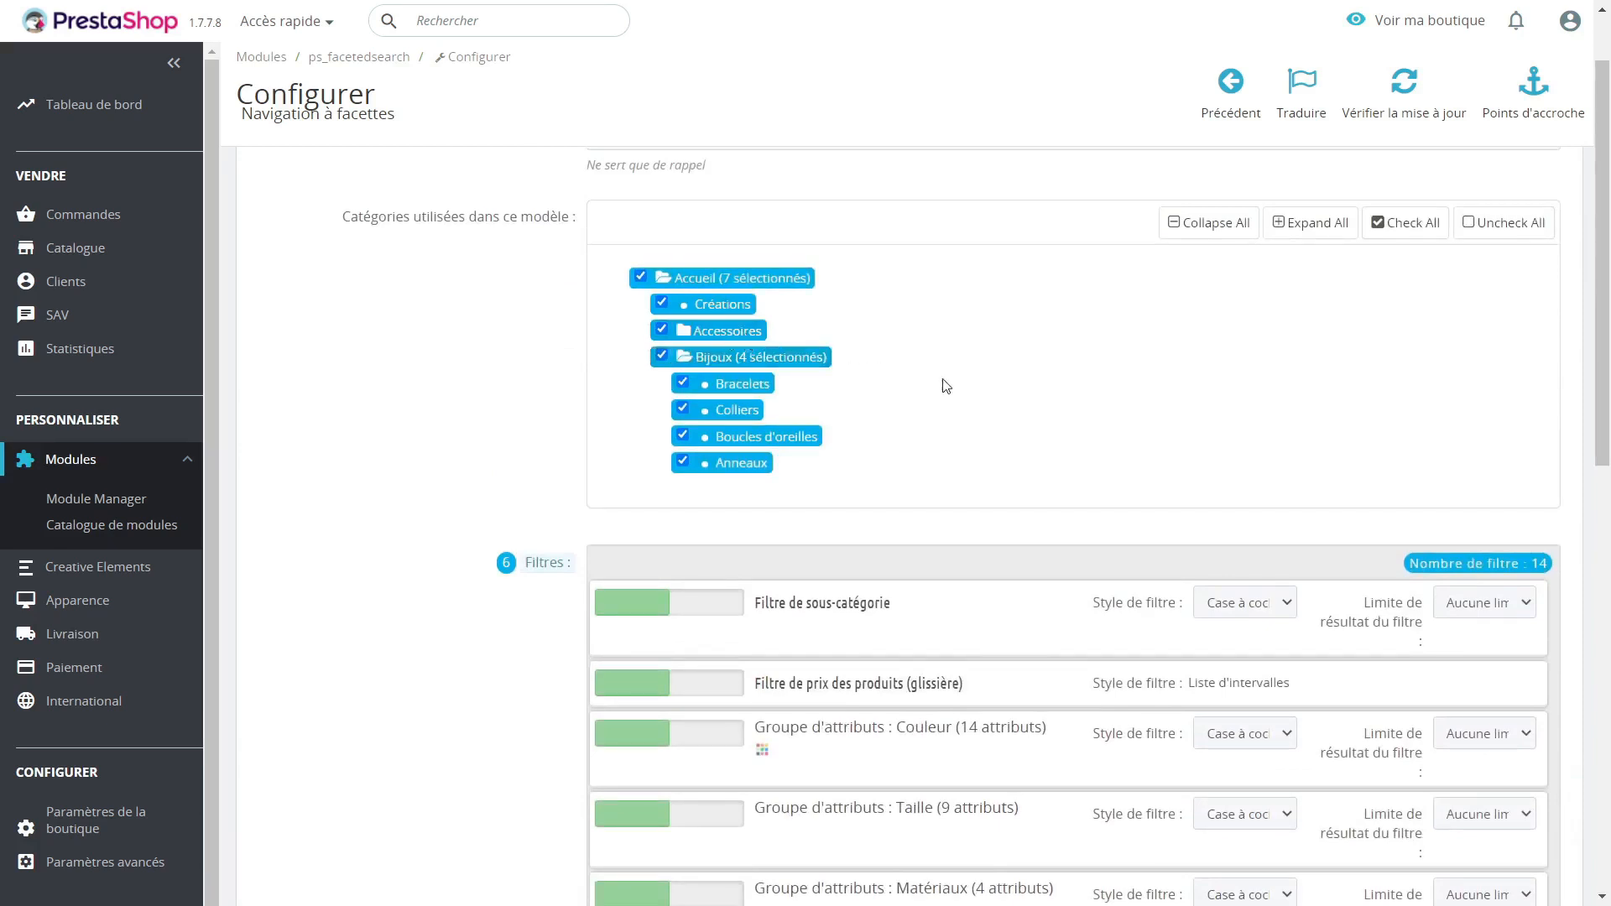
scroll(971, 404, "up", 1)
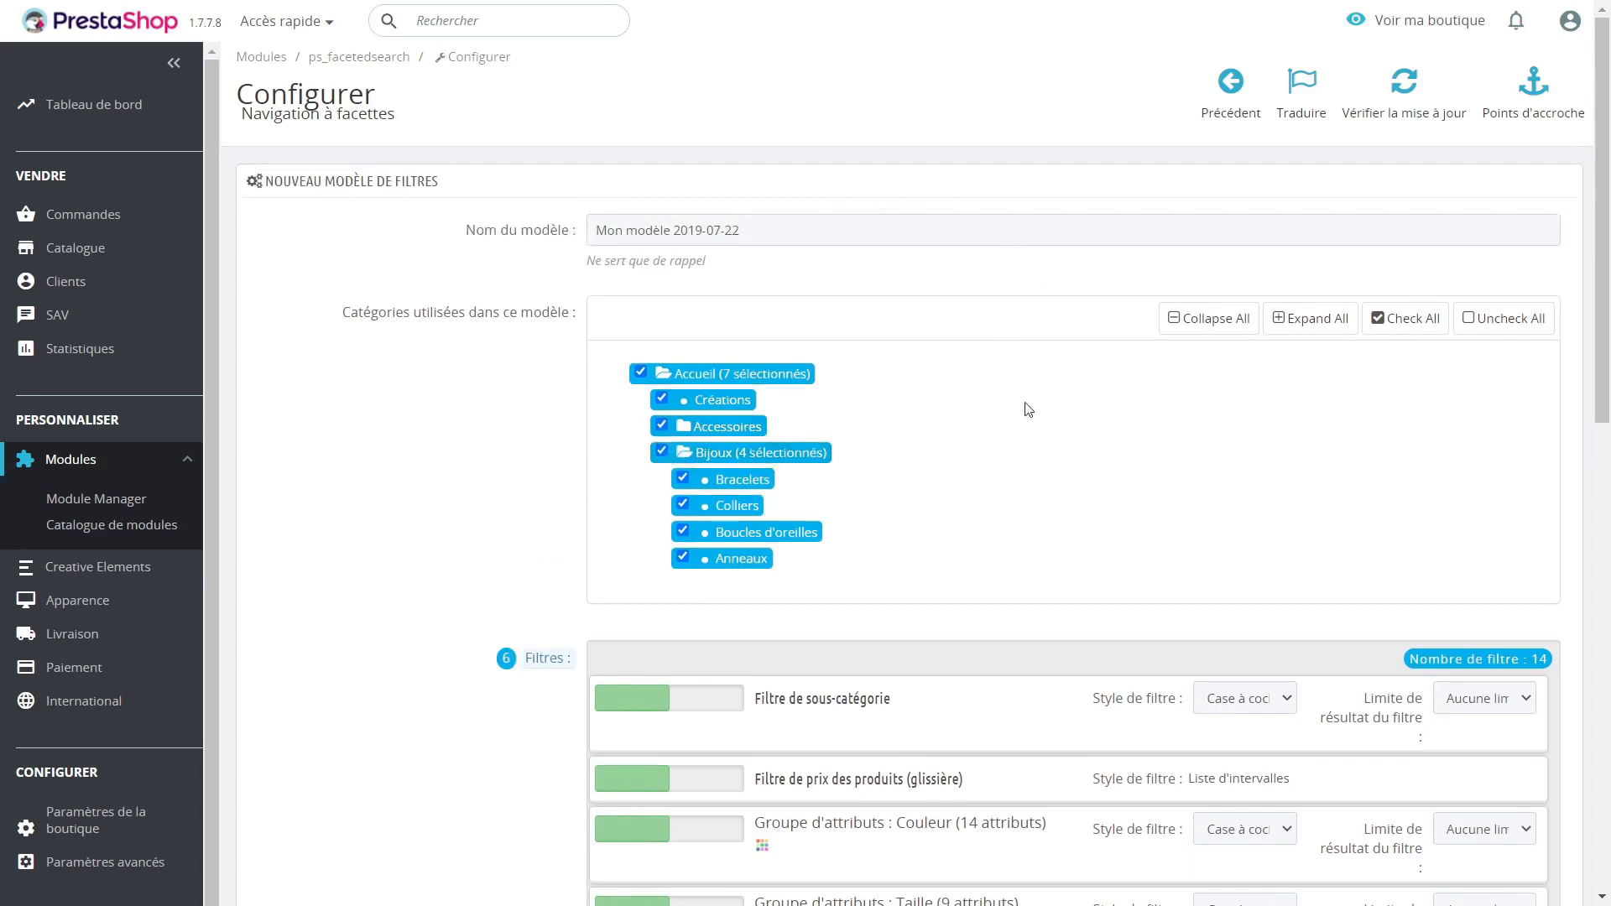